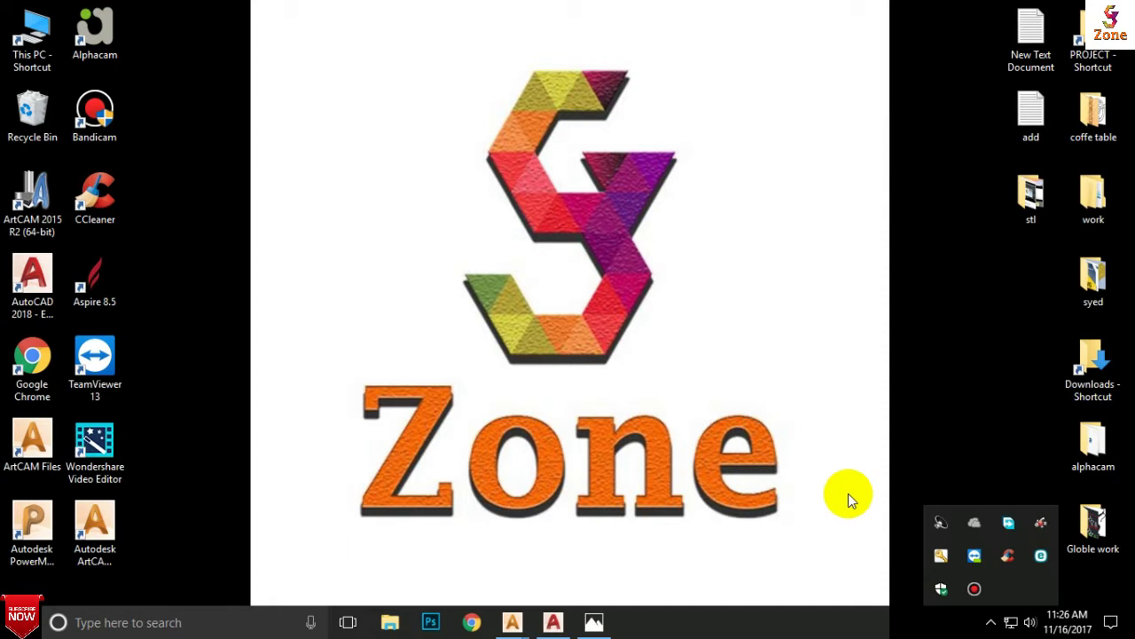
# Step: Dismiss the hidden-icons tray pop-up and open the wood carving photo in Photos
pyautogui.click(690, 310)
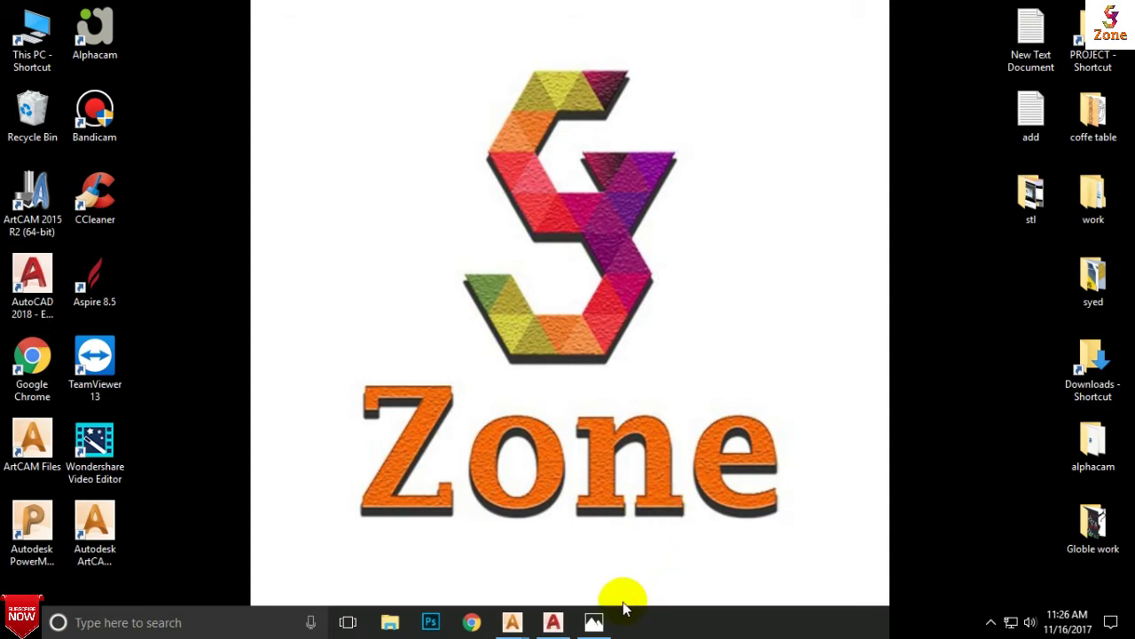
pyautogui.click(593, 621)
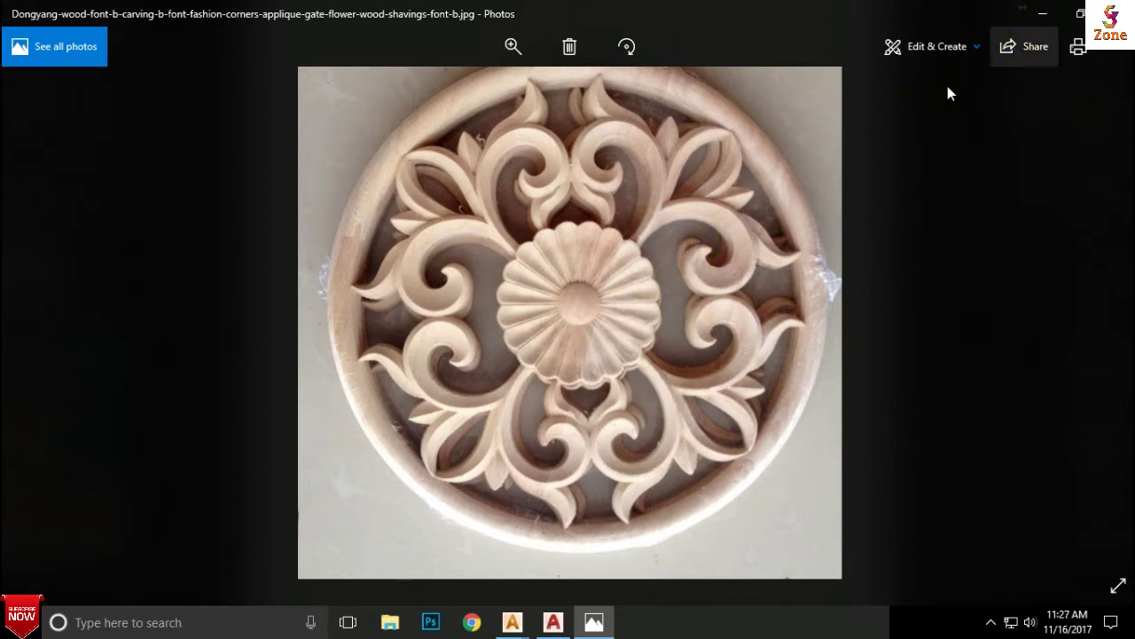
pyautogui.click(1042, 14)
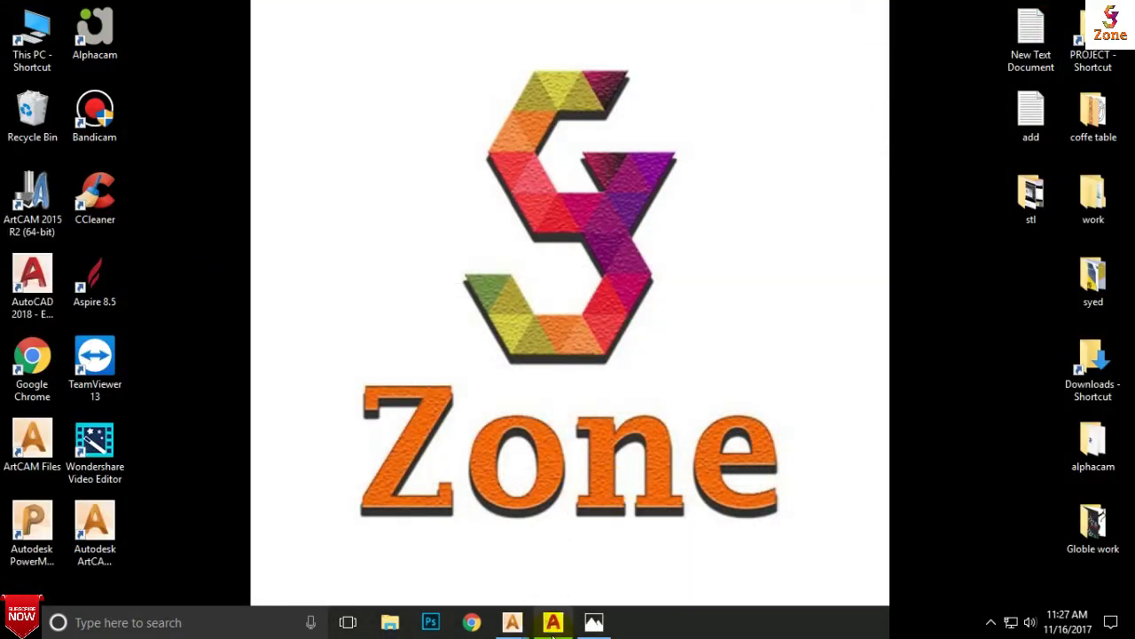
# Step: Back in AutoCAD, start attaching a reference image and browse to the Downloads folder
pyautogui.click(552, 622)
pyautogui.scroll(-3, 497, 373)
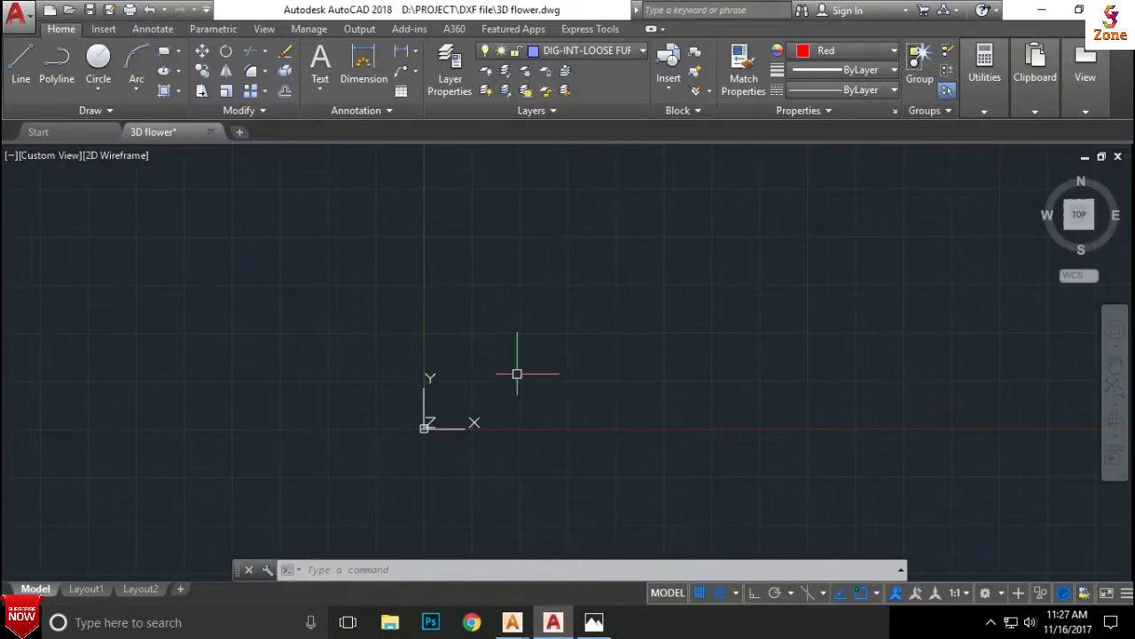
pyautogui.scroll(3, 496, 353)
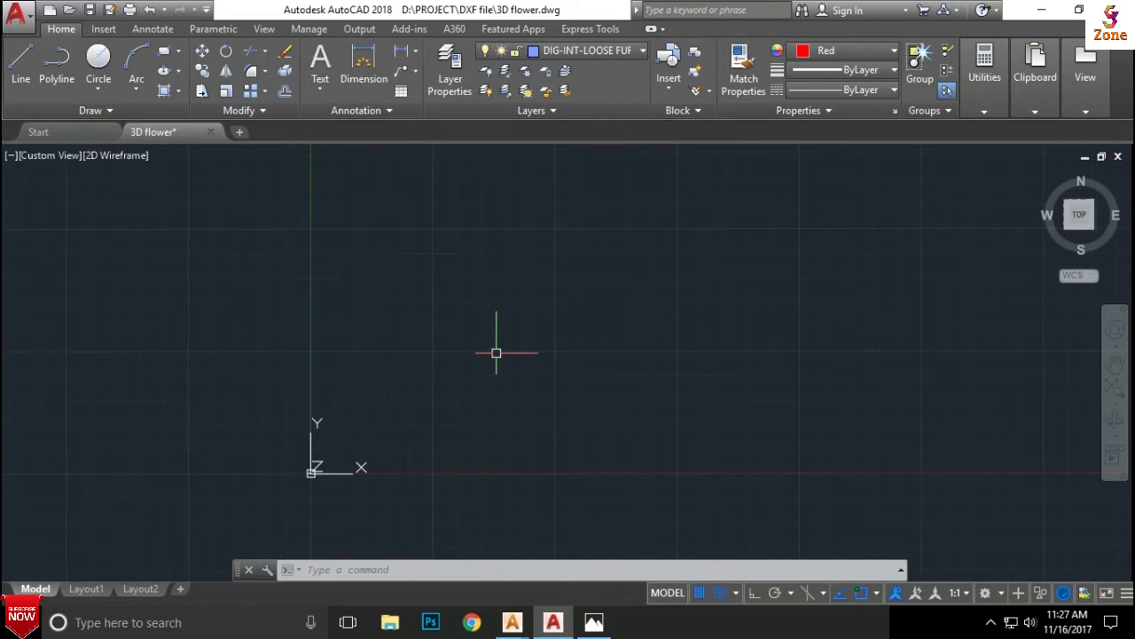
pyautogui.click(100, 27)
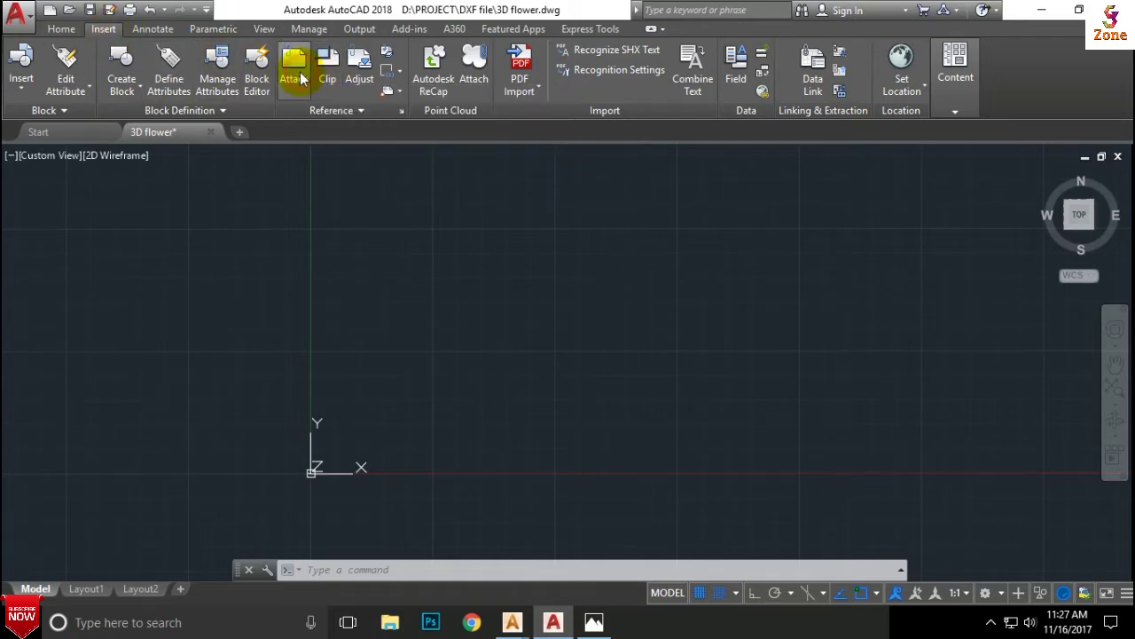
pyautogui.click(293, 62)
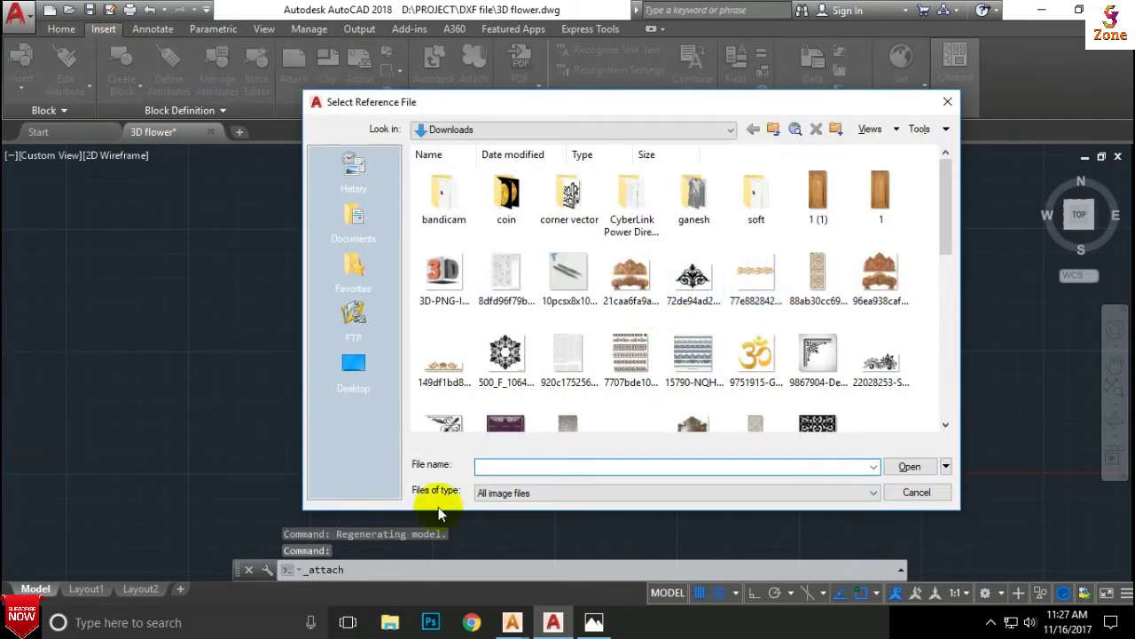
pyautogui.click(356, 369)
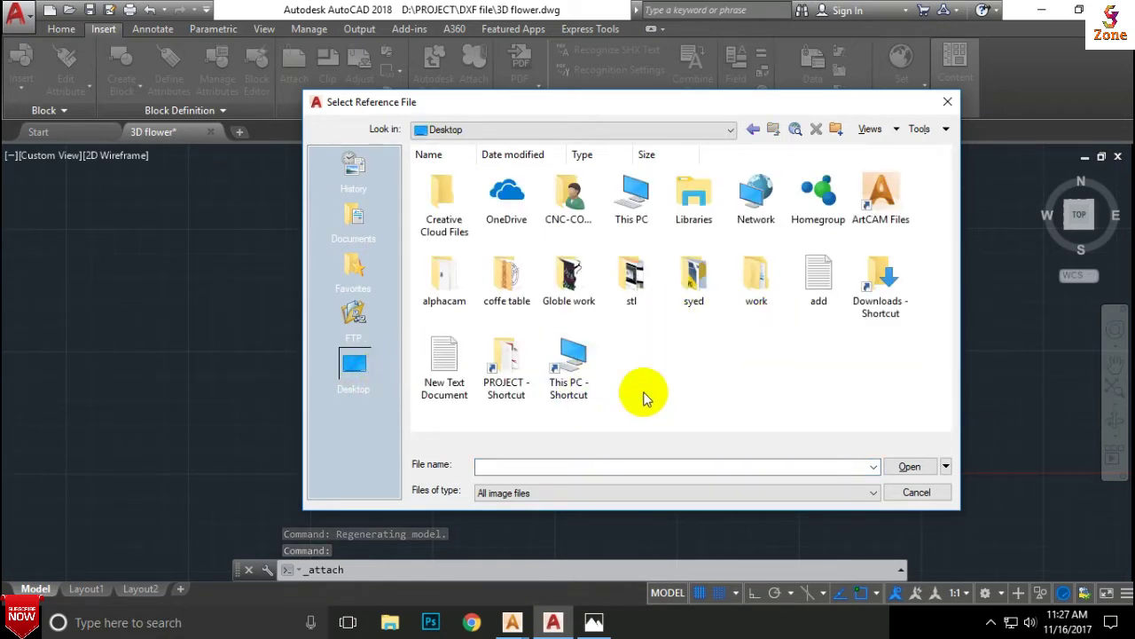
pyautogui.click(888, 317)
pyautogui.doubleClick(888, 318)
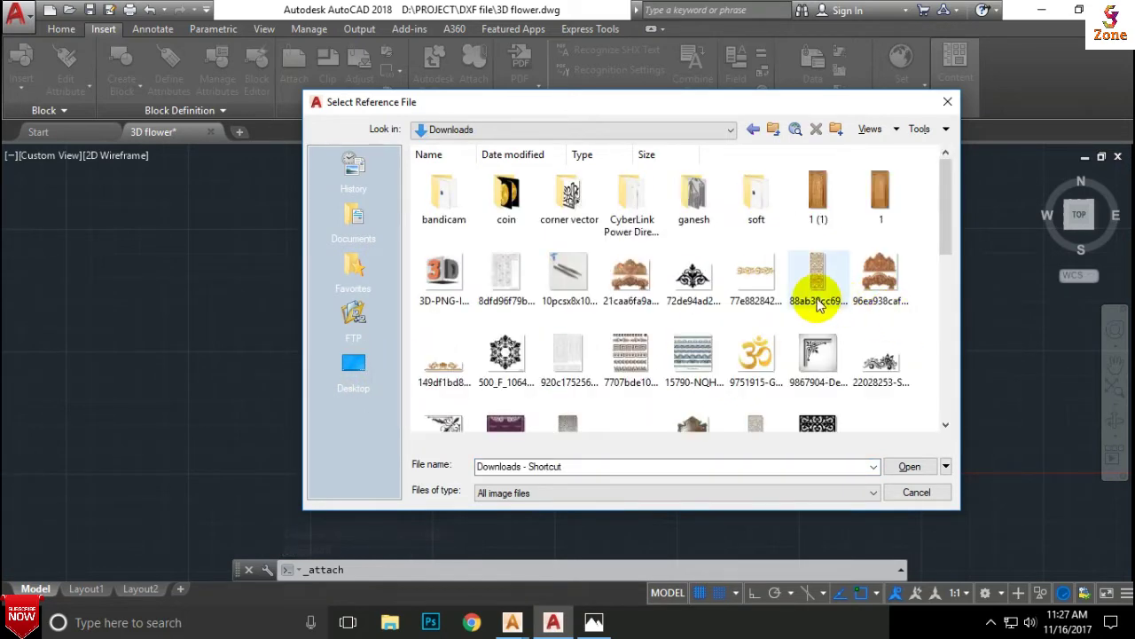
# Step: Attach the Dongyang carving photo at insertion point 0,0 with scale 1
pyautogui.scroll(-3, 776, 337)
pyautogui.click(629, 394)
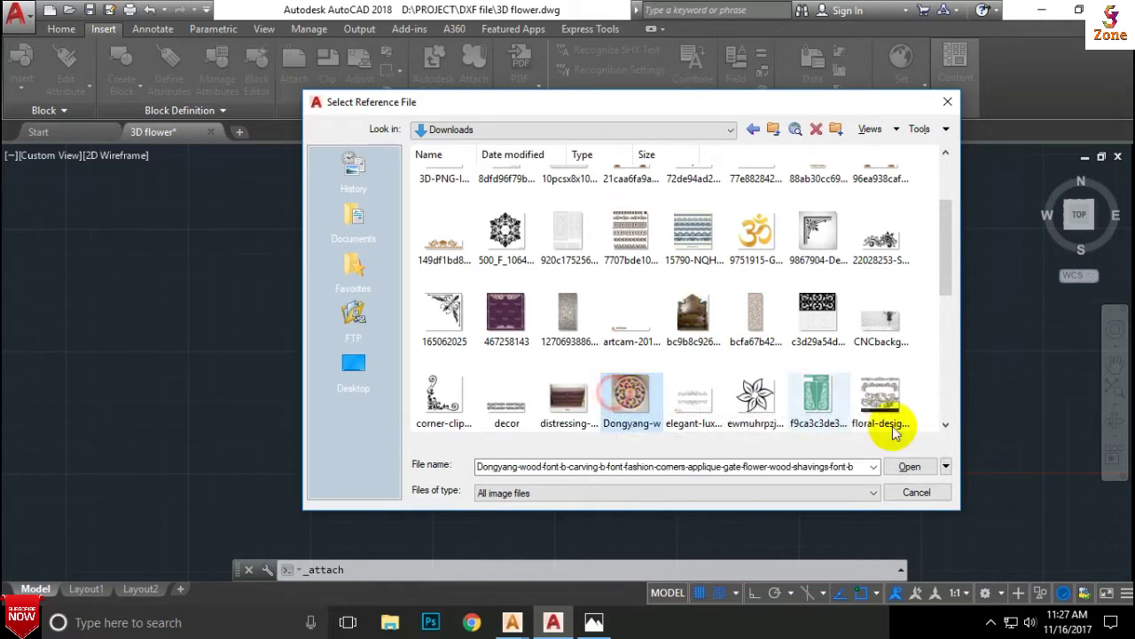
pyautogui.click(909, 466)
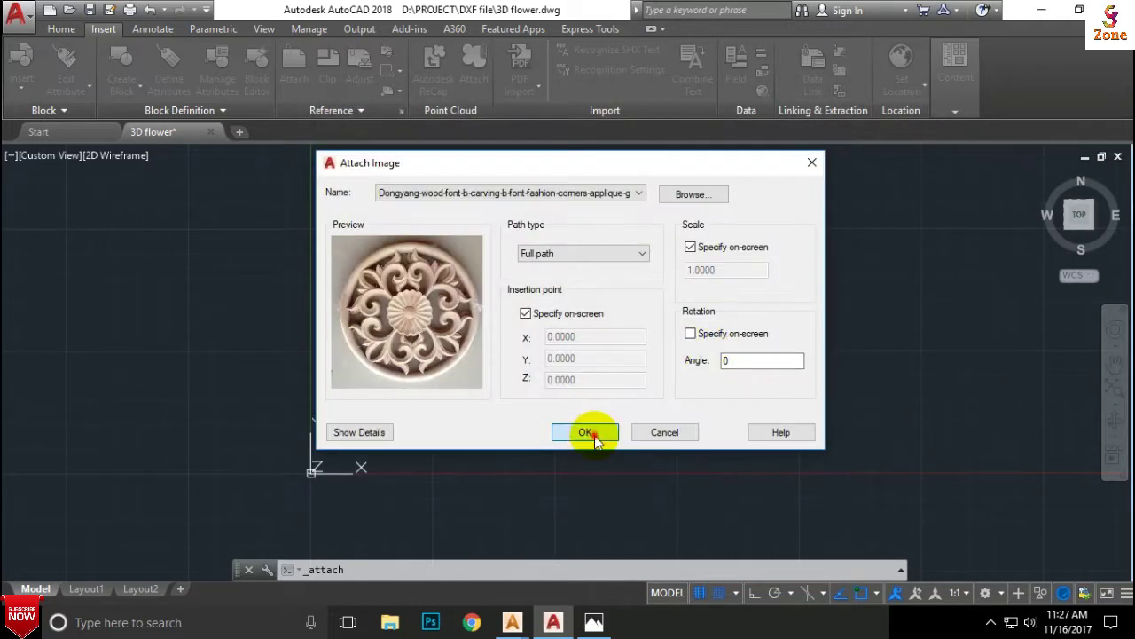
pyautogui.click(588, 433)
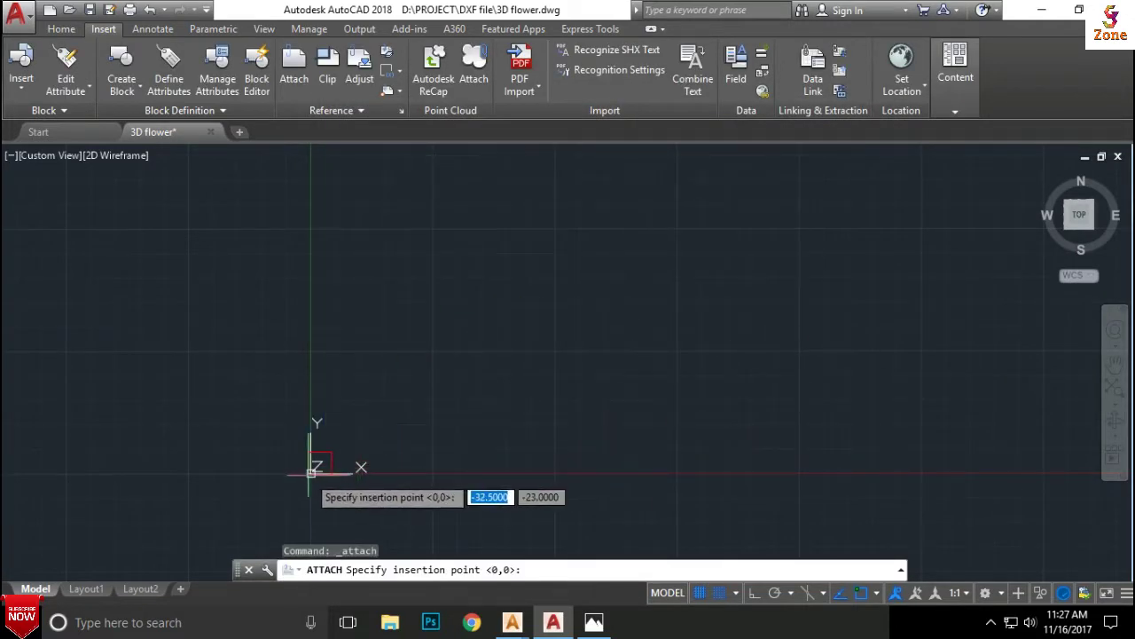
pyautogui.write('0')
pyautogui.press('Tab')
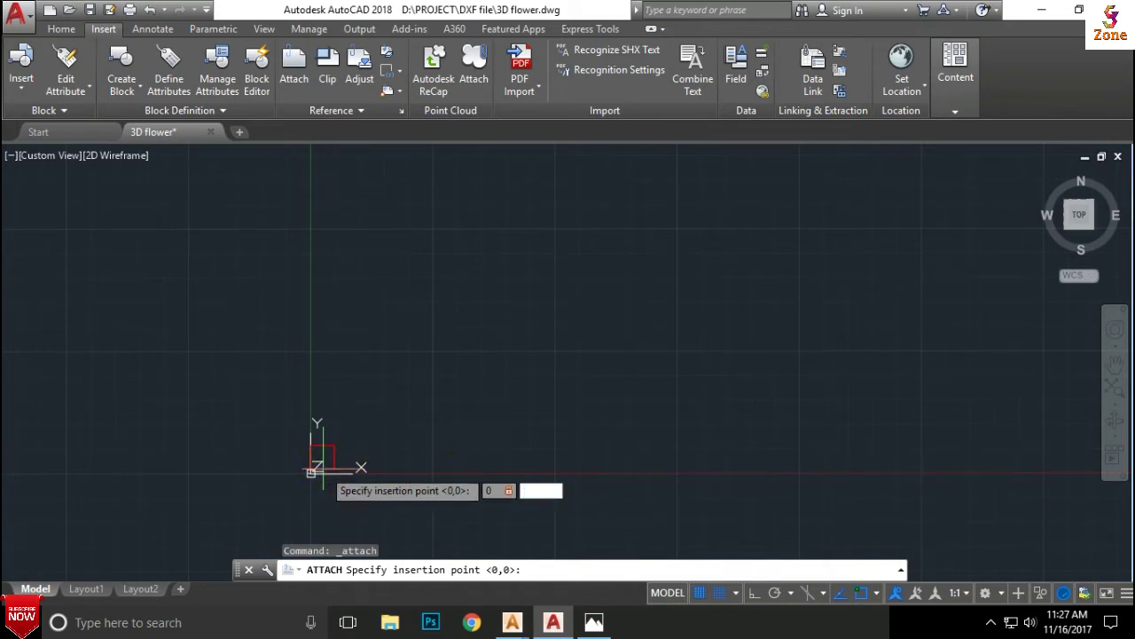
pyautogui.press('Return')
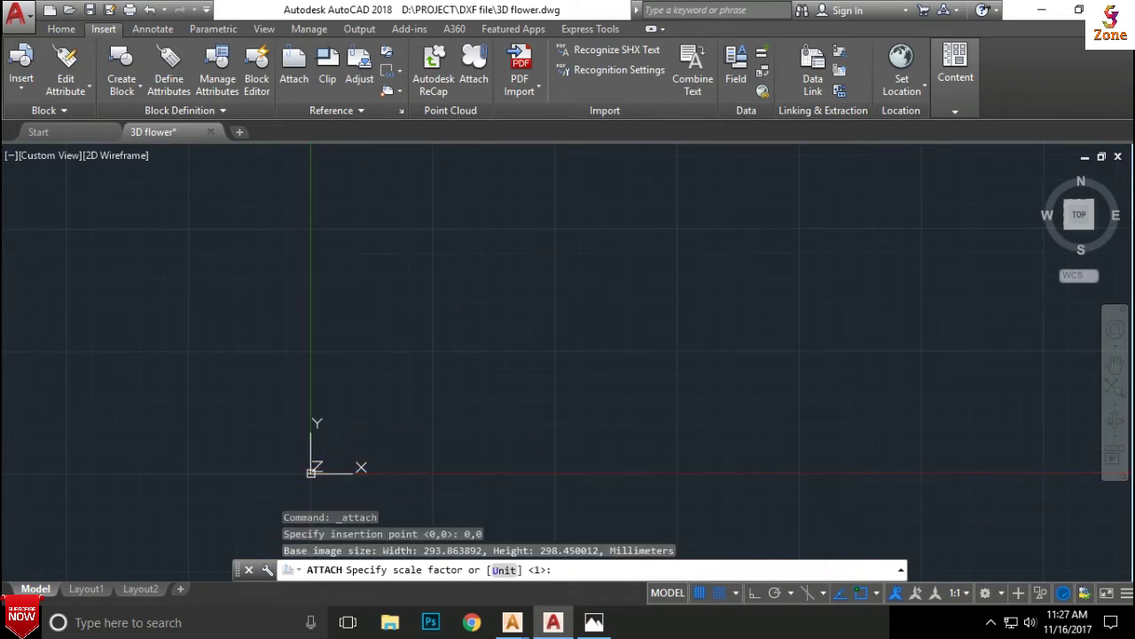
pyautogui.press('Return')
pyautogui.scroll(-5, 458, 376)
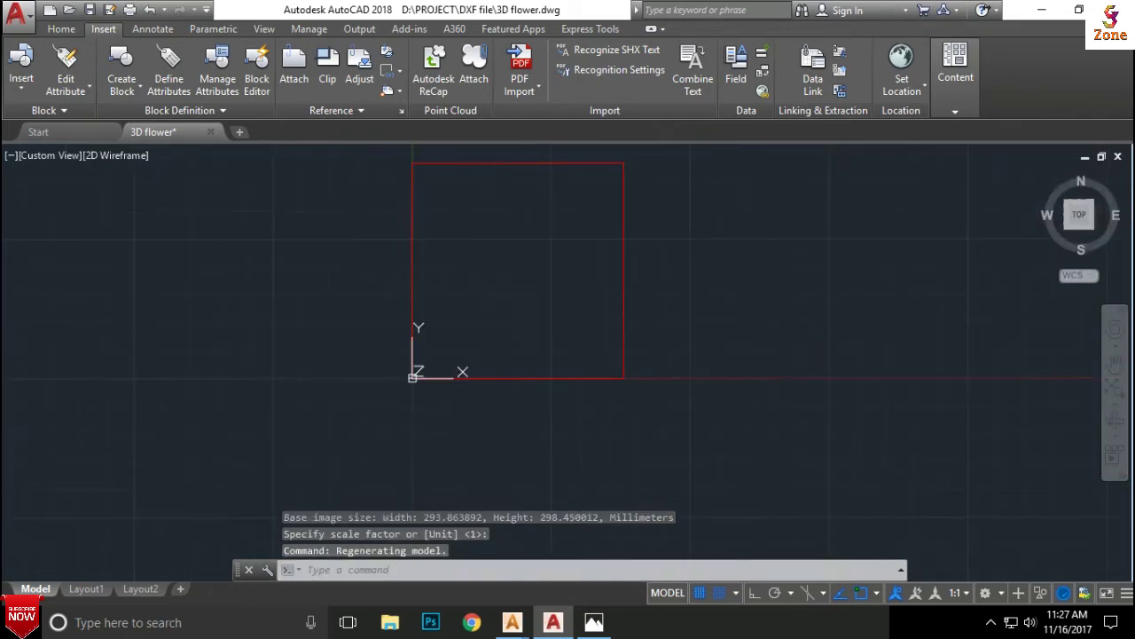
pyautogui.scroll(5, 480, 371)
# Step: Scale the carving image (SC) about its lower-left corner using the Reference option
pyautogui.click(264, 407)
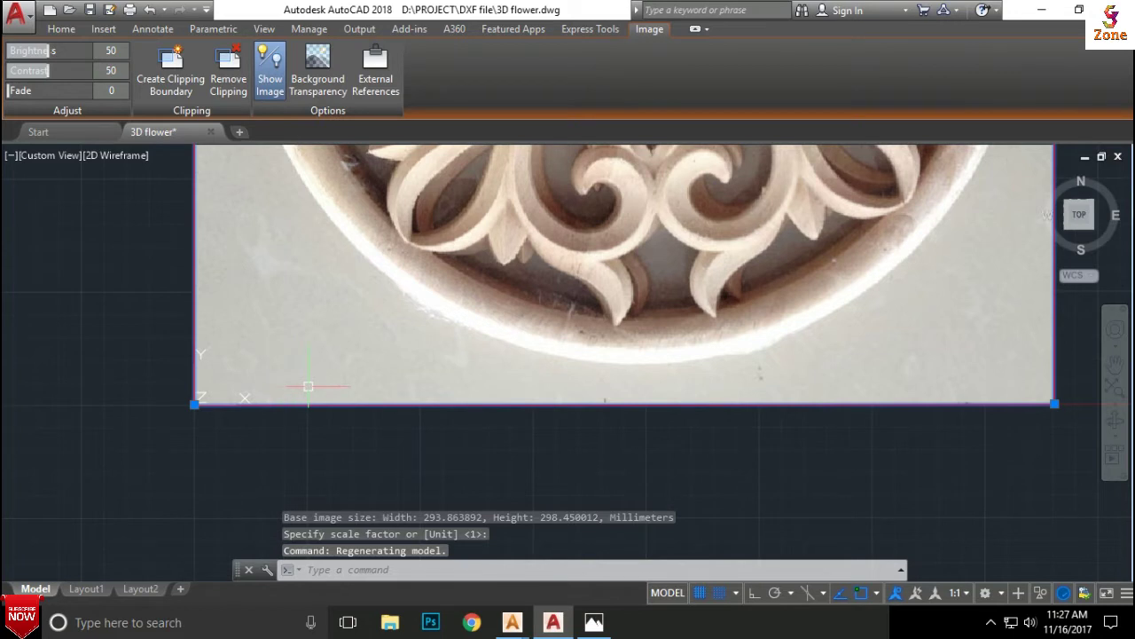
pyautogui.write('sc')
pyautogui.press('Return')
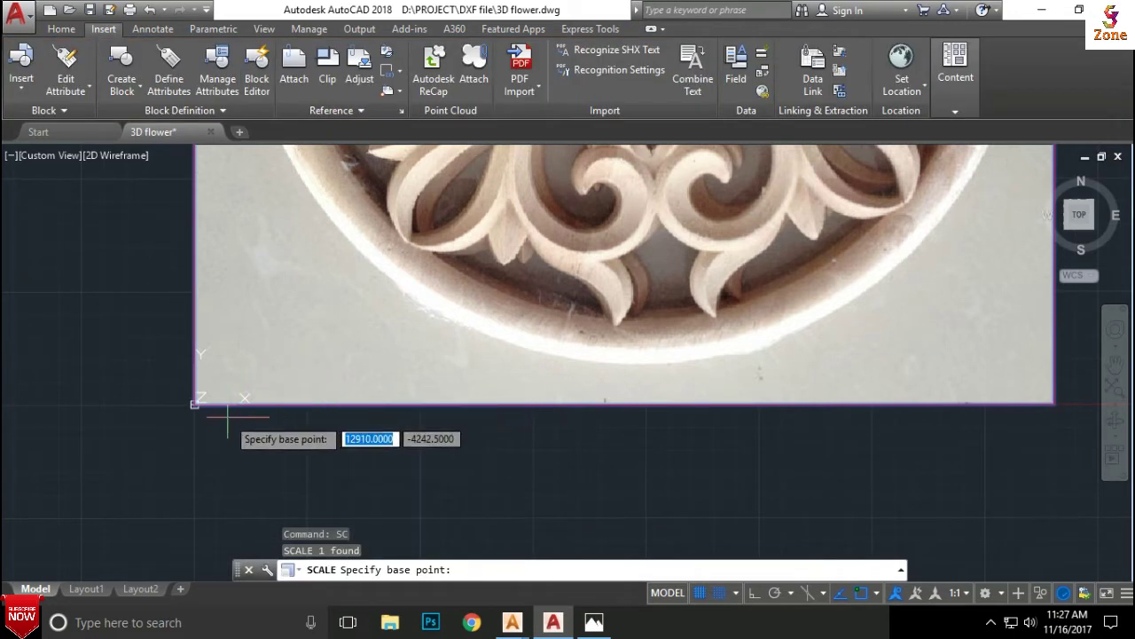
pyautogui.click(194, 404)
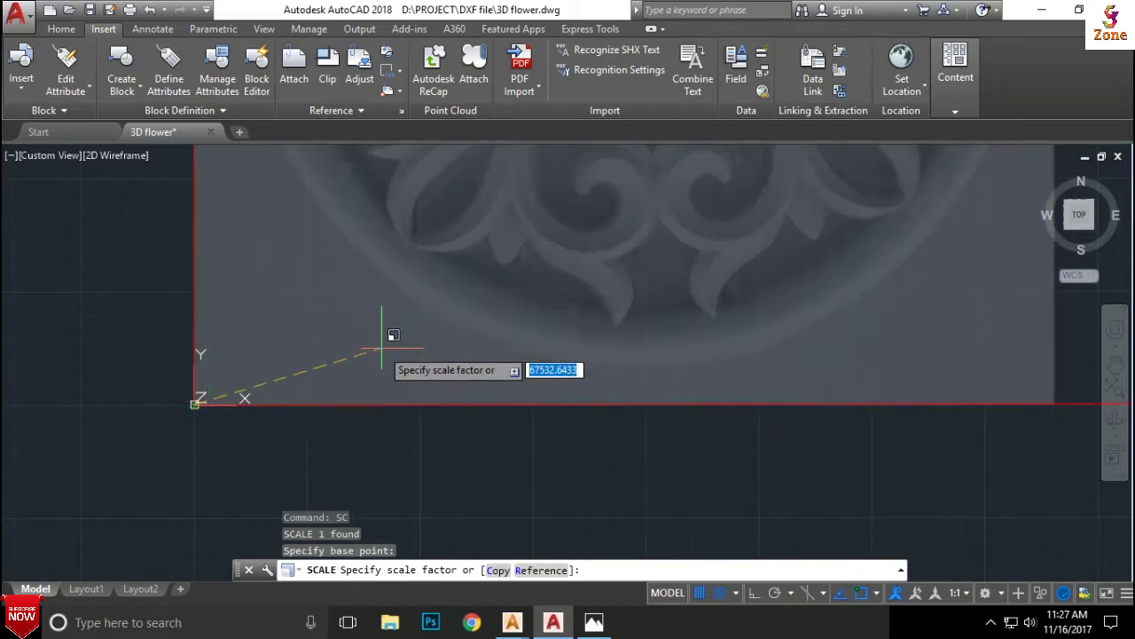
pyautogui.write('r')
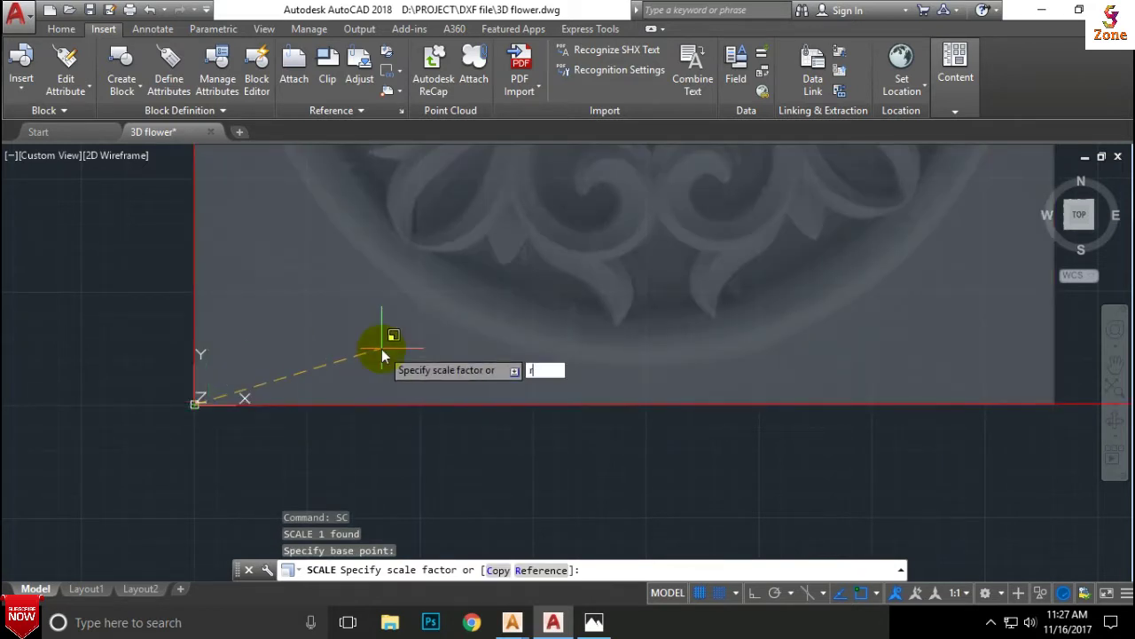
pyautogui.press('Return')
# Step: Pick both bottom corners as the reference length and set the new length to 500
pyautogui.click(194, 405)
pyautogui.scroll(-2, 525, 384)
pyautogui.scroll(-1, 541, 393)
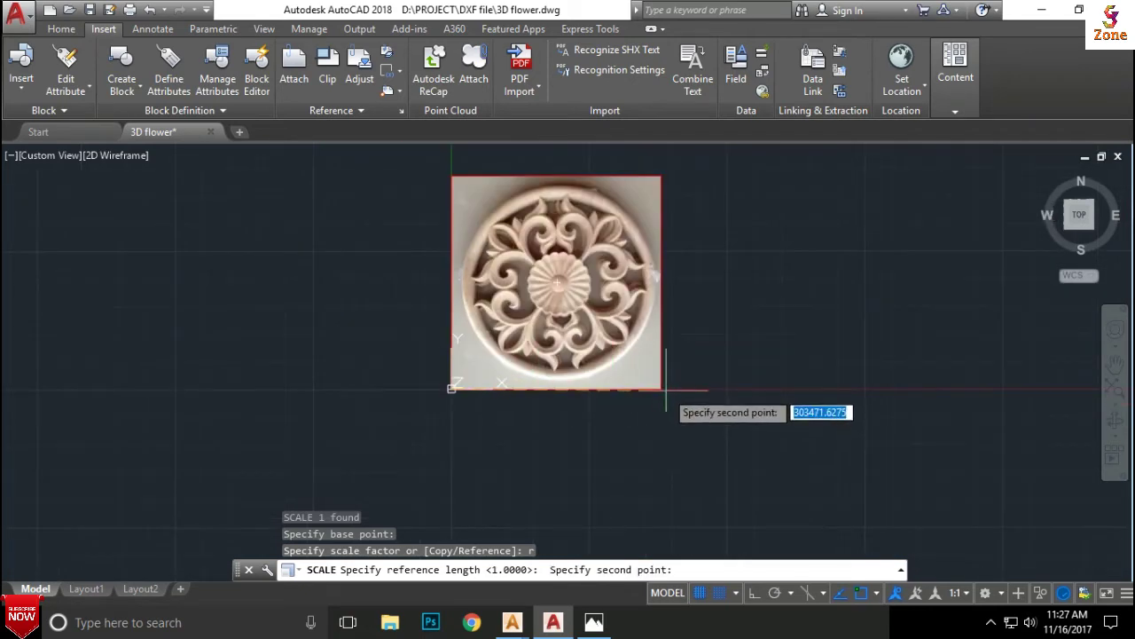
pyautogui.click(663, 389)
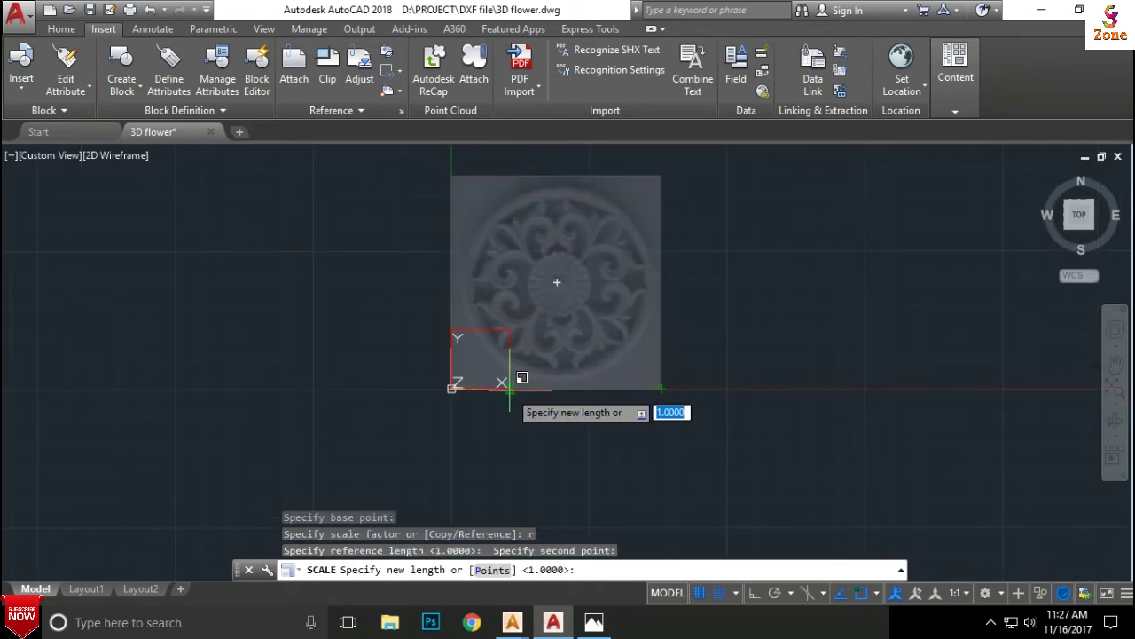
pyautogui.scroll(3, 510, 387)
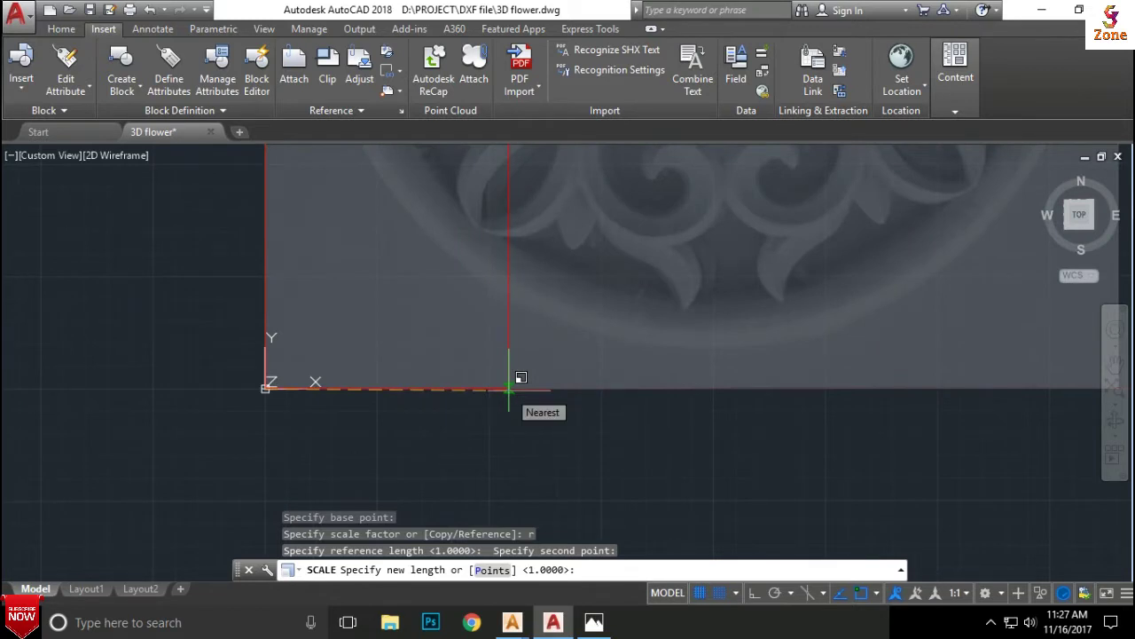
pyautogui.write('500')
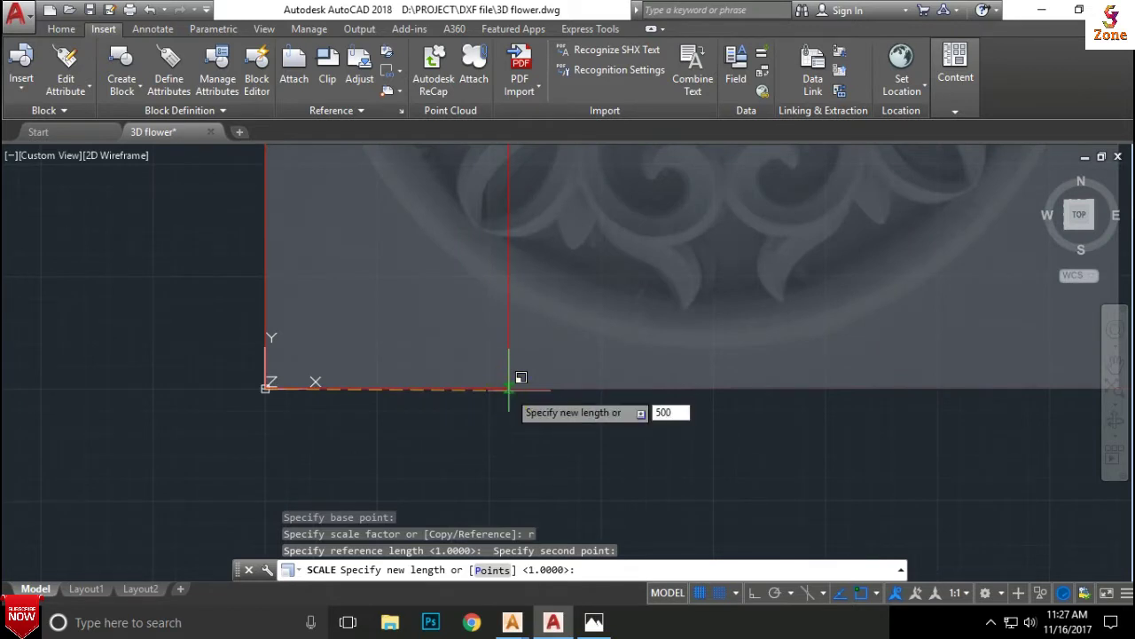
pyautogui.press('Return')
pyautogui.scroll(-2, 481, 372)
pyautogui.scroll(-2, 456, 374)
pyautogui.scroll(-2, 431, 371)
pyautogui.scroll(-2, 404, 377)
pyautogui.scroll(5, 415, 385)
pyautogui.scroll(2, 462, 373)
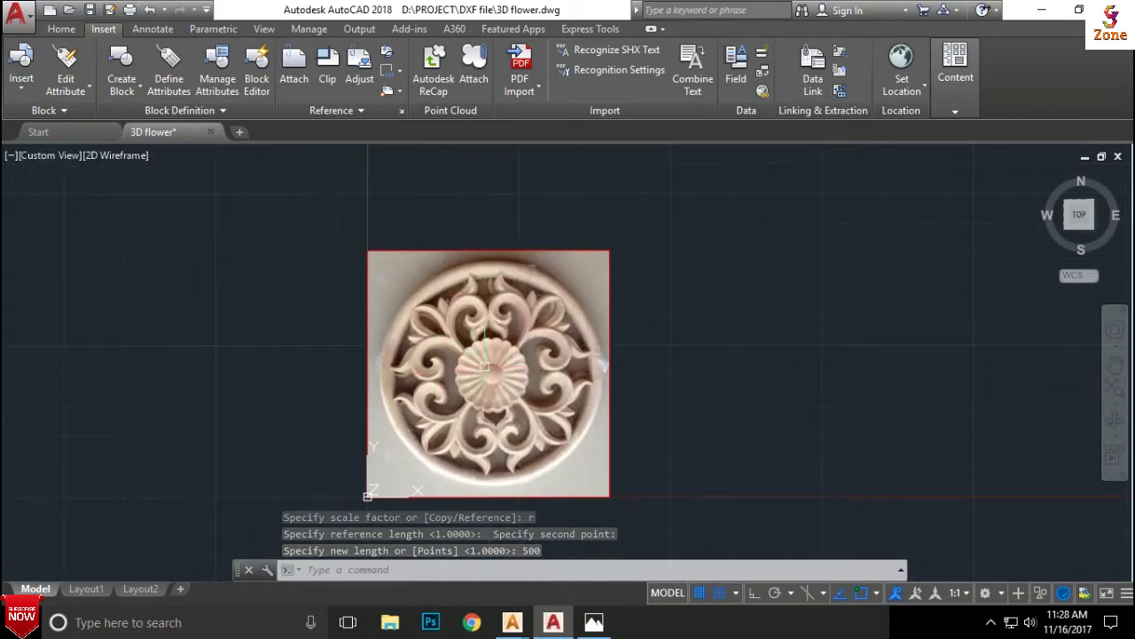
pyautogui.scroll(2, 497, 302)
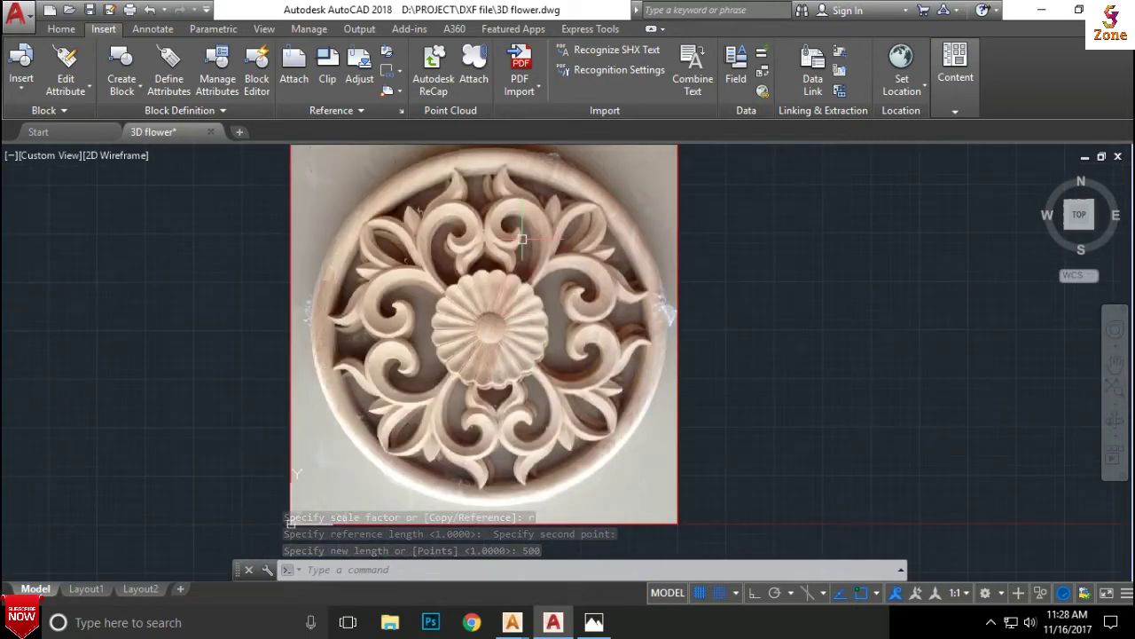
# Step: Add a linear dimension along the image's right edge, reading 508, then erase it
pyautogui.click(61, 28)
pyautogui.click(411, 59)
pyautogui.scroll(-2, 519, 232)
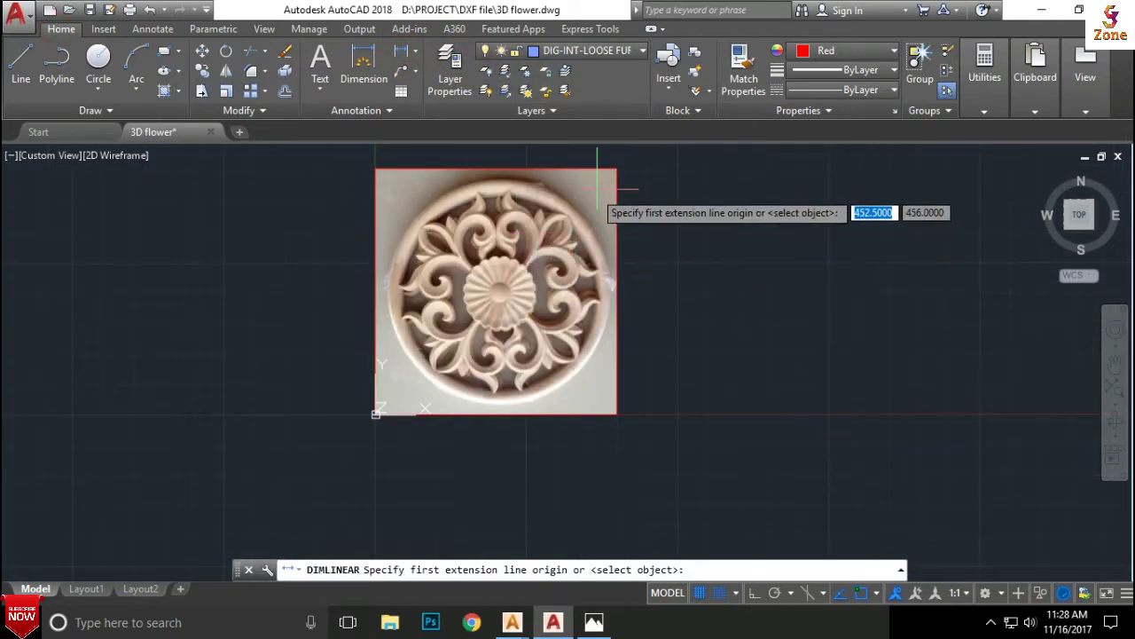
pyautogui.click(618, 170)
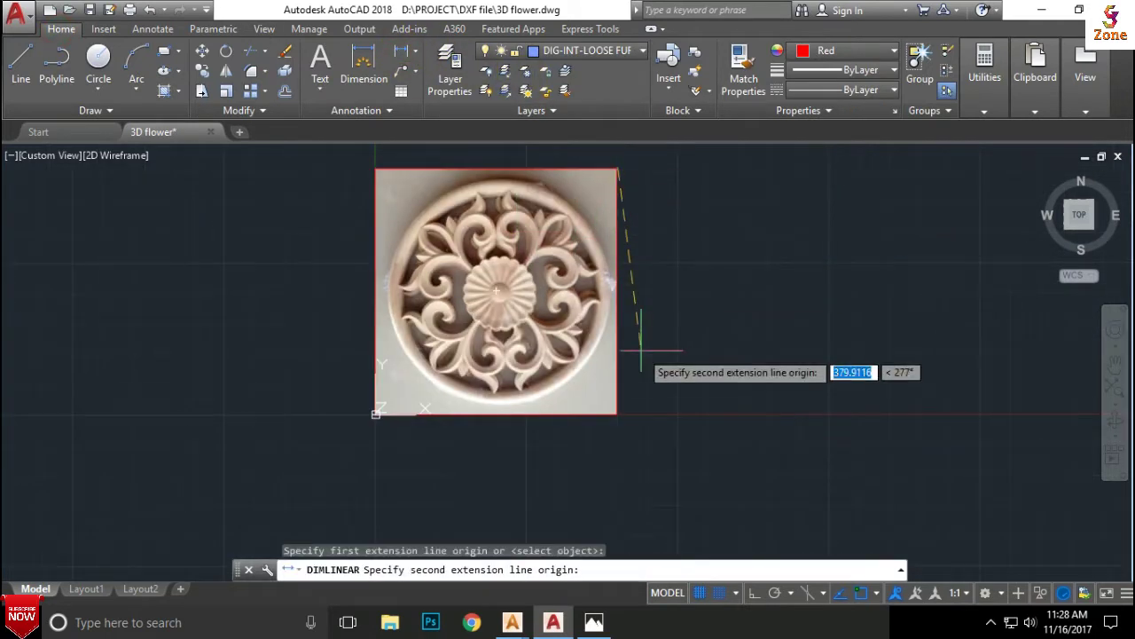
pyautogui.click(618, 413)
pyautogui.click(679, 413)
pyautogui.click(689, 311)
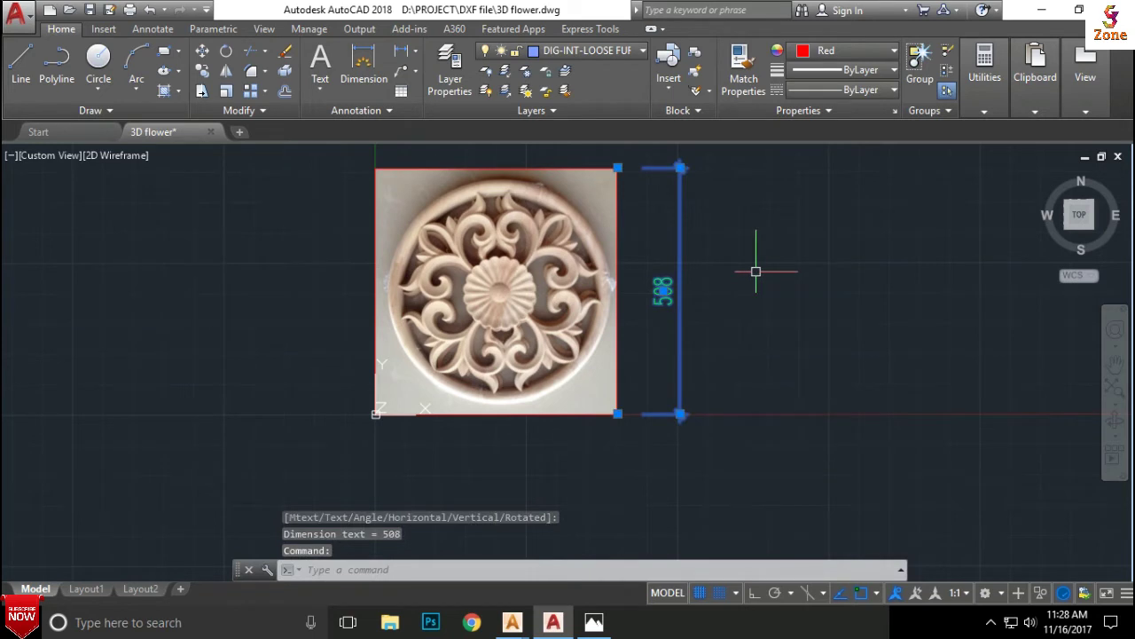
pyautogui.press('Delete')
# Step: Confirm the image's bottom edge measures 500 with a linear dimension, erase it, and recentre the view
pyautogui.click(399, 51)
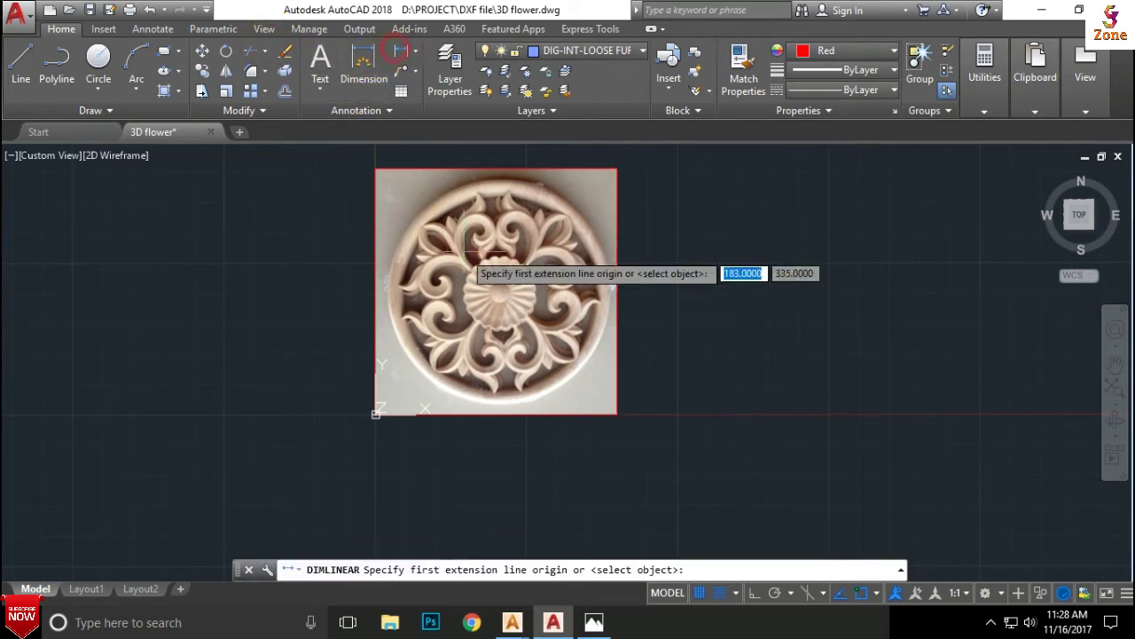
pyautogui.click(376, 413)
pyautogui.click(617, 413)
pyautogui.click(621, 460)
pyautogui.click(588, 460)
pyautogui.press('Delete')
pyautogui.scroll(3, 573, 266)
pyautogui.scroll(-3, 572, 266)
pyautogui.moveTo(572, 269)
pyautogui.mouseDown(button='middle')
pyautogui.moveTo(512, 275)
pyautogui.moveTo(513, 331)
pyautogui.mouseUp(button='middle')
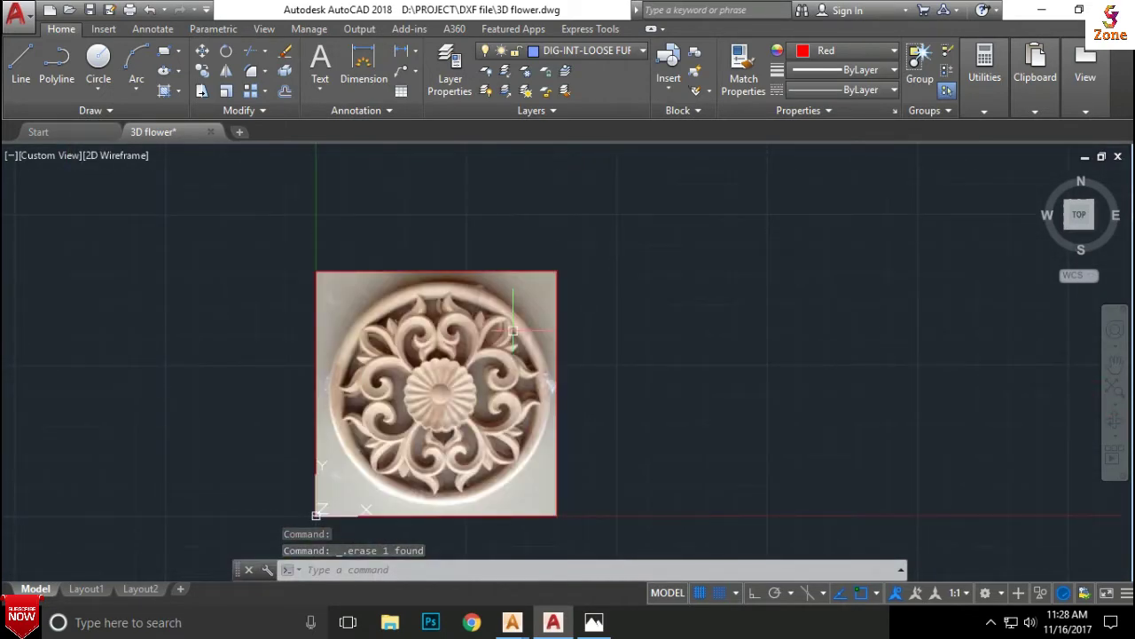
pyautogui.scroll(4, 489, 367)
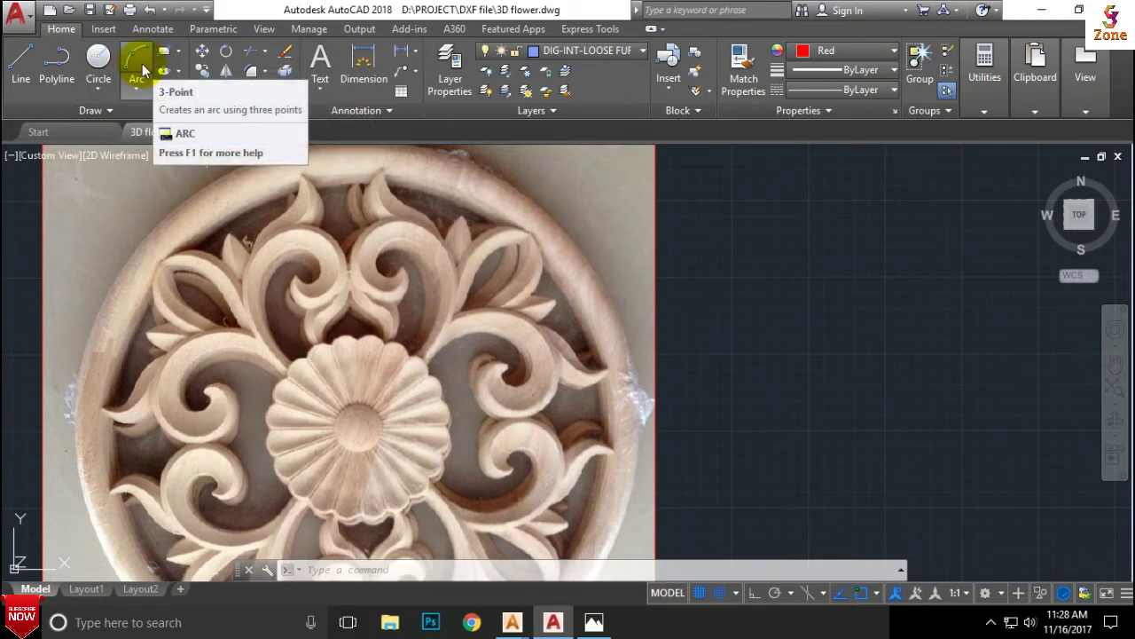
pyautogui.click(142, 71)
# Step: Trace the scroll's inner curl with two 3-point arcs
pyautogui.moveTo(412, 288); pyautogui.dragTo(407, 315, button='middle')
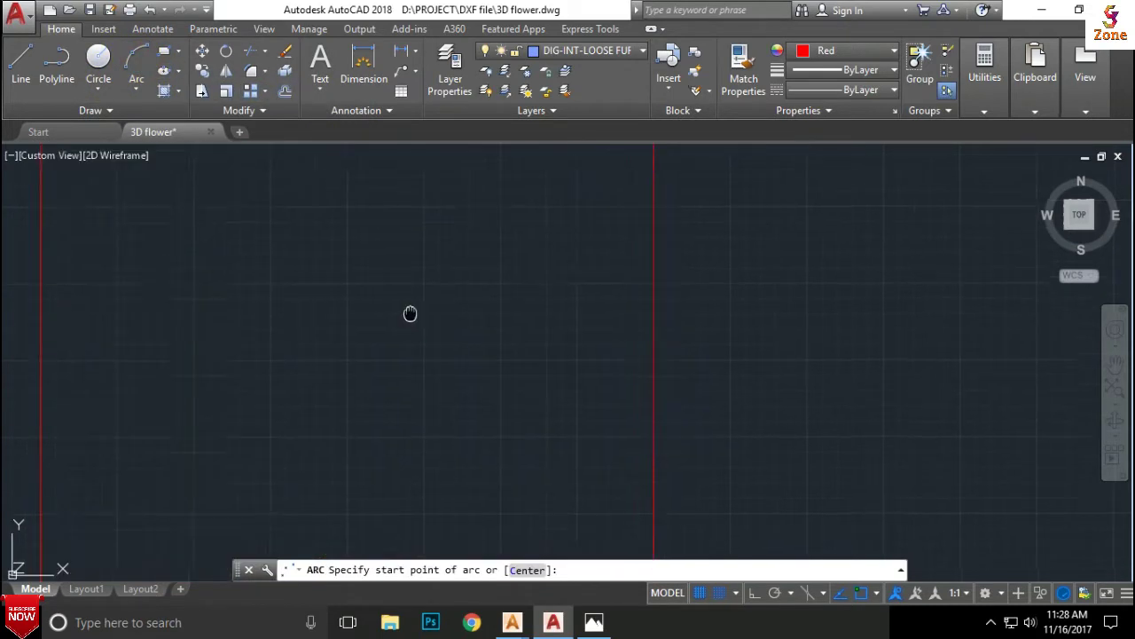
pyautogui.scroll(5, 386, 293)
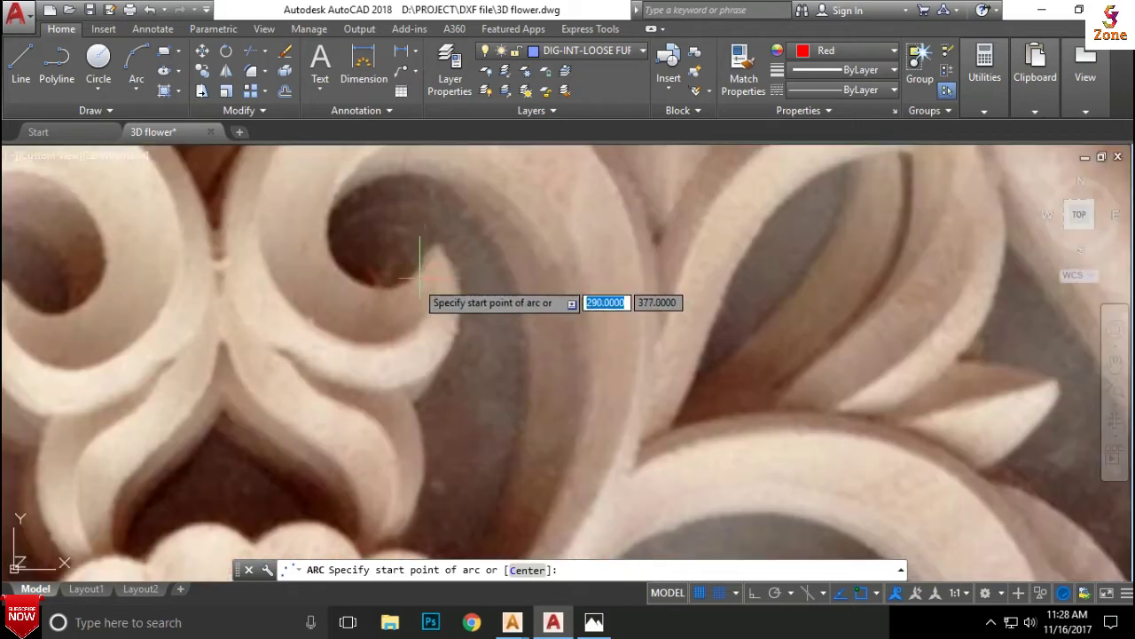
pyautogui.click(434, 246)
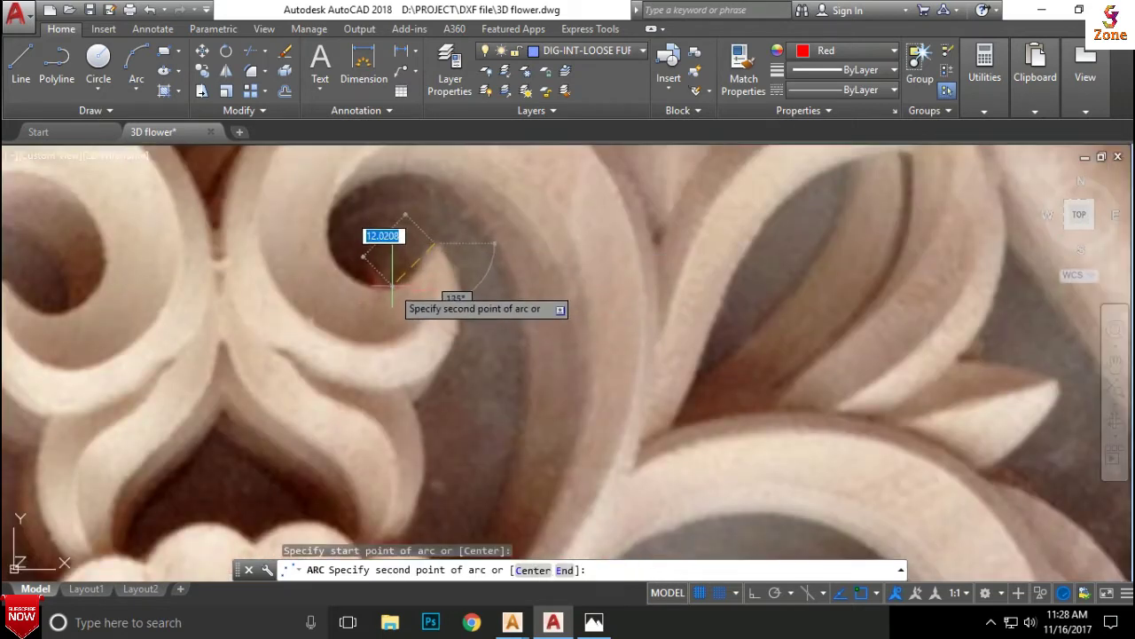
pyautogui.click(376, 286)
pyautogui.click(341, 263)
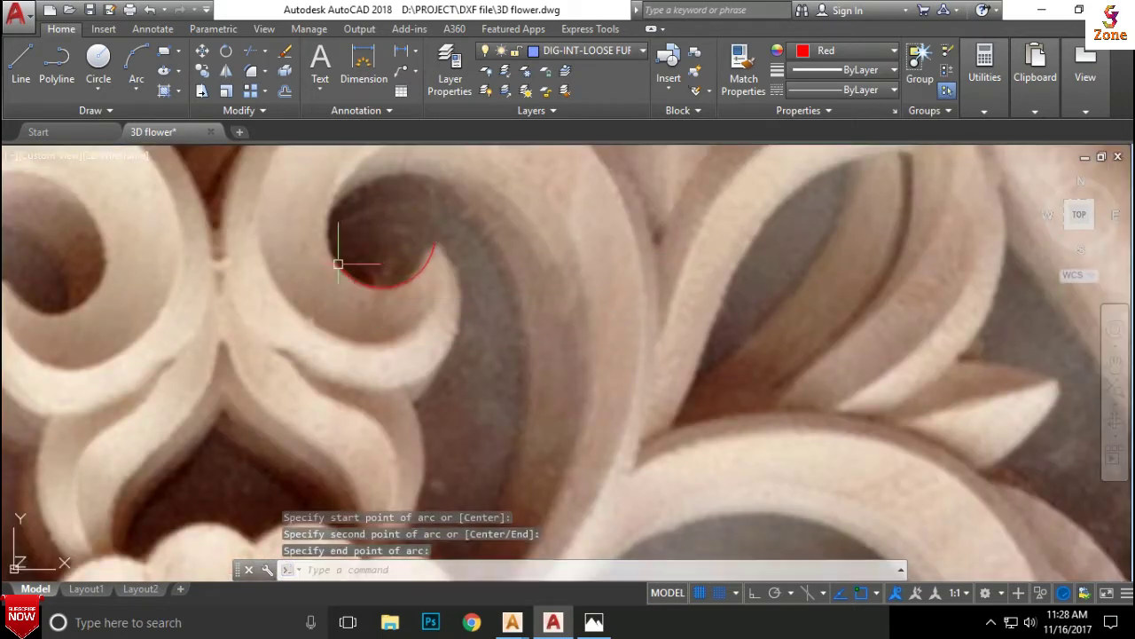
pyautogui.press('Return')
pyautogui.click(337, 261)
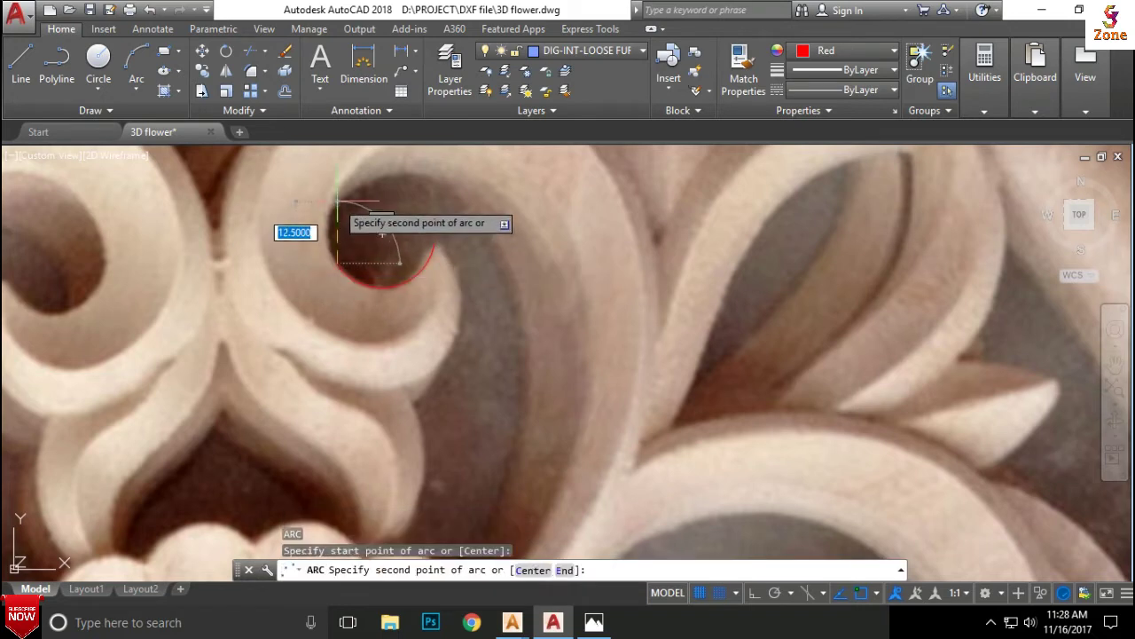
pyautogui.click(337, 199)
pyautogui.scroll(-3, 431, 195)
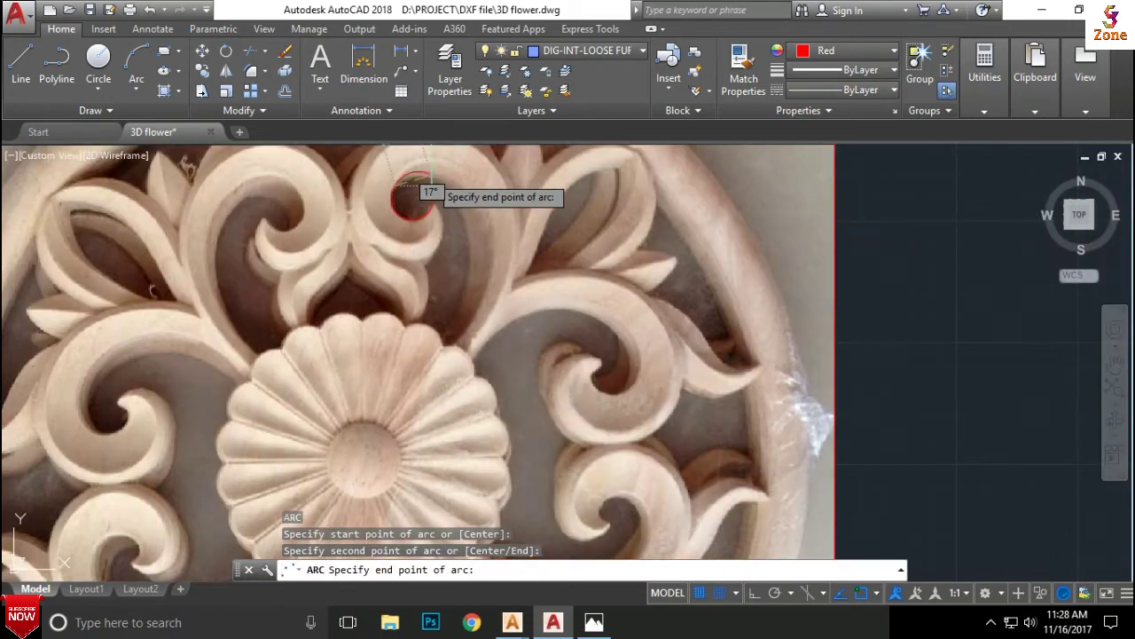
pyautogui.scroll(3, 413, 222)
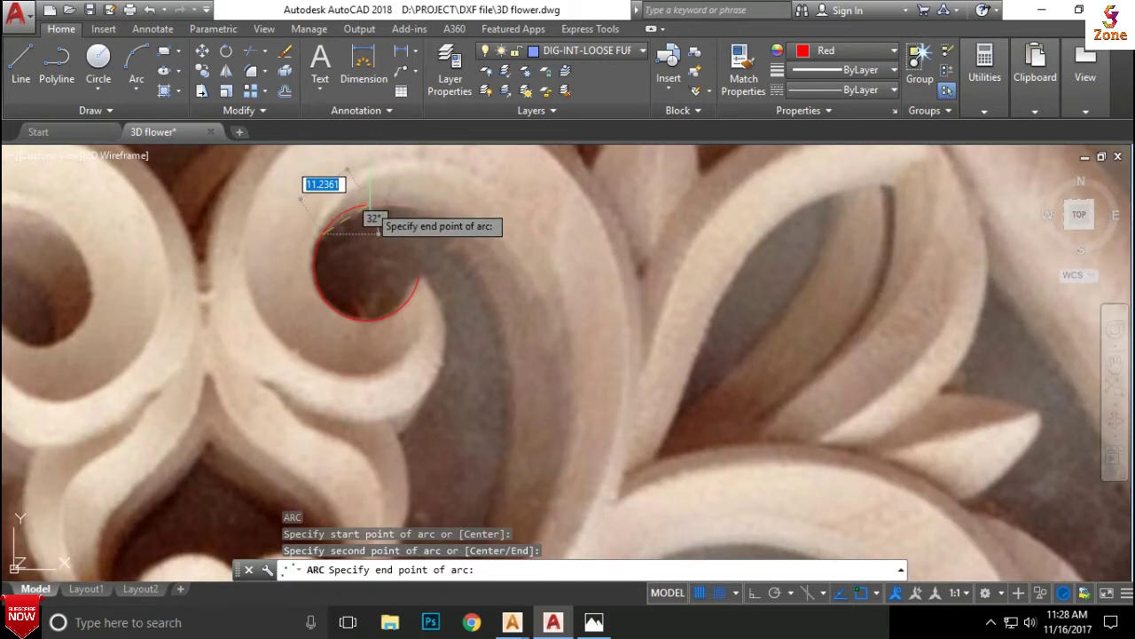
pyautogui.click(367, 211)
pyautogui.press('Return')
# Step: Draw the outer arc sweeping round the scroll and join all three arcs into one polyline
pyautogui.click(367, 211)
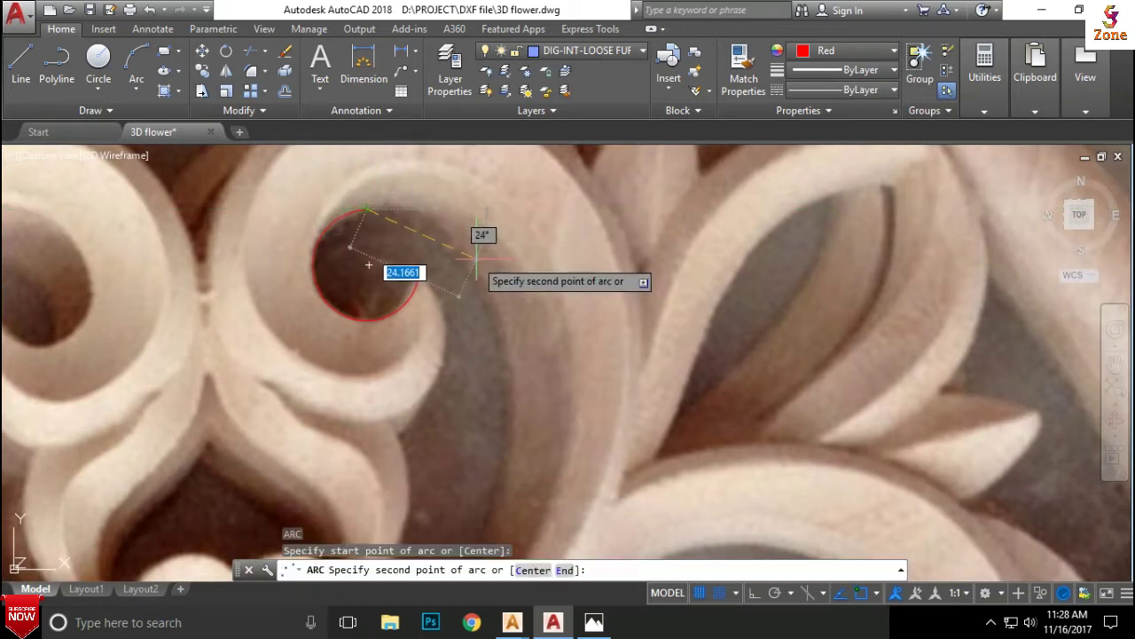
pyautogui.click(481, 255)
pyautogui.click(507, 360)
pyautogui.scroll(-3, 507, 360)
pyautogui.scroll(2, 479, 319)
pyautogui.scroll(1, 451, 290)
pyautogui.click(451, 290)
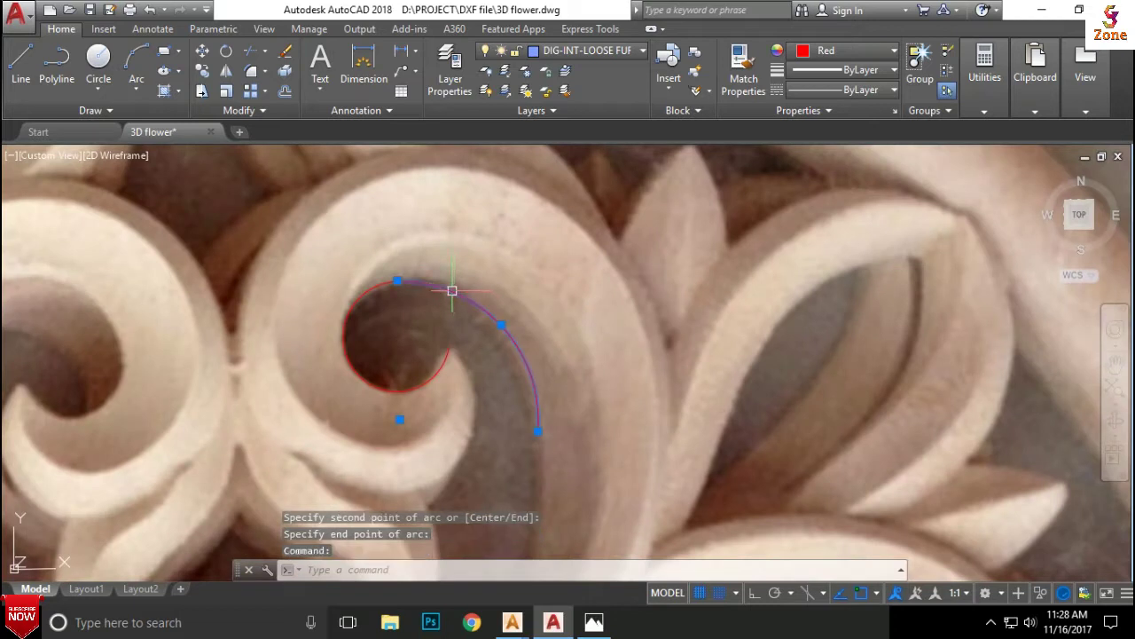
pyautogui.click(378, 282)
pyautogui.click(426, 379)
pyautogui.write('j')
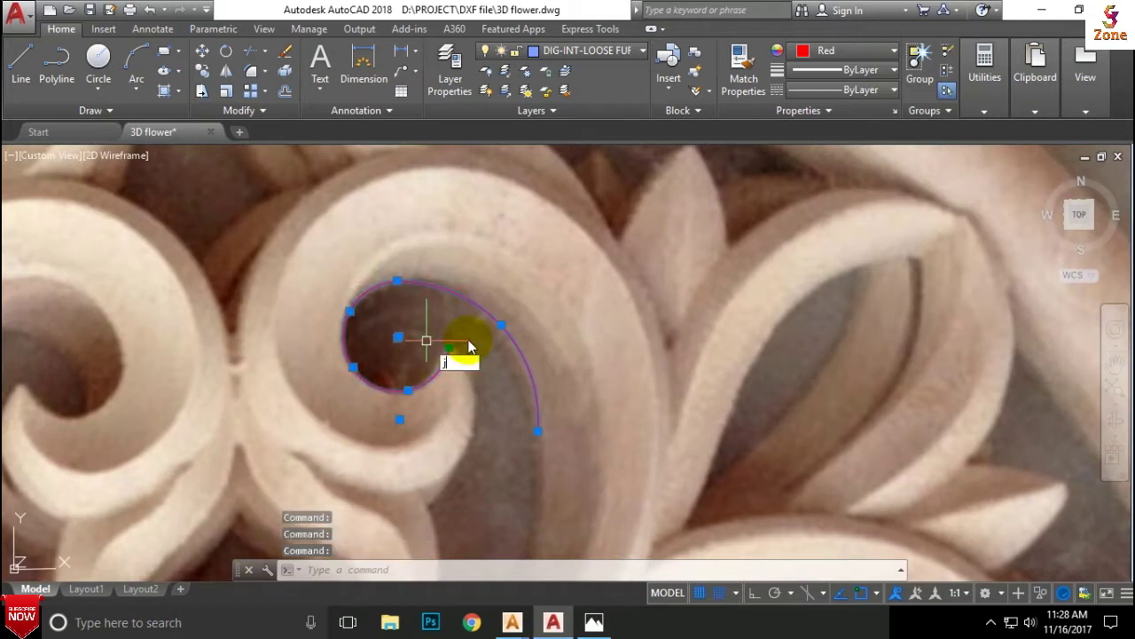
pyautogui.press('Return')
# Step: Reshape the joined curl polyline by moving one of its grips
pyautogui.click(432, 289)
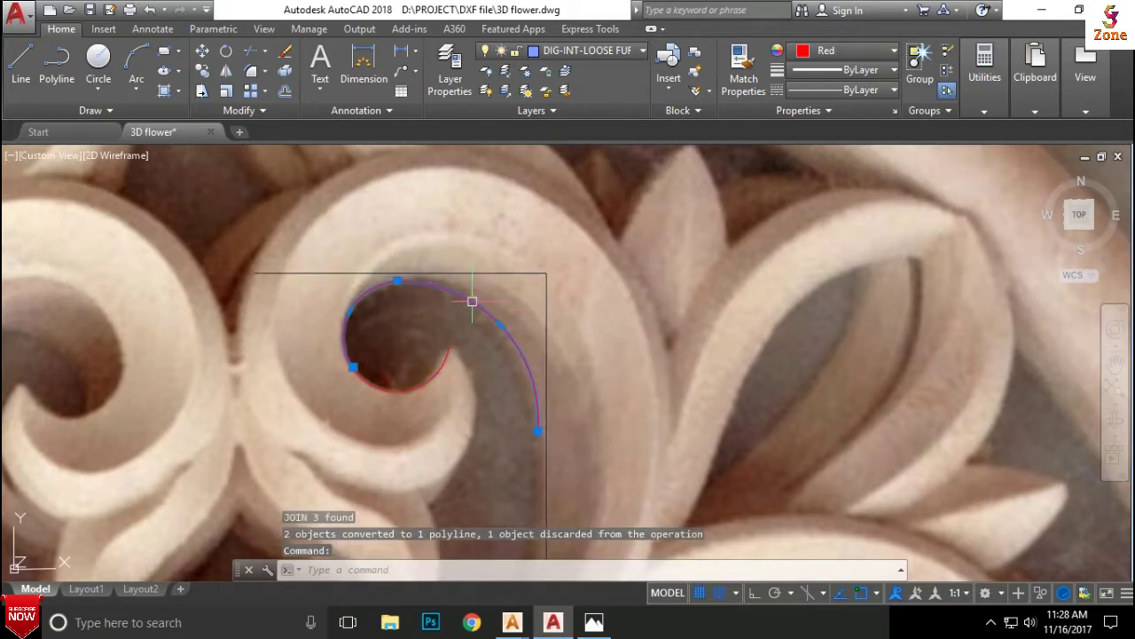
pyautogui.scroll(2, 511, 328)
pyautogui.click(510, 332)
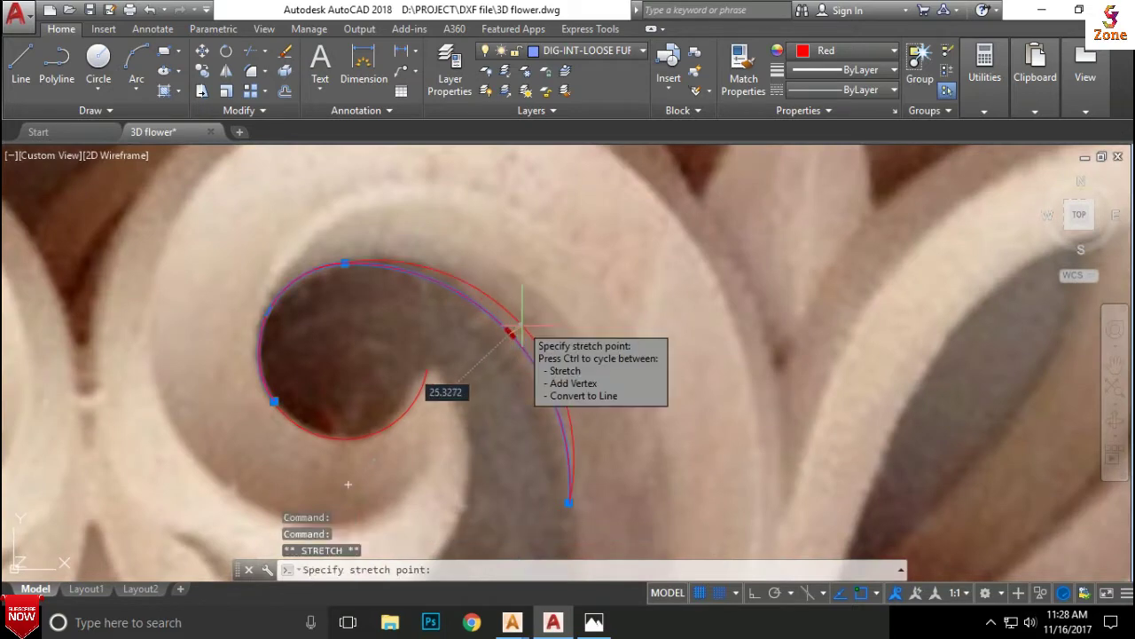
pyautogui.scroll(4, 355, 268)
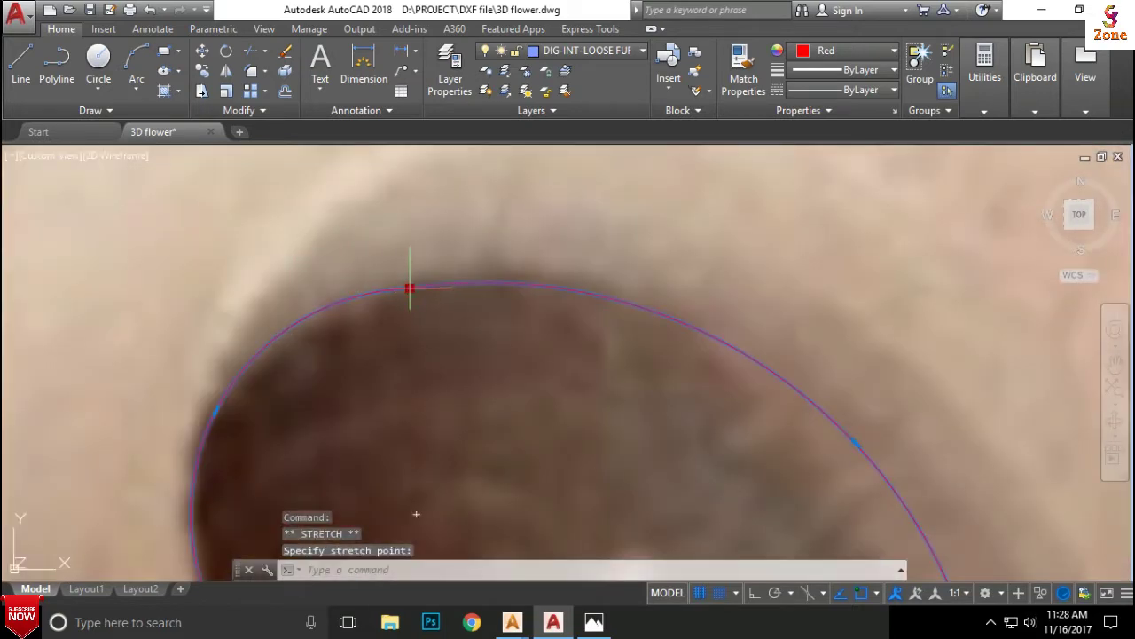
pyautogui.scroll(-4, 413, 291)
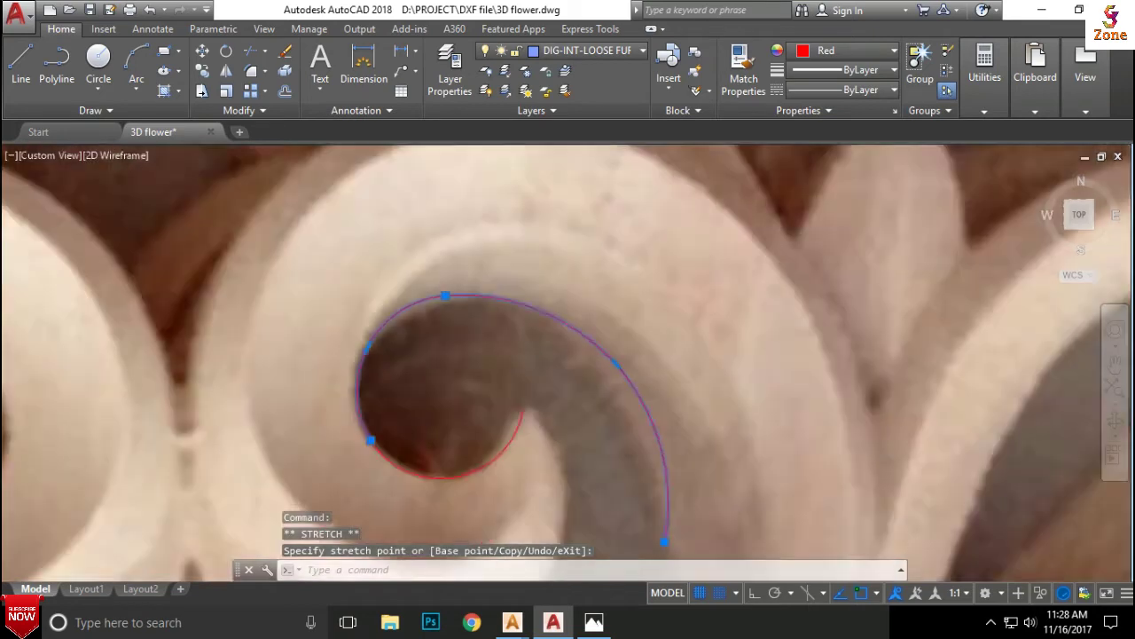
pyautogui.scroll(-2, 352, 213)
pyautogui.scroll(-2, 448, 237)
# Step: Draw a 3-point arc from the curl's end along the stem into the central flower
pyautogui.click(138, 56)
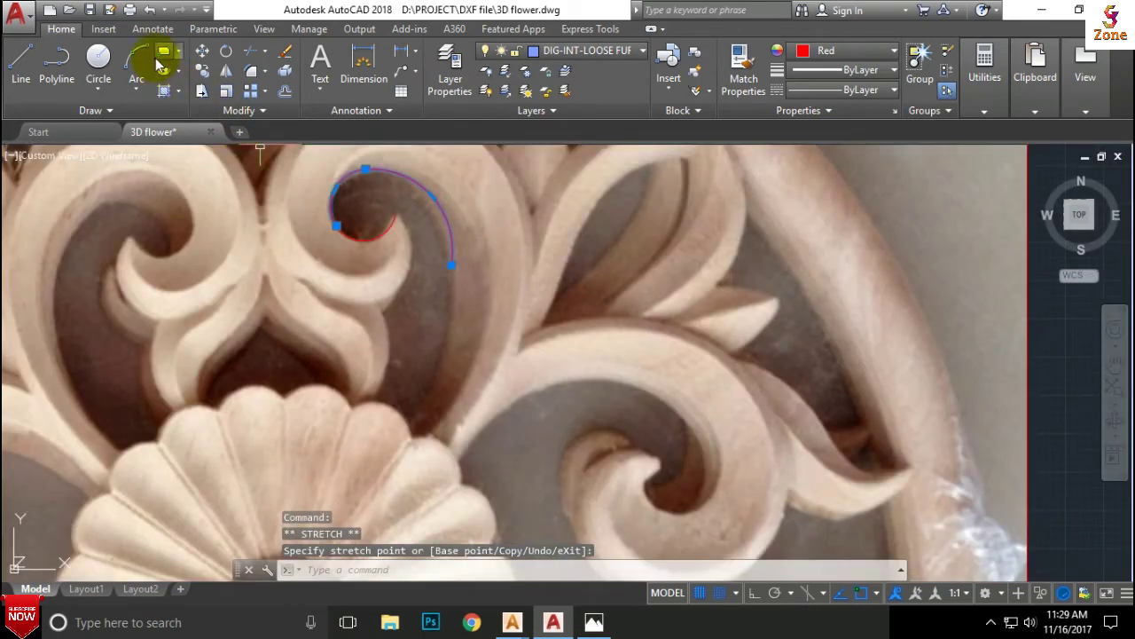
pyautogui.click(450, 264)
pyautogui.scroll(-2, 426, 293)
pyautogui.click(401, 355)
pyautogui.scroll(-1, 404, 433)
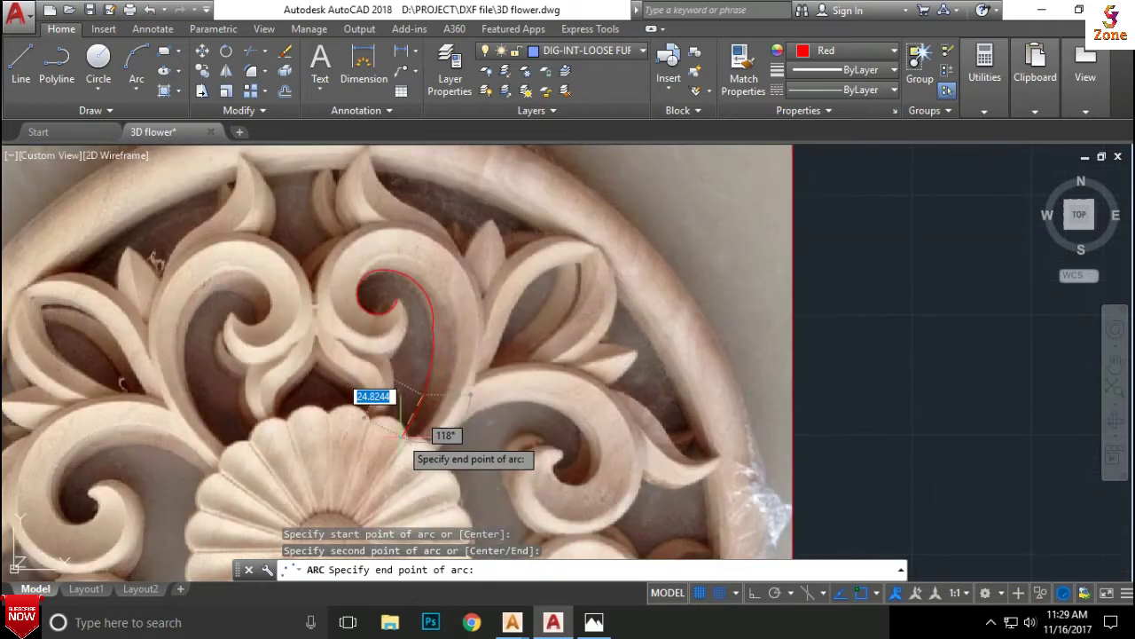
pyautogui.scroll(-3, 403, 435)
pyautogui.scroll(3, 403, 337)
pyautogui.click(405, 408)
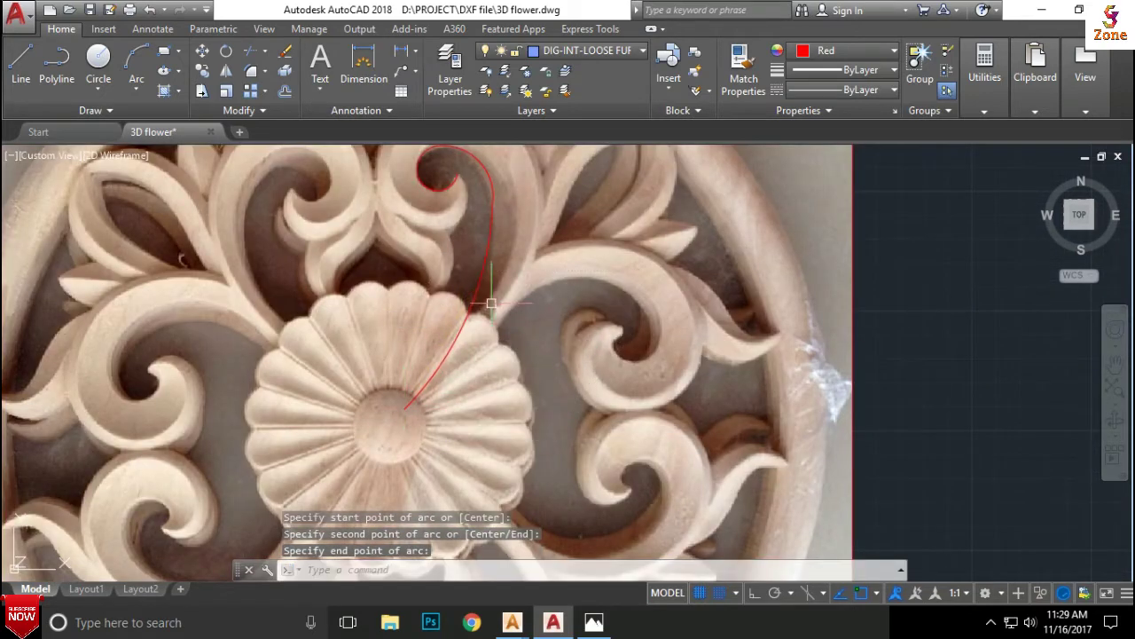
pyautogui.scroll(-3, 491, 306)
pyautogui.scroll(5, 460, 327)
pyautogui.click(465, 245)
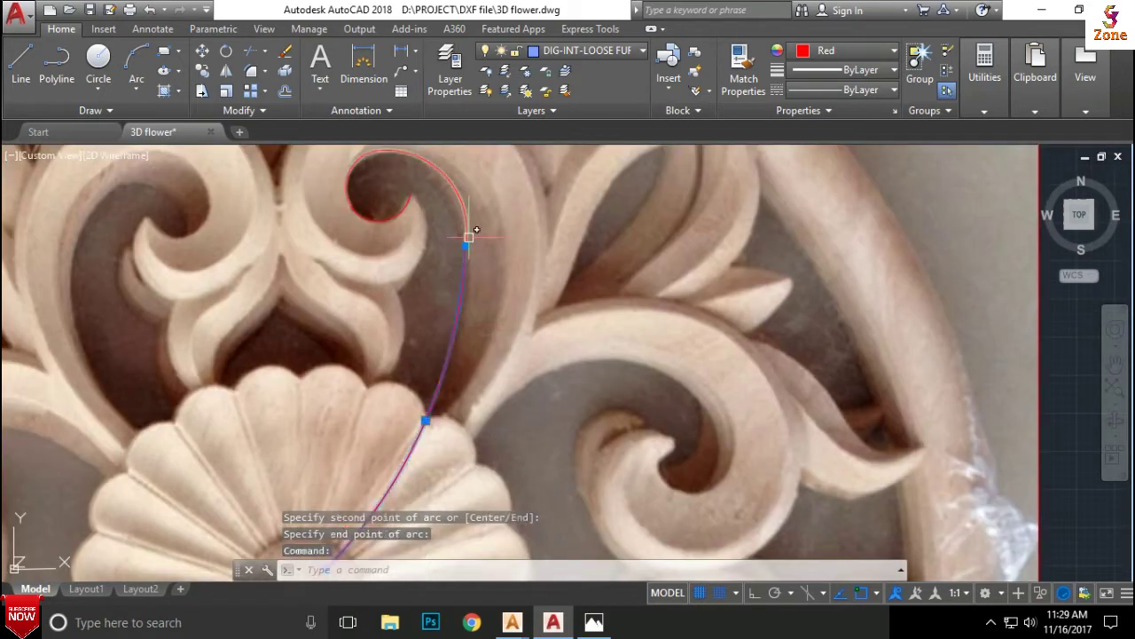
# Step: Stretch a vertex of the selected stem arc and curl polyline onto the carved scroll edge
pyautogui.click(469, 228)
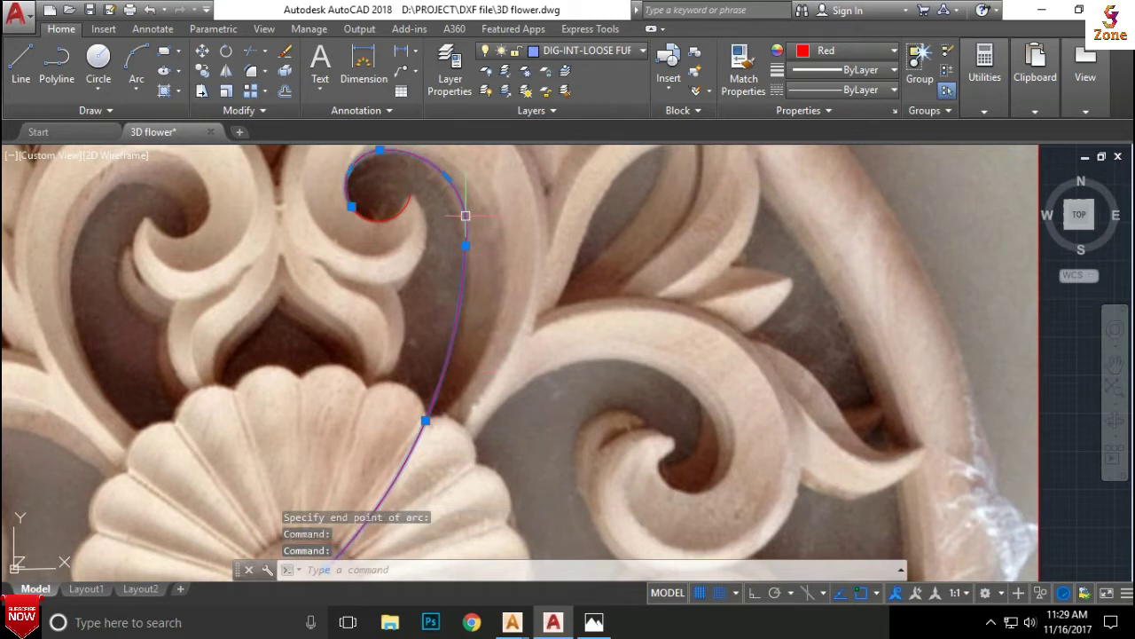
pyautogui.moveTo(461, 216); pyautogui.dragTo(448, 296, button='middle')
pyautogui.scroll(2, 449, 297)
pyautogui.click(427, 258)
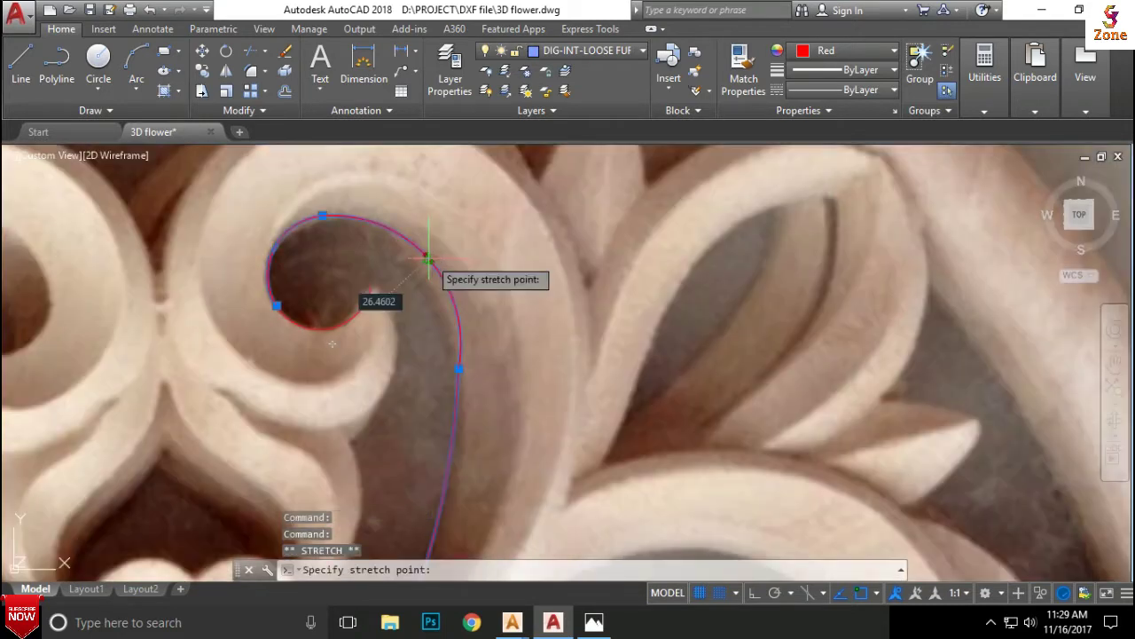
pyautogui.click(423, 261)
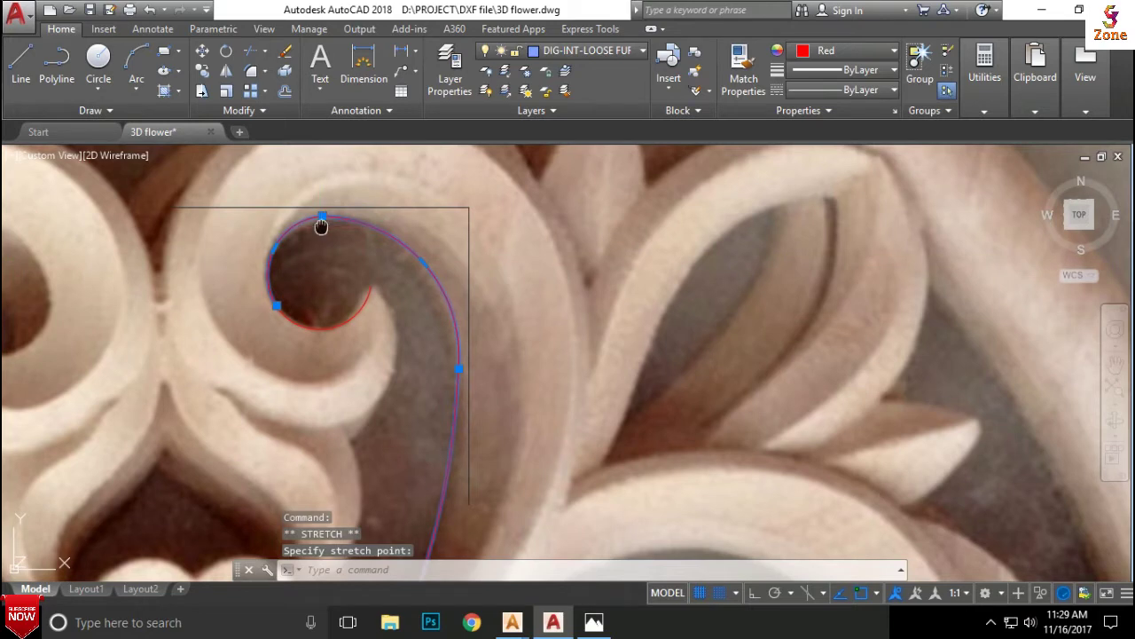
pyautogui.scroll(1, 322, 226)
pyautogui.scroll(1, 317, 233)
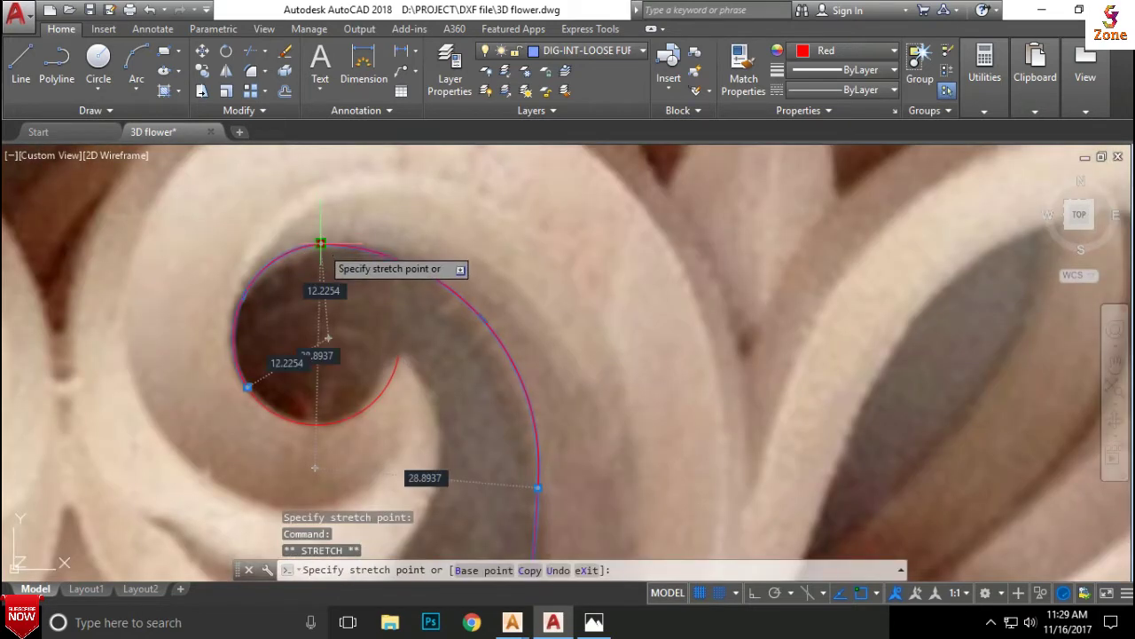
pyautogui.scroll(-3, 432, 261)
pyautogui.moveTo(435, 259); pyautogui.dragTo(429, 213, button='middle')
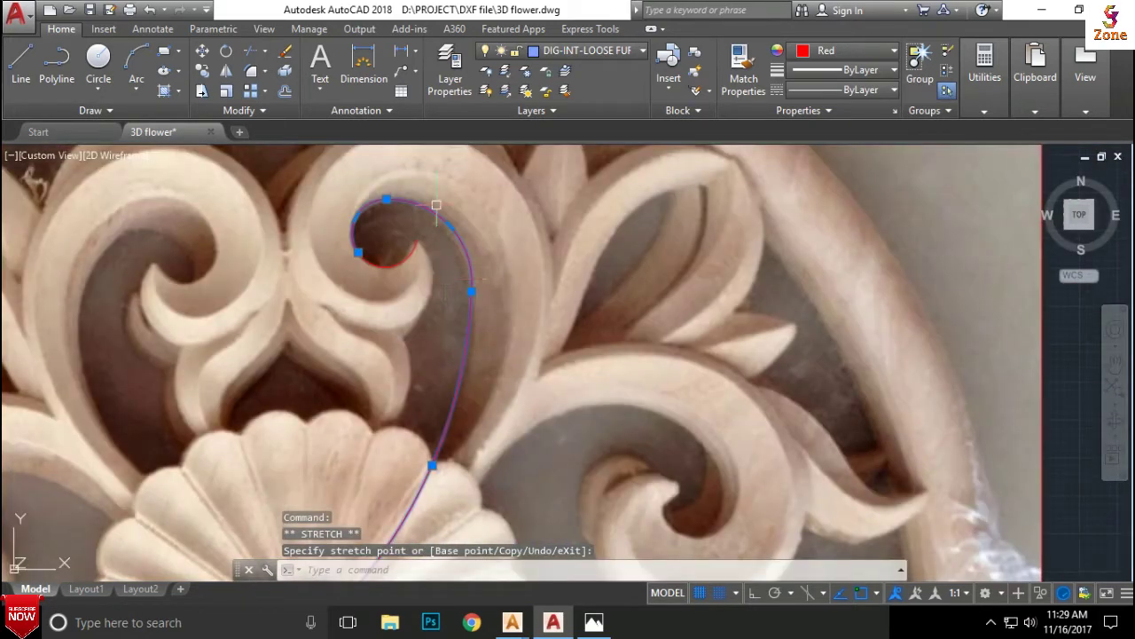
pyautogui.scroll(3, 477, 285)
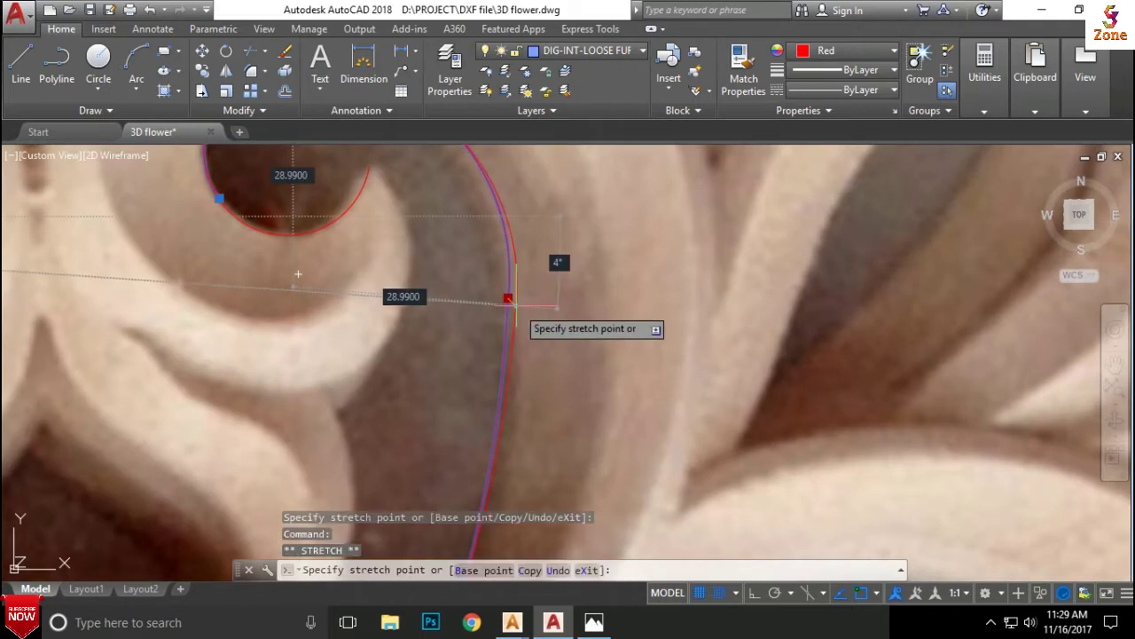
pyautogui.scroll(-4, 514, 299)
pyautogui.moveTo(515, 299); pyautogui.dragTo(538, 212, button='middle')
pyautogui.scroll(-2, 506, 408)
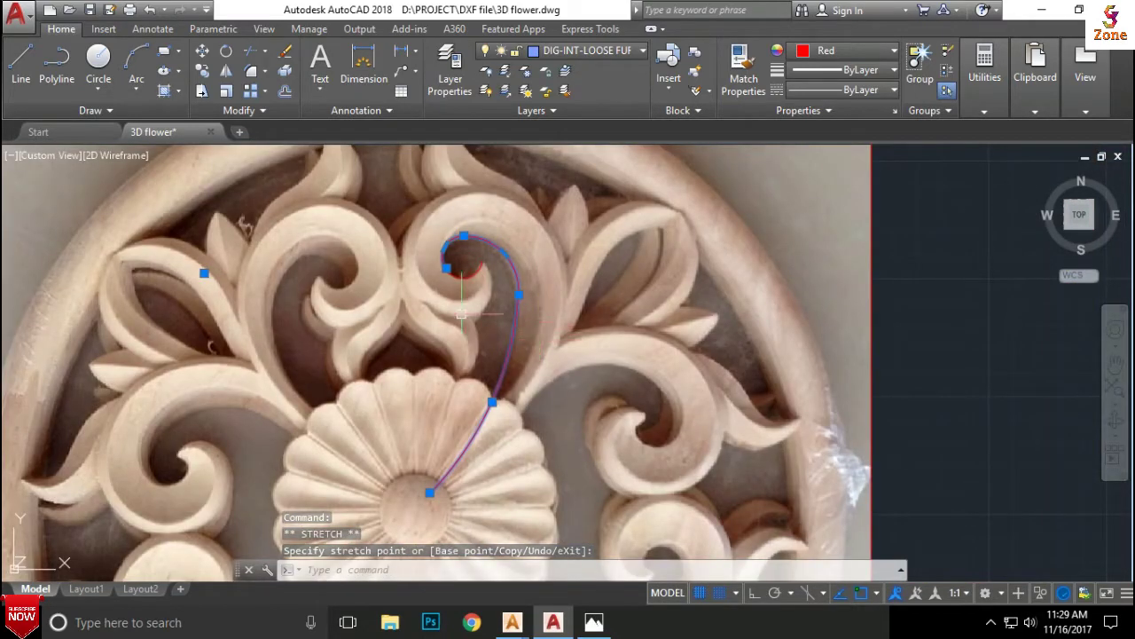
# Step: Run JOIN to merge the stem arc and curl pieces into one red curve
pyautogui.click(519, 324)
pyautogui.write('j')
pyautogui.press('Return')
pyautogui.scroll(4, 458, 278)
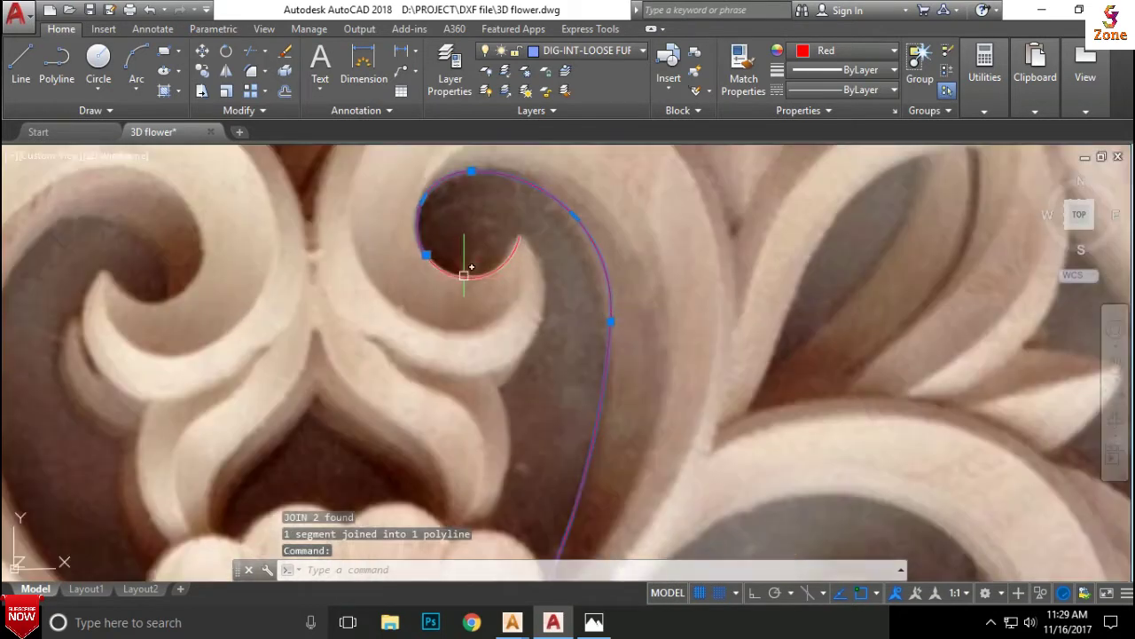
pyautogui.click(464, 275)
pyautogui.write('j')
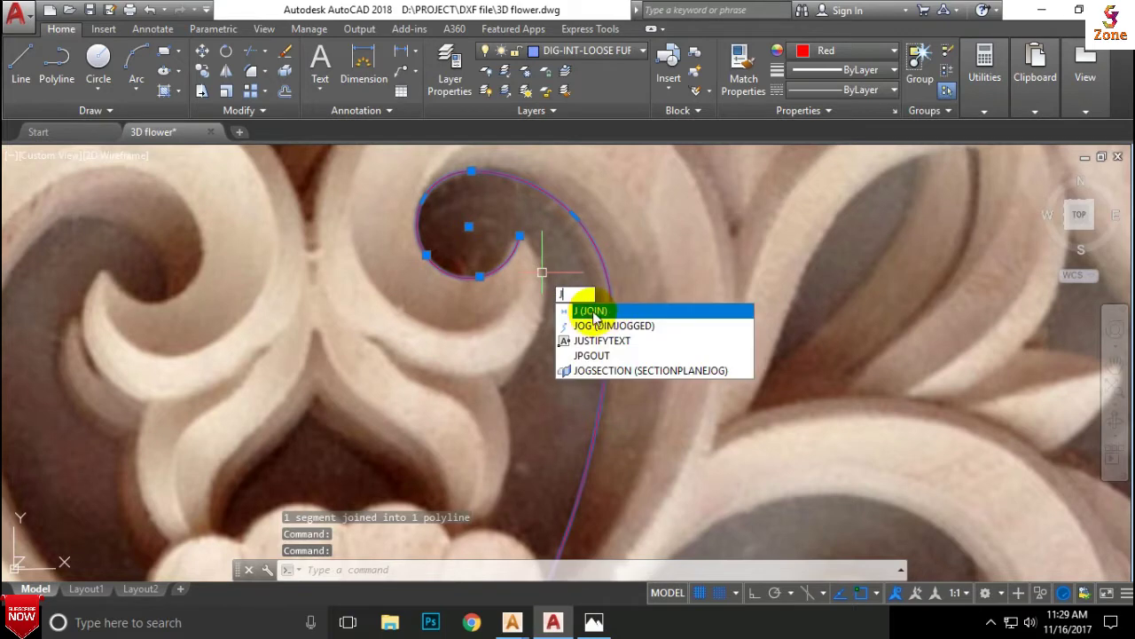
pyautogui.press('Return')
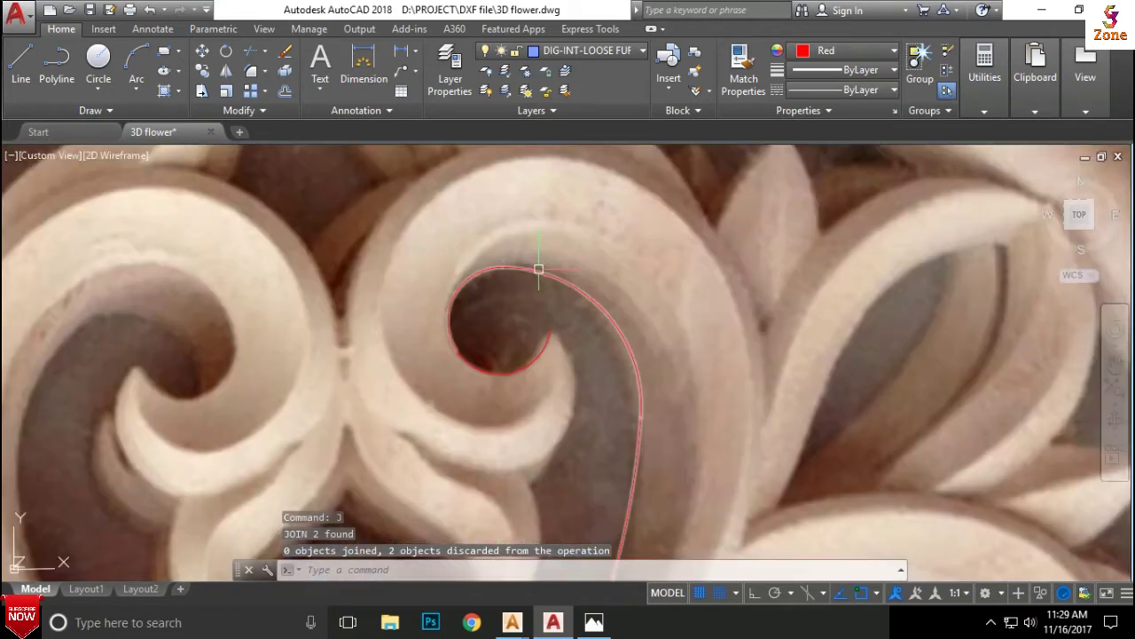
# Step: Drag grips on the red spiral curve onto the carved curl and stem edges, then Esc
pyautogui.click(532, 270)
pyautogui.scroll(2, 515, 271)
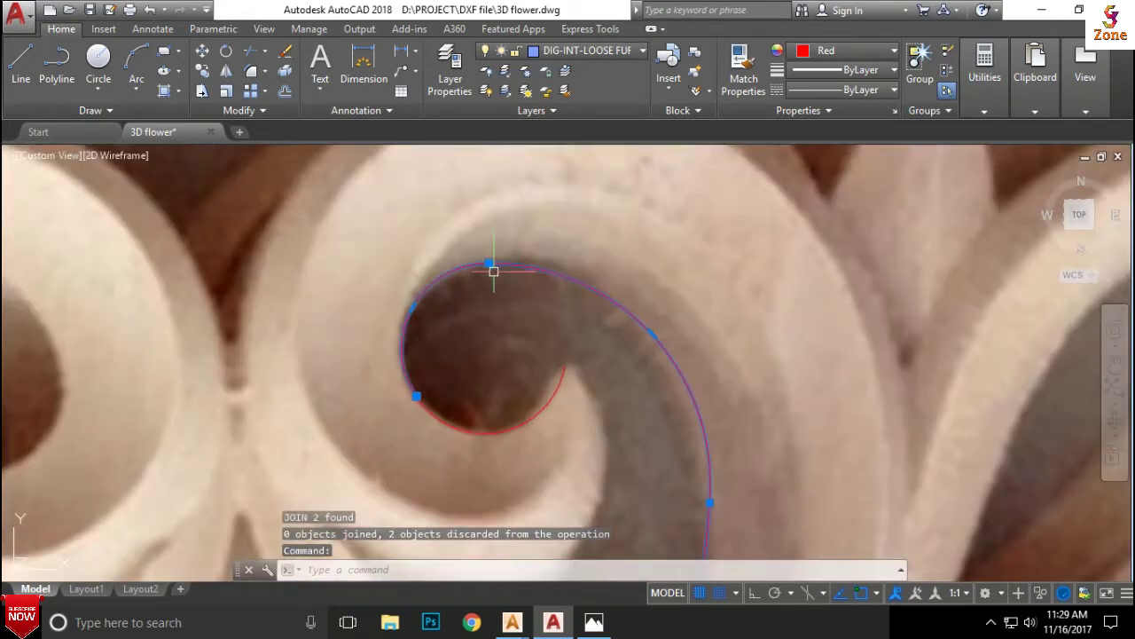
pyautogui.click(489, 264)
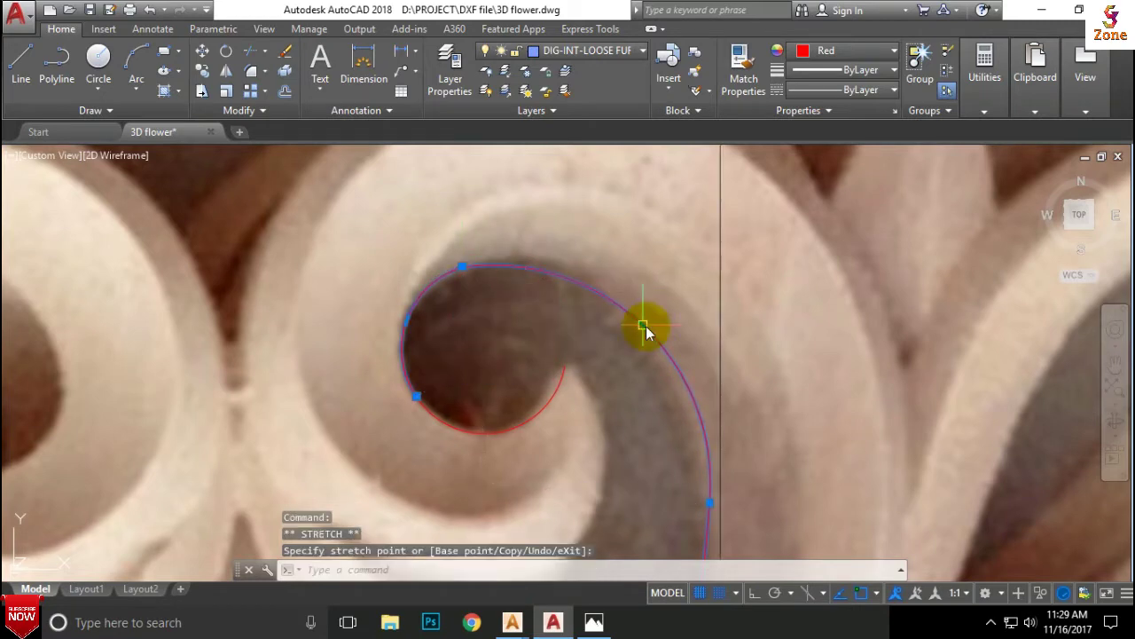
pyautogui.scroll(-2, 612, 205)
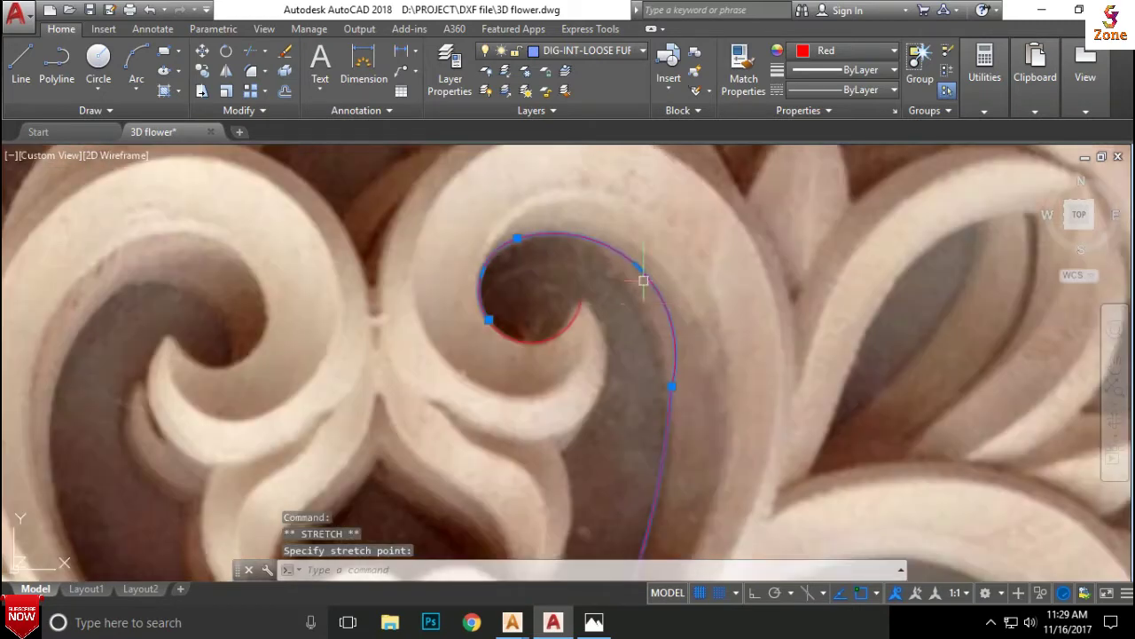
pyautogui.scroll(-3, 612, 205)
pyautogui.scroll(1, 550, 355)
pyautogui.scroll(4, 597, 253)
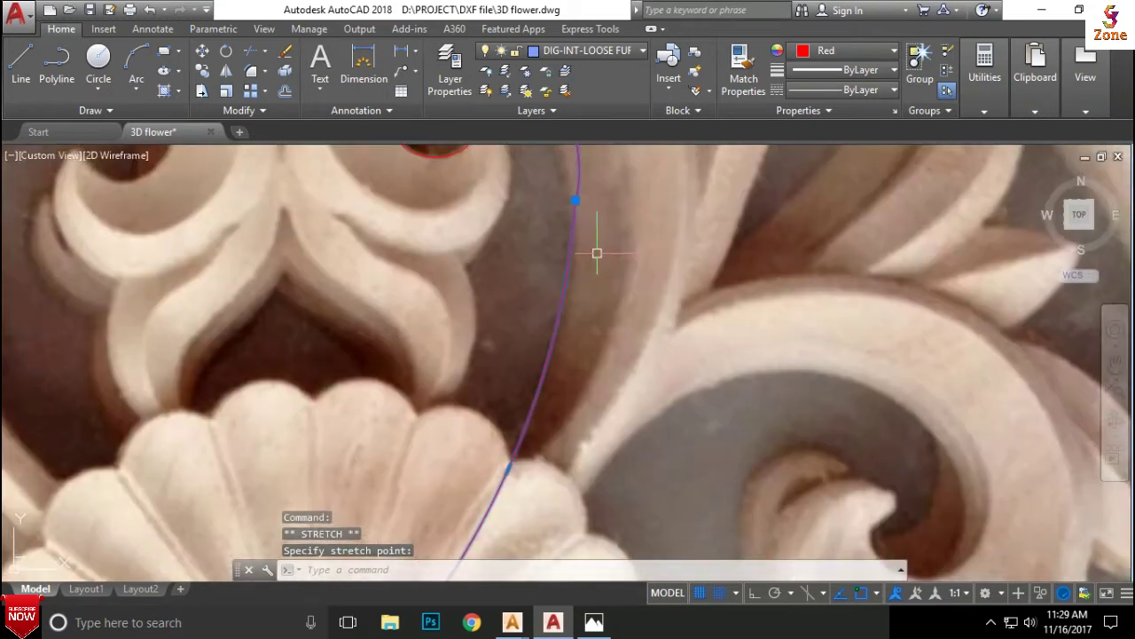
pyautogui.click(575, 201)
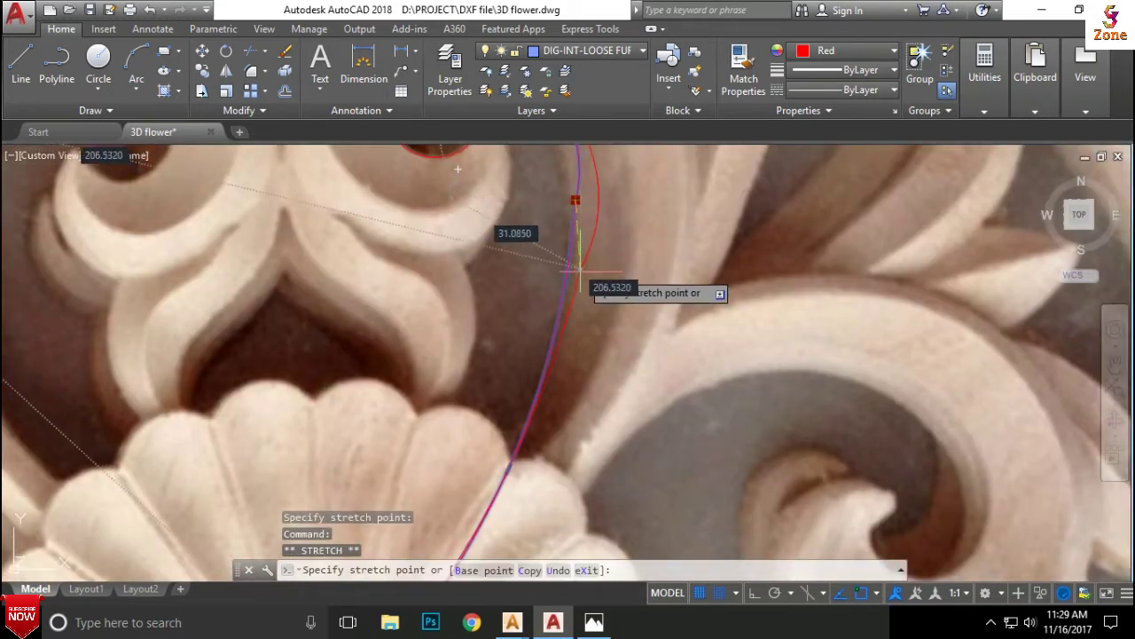
pyautogui.scroll(-2, 581, 217)
pyautogui.moveTo(613, 248); pyautogui.dragTo(596, 323, button='middle')
pyautogui.press('Escape')
pyautogui.scroll(-2, 597, 258)
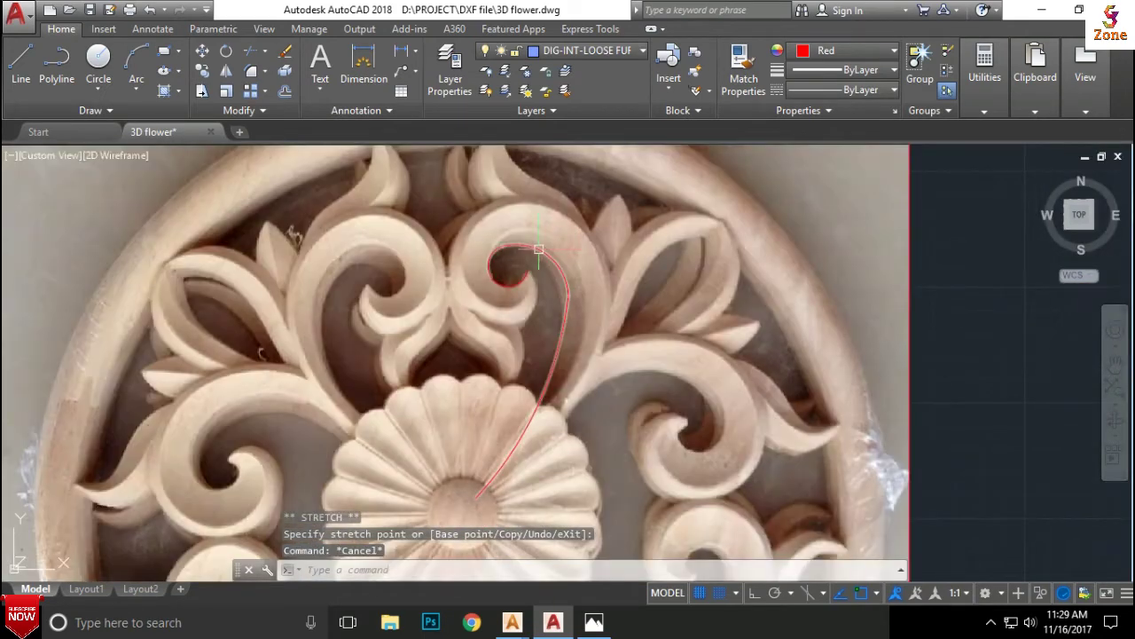
pyautogui.moveTo(539, 249); pyautogui.dragTo(525, 265, button='middle')
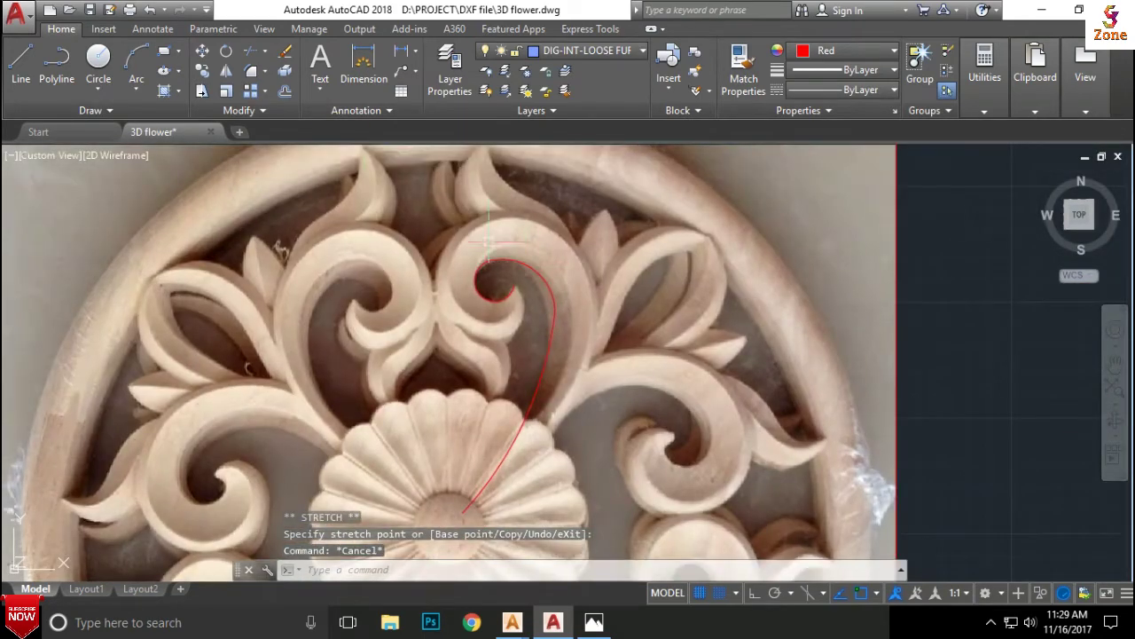
# Step: Trace the scroll's inner curl with two chained 3-point arcs ending at the curl's centre
pyautogui.click(136, 62)
pyautogui.scroll(3, 497, 332)
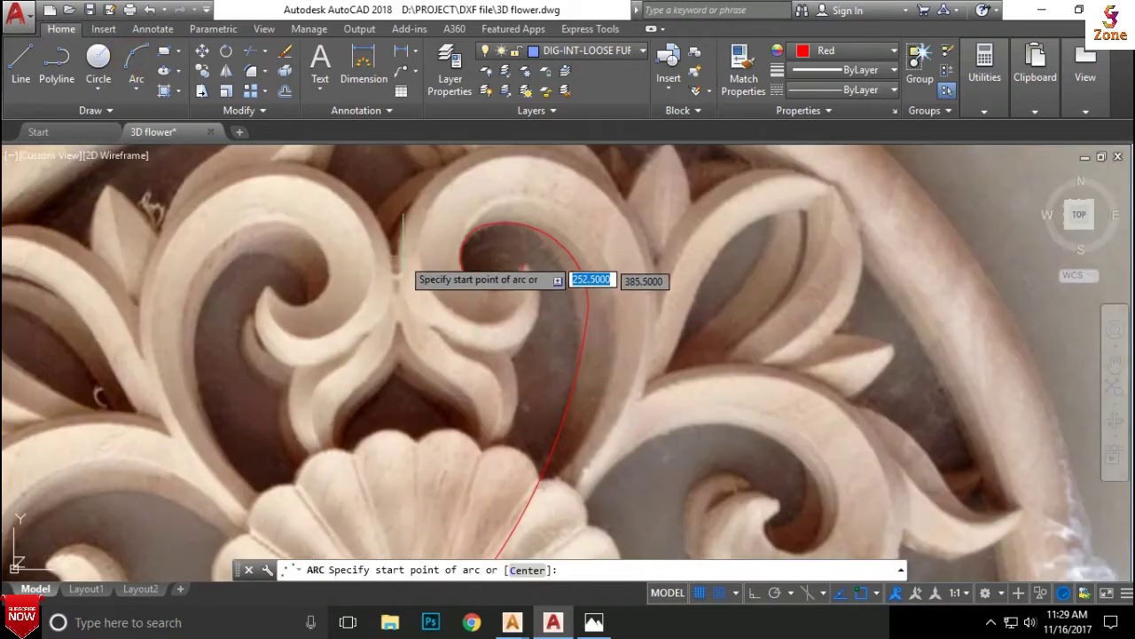
pyautogui.click(399, 261)
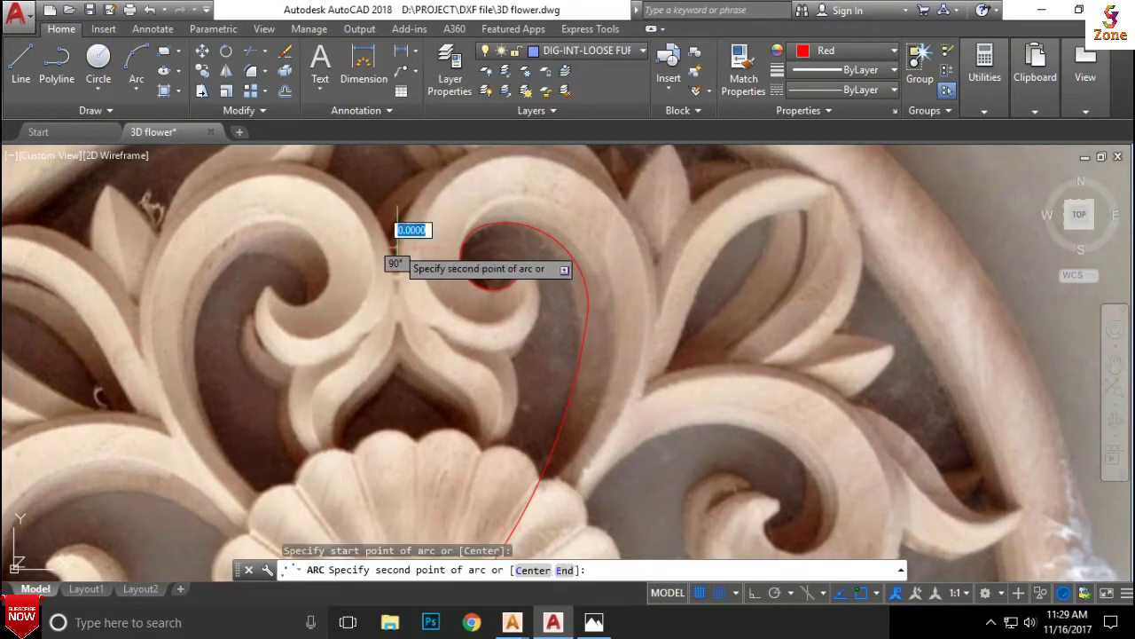
pyautogui.click(405, 304)
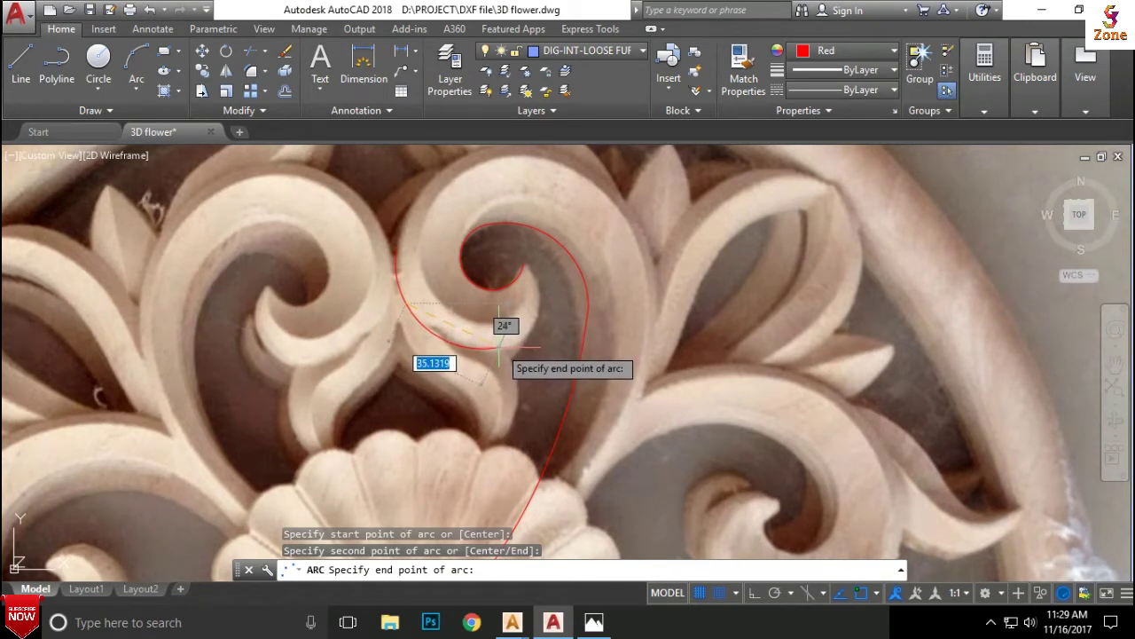
pyautogui.click(491, 349)
pyautogui.press('Return')
pyautogui.click(491, 349)
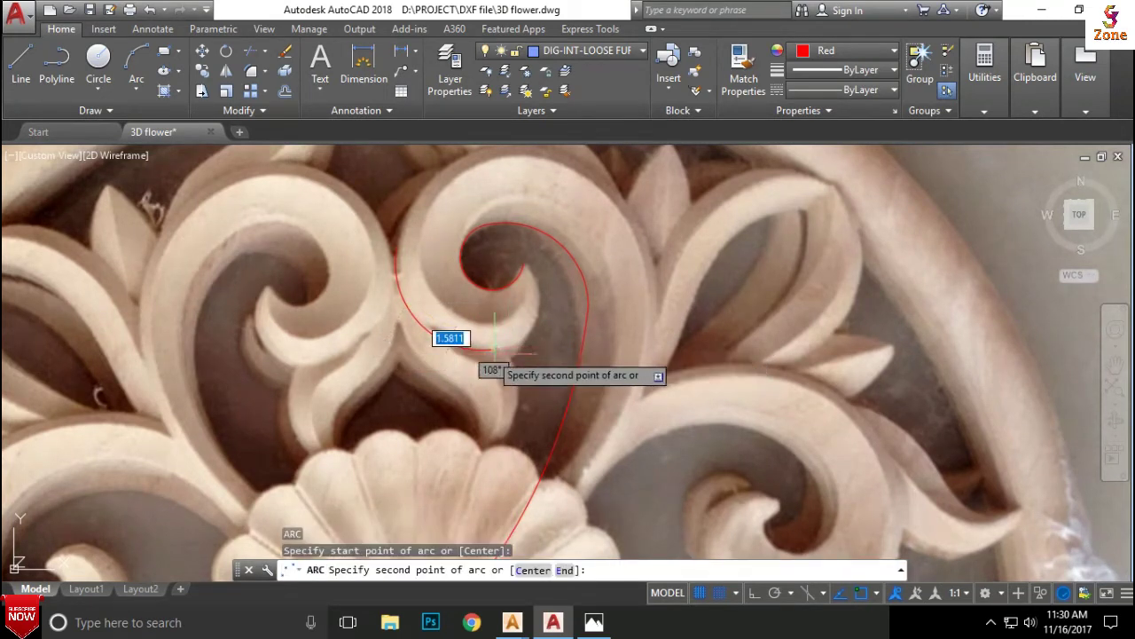
pyautogui.click(532, 336)
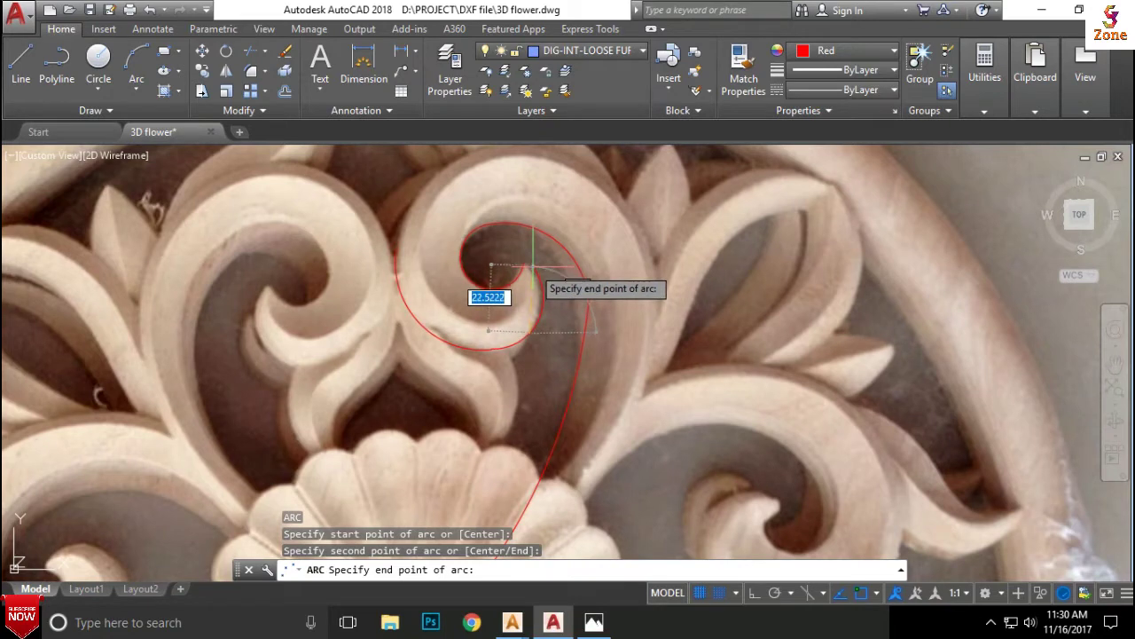
pyautogui.click(533, 264)
pyautogui.scroll(-2, 532, 266)
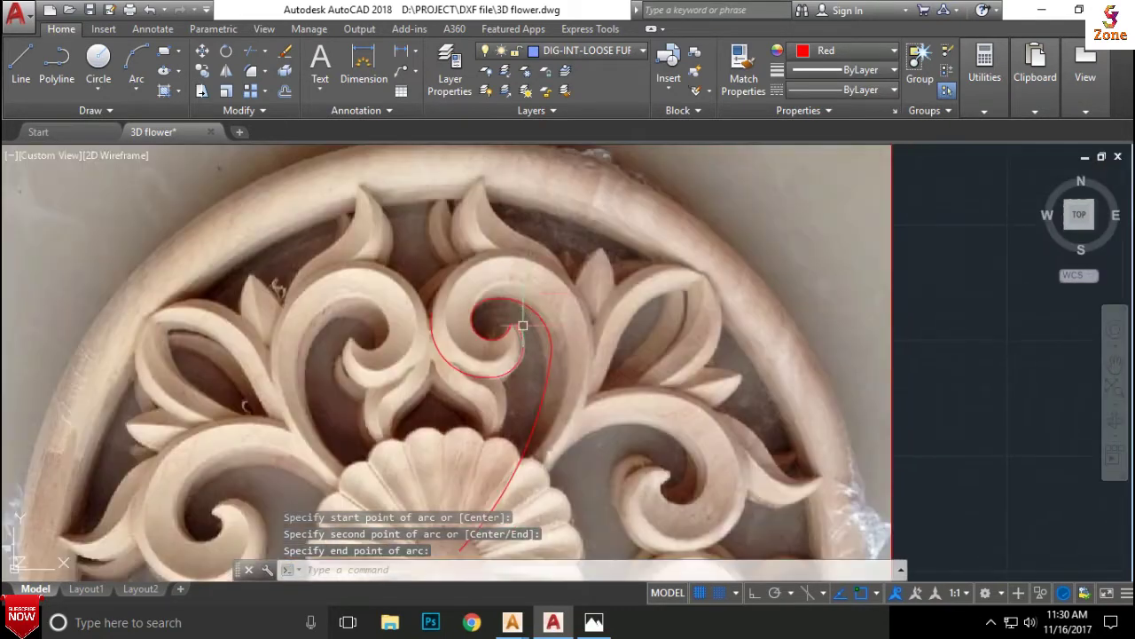
# Step: Draw an arc along the scroll's left edge up to the top of the curl
pyautogui.click(140, 67)
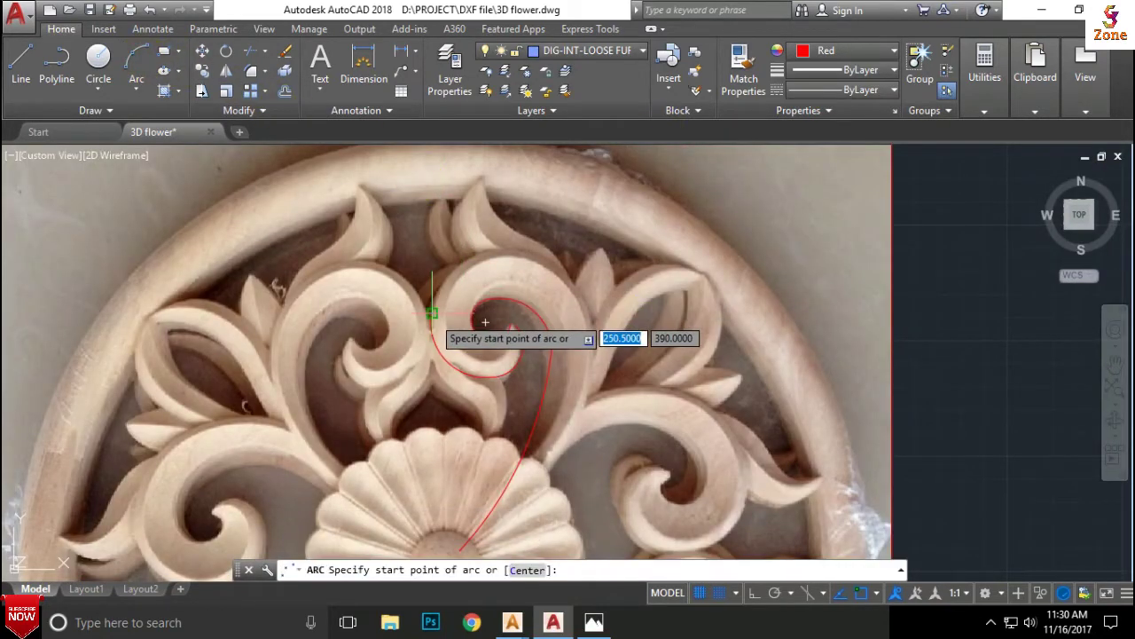
pyautogui.click(448, 282)
pyautogui.click(484, 265)
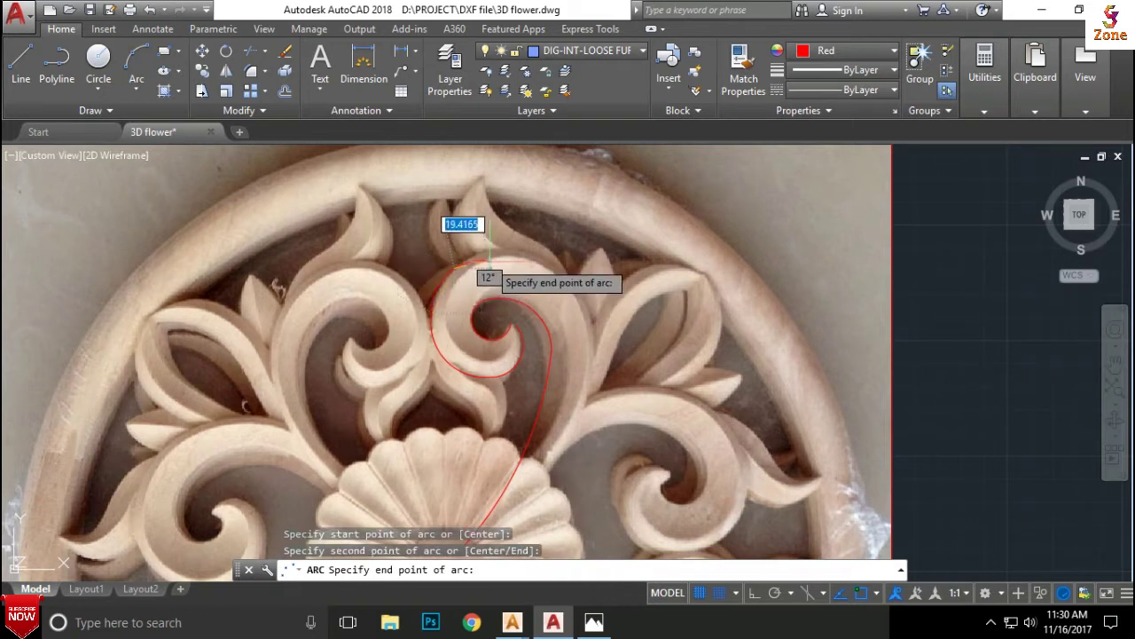
pyautogui.click(505, 259)
pyautogui.scroll(-2, 512, 263)
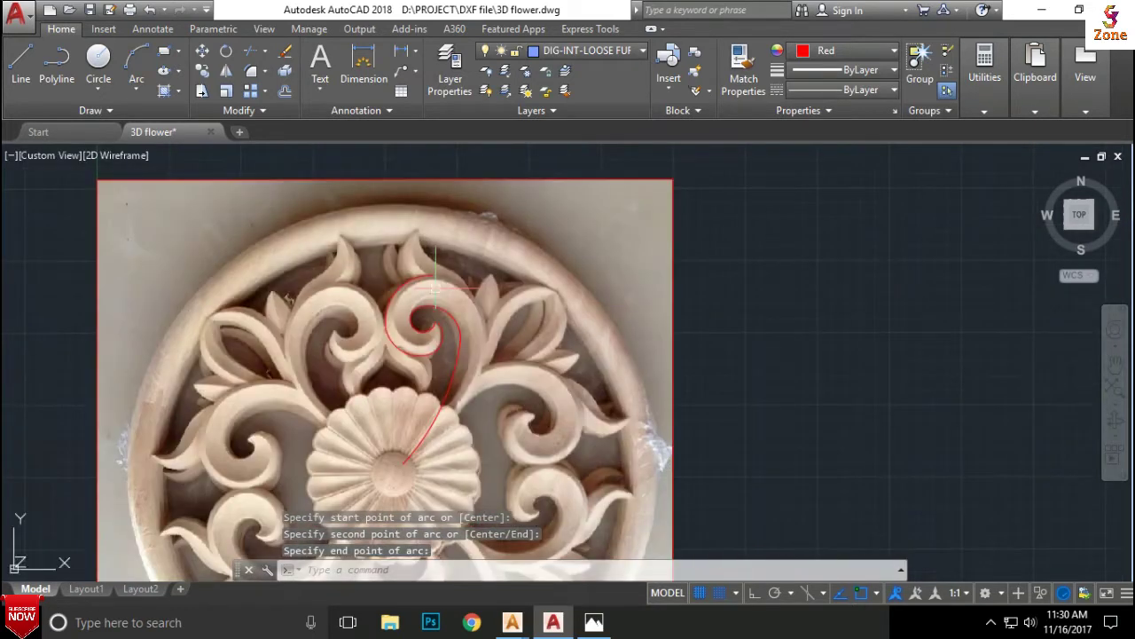
pyautogui.scroll(4, 460, 257)
# Step: Start an arc from the scroll top, then discard the misplaced arc with Esc
pyautogui.click(135, 57)
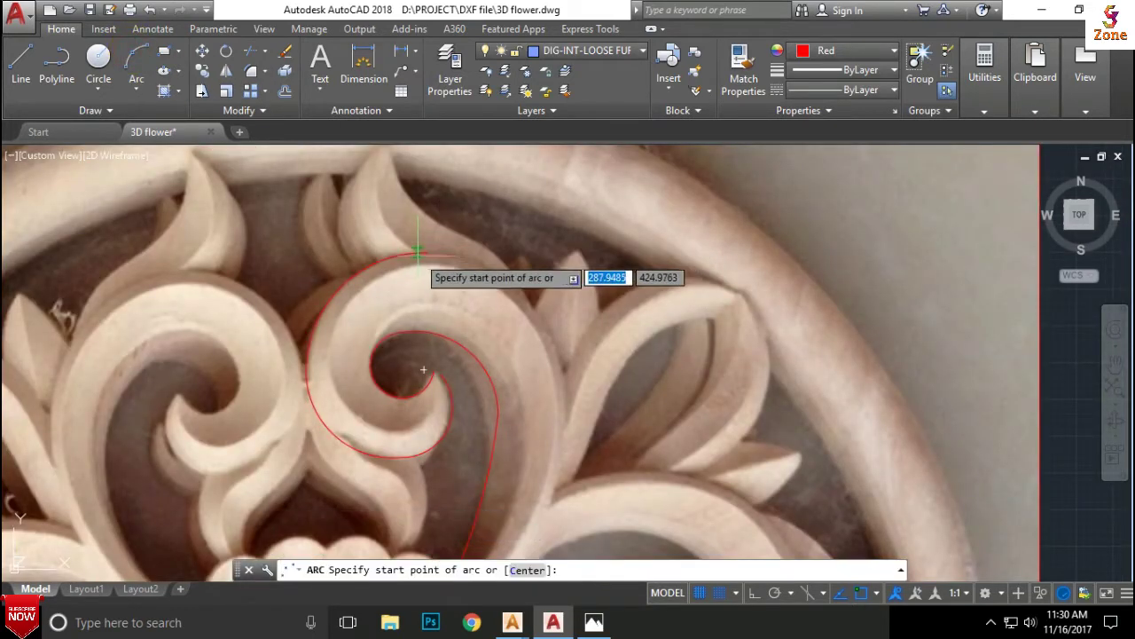
pyautogui.click(427, 253)
pyautogui.scroll(-1, 427, 253)
pyautogui.scroll(-3, 505, 266)
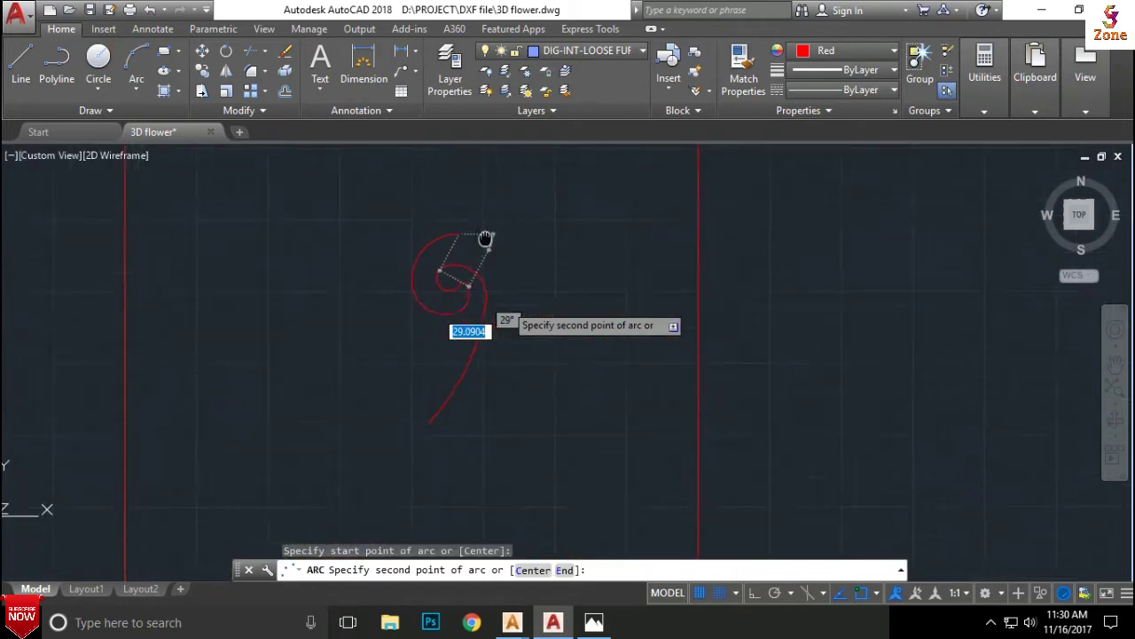
pyautogui.scroll(3, 497, 255)
pyautogui.click(502, 273)
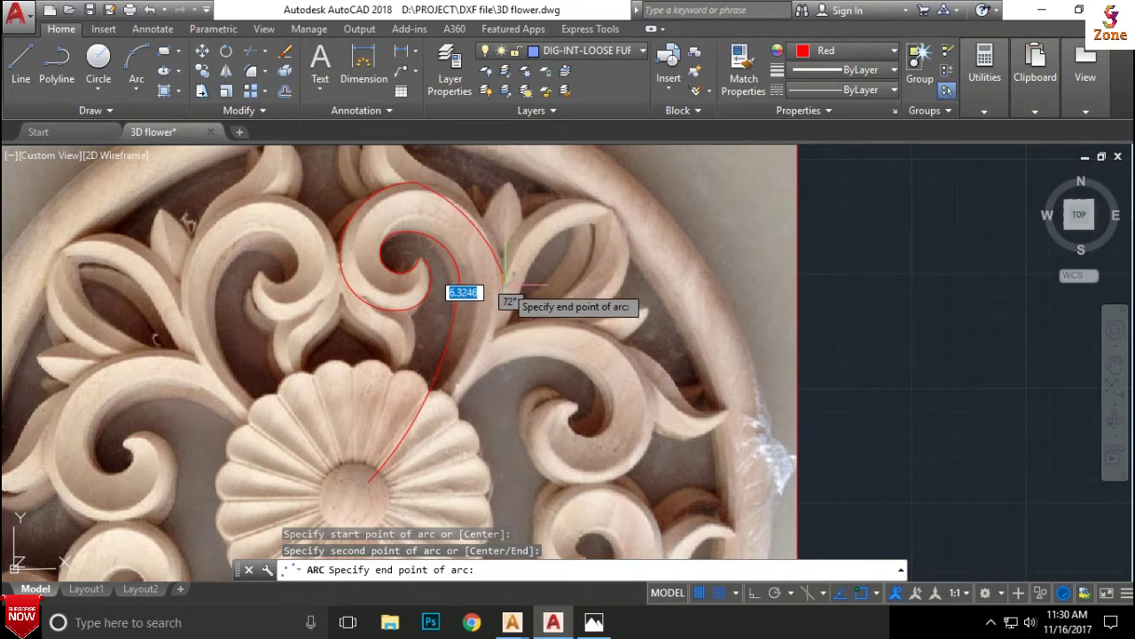
pyautogui.press('Escape')
# Step: Redraw the arc along the scroll's upper outer edge and pick it for joining
pyautogui.click(145, 60)
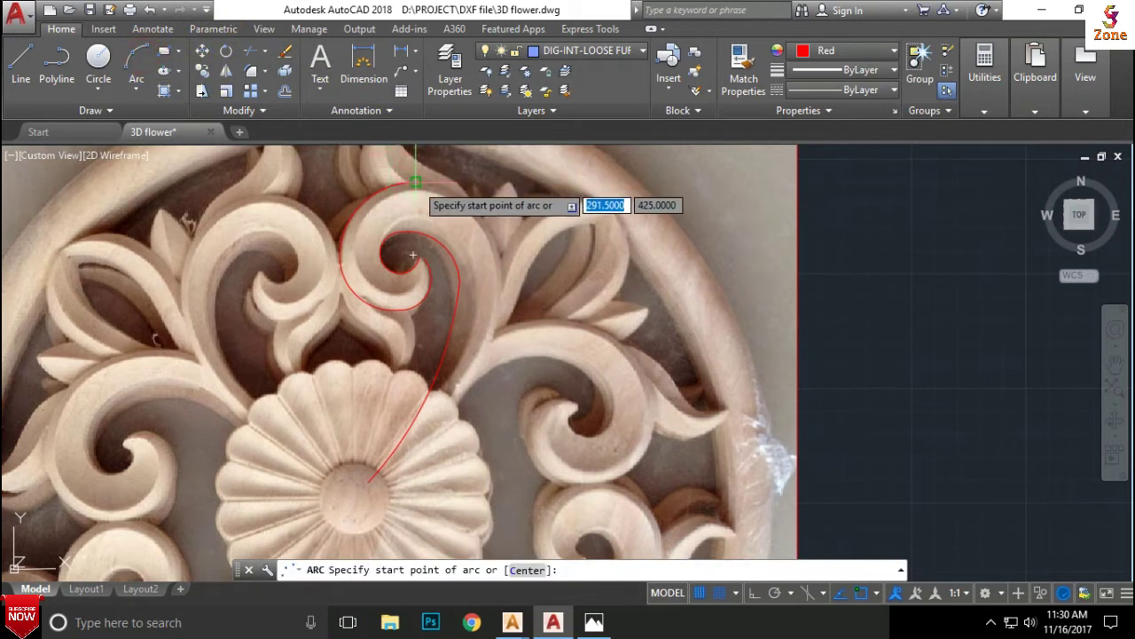
pyautogui.click(414, 185)
pyautogui.click(461, 188)
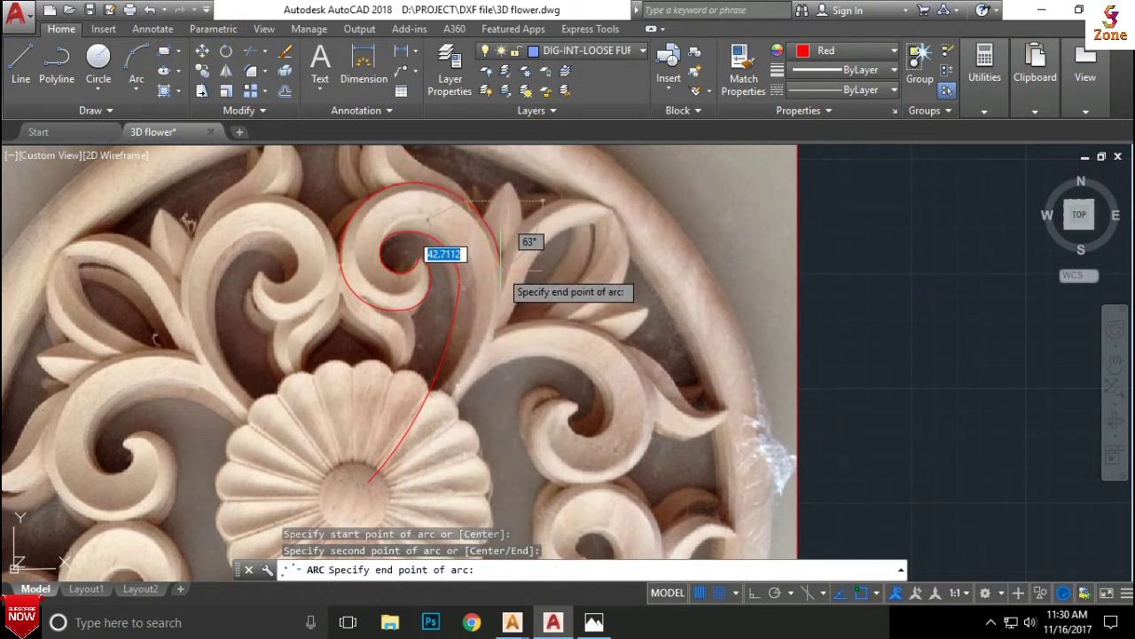
pyautogui.click(497, 214)
pyautogui.scroll(-2, 498, 214)
pyautogui.click(497, 214)
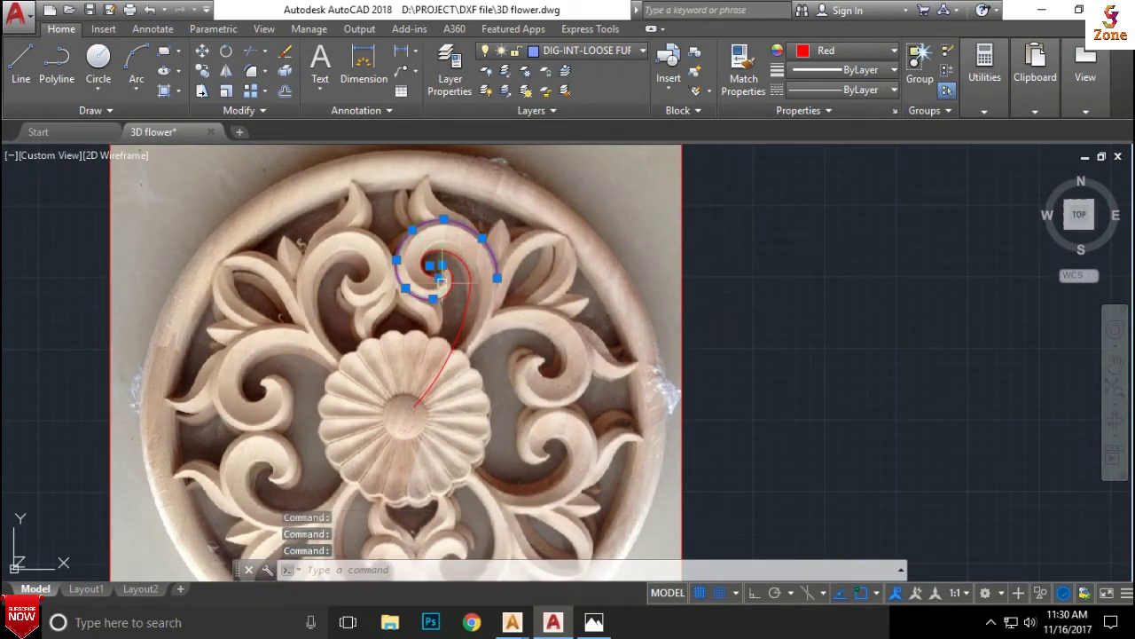
# Step: Merge the traced curl pieces, then draw a long stem arc from the spiral top to the central flower
pyautogui.scroll(2, 441, 280)
pyautogui.write('J')
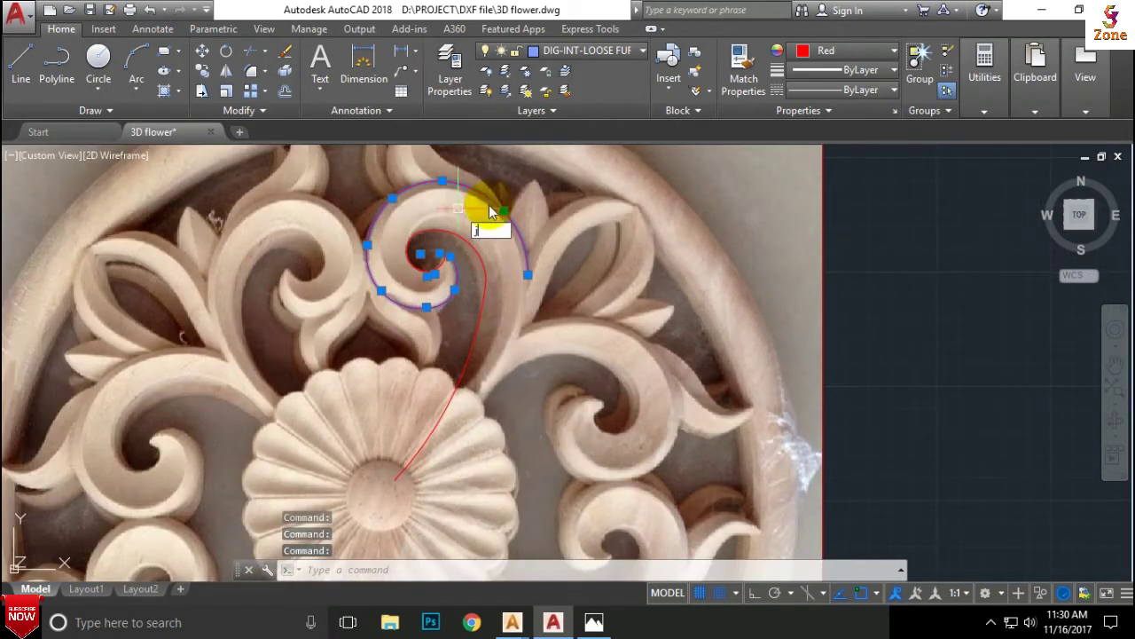
pyautogui.press('Return')
pyautogui.scroll(-3, 490, 210)
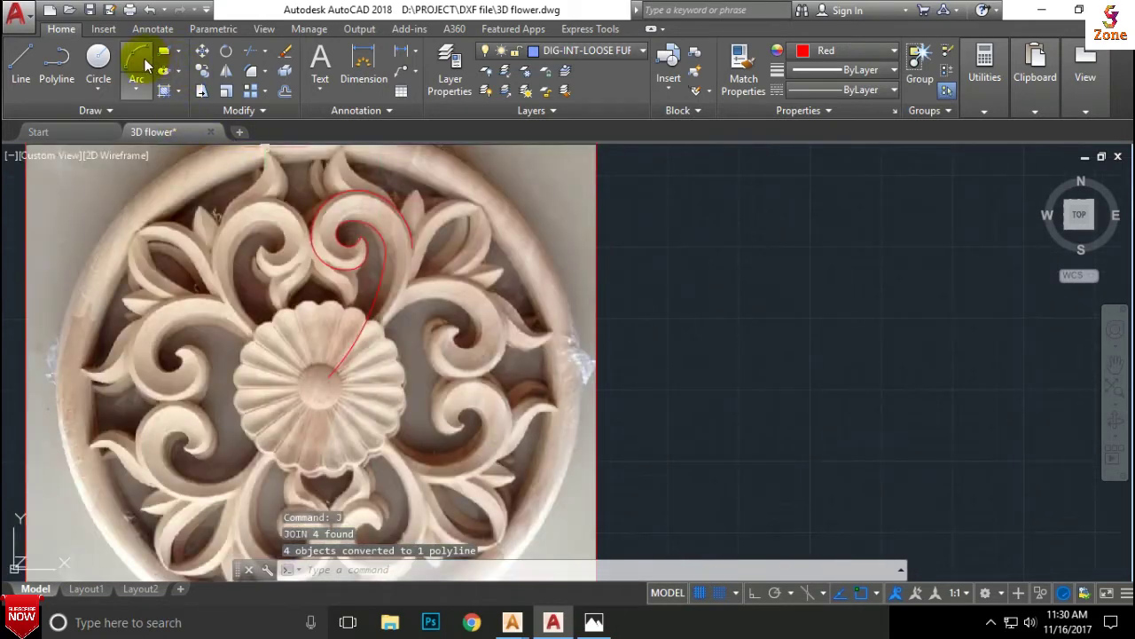
pyautogui.click(142, 64)
pyautogui.scroll(2, 425, 297)
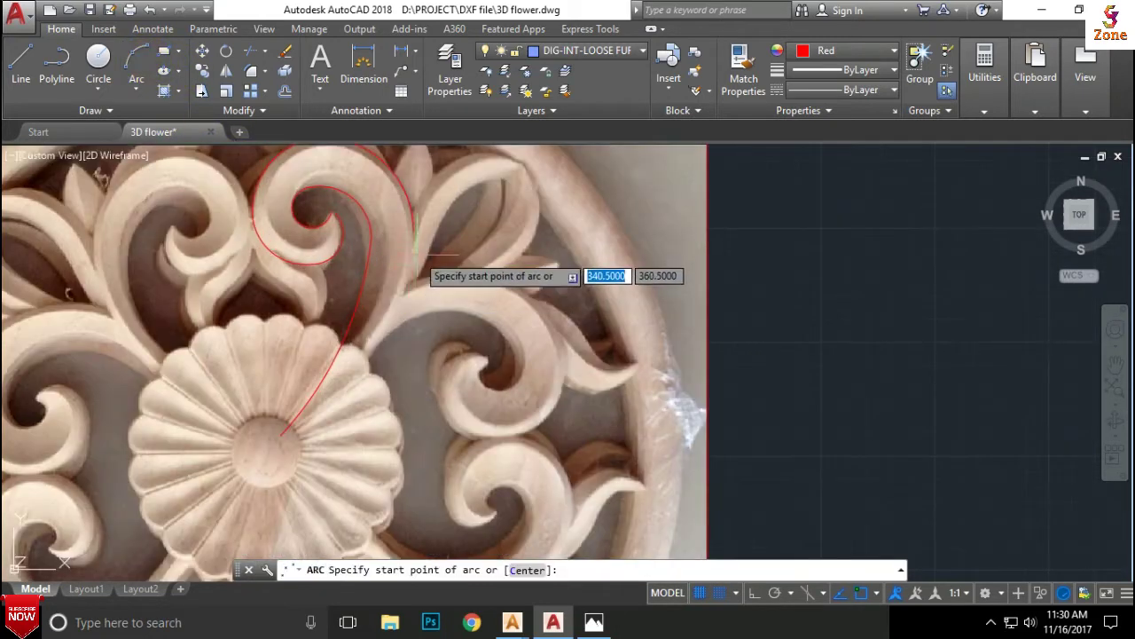
pyautogui.click(412, 218)
pyautogui.click(362, 280)
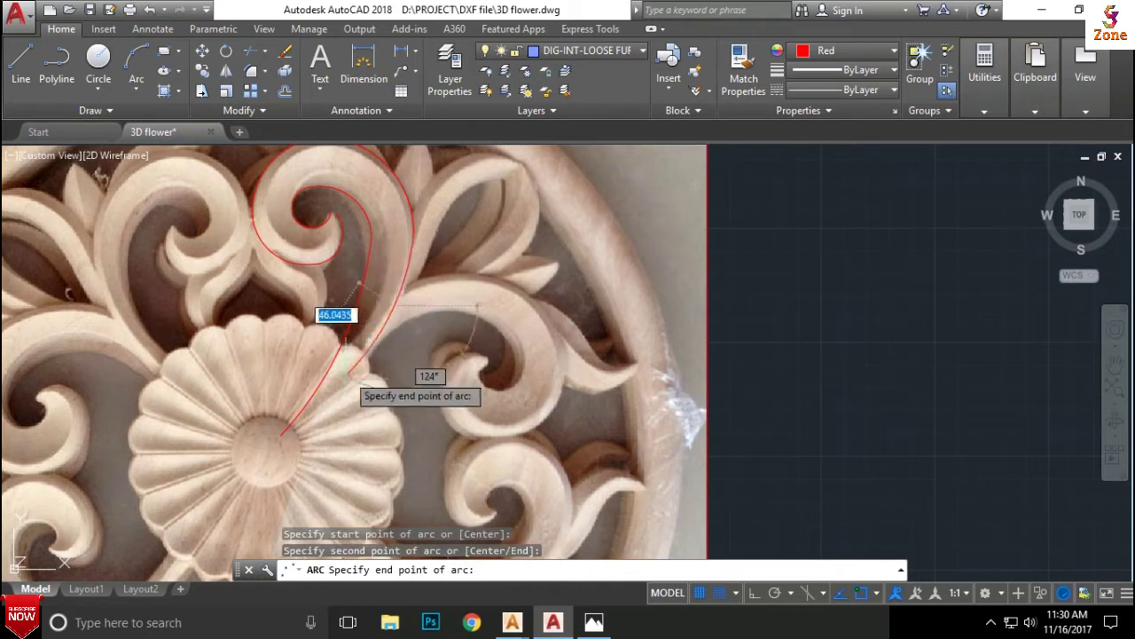
pyautogui.click(284, 435)
pyautogui.scroll(-2, 355, 381)
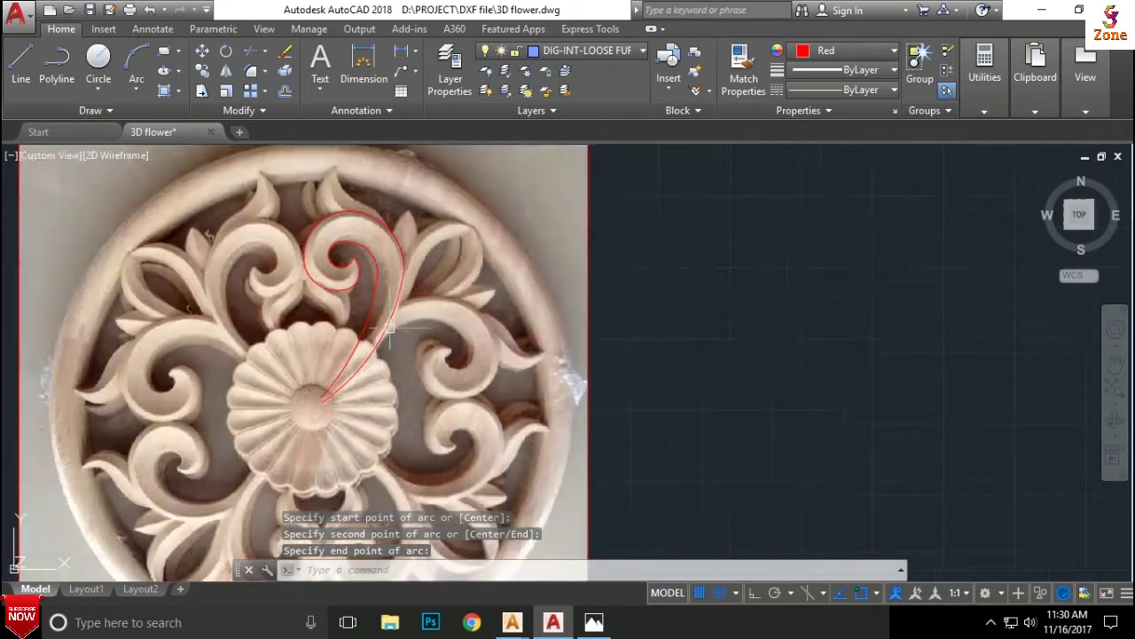
pyautogui.scroll(4, 395, 332)
# Step: Grip-stretch the stem's endpoint onto the spiral curl and join them into one polyline
pyautogui.click(404, 312)
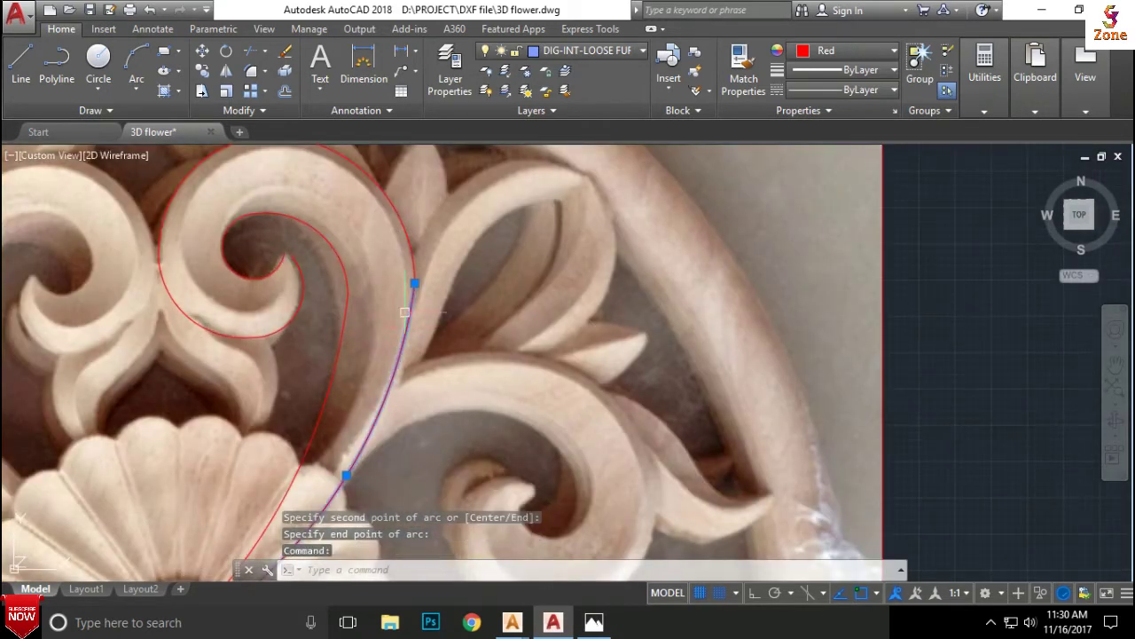
pyautogui.click(412, 251)
pyautogui.scroll(2, 408, 262)
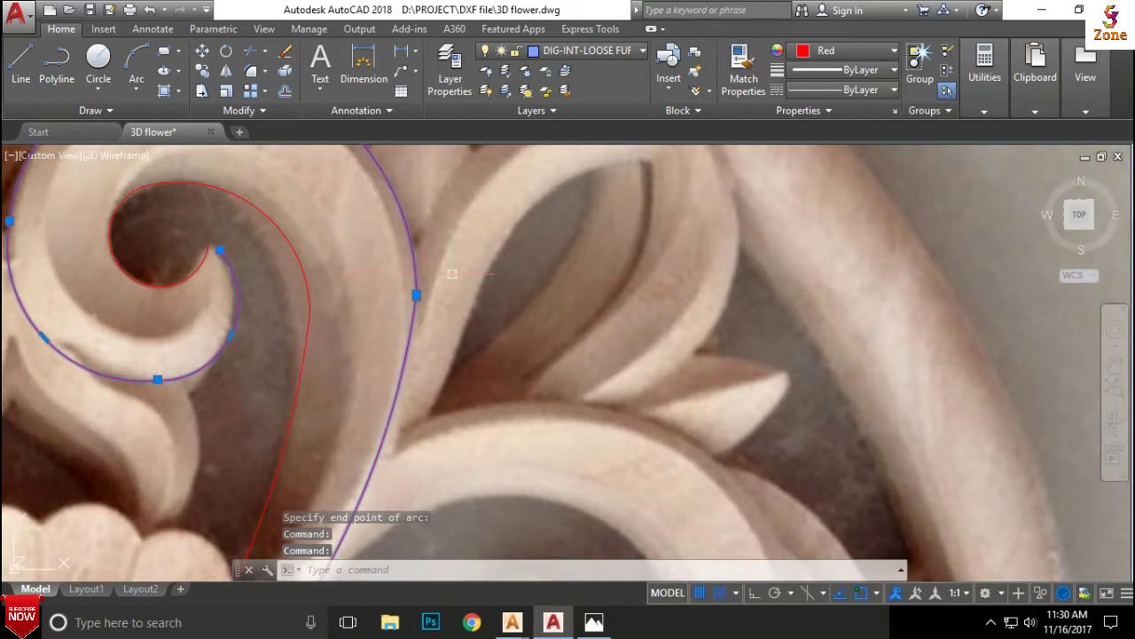
pyautogui.scroll(4, 442, 285)
pyautogui.scroll(2, 377, 304)
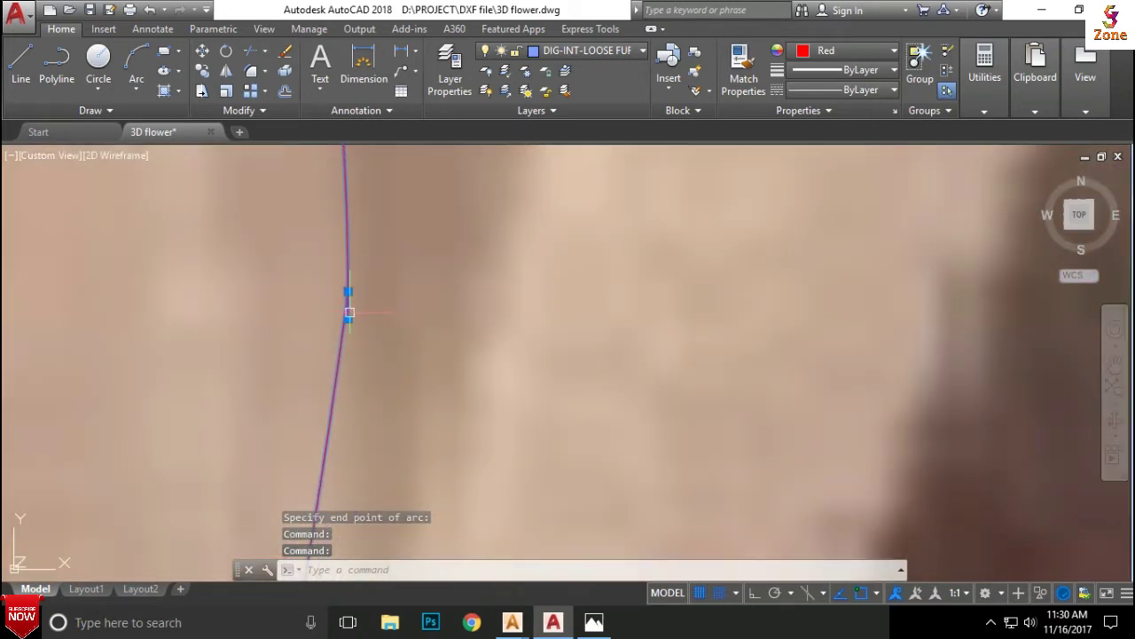
pyautogui.click(348, 318)
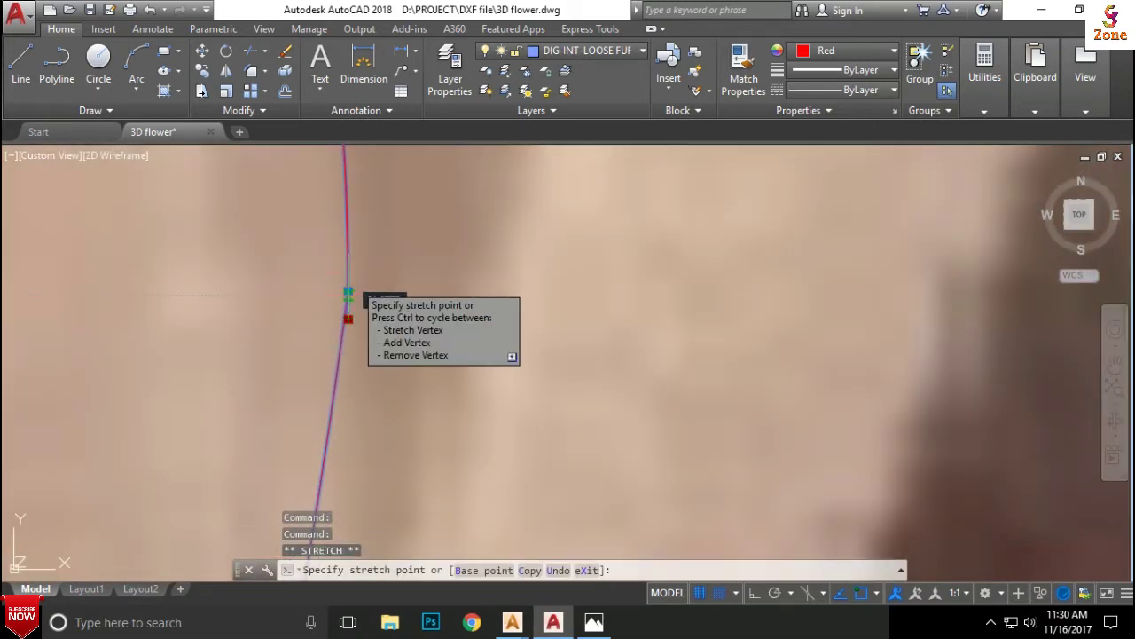
pyautogui.scroll(-1, 355, 299)
pyautogui.click(388, 296)
pyautogui.scroll(-2, 400, 295)
pyautogui.scroll(-2, 471, 293)
pyautogui.press('Return')
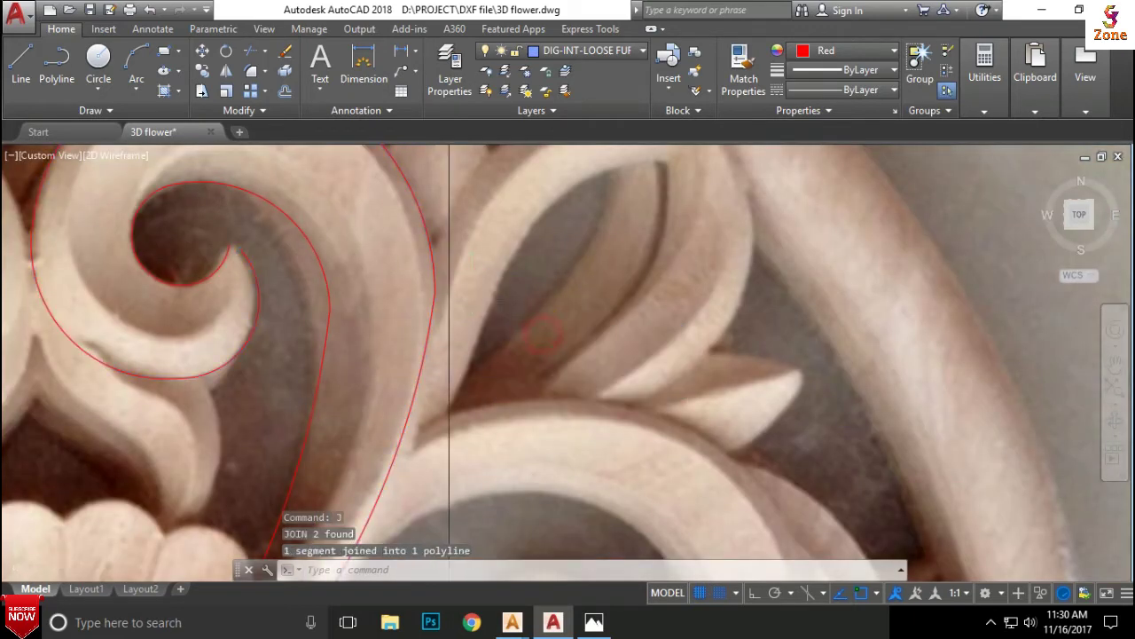
# Step: Reposition the inner spiral arc's endpoints and merge it into the spiral polyline
pyautogui.scroll(-3, 507, 299)
pyautogui.scroll(1, 477, 314)
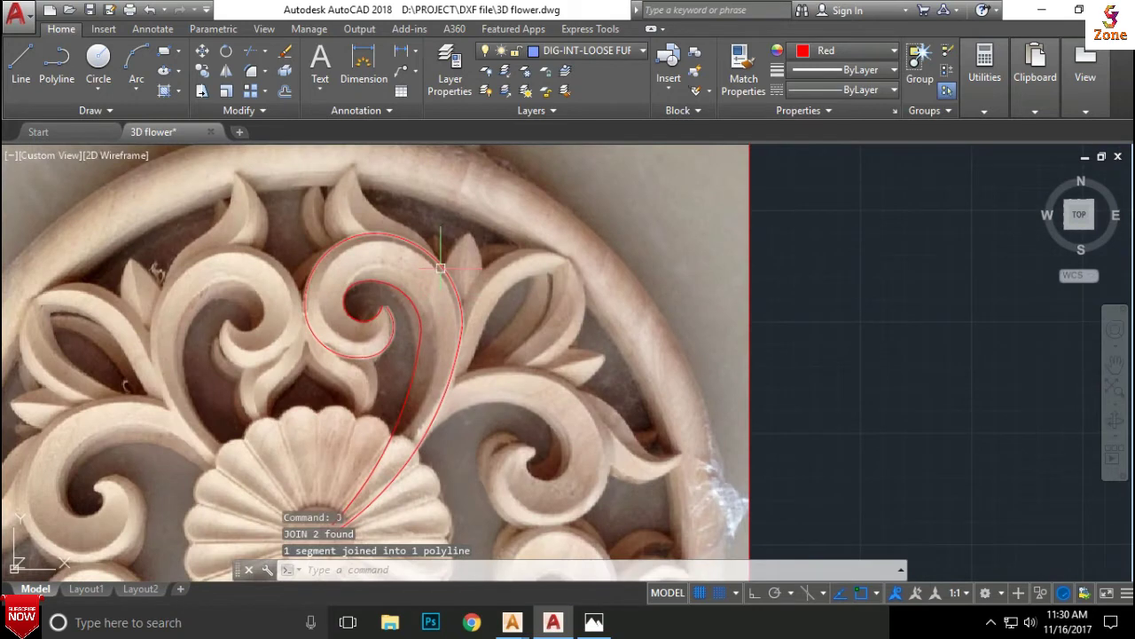
pyautogui.scroll(-3, 465, 298)
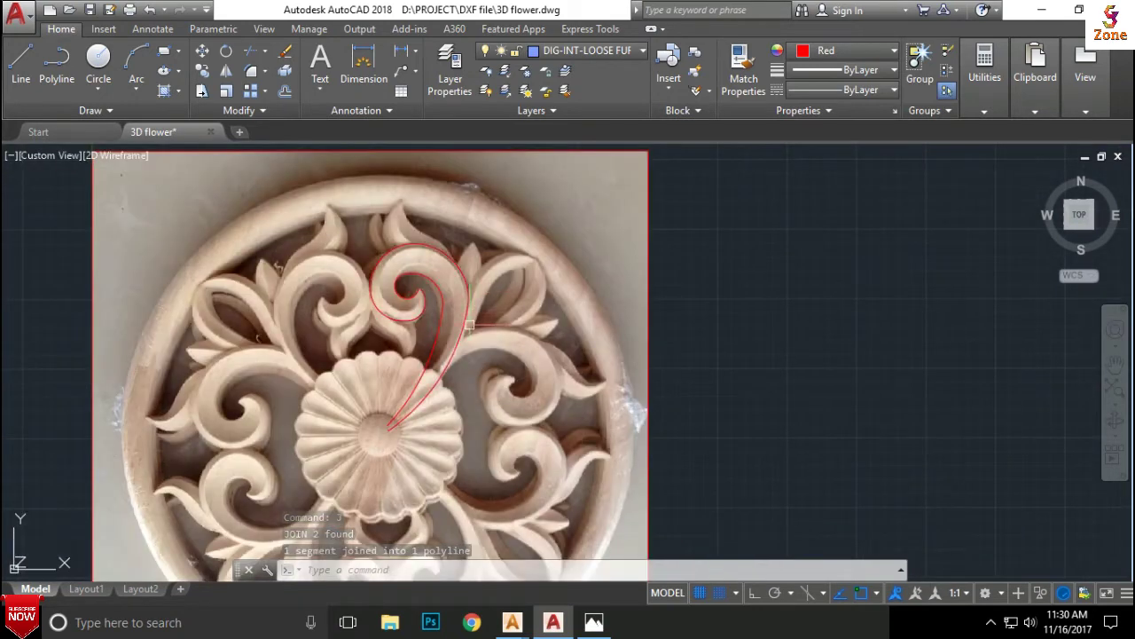
pyautogui.scroll(3, 469, 326)
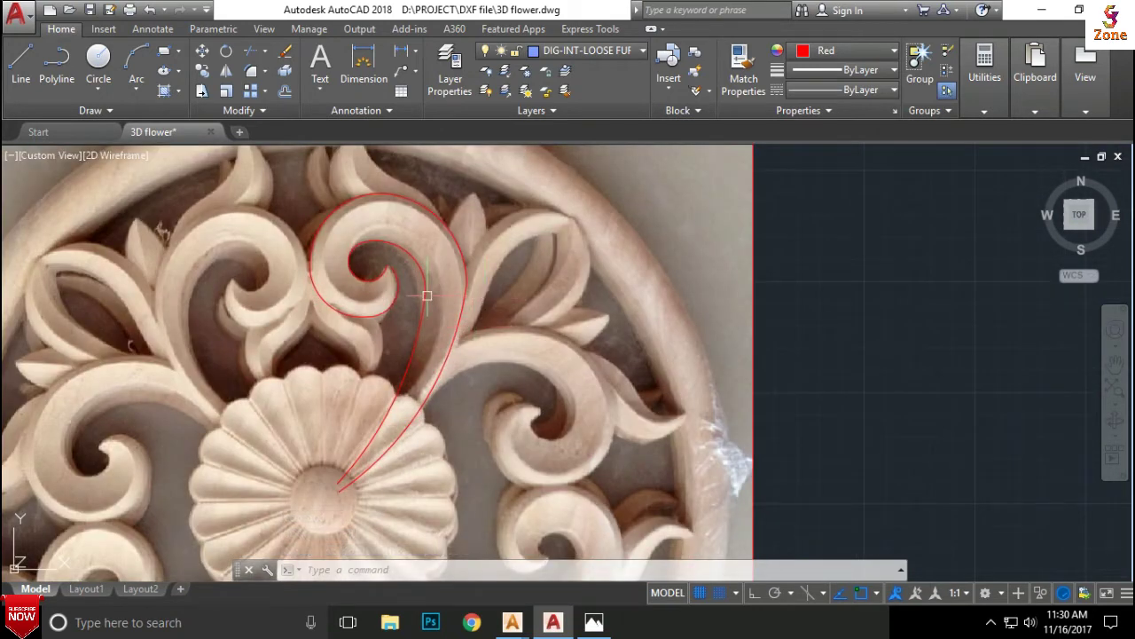
pyautogui.scroll(4, 396, 277)
pyautogui.click(344, 285)
pyautogui.scroll(3, 337, 280)
pyautogui.scroll(2, 309, 261)
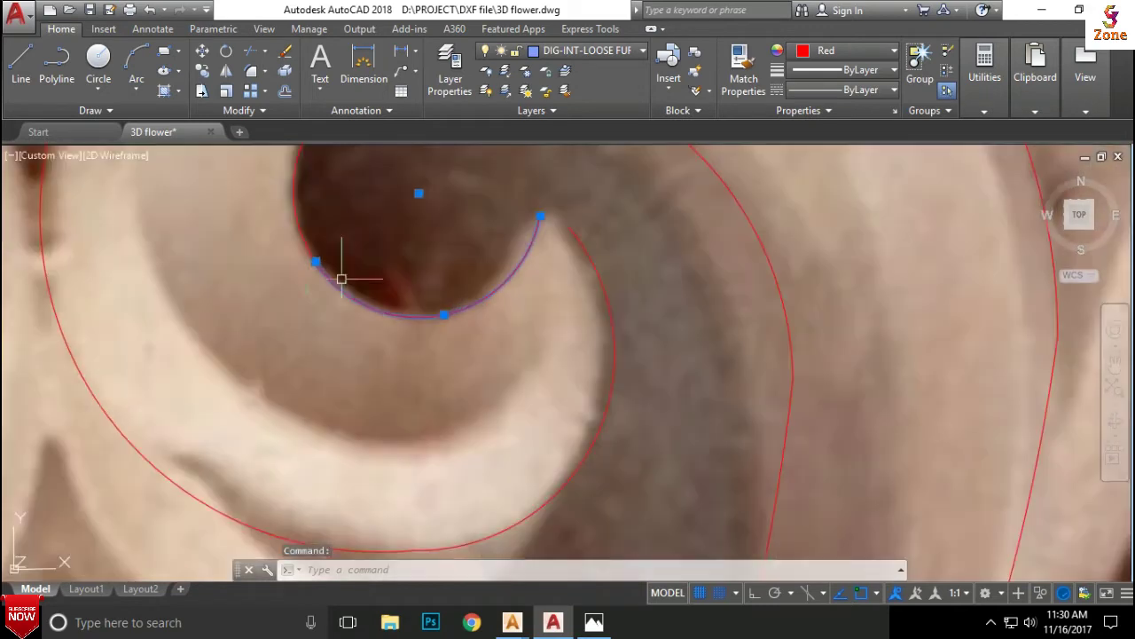
pyautogui.click(316, 260)
pyautogui.click(316, 284)
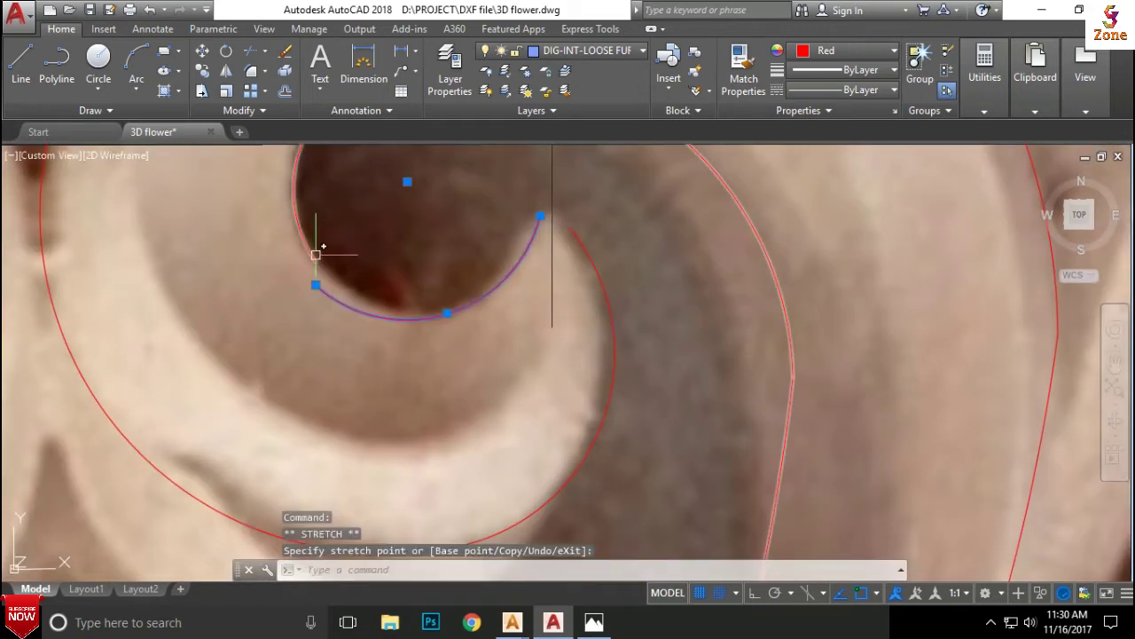
pyautogui.click(316, 284)
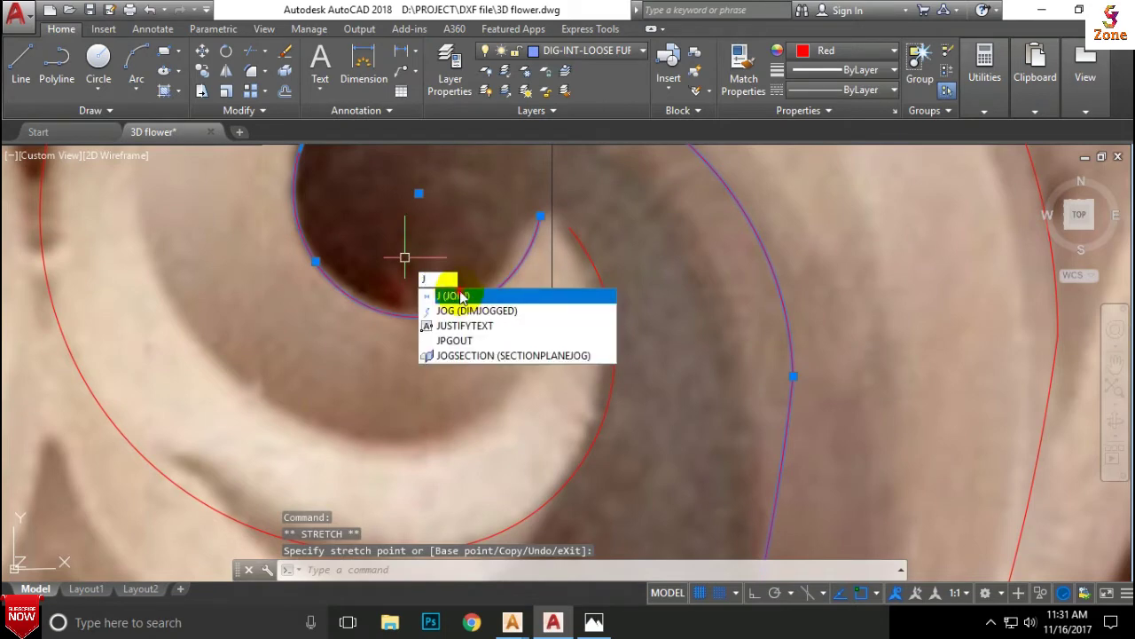
pyautogui.click(461, 297)
# Step: Pan and zoom to bring the whole carving into view
pyautogui.scroll(-4, 355, 286)
pyautogui.scroll(2, 444, 246)
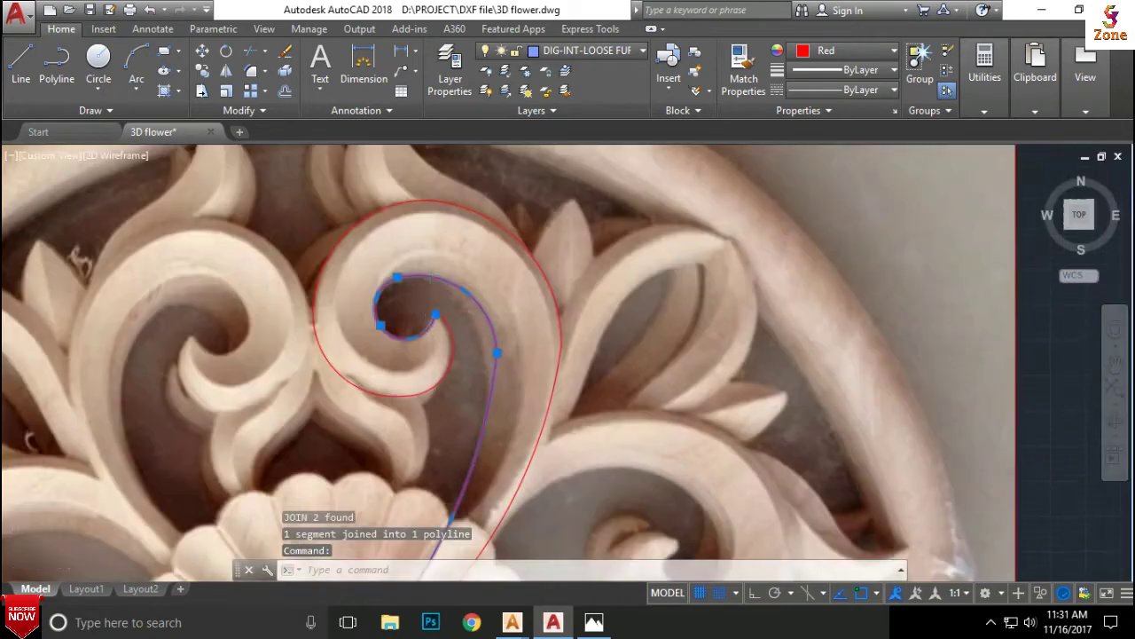
pyautogui.scroll(1, 456, 317)
pyautogui.scroll(1, 456, 325)
pyautogui.scroll(-2, 393, 273)
pyautogui.scroll(-2, 425, 257)
pyautogui.moveTo(461, 249); pyautogui.dragTo(462, 255, button='middle')
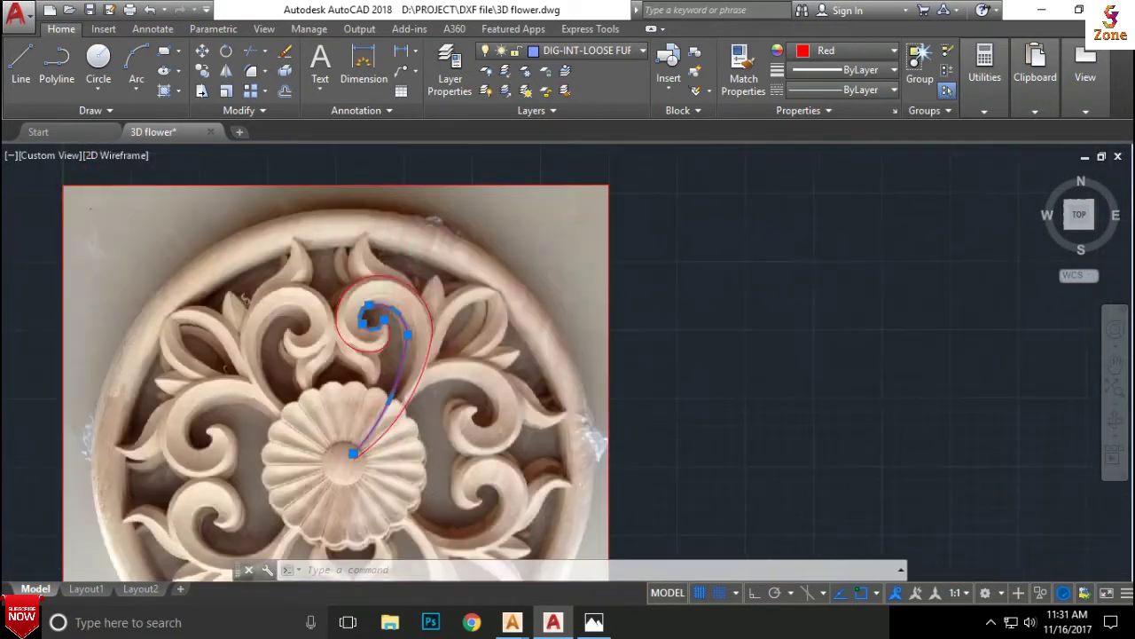
pyautogui.scroll(3, 425, 203)
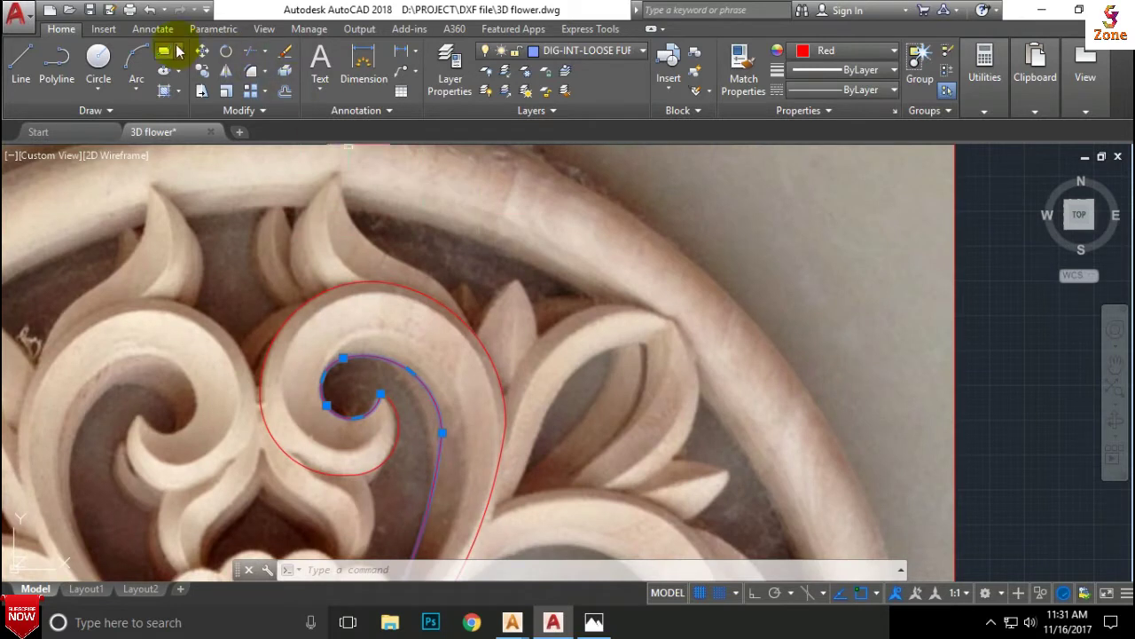
# Step: Draw two 3-point arcs from the leaf tip down to the scroll and along its edge
pyautogui.click(130, 62)
pyautogui.click(298, 154)
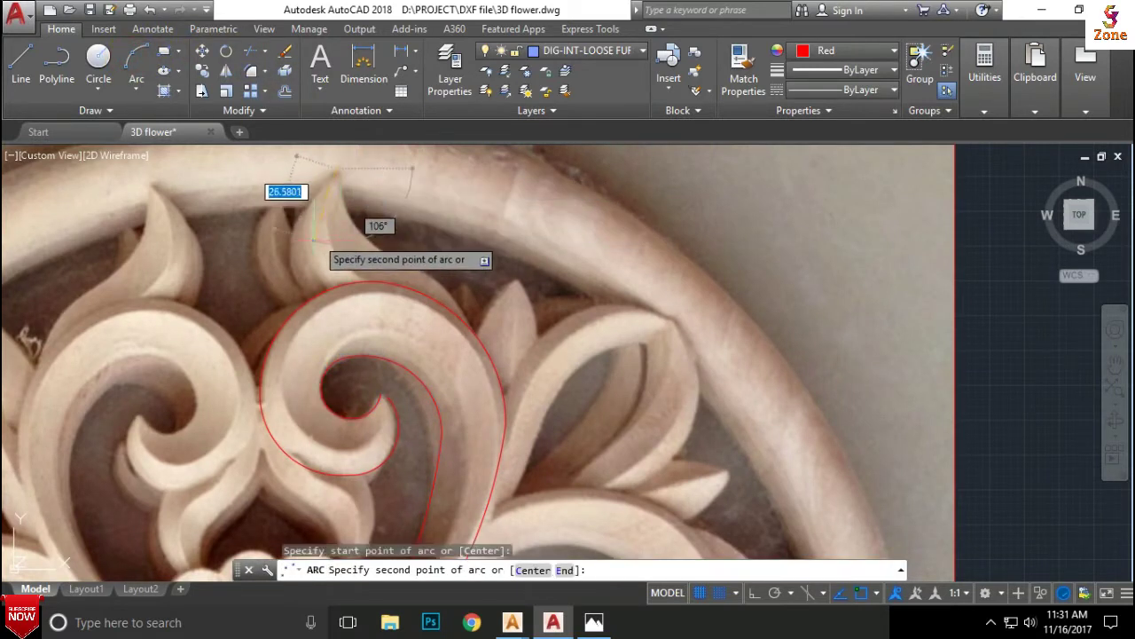
pyautogui.click(301, 245)
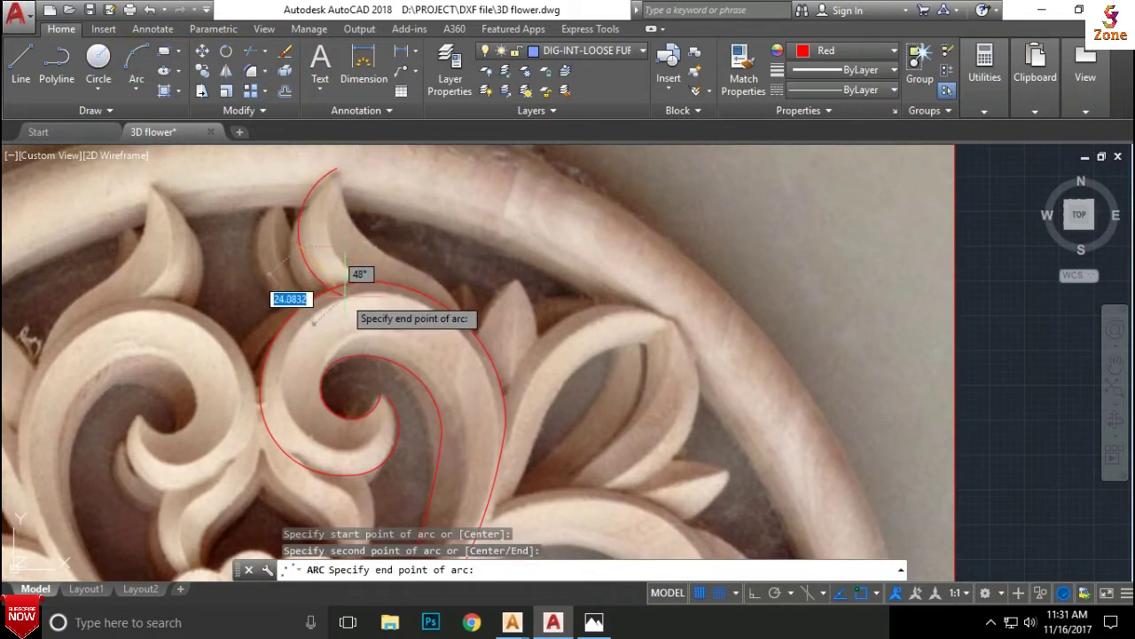
pyautogui.click(350, 286)
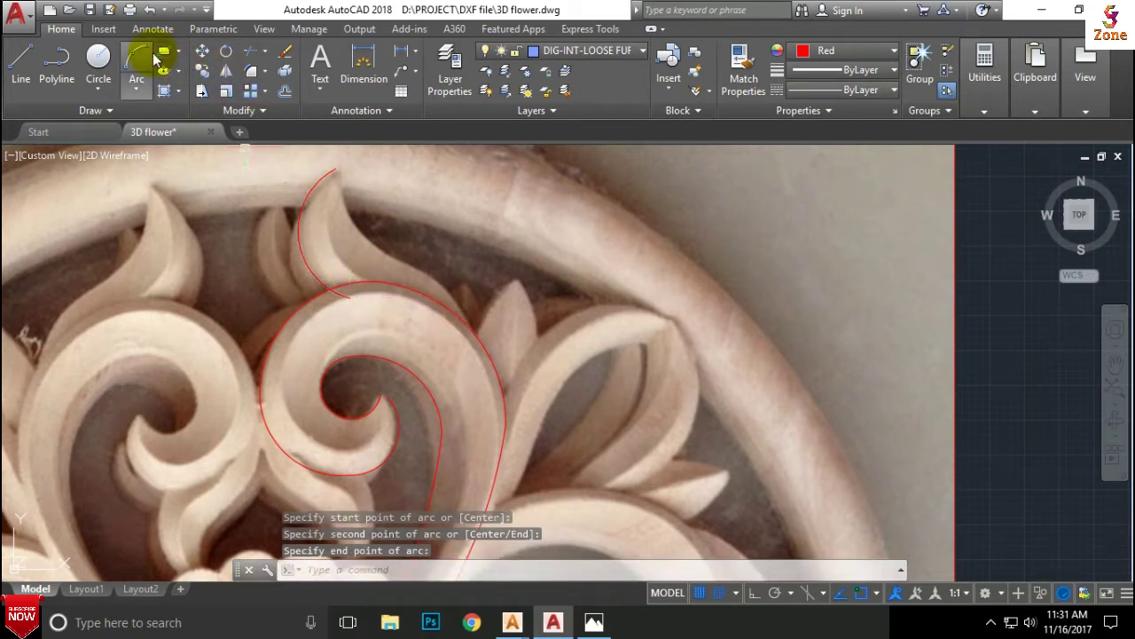
pyautogui.click(158, 80)
pyautogui.click(350, 297)
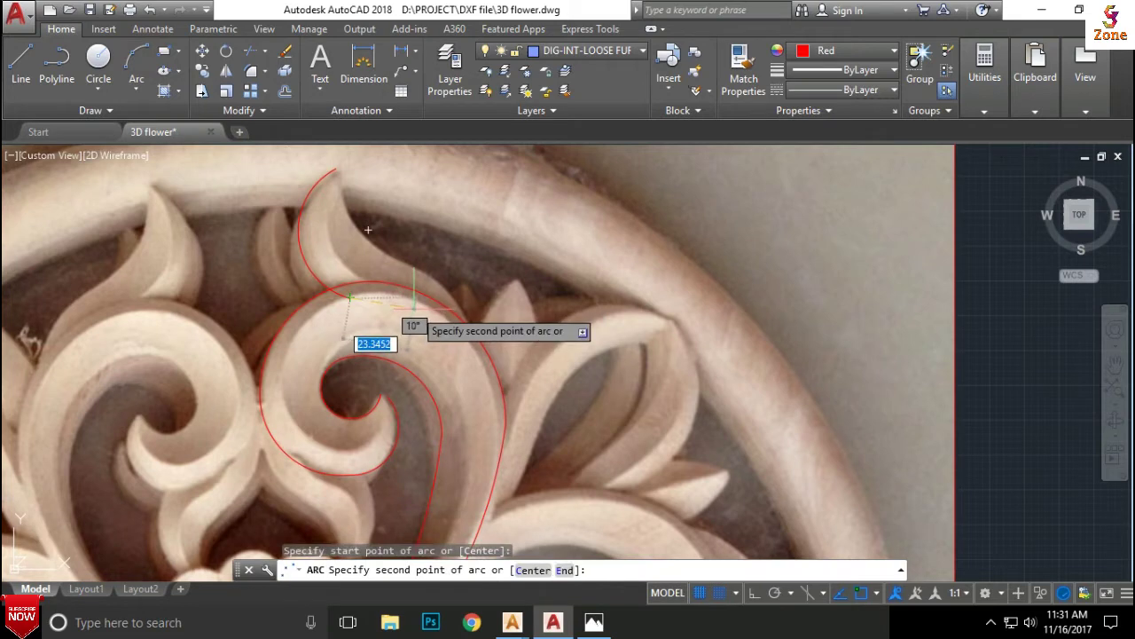
pyautogui.click(486, 355)
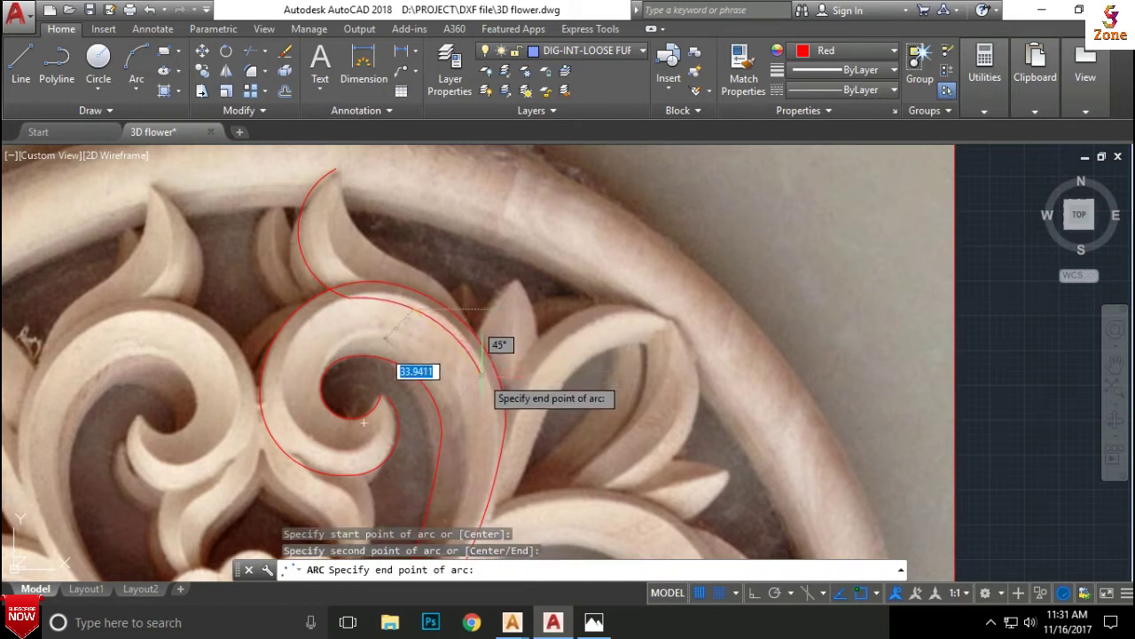
pyautogui.click(480, 377)
# Step: Grip-stretch the two leaf arcs to meet at their junction and JOIN them into one polyline
pyautogui.scroll(5, 344, 314)
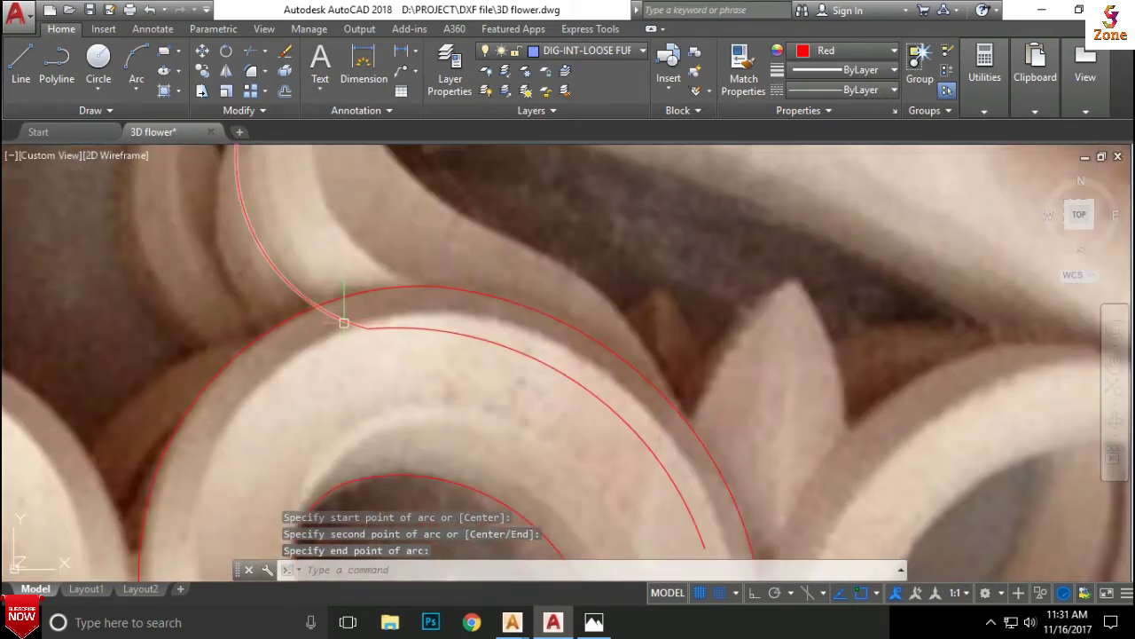
pyautogui.click(344, 323)
pyautogui.click(394, 327)
pyautogui.click(369, 327)
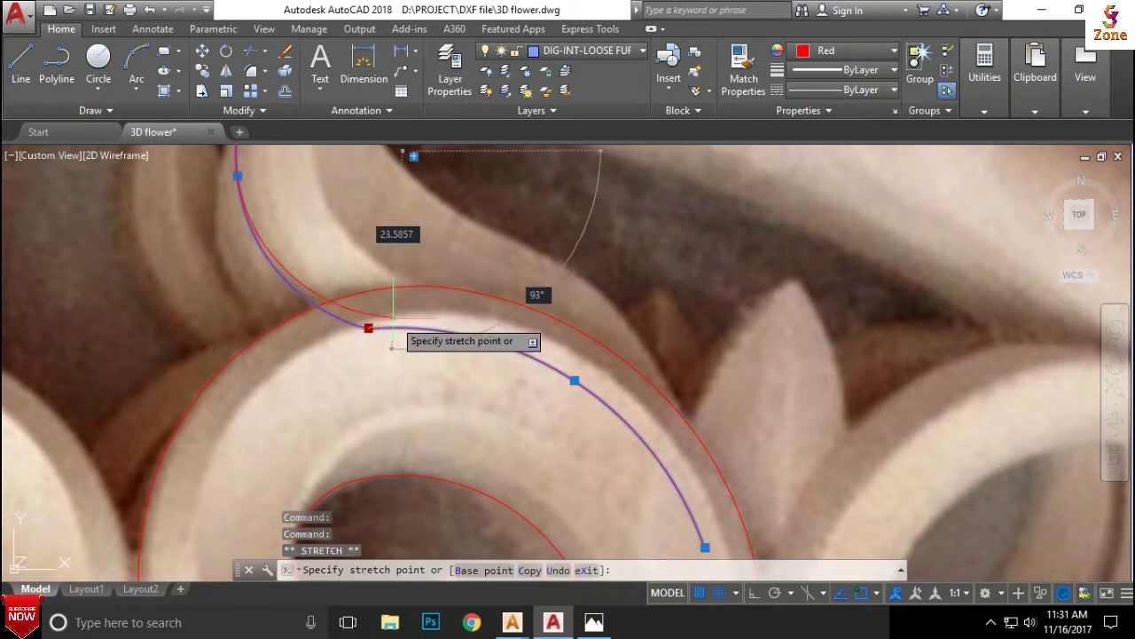
pyautogui.click(393, 317)
pyautogui.click(368, 328)
pyautogui.click(393, 318)
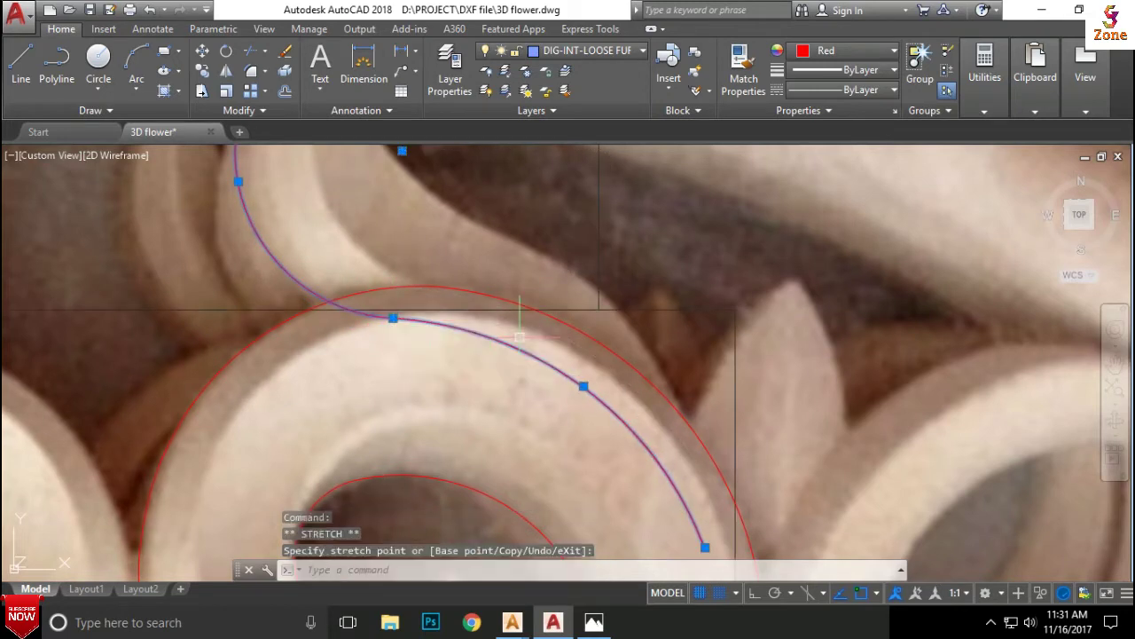
pyautogui.write('j')
pyautogui.press('Return')
pyautogui.scroll(-5, 551, 377)
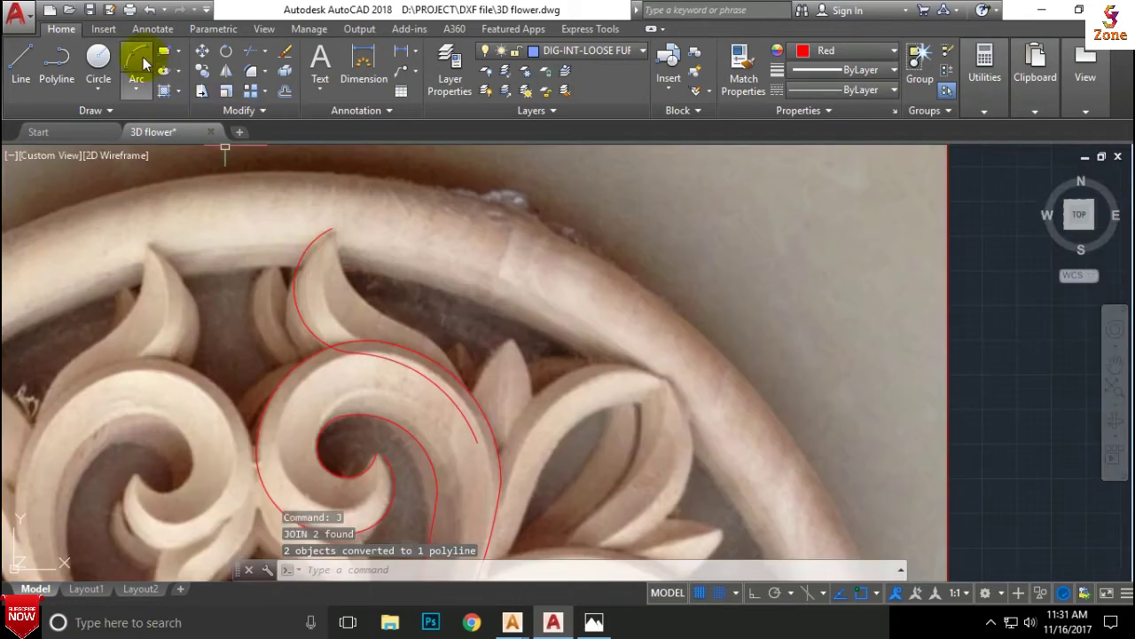
pyautogui.click(138, 62)
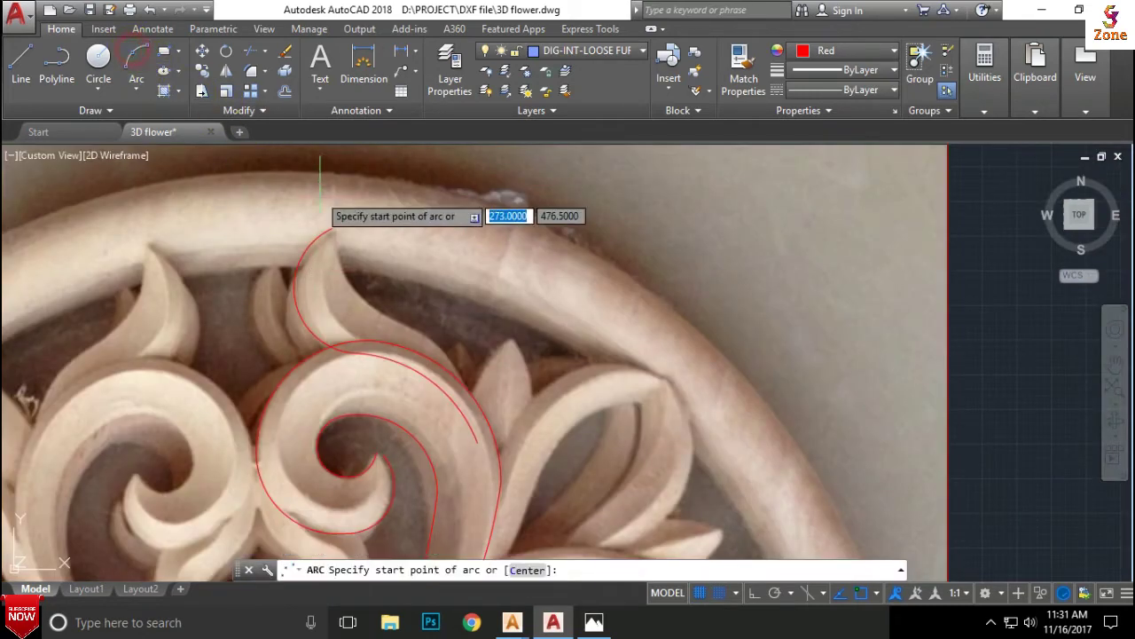
# Step: Draw an arc from the leaf tip along the leaf's other edge
pyautogui.scroll(2, 337, 232)
pyautogui.click(333, 232)
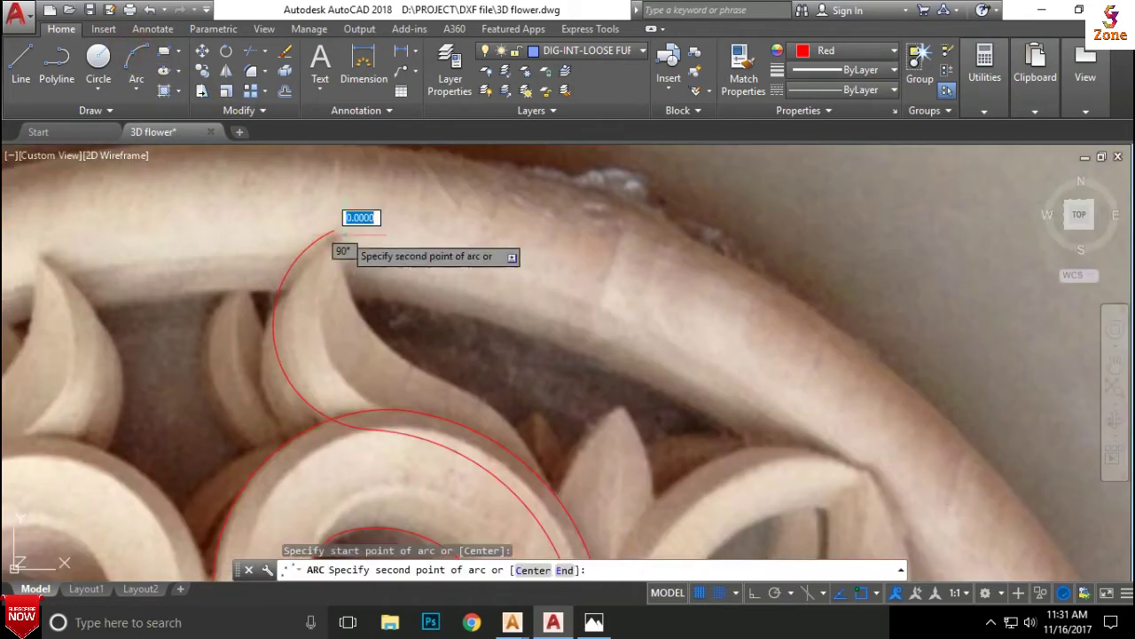
pyautogui.click(364, 311)
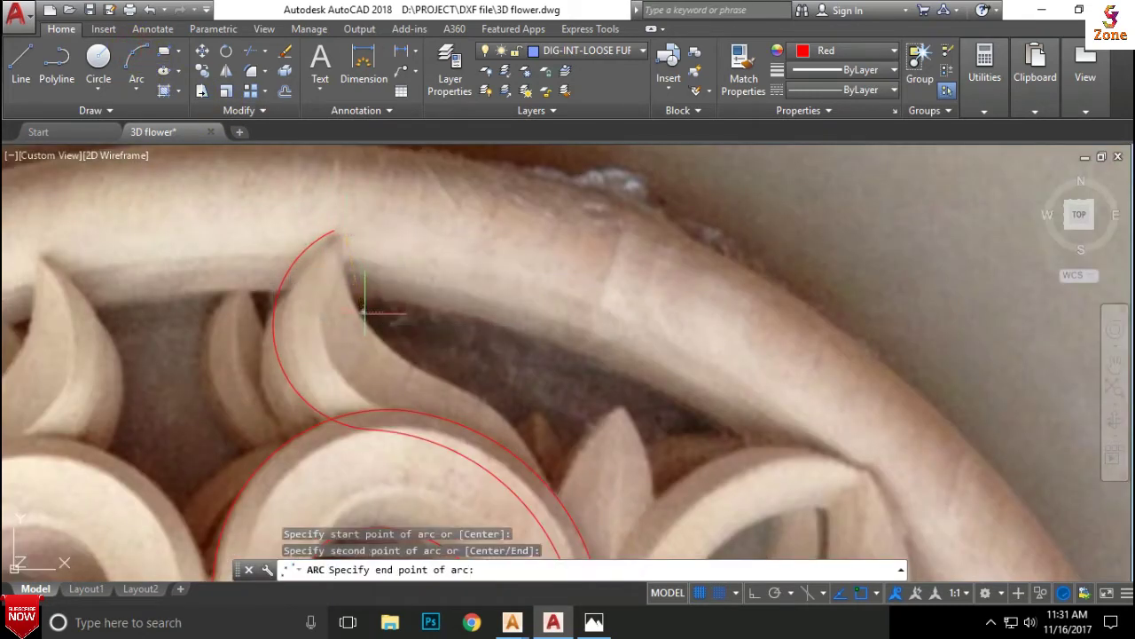
pyautogui.click(416, 361)
pyautogui.press('Return')
# Step: Draw a second arc from that end along the scroll edge, ending on the leaf outline
pyautogui.click(417, 362)
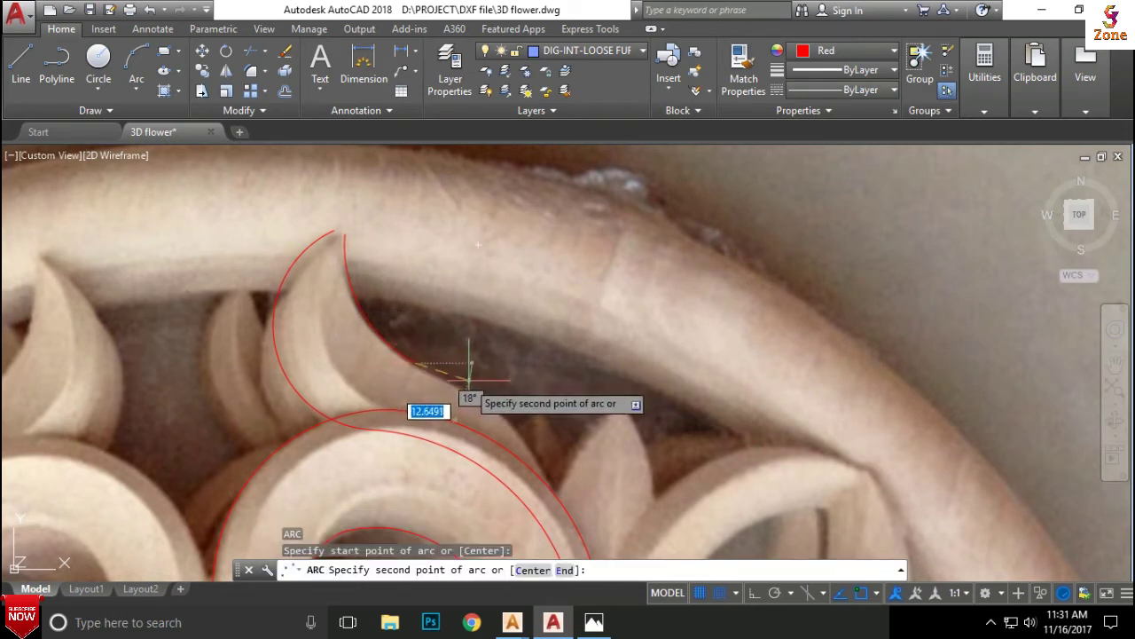
pyautogui.scroll(-5, 470, 381)
pyautogui.scroll(3, 435, 325)
pyautogui.scroll(3, 421, 320)
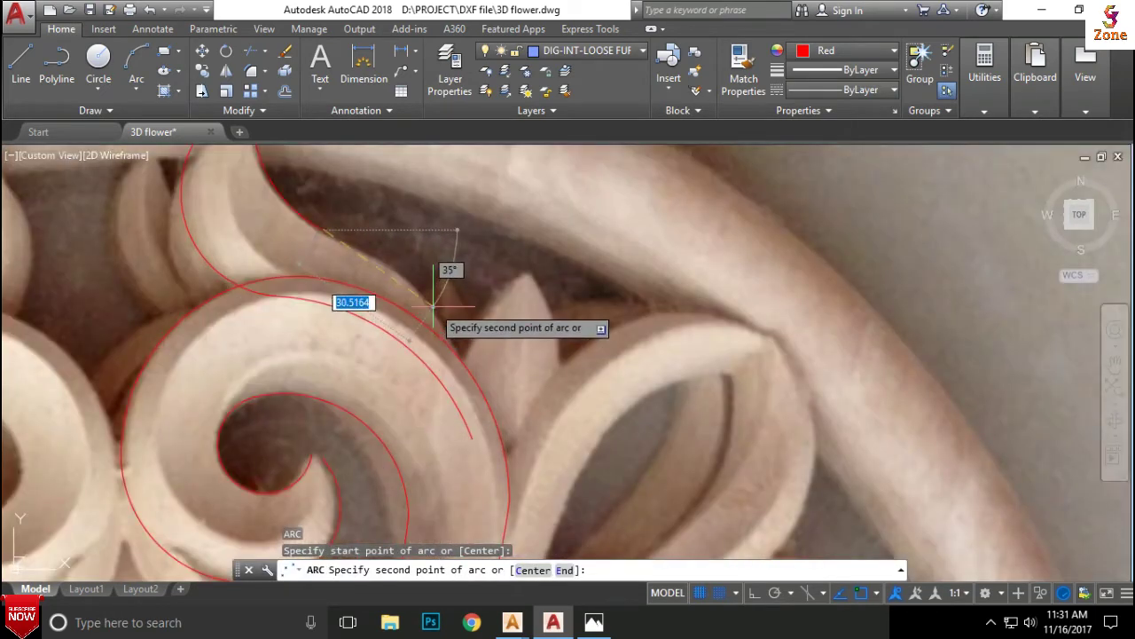
pyautogui.click(433, 307)
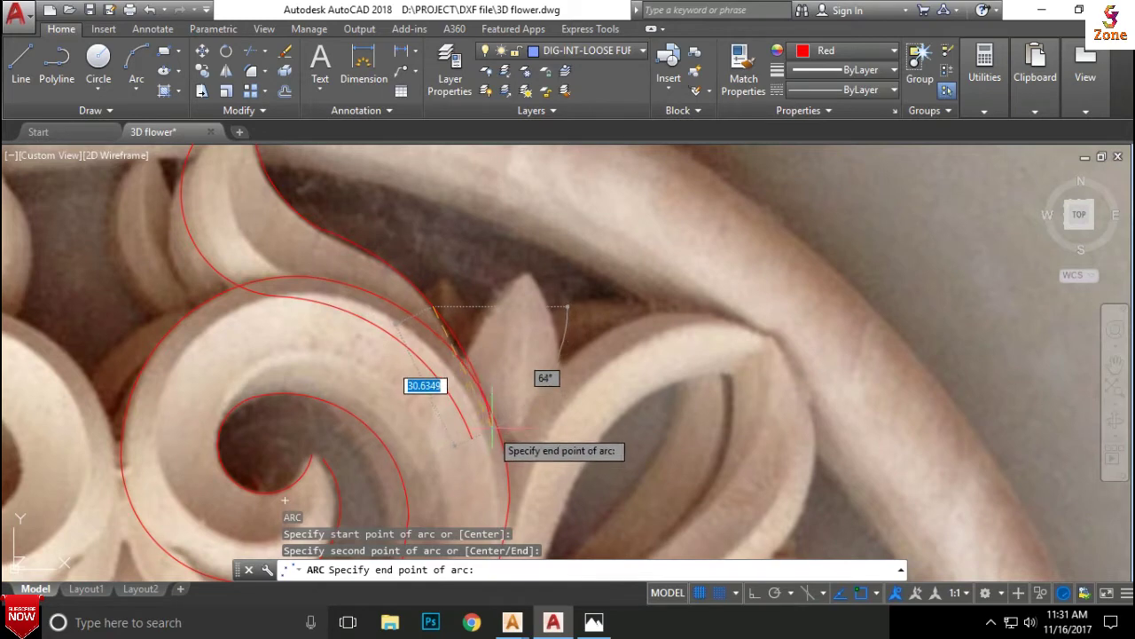
pyautogui.click(486, 435)
pyautogui.scroll(-5, 486, 434)
pyautogui.scroll(5, 431, 357)
pyautogui.click(367, 316)
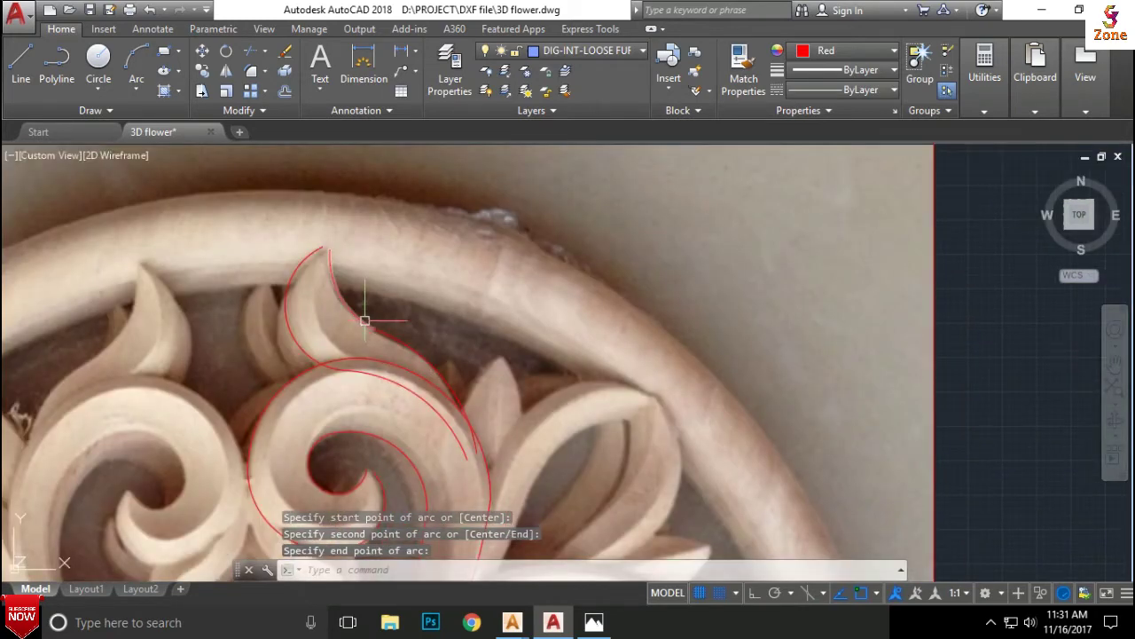
# Step: Drag the curve's middle grips so it follows the carved leaf edge
pyautogui.scroll(3, 373, 329)
pyautogui.click(368, 330)
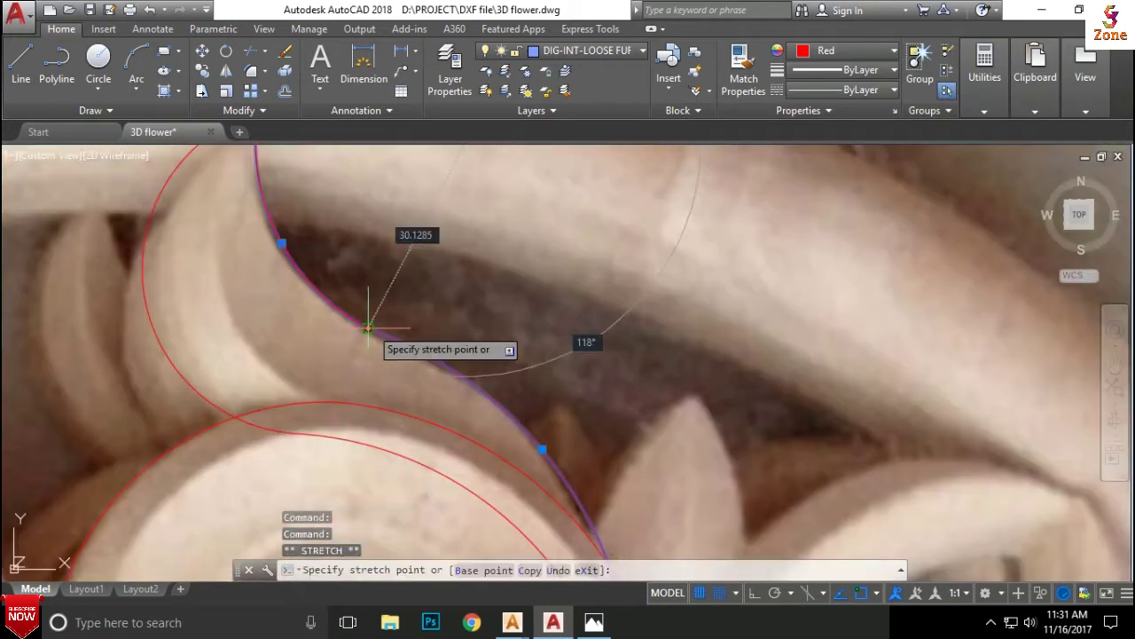
pyautogui.click(368, 330)
pyautogui.scroll(3, 369, 330)
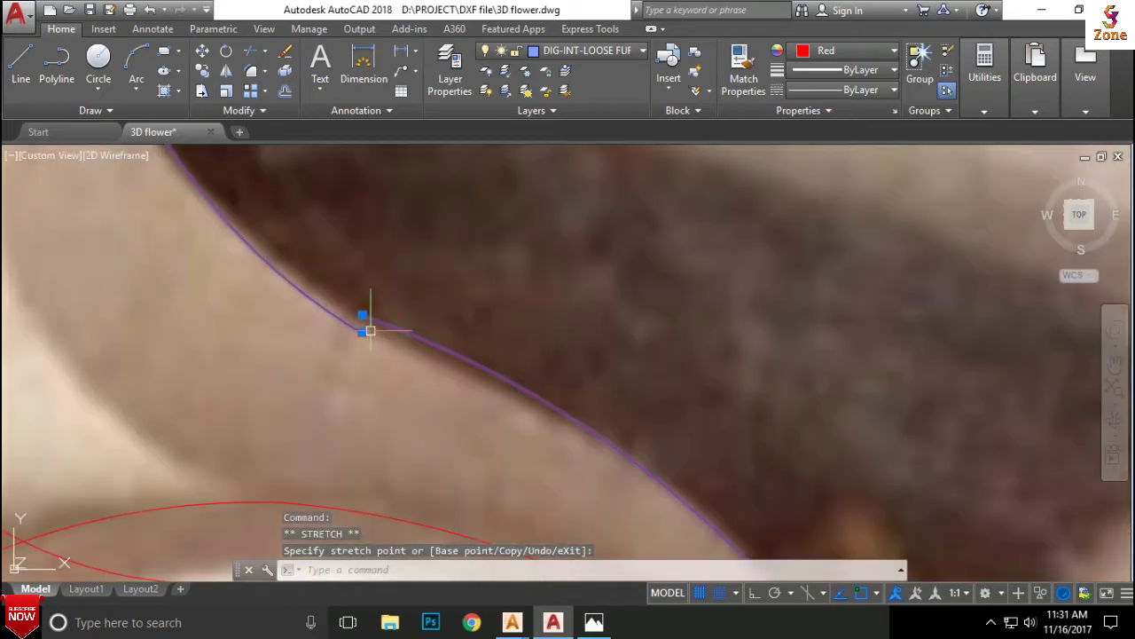
pyautogui.scroll(-3, 366, 312)
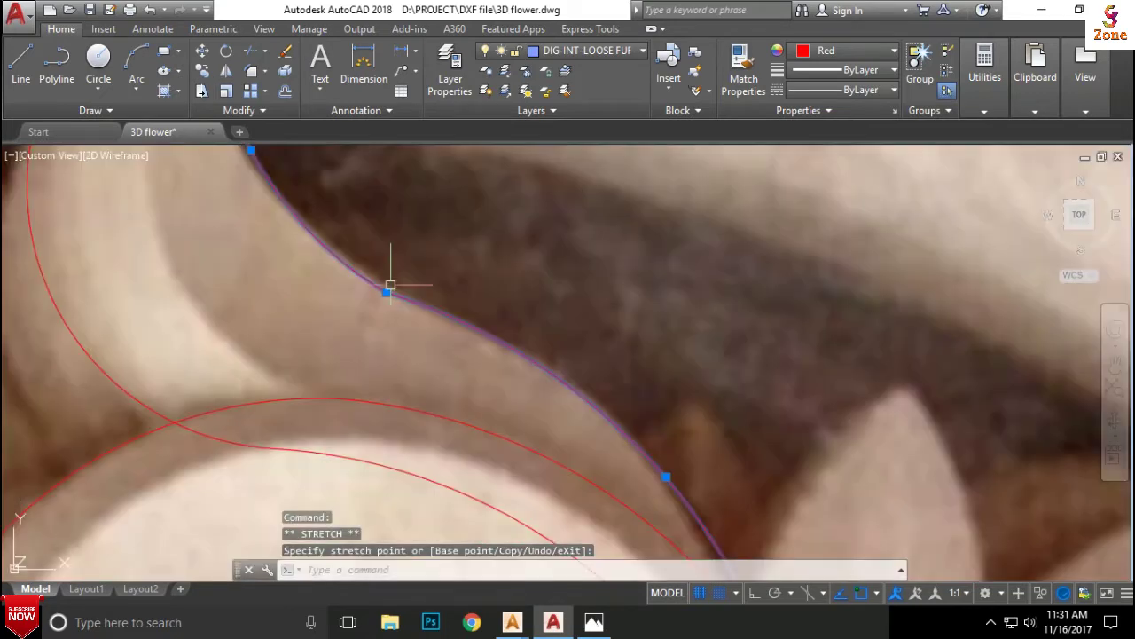
pyautogui.click(385, 292)
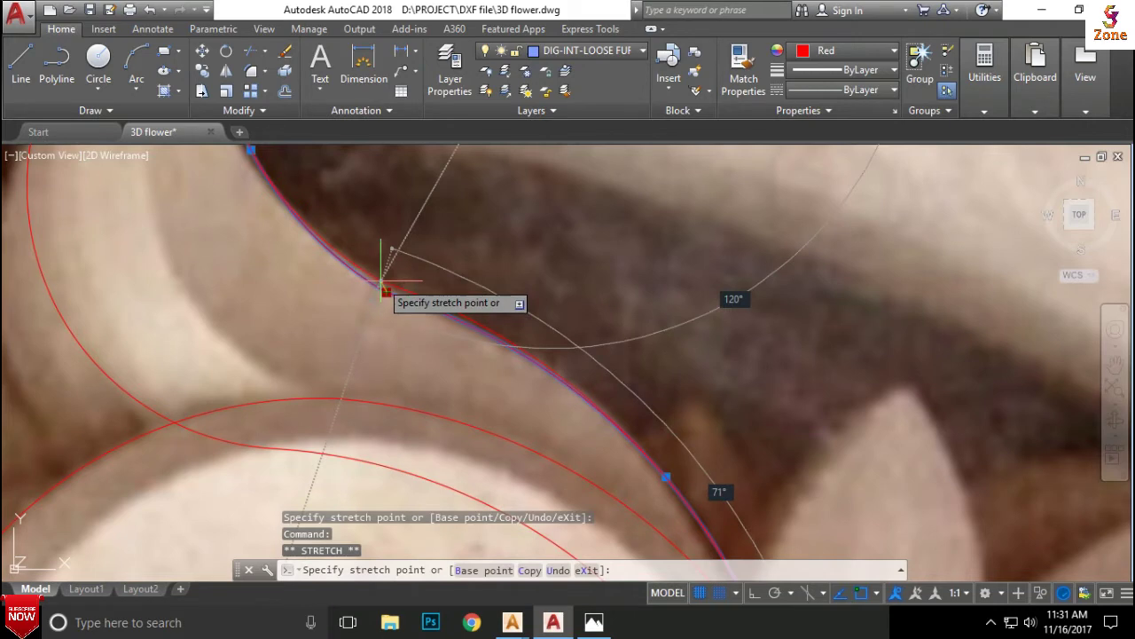
pyautogui.click(379, 281)
# Step: JOIN the two curves into one polyline, then cancel a further grip edit with Esc
pyautogui.write('j')
pyautogui.press('Return')
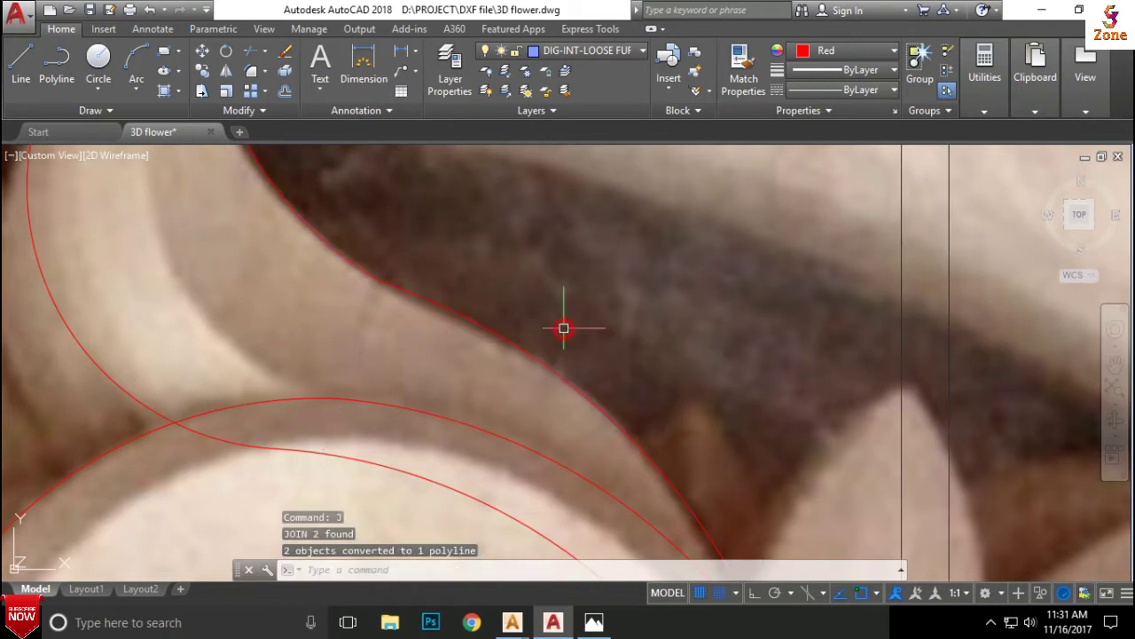
pyautogui.scroll(-4, 506, 297)
pyautogui.scroll(4, 347, 309)
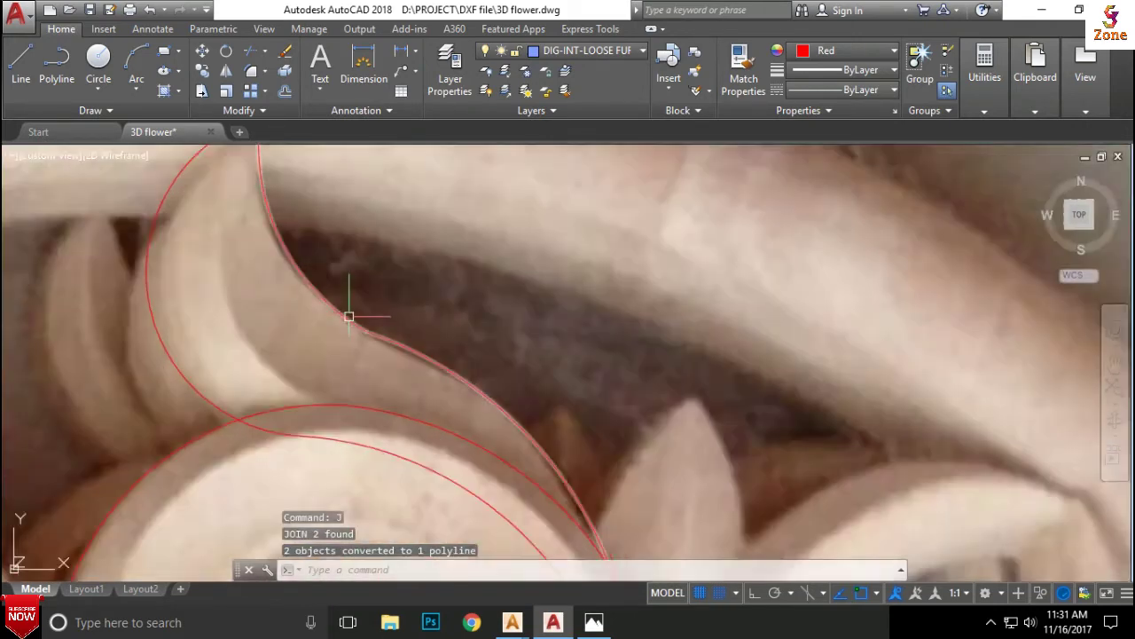
pyautogui.click(371, 341)
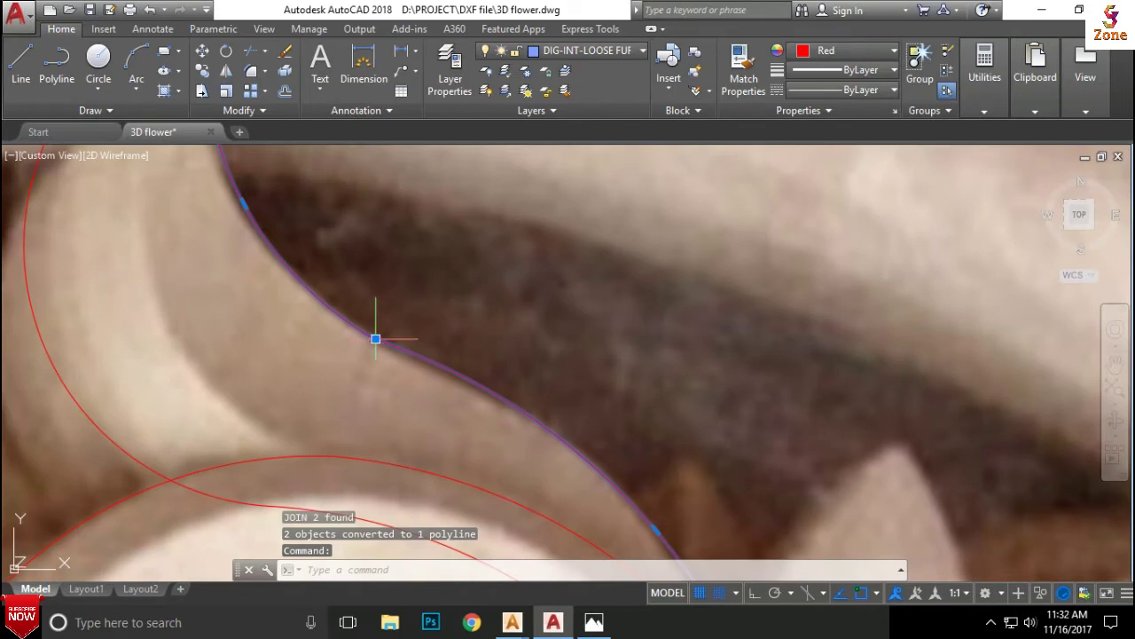
pyautogui.click(375, 338)
pyautogui.scroll(-2, 479, 258)
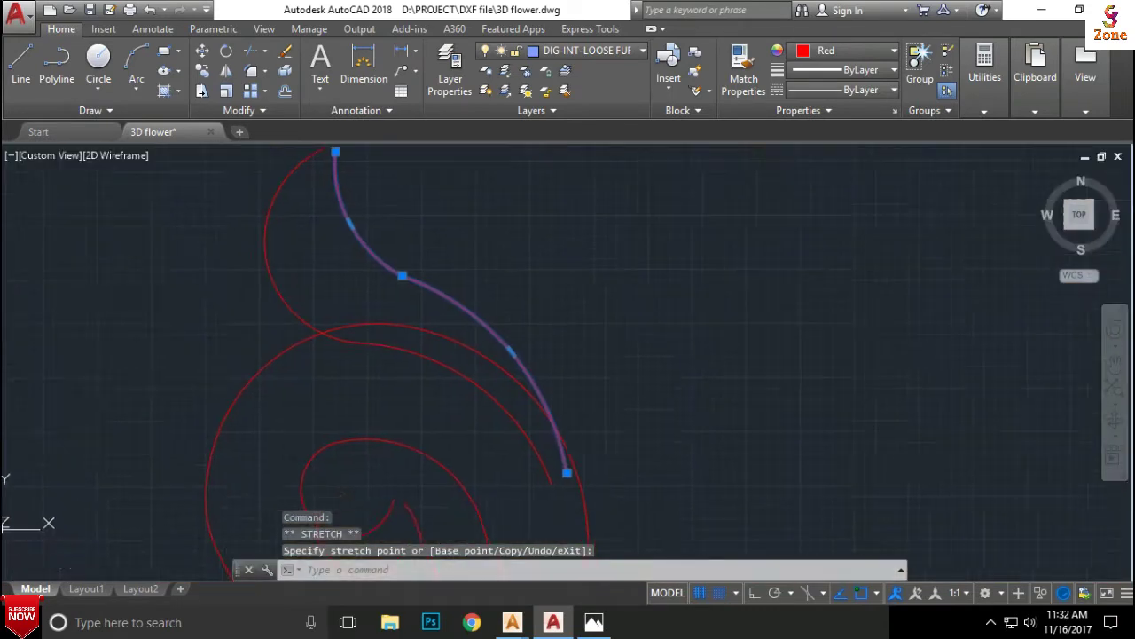
pyautogui.press('Escape')
pyautogui.scroll(-5, 431, 231)
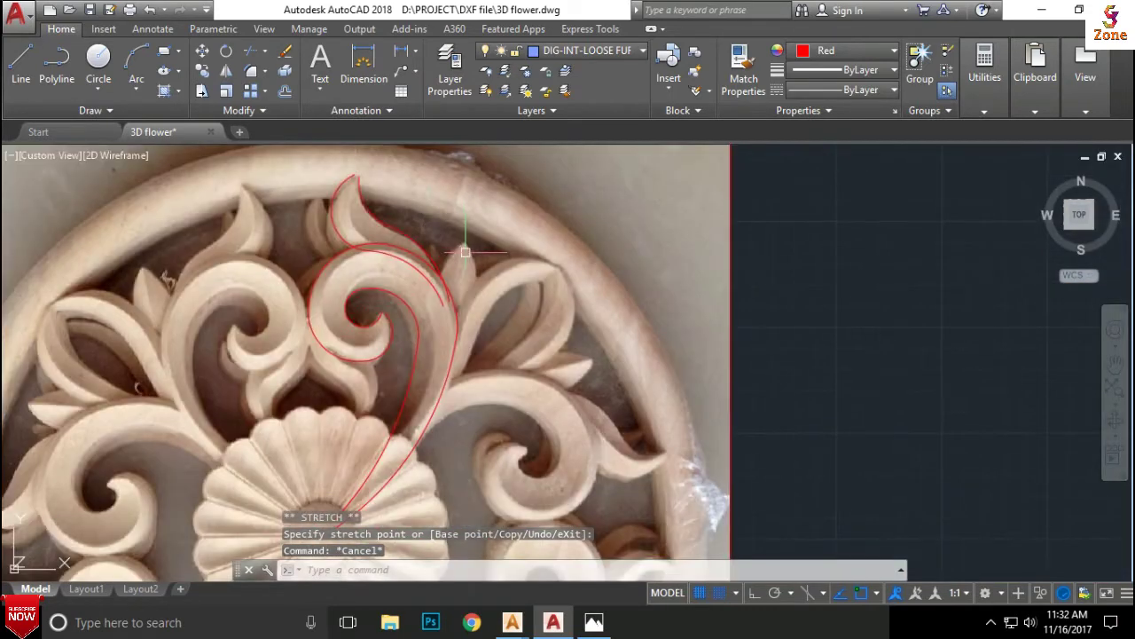
# Step: Draw a red 3-point arc down the inner edge of the leaf curl
pyautogui.scroll(-2, 435, 235)
pyautogui.scroll(3, 391, 292)
pyautogui.scroll(2, 385, 293)
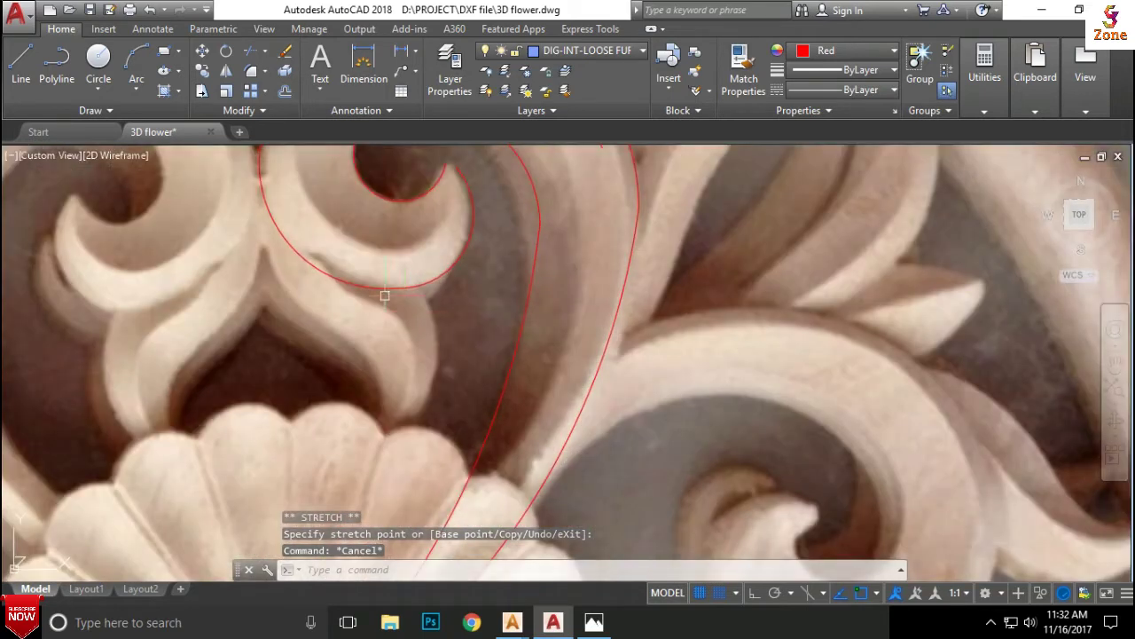
pyautogui.click(135, 53)
pyautogui.scroll(2, 291, 267)
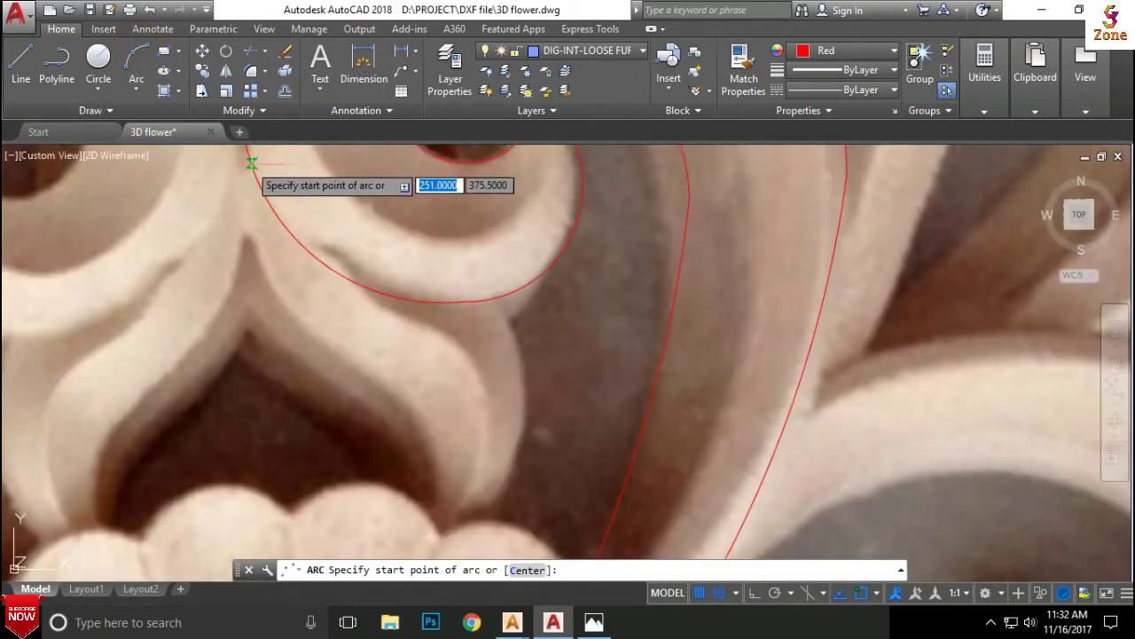
pyautogui.click(249, 170)
pyautogui.click(252, 254)
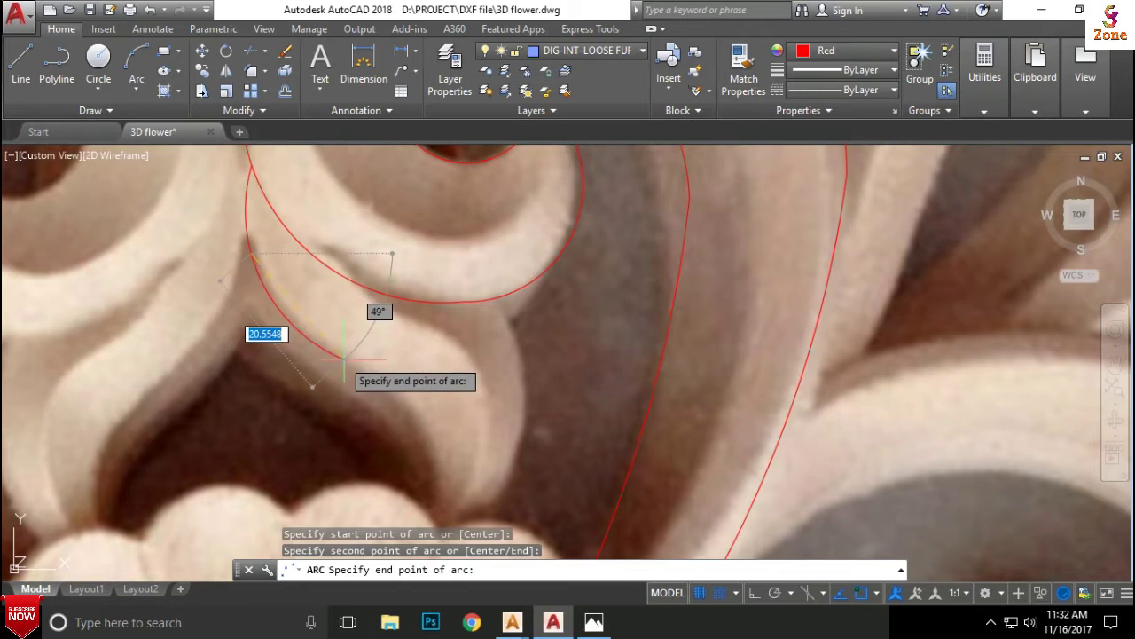
pyautogui.click(343, 358)
pyautogui.press('Return')
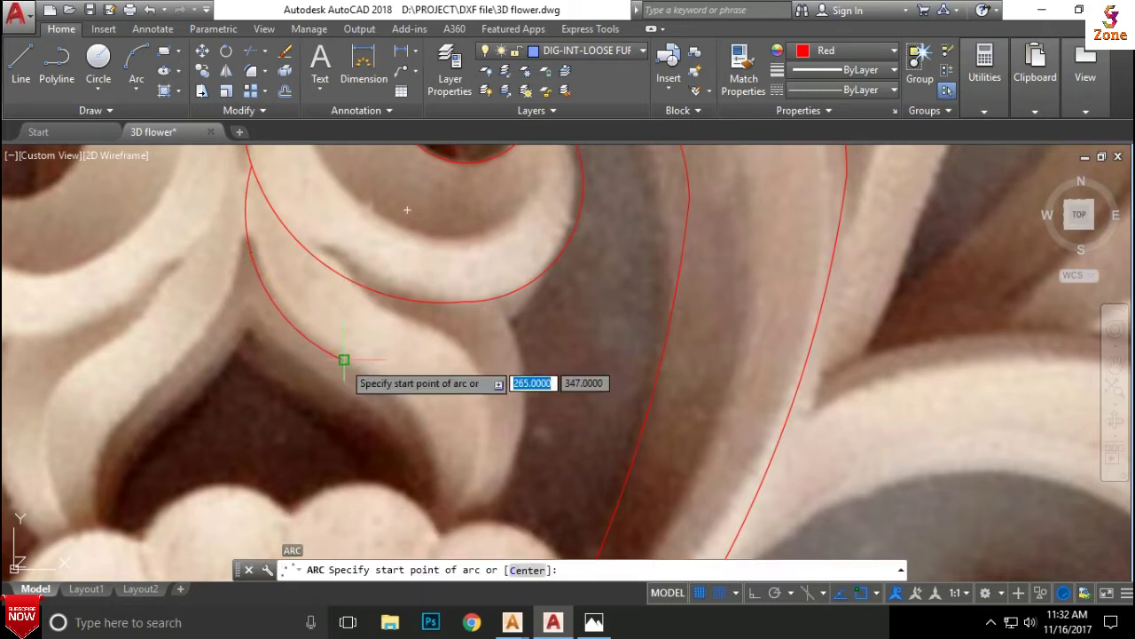
# Step: Add a second arc continuing down the curl and join both into one polyline
pyautogui.click(344, 359)
pyautogui.click(404, 435)
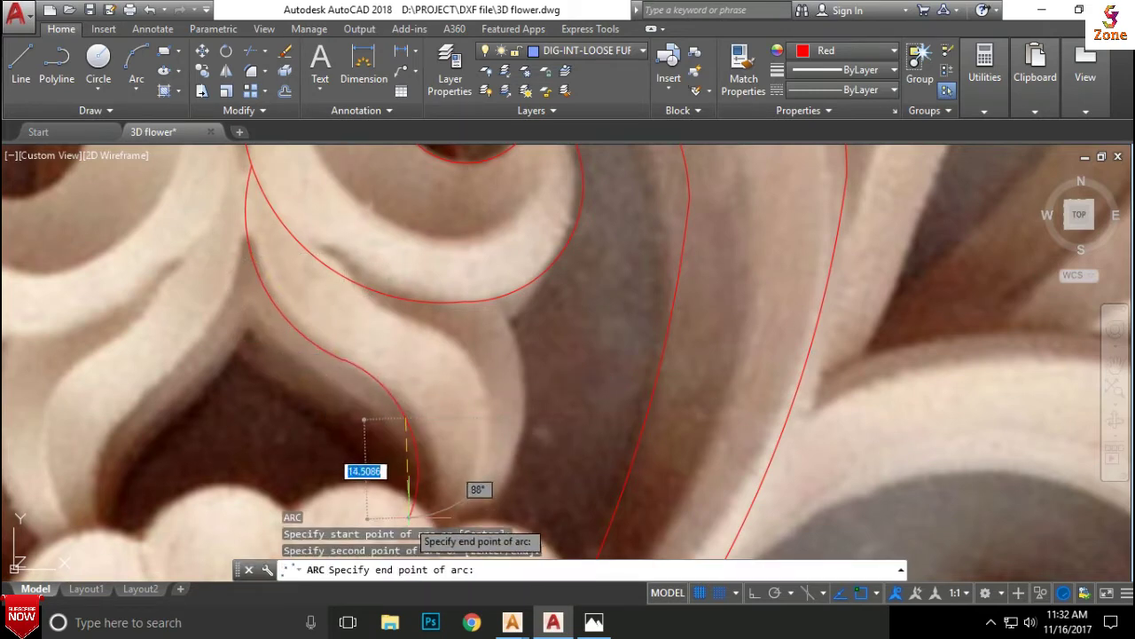
pyautogui.moveTo(390, 448); pyautogui.dragTo(411, 510, button='middle')
pyautogui.click(413, 423)
pyautogui.moveTo(413, 424); pyautogui.dragTo(390, 497, button='middle')
pyautogui.click(364, 413)
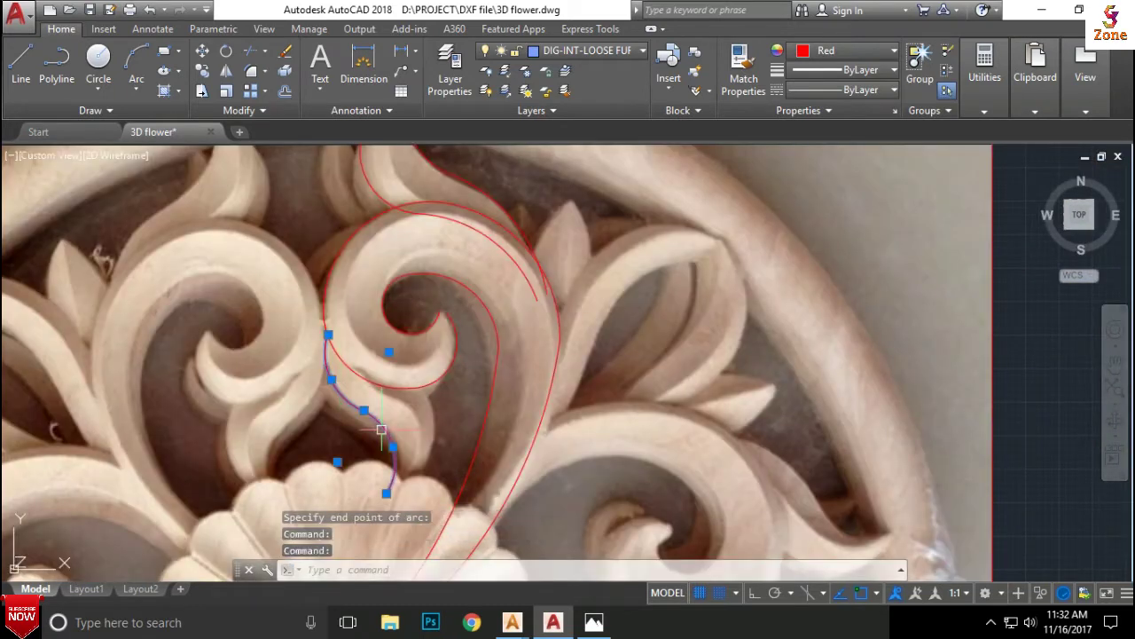
pyautogui.write('J')
pyautogui.press('Return')
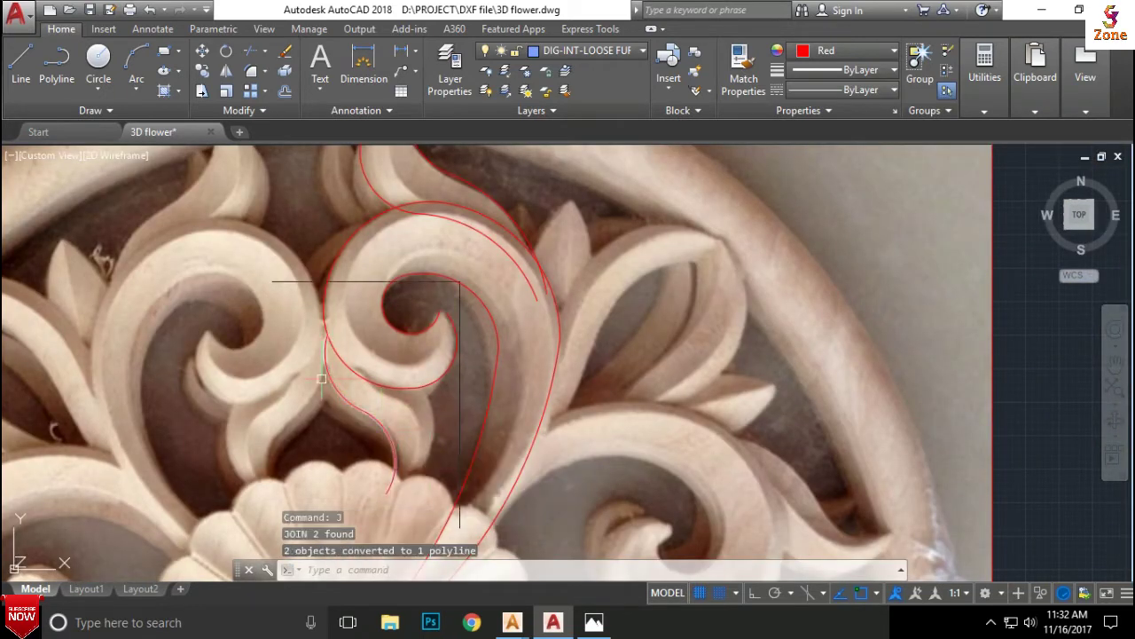
# Step: Stretch the polyline's top end higher along the carved edge
pyautogui.scroll(4, 330, 354)
pyautogui.click(350, 282)
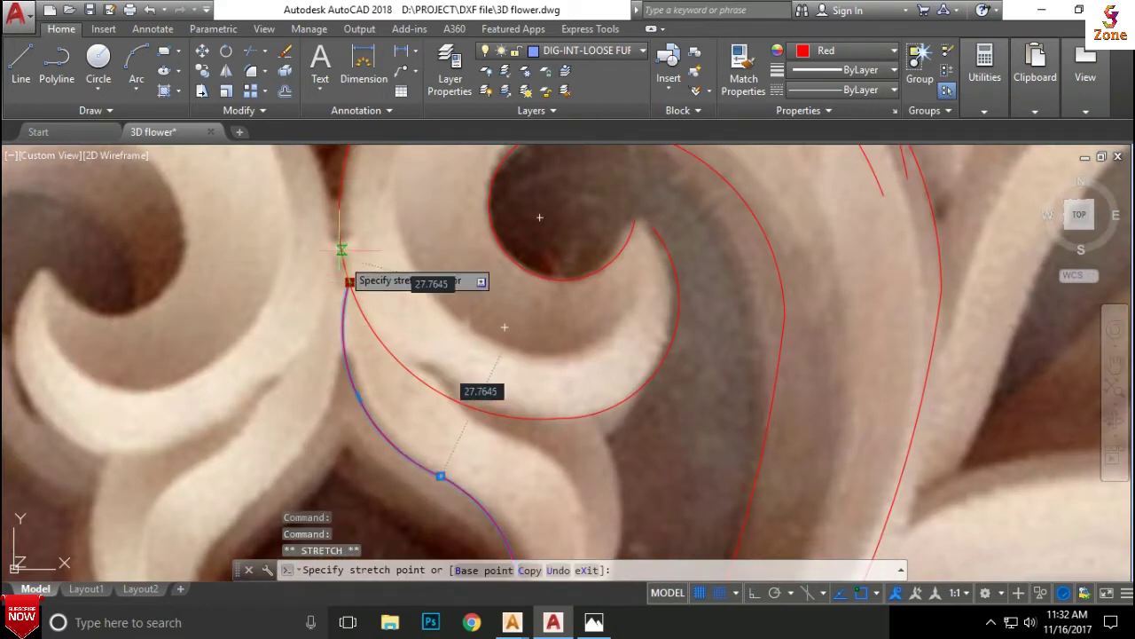
pyautogui.click(344, 176)
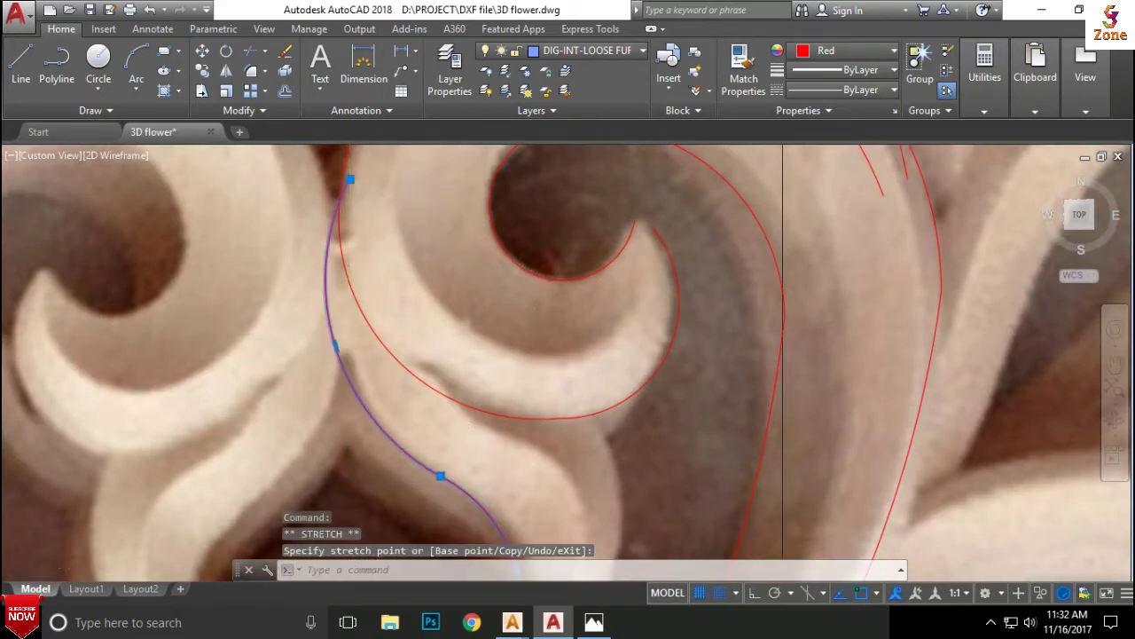
pyautogui.scroll(-3, 373, 274)
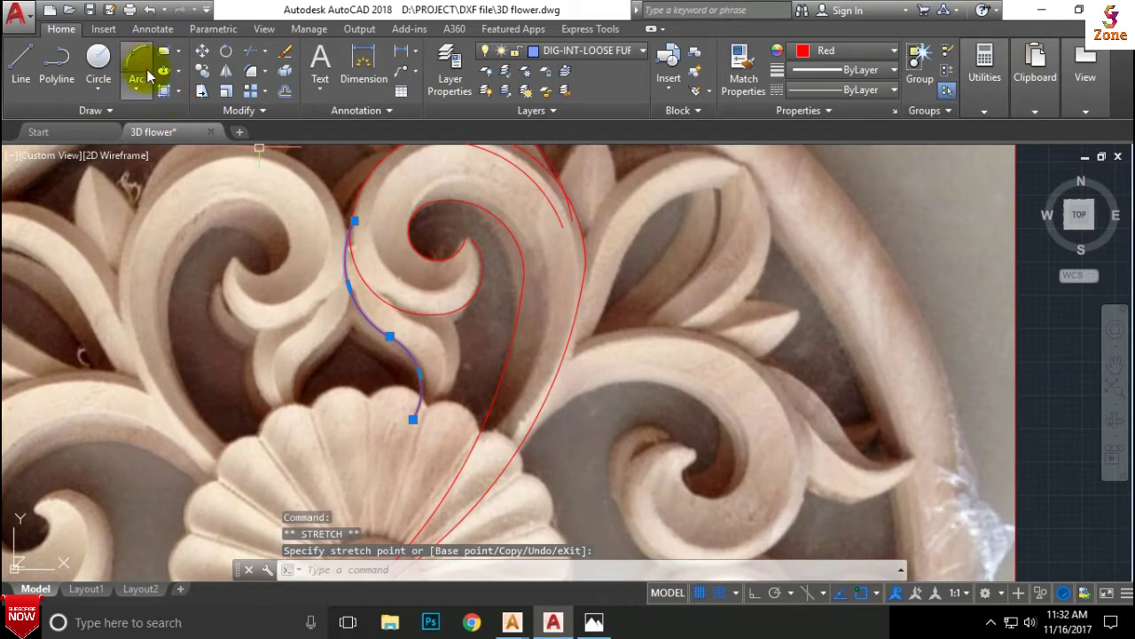
# Step: Draw another 3-point arc along the curl's inner edge
pyautogui.click(137, 59)
pyautogui.scroll(3, 373, 244)
pyautogui.click(361, 228)
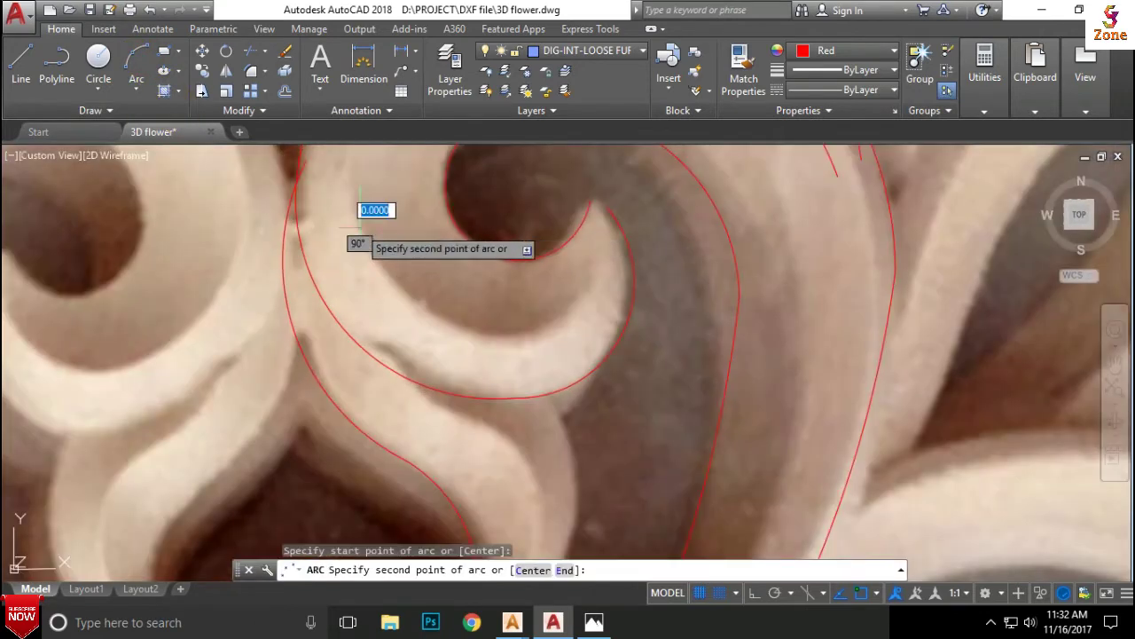
pyautogui.click(423, 316)
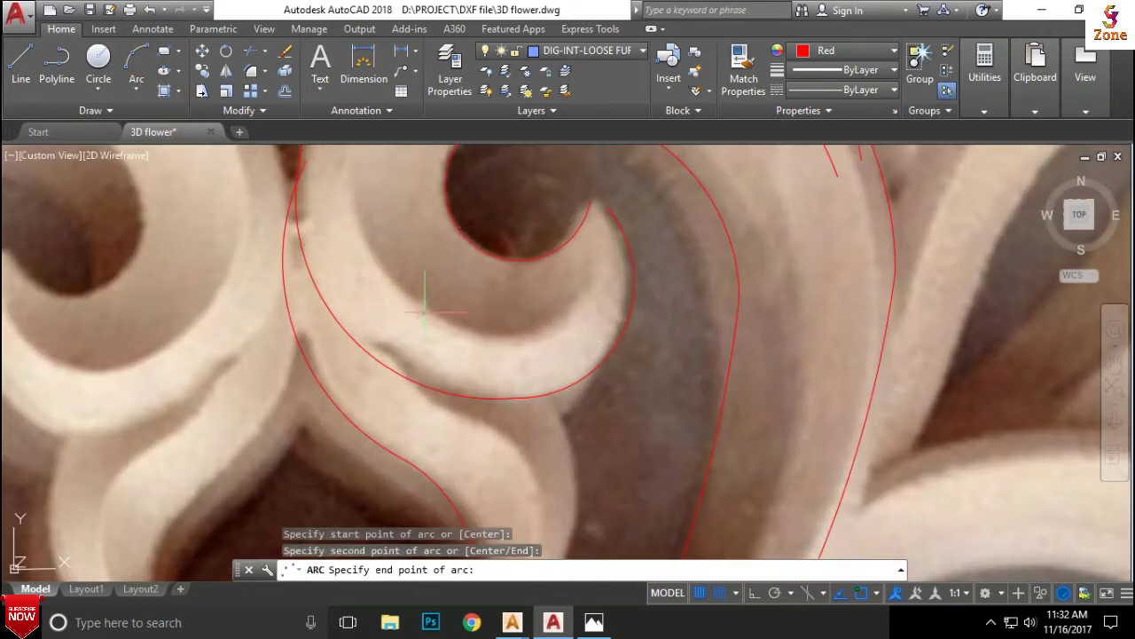
pyautogui.click(524, 362)
pyautogui.press('Return')
# Step: Continue with an arc from that end down near the leaf's lower edge
pyautogui.click(520, 360)
pyautogui.scroll(-2, 521, 359)
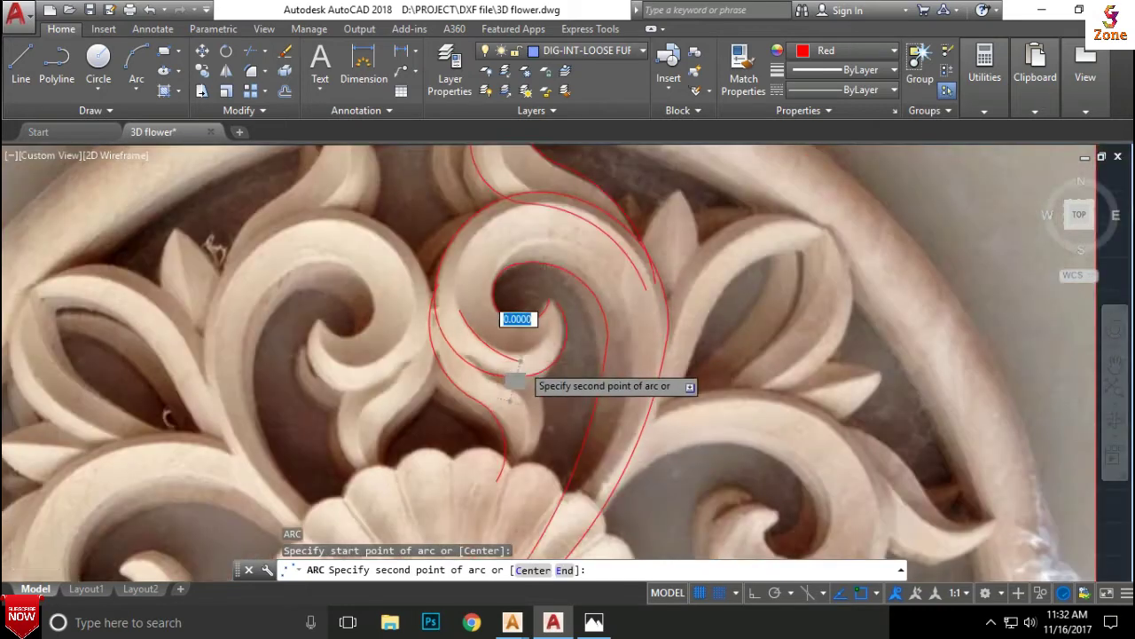
pyautogui.scroll(2, 521, 359)
pyautogui.scroll(2, 497, 355)
pyautogui.click(495, 410)
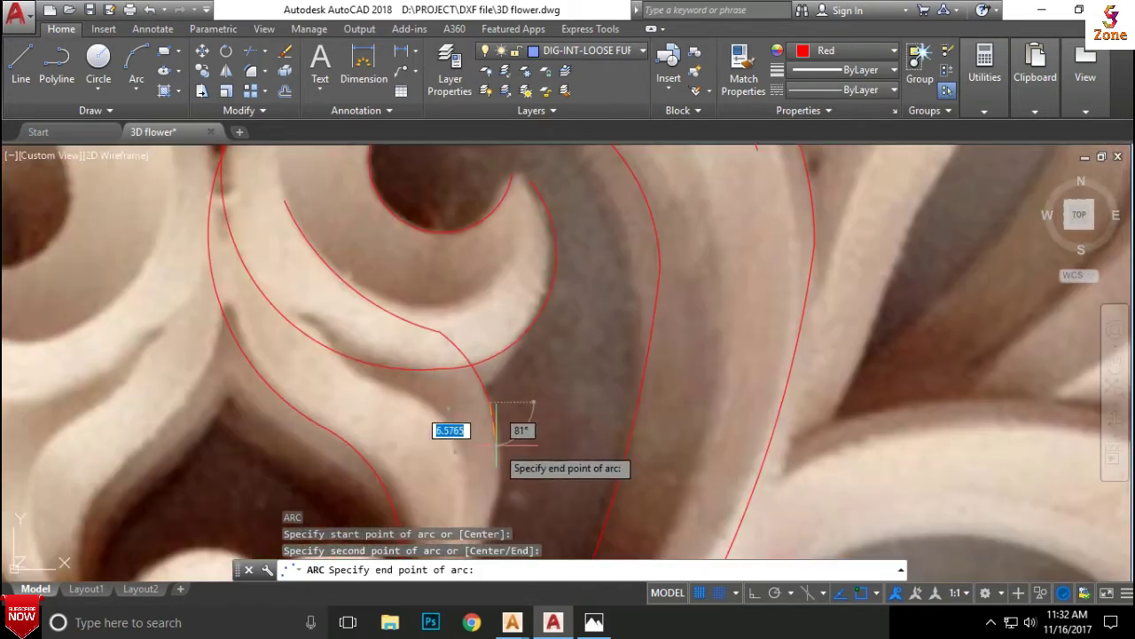
pyautogui.scroll(-3, 495, 439)
pyautogui.scroll(3, 449, 274)
pyautogui.click(357, 454)
pyautogui.scroll(-3, 358, 454)
pyautogui.scroll(3, 377, 266)
# Step: Bend the new arc onto the carved edge by its middle grip, then JOIN the arcs
pyautogui.click(375, 282)
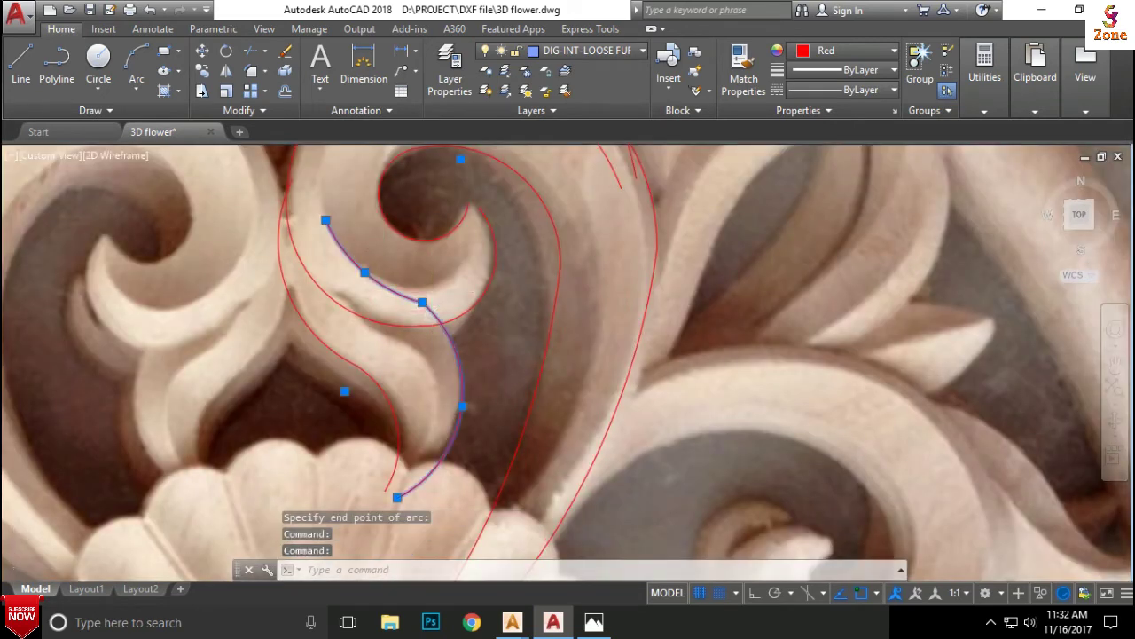
pyautogui.scroll(5, 428, 292)
pyautogui.click(406, 330)
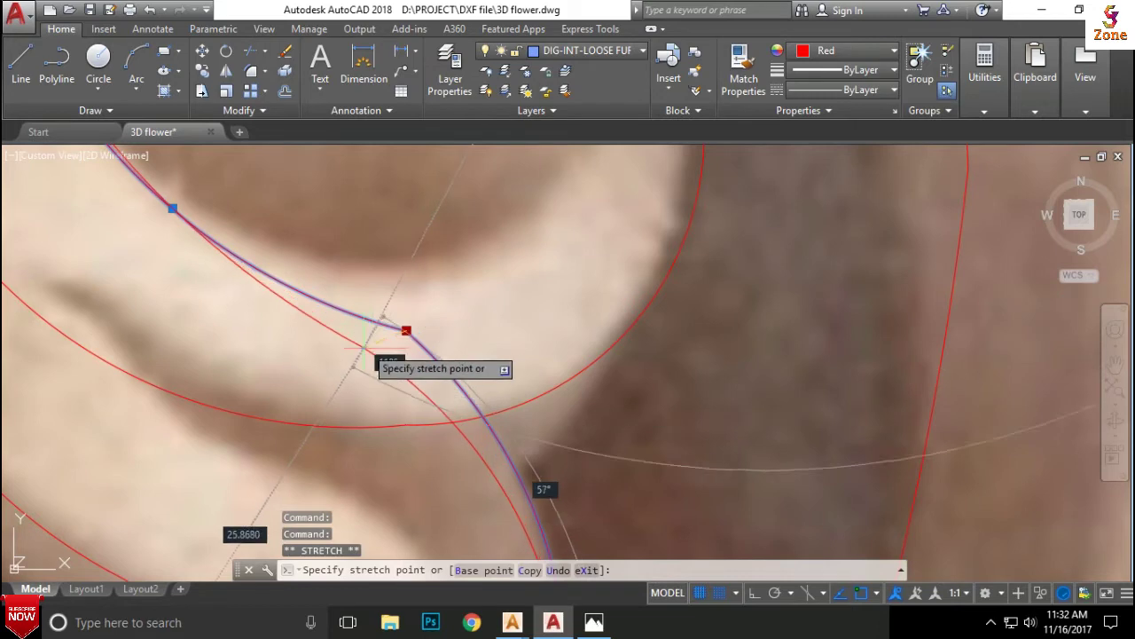
pyautogui.click(409, 297)
pyautogui.scroll(-4, 410, 297)
pyautogui.scroll(3, 330, 361)
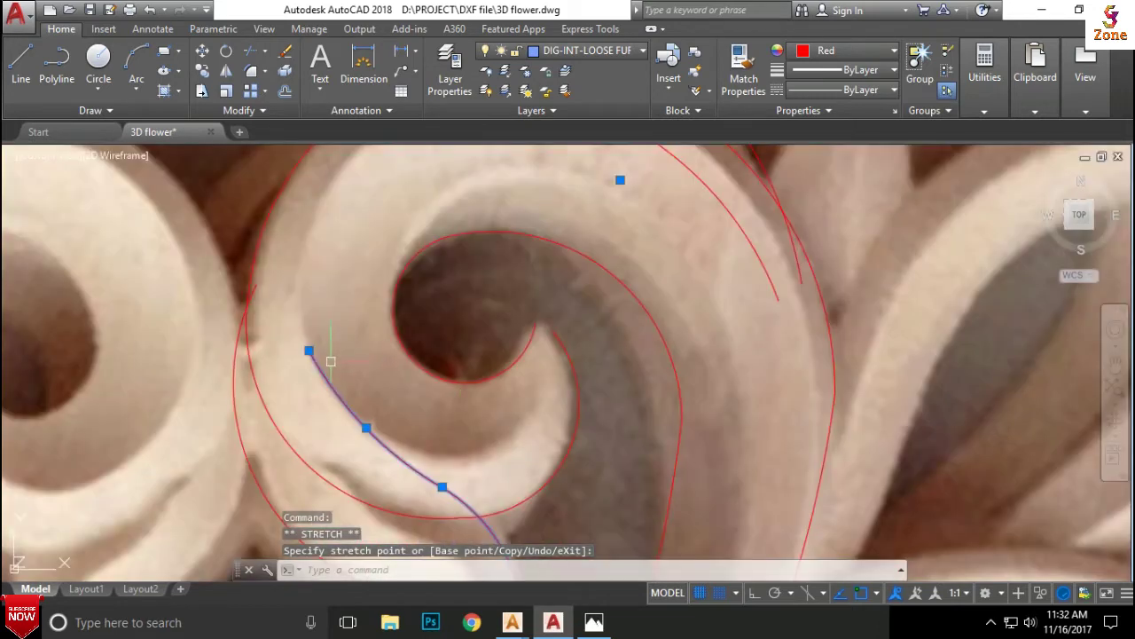
pyautogui.write('j')
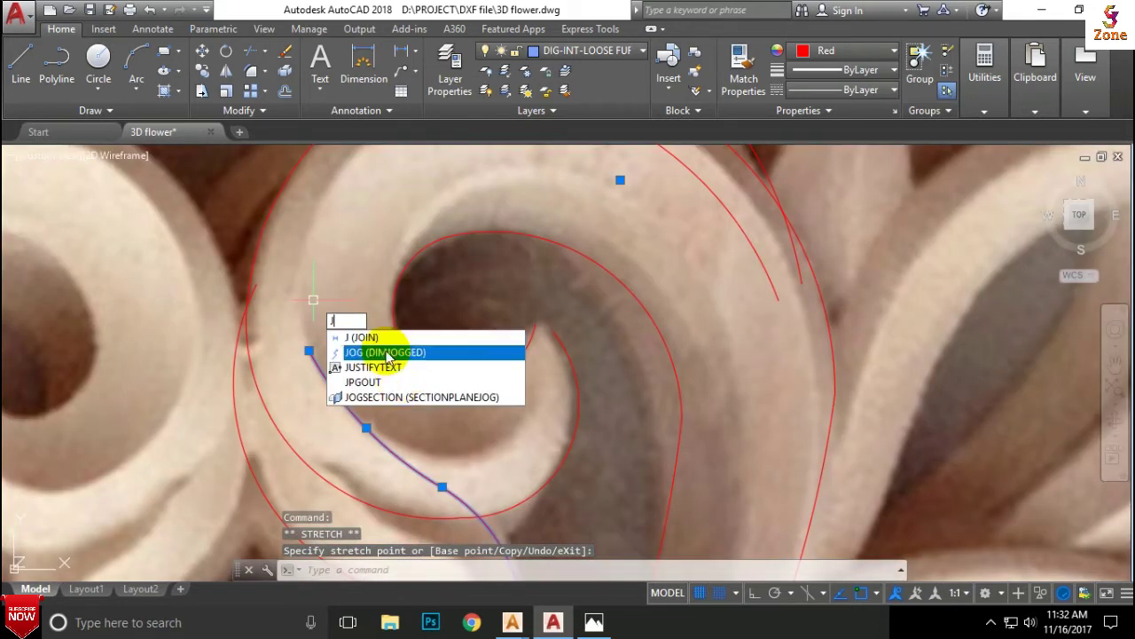
pyautogui.press('Return')
pyautogui.scroll(-2, 313, 300)
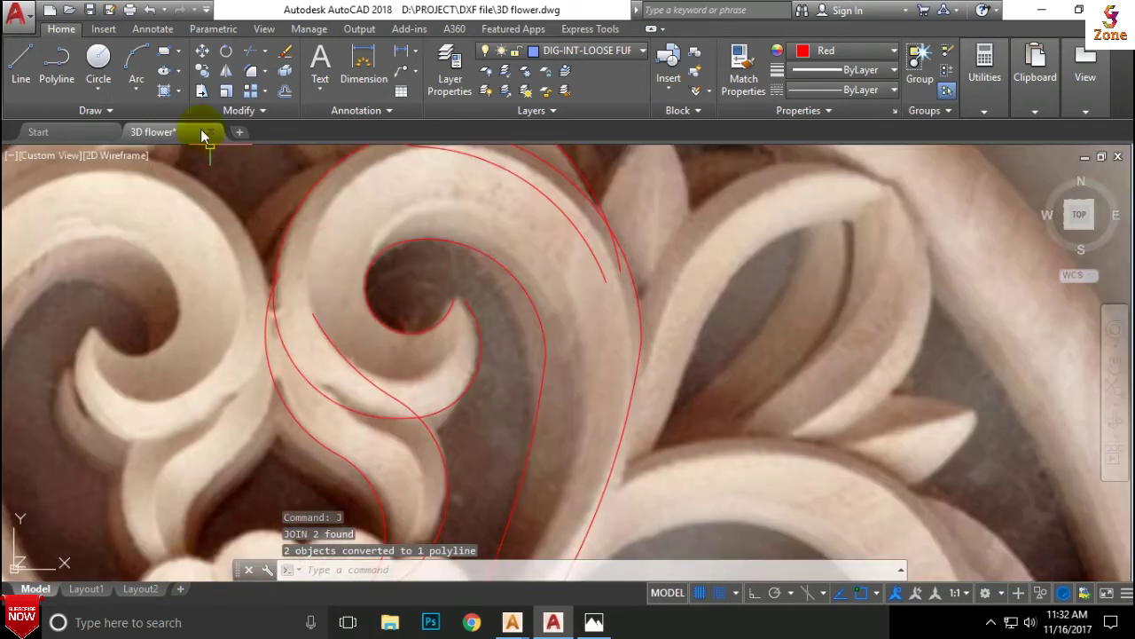
pyautogui.click(133, 63)
# Step: Draw a short 3-point arc on the curl's left edge
pyautogui.scroll(2, 311, 313)
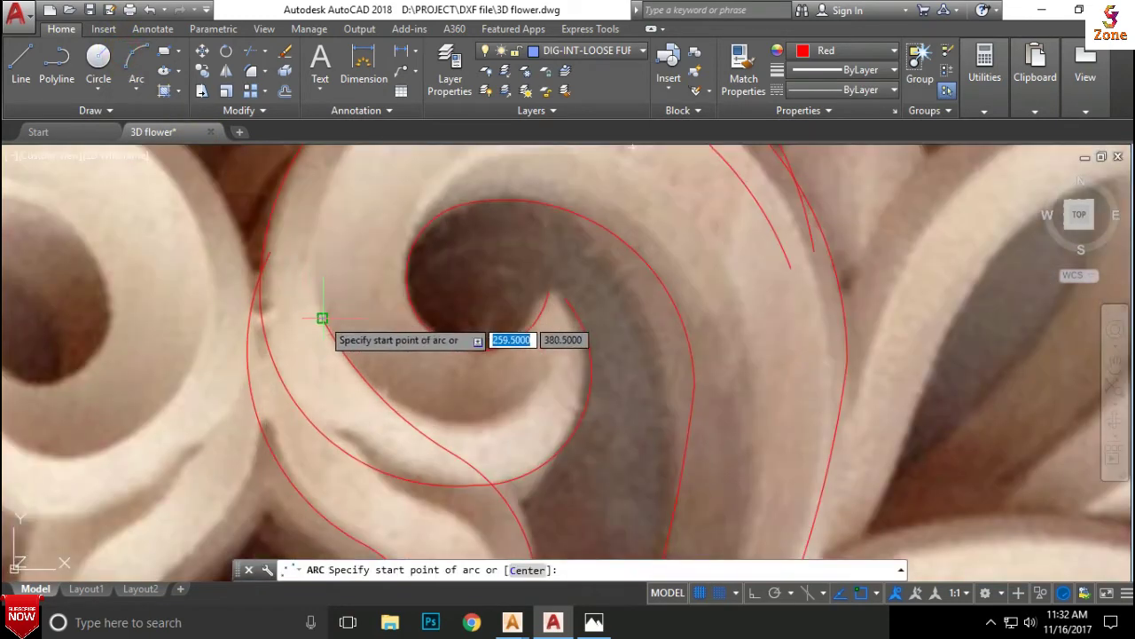
pyautogui.click(269, 319)
pyautogui.click(261, 243)
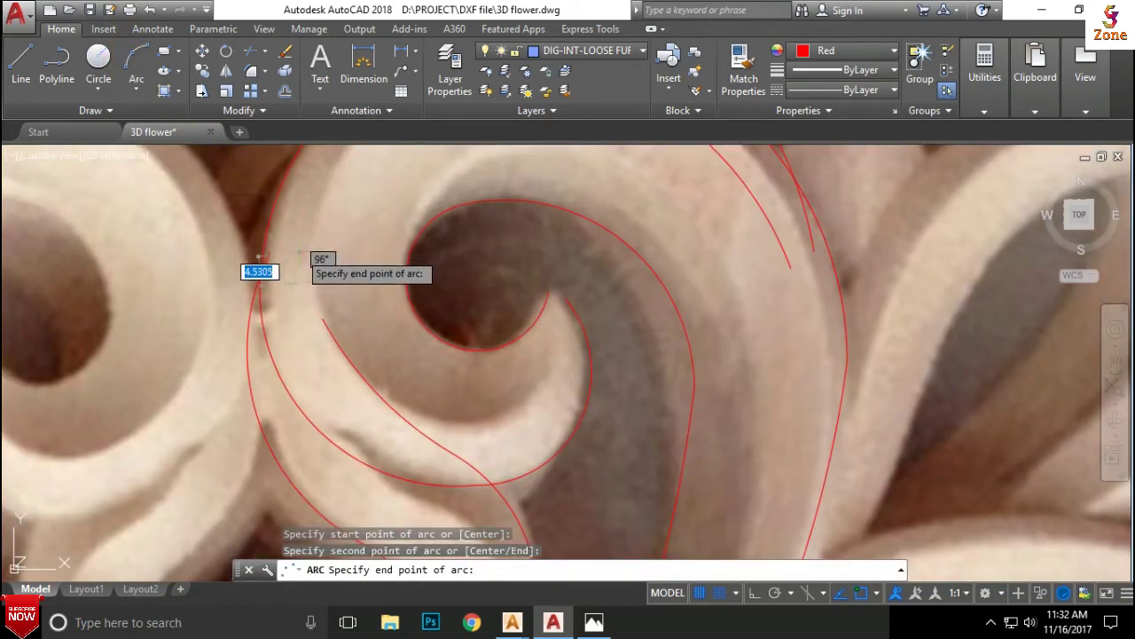
pyautogui.click(302, 253)
pyautogui.scroll(3, 298, 284)
# Step: Reshape the short arc by stretching its middle grip
pyautogui.click(307, 299)
pyautogui.click(306, 299)
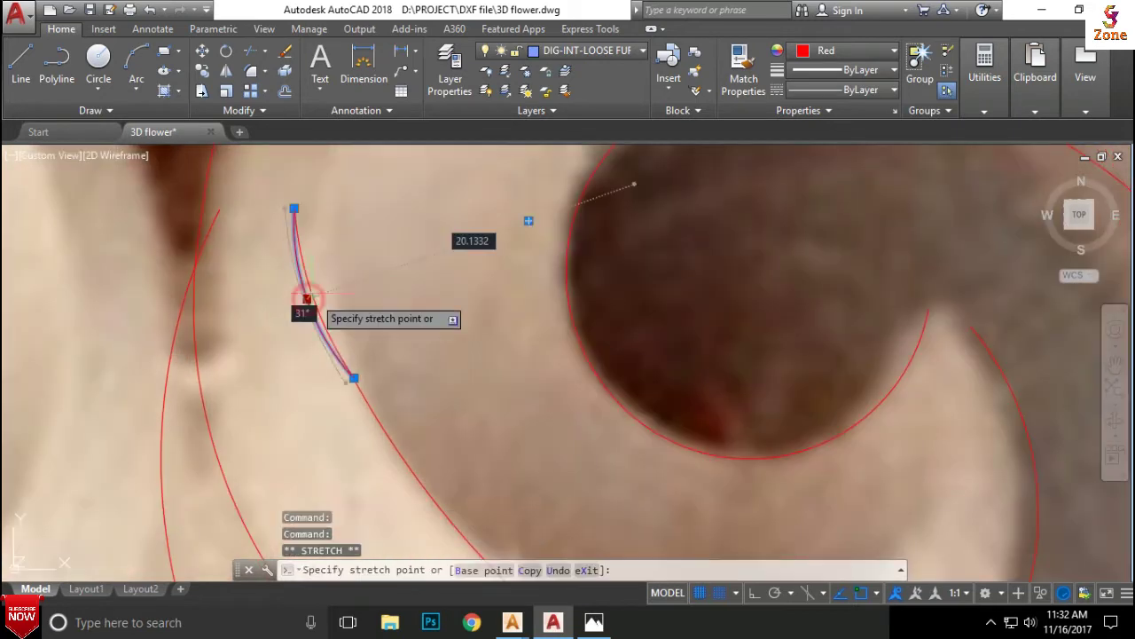
pyautogui.scroll(-4, 355, 302)
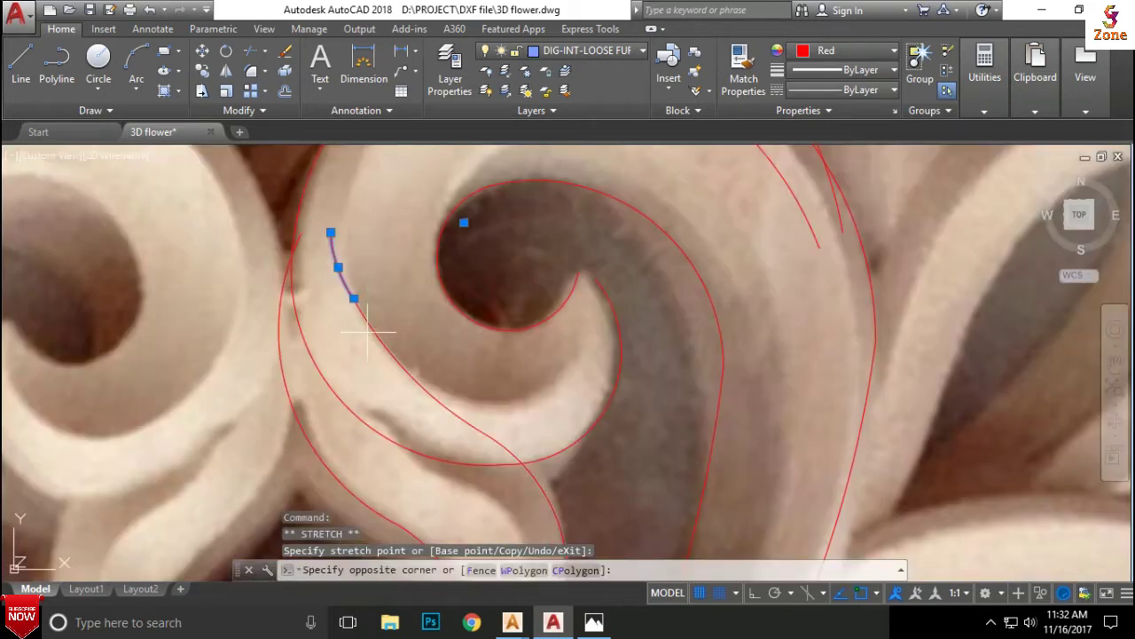
pyautogui.click(417, 294)
# Step: Join the arc with the neighbouring S-shaped stem curve into one polyline
pyautogui.click(386, 347)
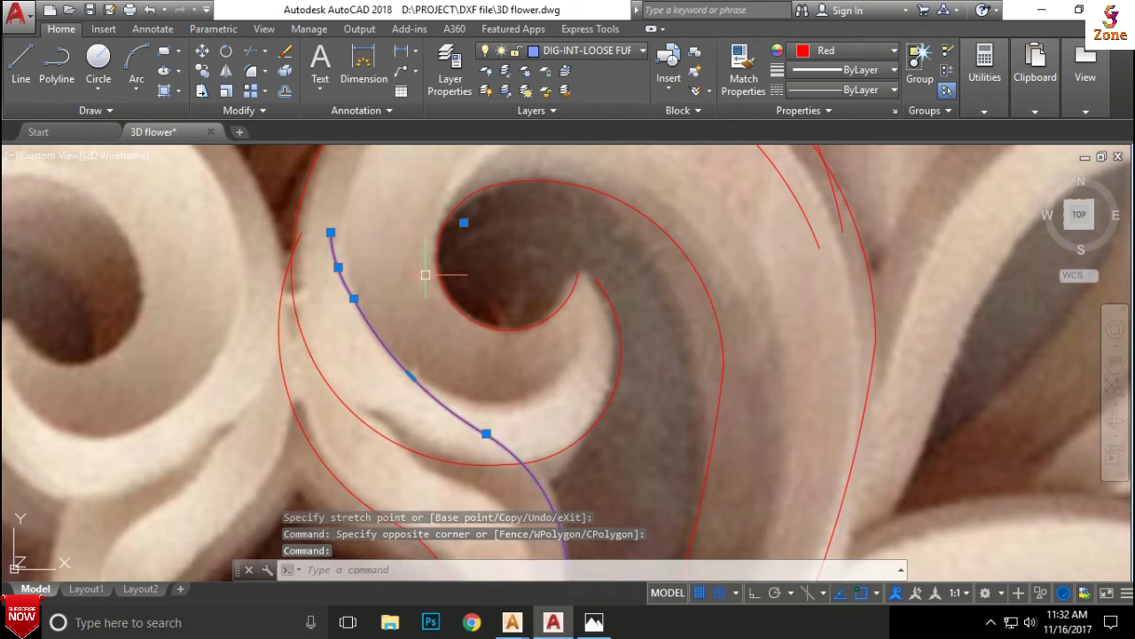
pyautogui.write('J')
pyautogui.press('Return')
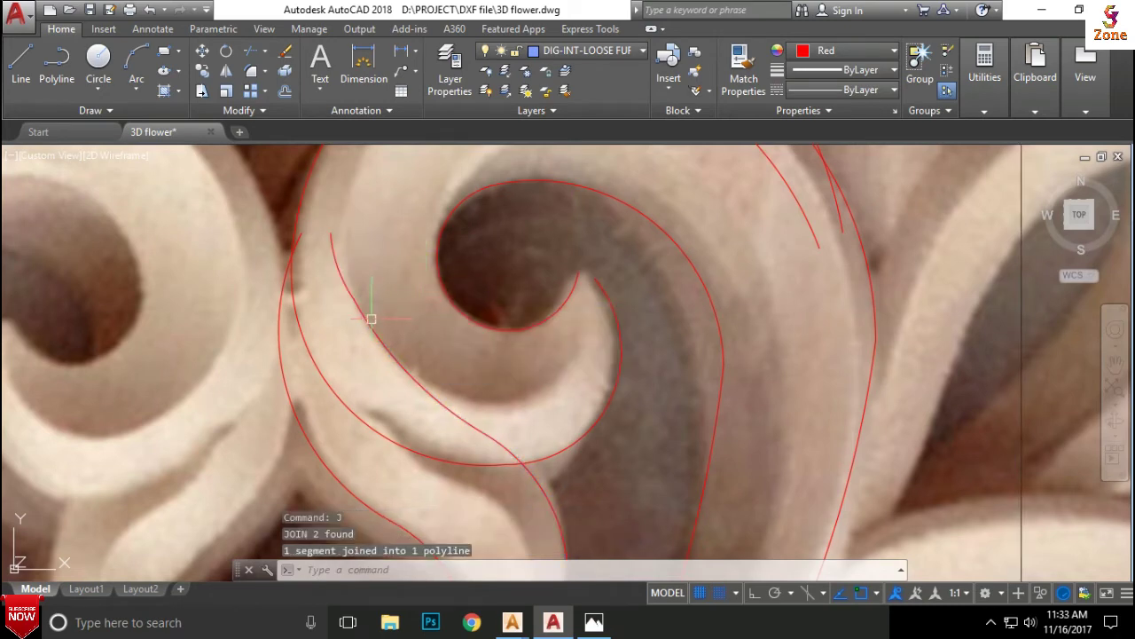
pyautogui.scroll(2, 355, 297)
pyautogui.scroll(-4, 416, 211)
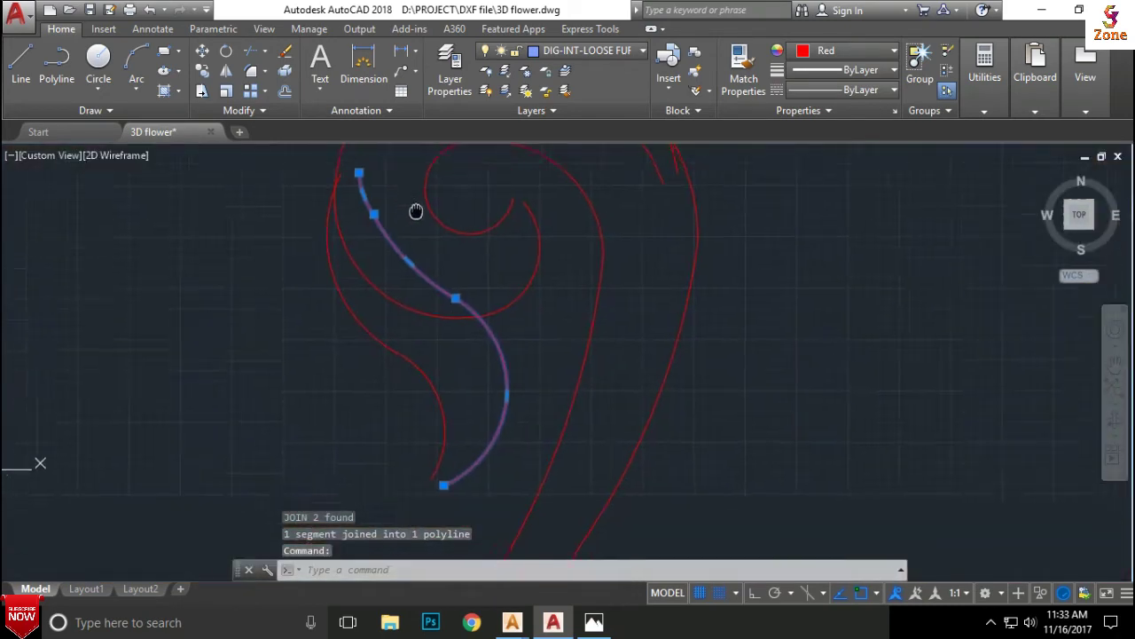
pyautogui.press('Escape')
pyautogui.scroll(-3, 502, 278)
pyautogui.scroll(-2, 465, 299)
pyautogui.moveTo(465, 300); pyautogui.dragTo(427, 316, button='middle')
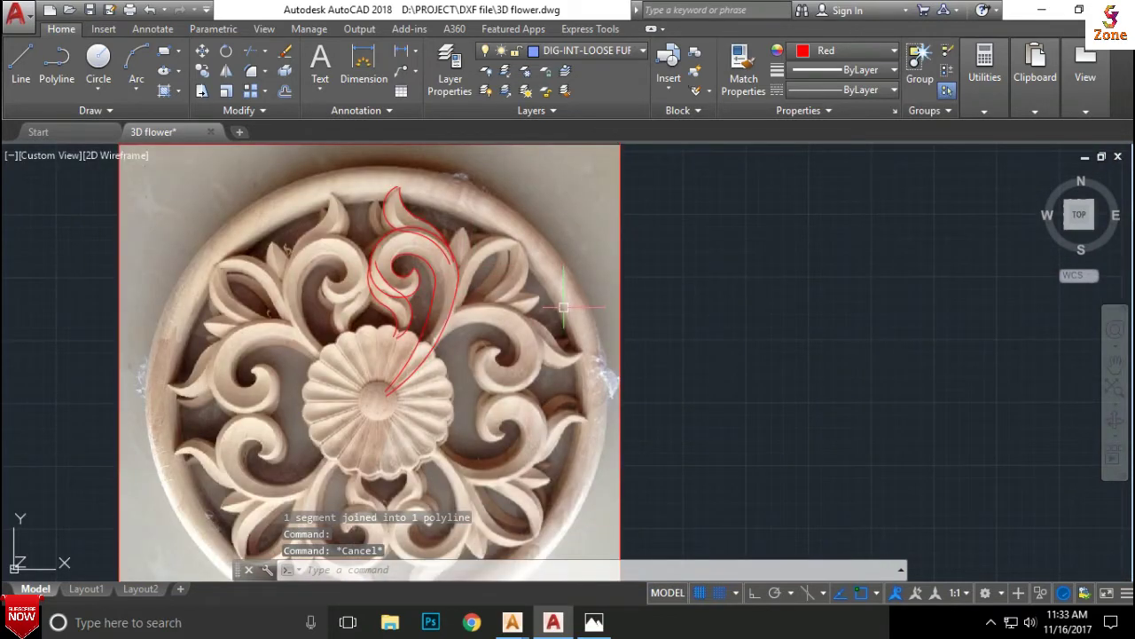
# Step: Trace the upper leaf's outer edge with an arc ending at its tip near the rim
pyautogui.scroll(1, 540, 307)
pyautogui.scroll(1, 567, 267)
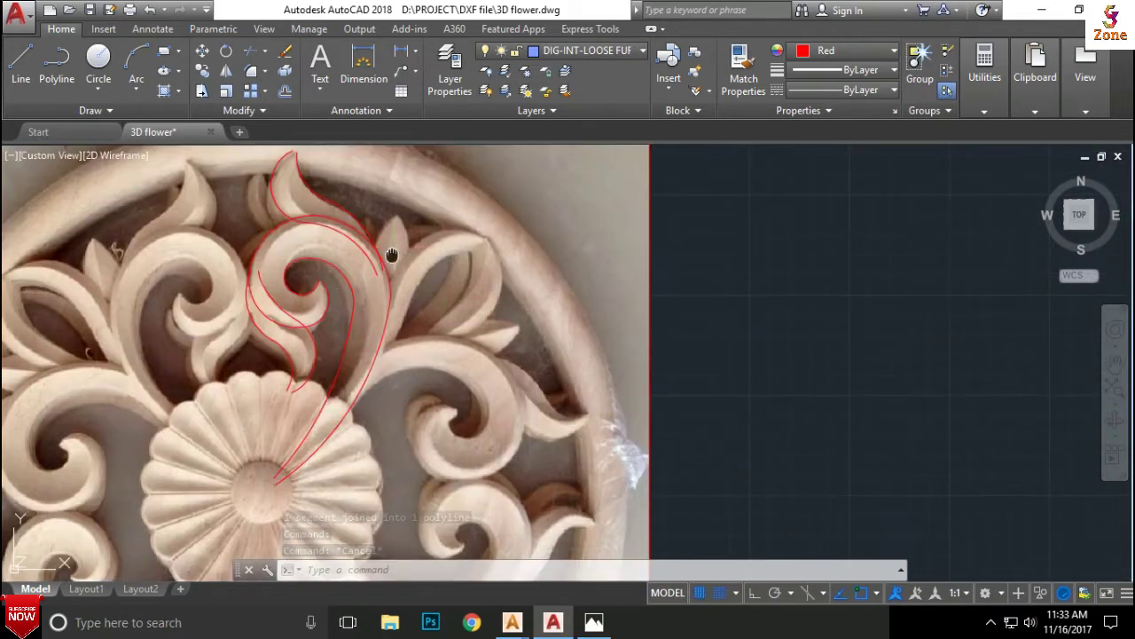
pyautogui.moveTo(394, 245); pyautogui.dragTo(363, 294, button='middle')
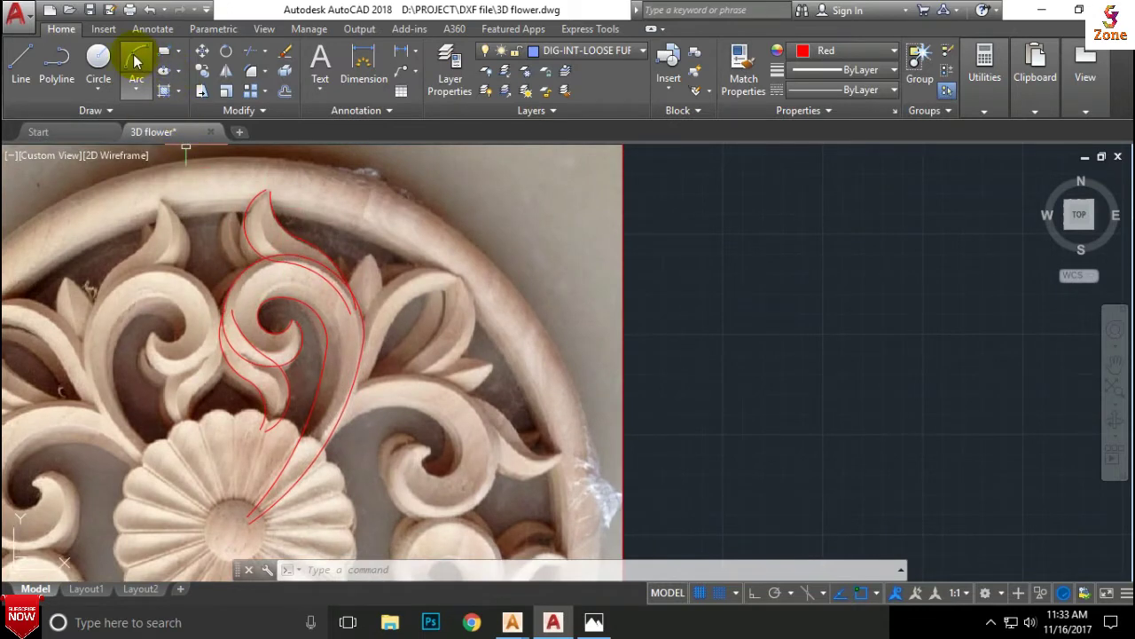
pyautogui.click(136, 63)
pyautogui.scroll(2, 375, 327)
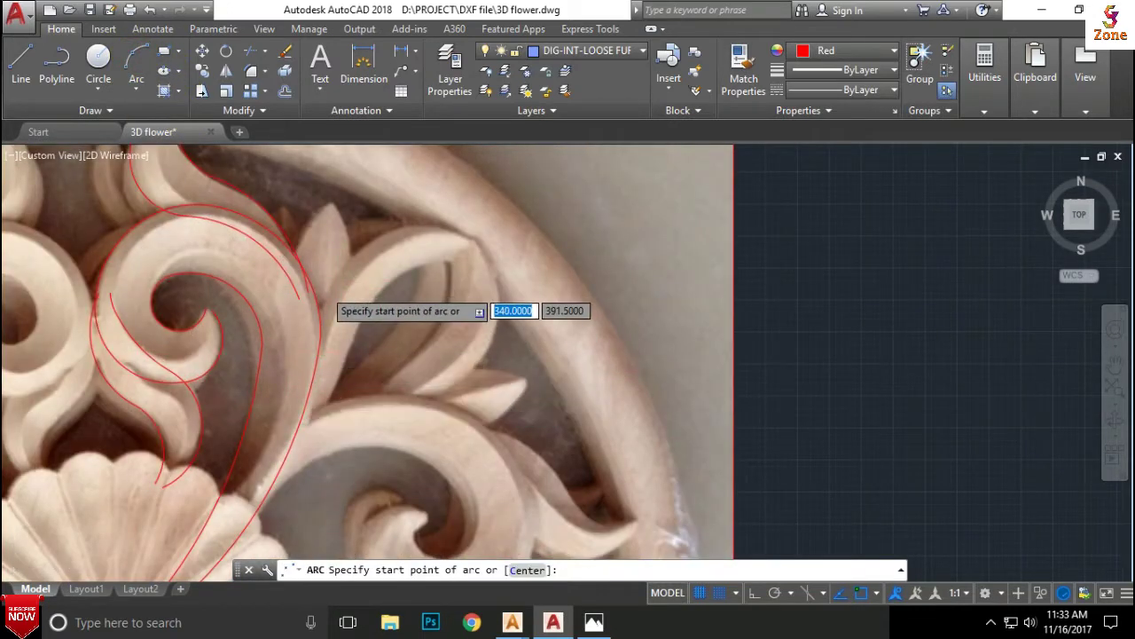
pyautogui.scroll(2, 326, 294)
pyautogui.click(306, 355)
pyautogui.click(359, 266)
pyautogui.scroll(-1, 356, 255)
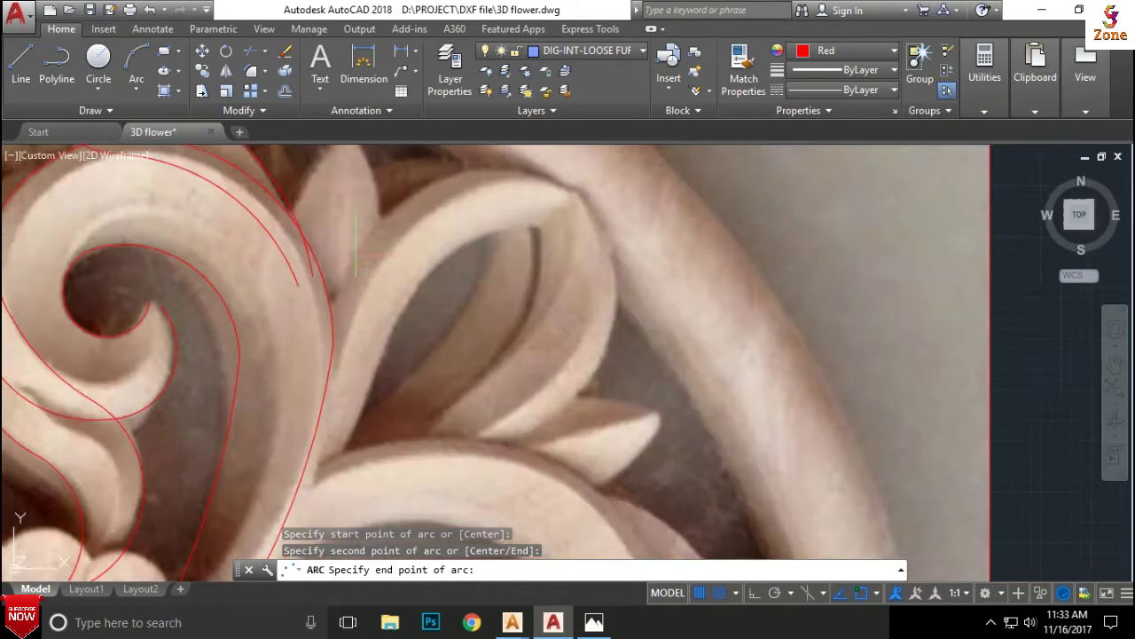
pyautogui.moveTo(356, 255); pyautogui.dragTo(317, 358, button='middle')
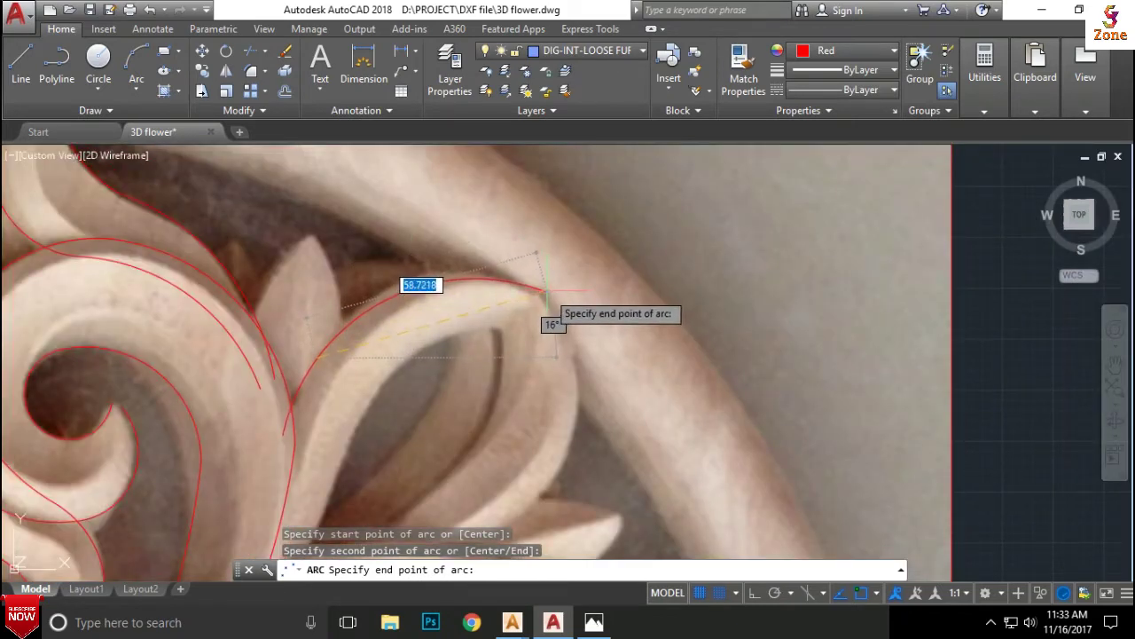
pyautogui.click(544, 291)
pyautogui.scroll(-1, 393, 223)
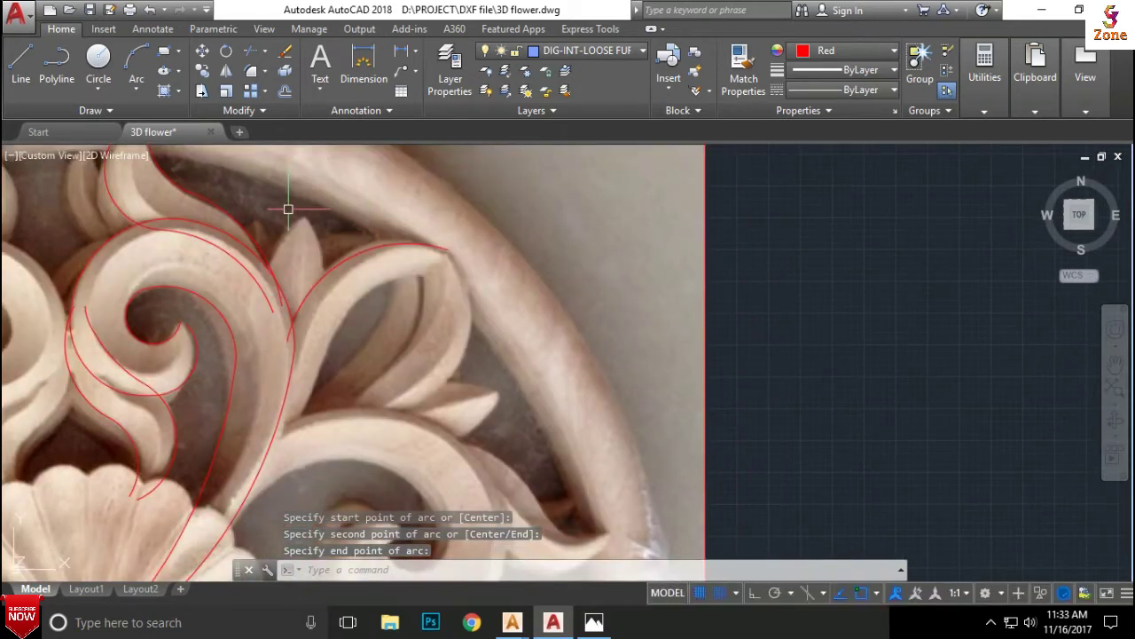
# Step: Add an arc along the upper leaf's inner edge up to the tip
pyautogui.click(127, 69)
pyautogui.scroll(2, 446, 293)
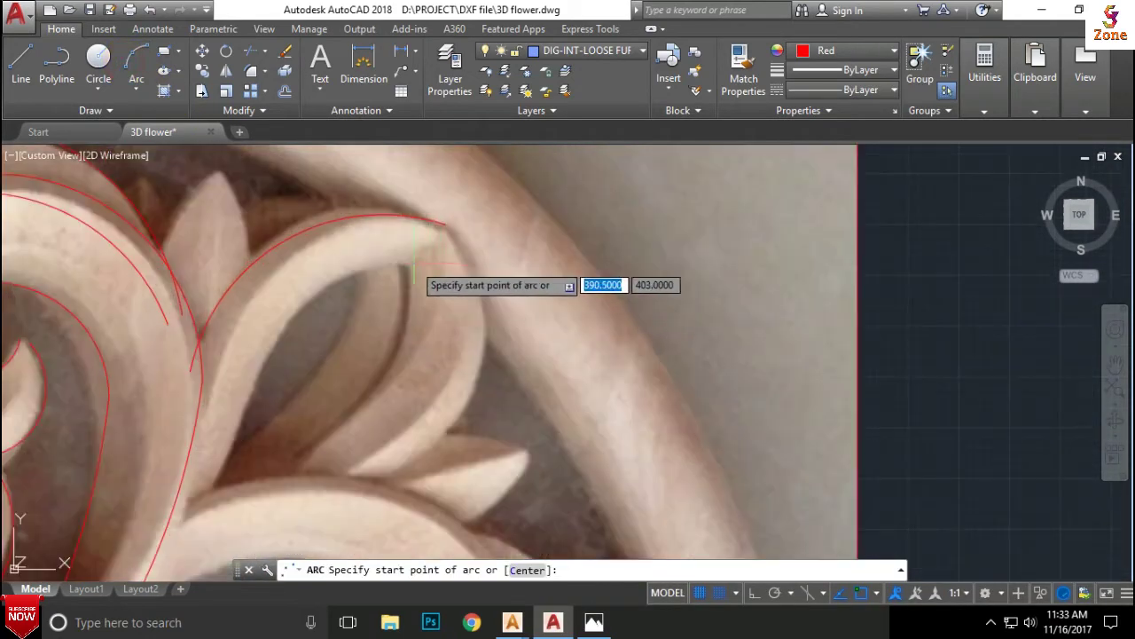
pyautogui.click(259, 374)
pyautogui.click(338, 282)
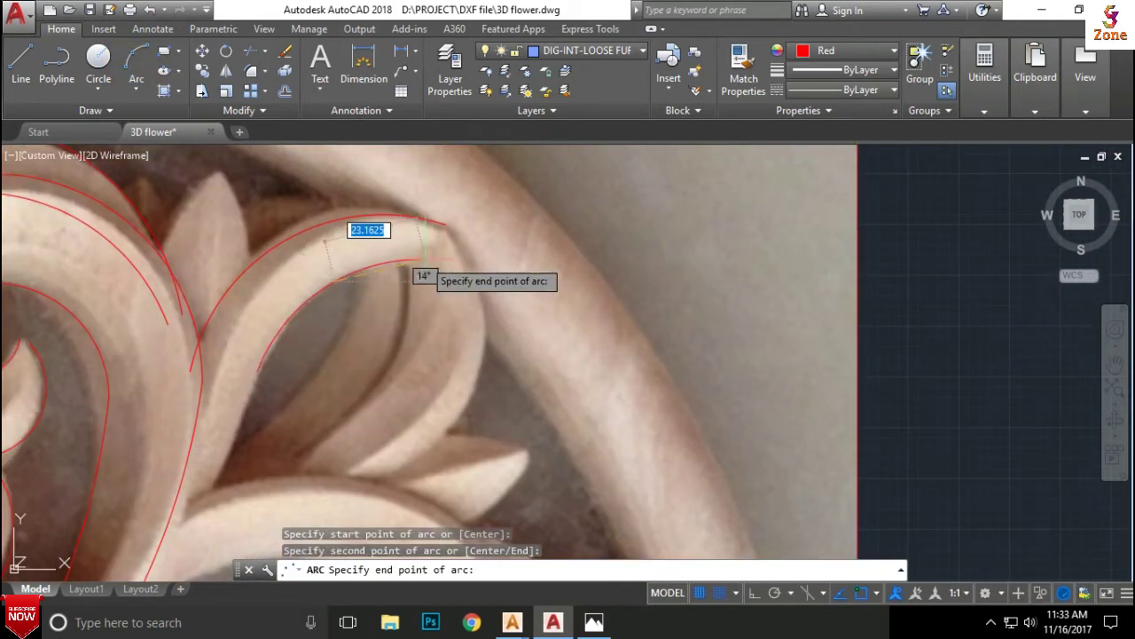
pyautogui.click(450, 241)
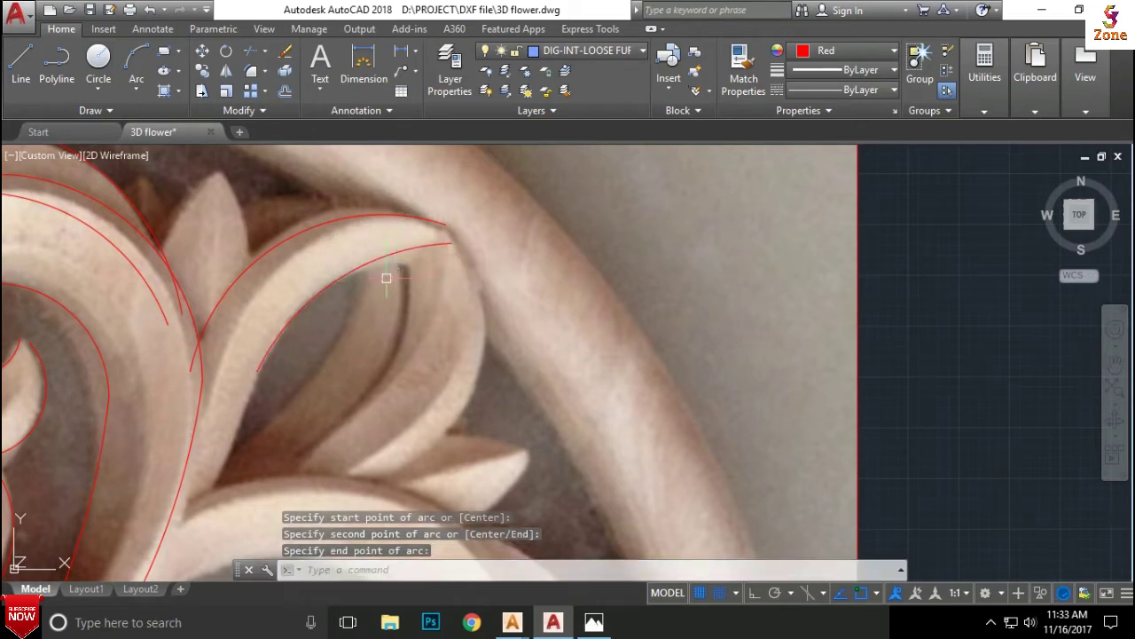
pyautogui.scroll(-3, 391, 266)
# Step: Draw an arc down the leaf's right edge toward the rosette and join it into one polyline
pyautogui.click(136, 62)
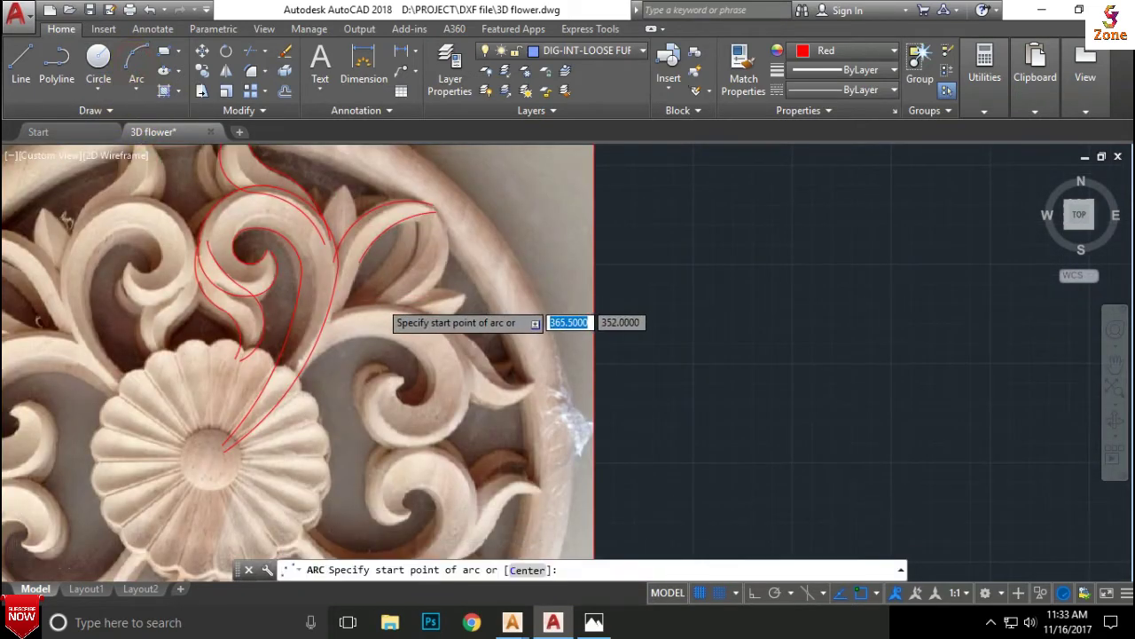
pyautogui.scroll(2, 390, 310)
pyautogui.click(328, 309)
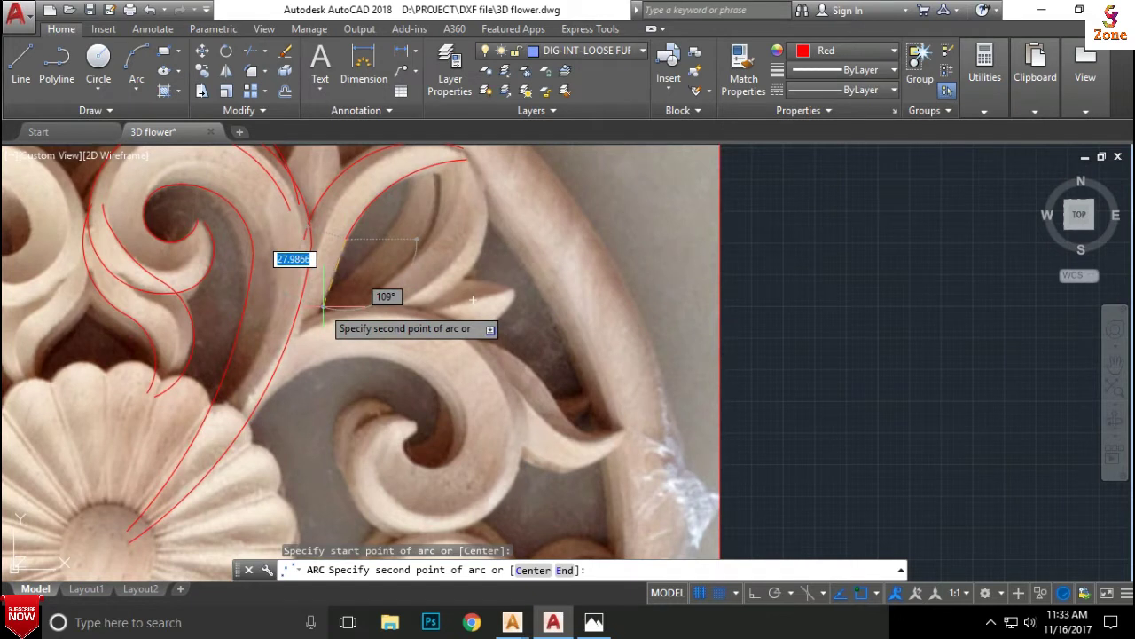
pyautogui.click(458, 307)
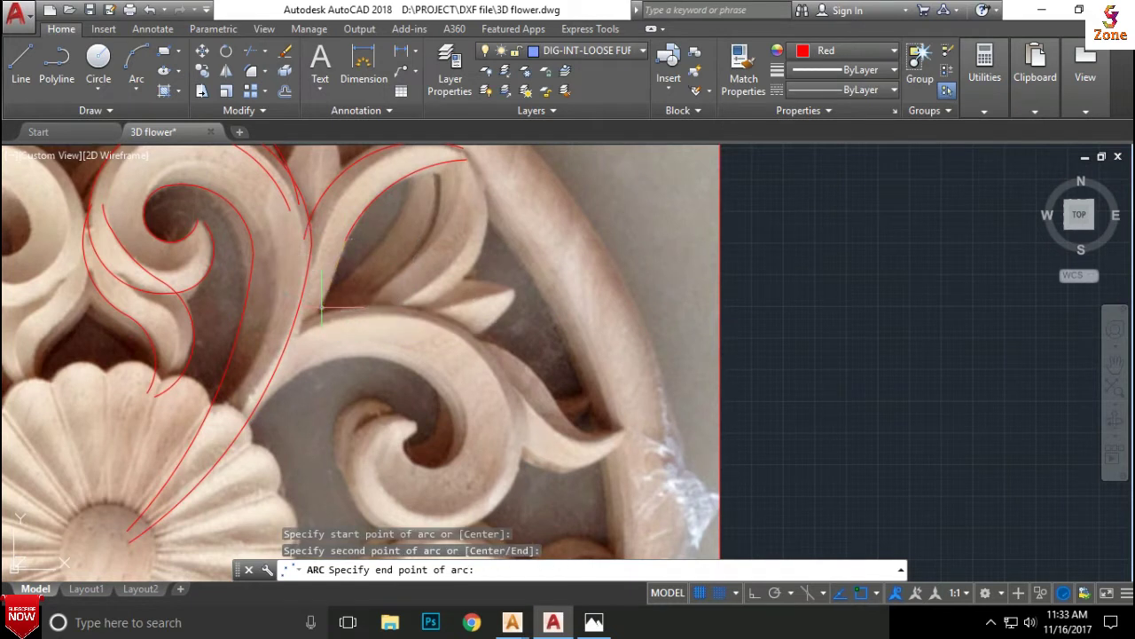
pyautogui.click(240, 424)
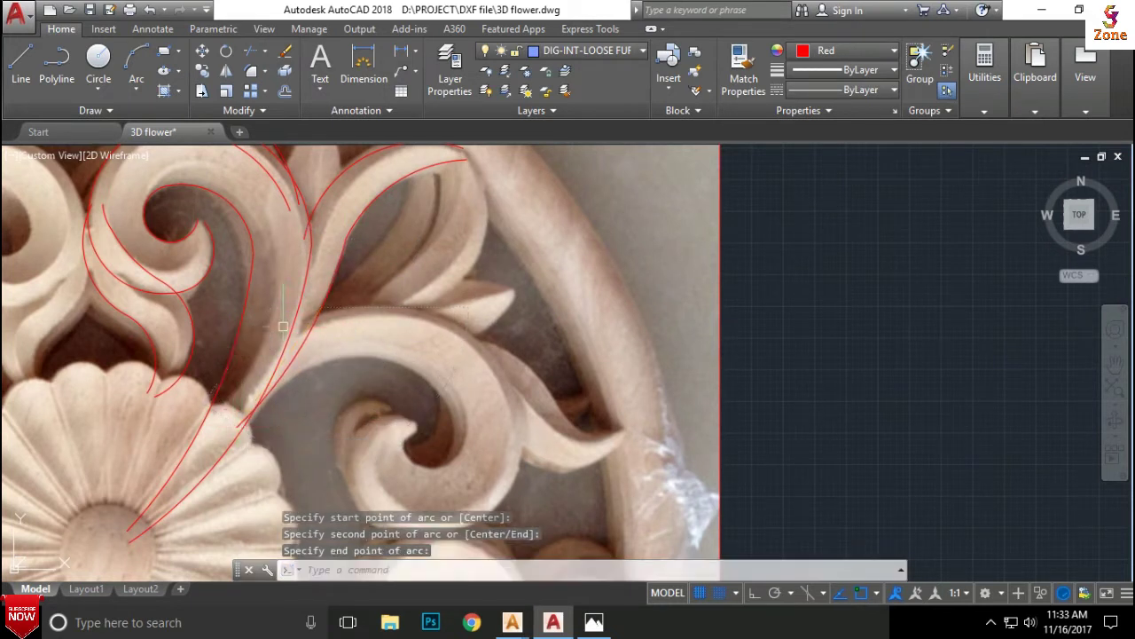
pyautogui.click(346, 238)
pyautogui.write('J')
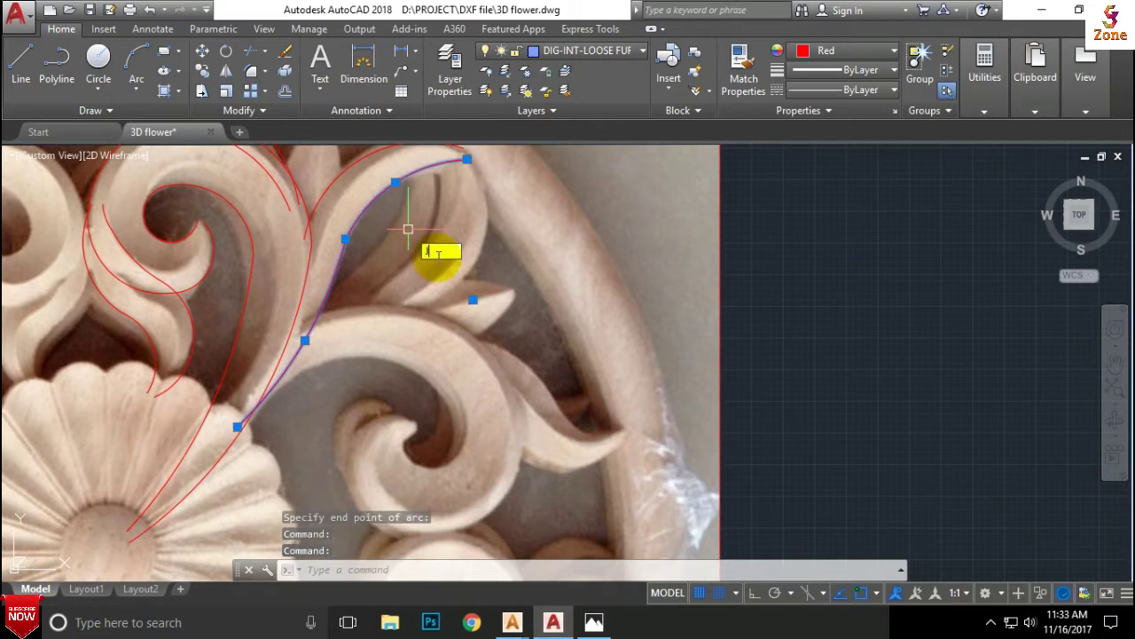
pyautogui.press('Return')
pyautogui.scroll(3, 346, 235)
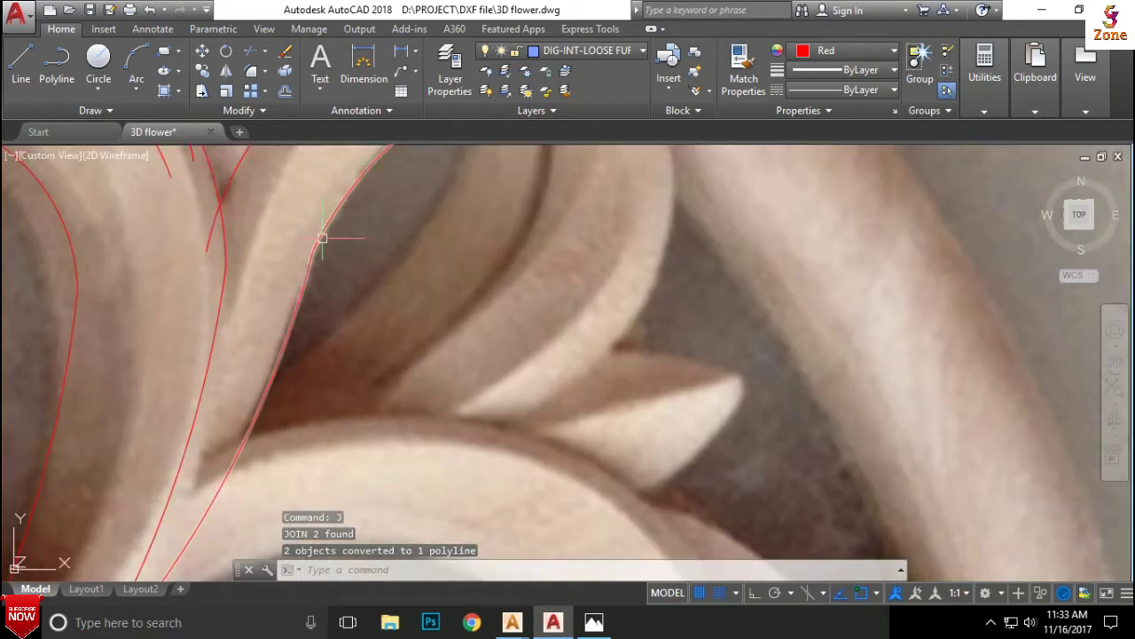
pyautogui.click(322, 238)
pyautogui.click(315, 245)
# Step: Draw a 3-point arc down the leaf edge
pyautogui.scroll(-3, 328, 257)
pyautogui.click(137, 66)
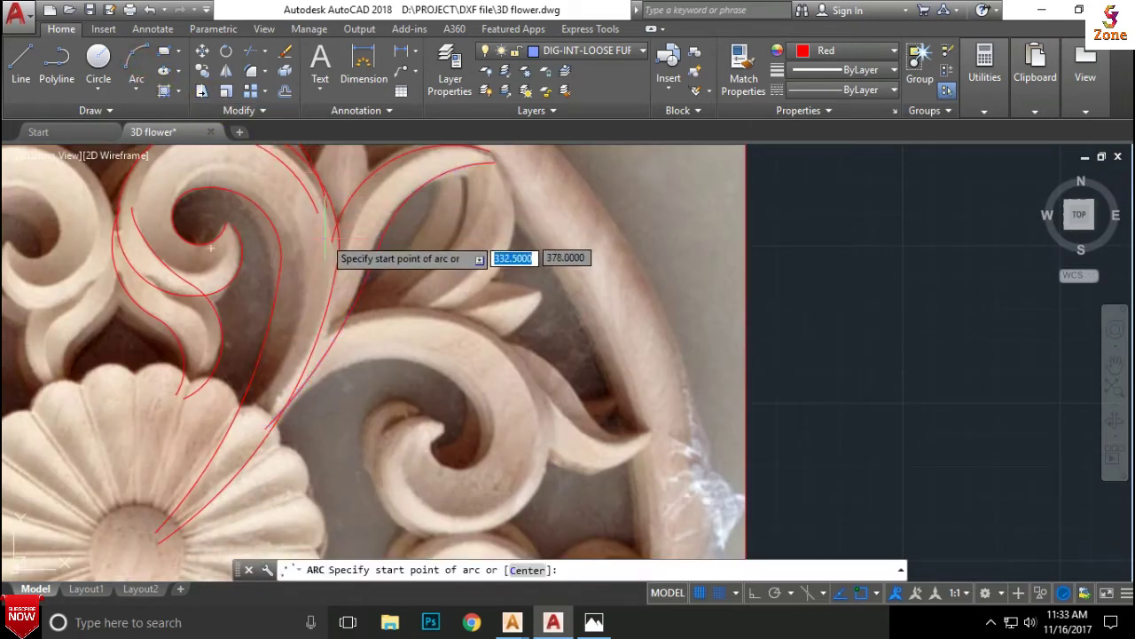
pyautogui.click(331, 240)
pyautogui.click(319, 303)
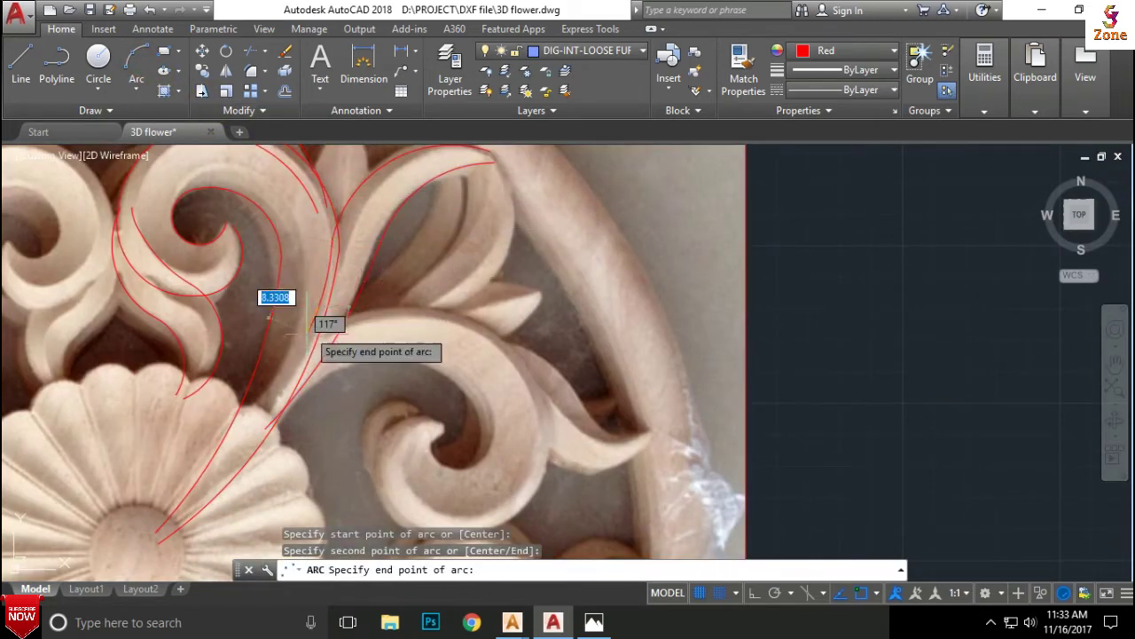
pyautogui.click(276, 404)
pyautogui.scroll(-2, 327, 285)
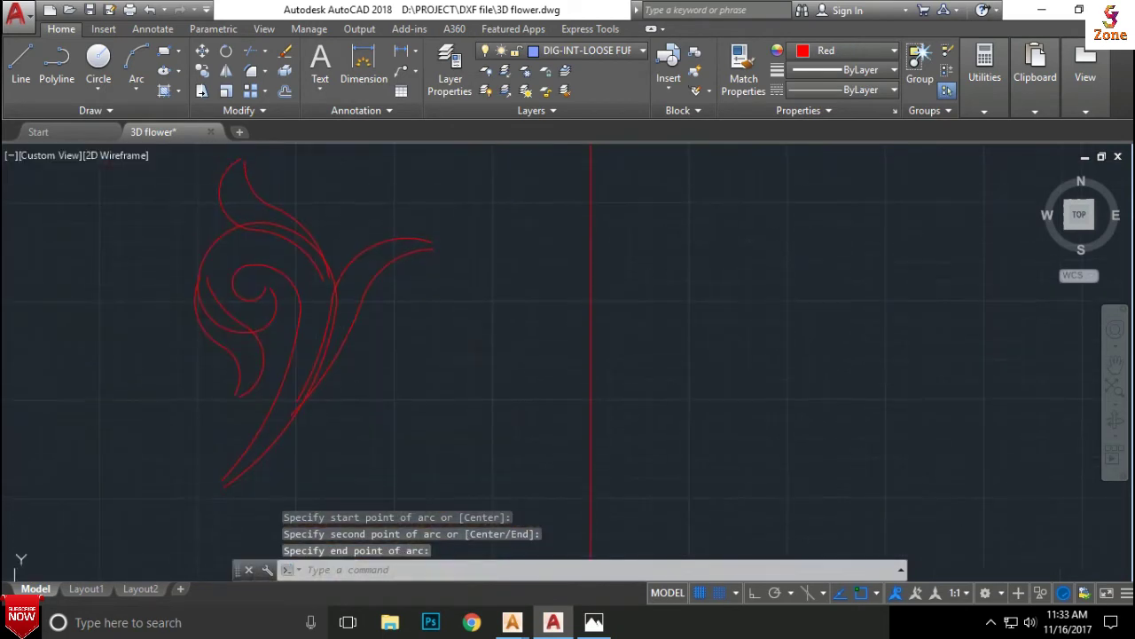
pyautogui.scroll(4, 324, 319)
# Step: Stretch that arc's end onto the leaf edge and join it to the adjacent curve
pyautogui.click(320, 344)
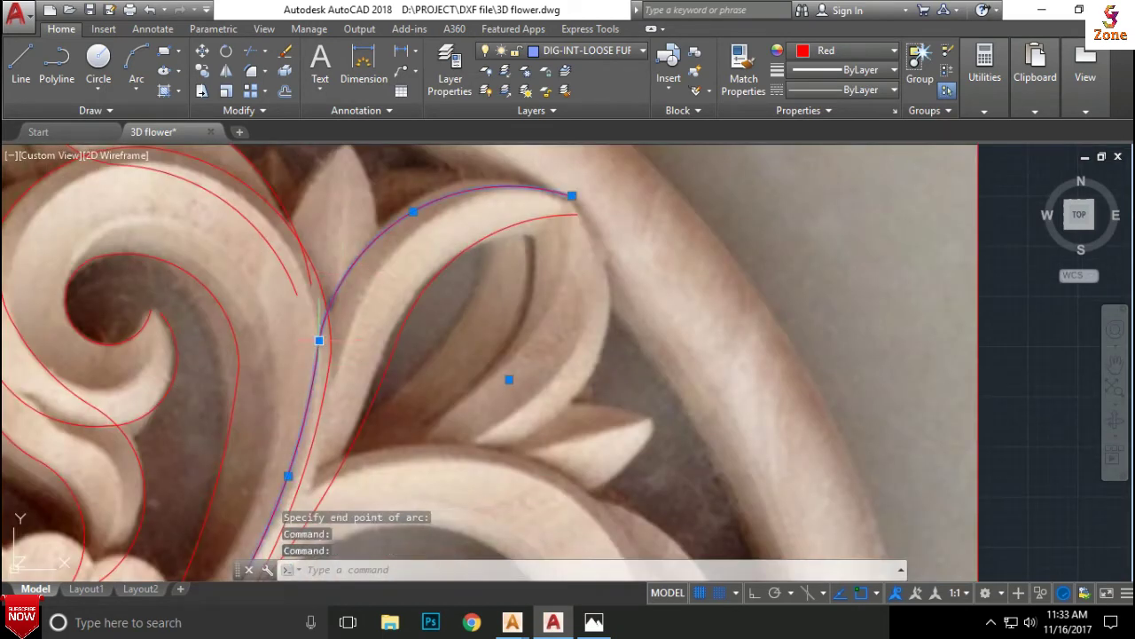
pyautogui.scroll(4, 321, 339)
pyautogui.click(311, 341)
pyautogui.click(321, 363)
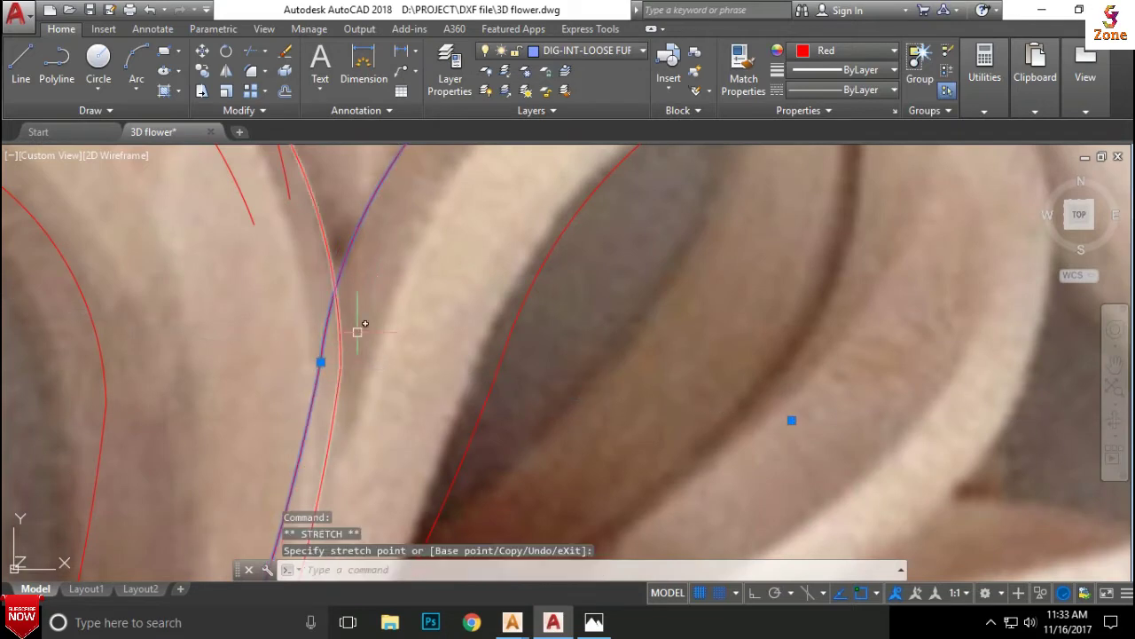
pyautogui.write('J')
pyautogui.press('Return')
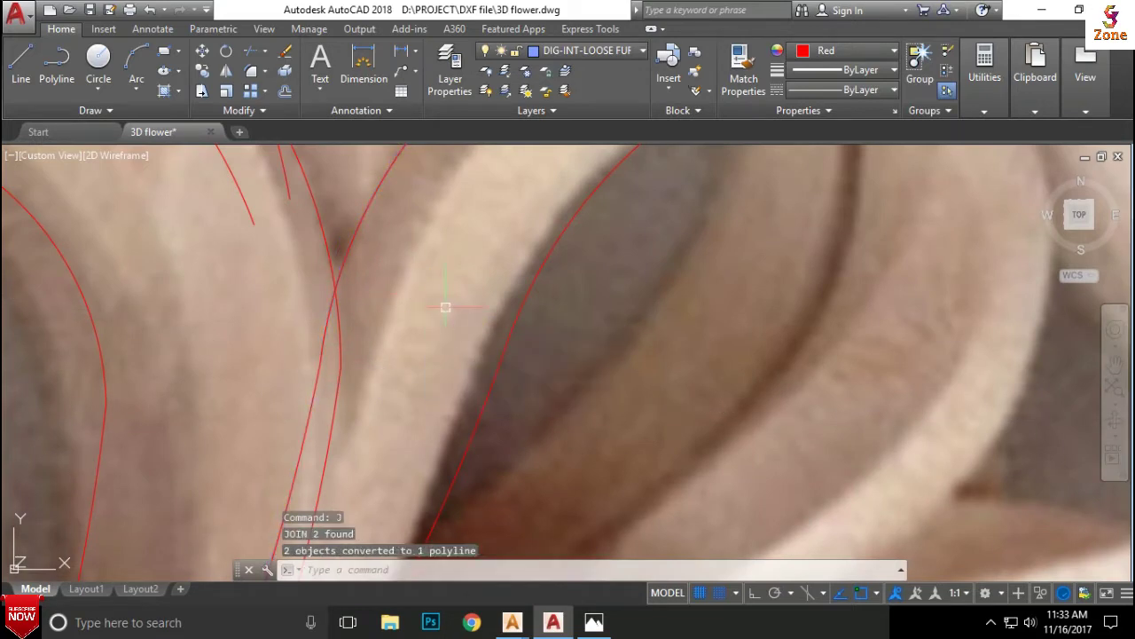
pyautogui.scroll(-2, 443, 309)
pyautogui.scroll(-3, 497, 293)
pyautogui.scroll(4, 470, 213)
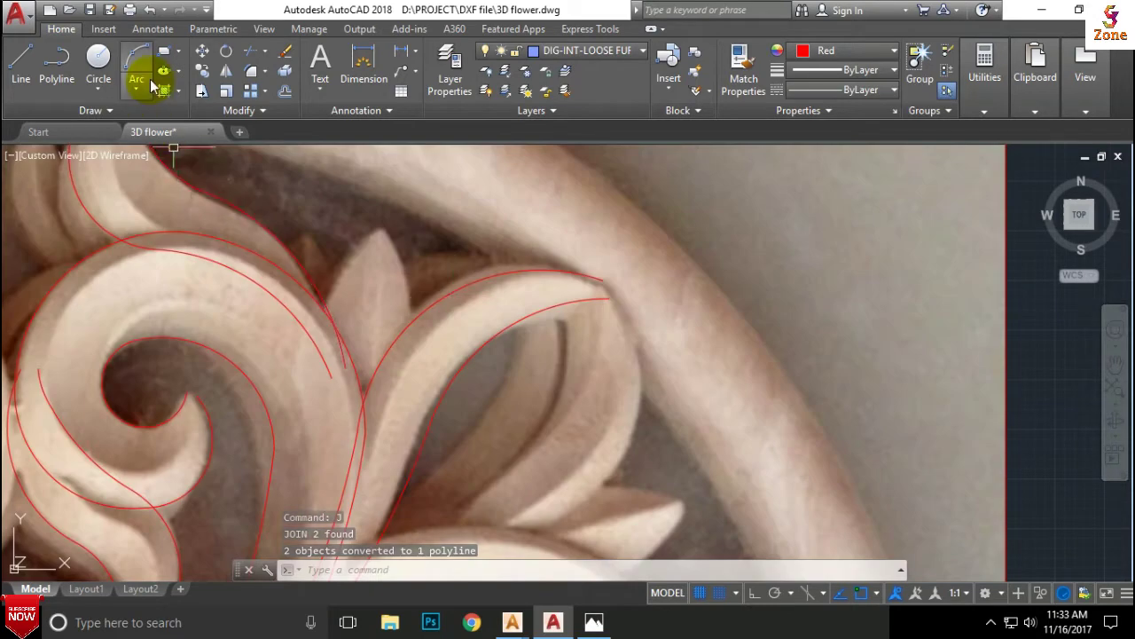
# Step: Outline the small pointed petal with two arcs meeting at its tip
pyautogui.click(151, 86)
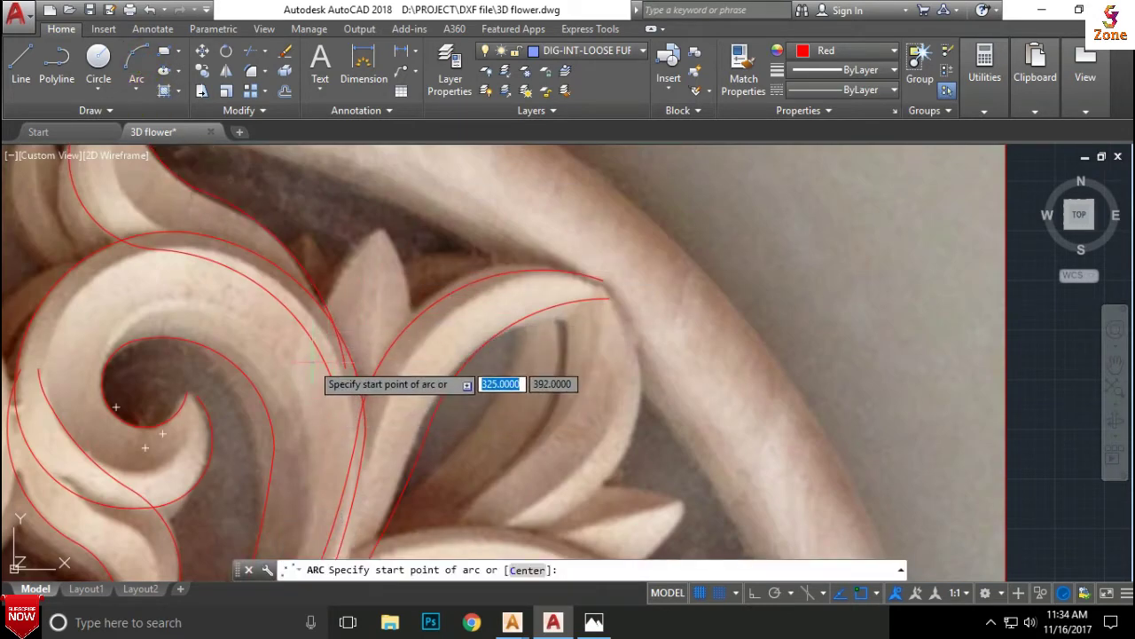
pyautogui.click(348, 424)
pyautogui.click(324, 325)
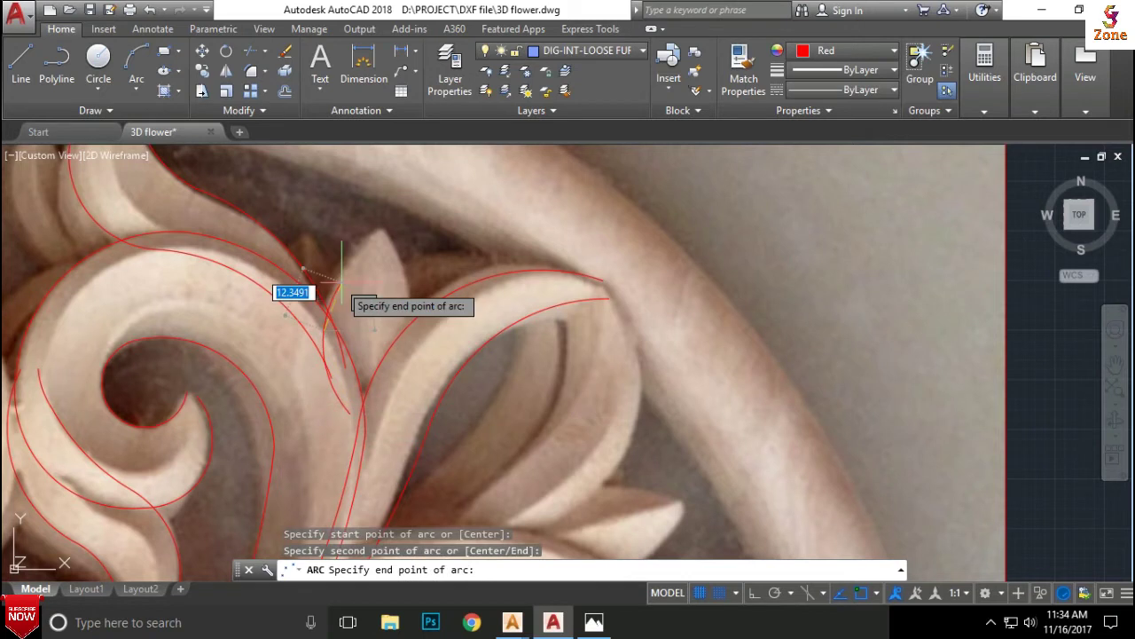
pyautogui.click(372, 230)
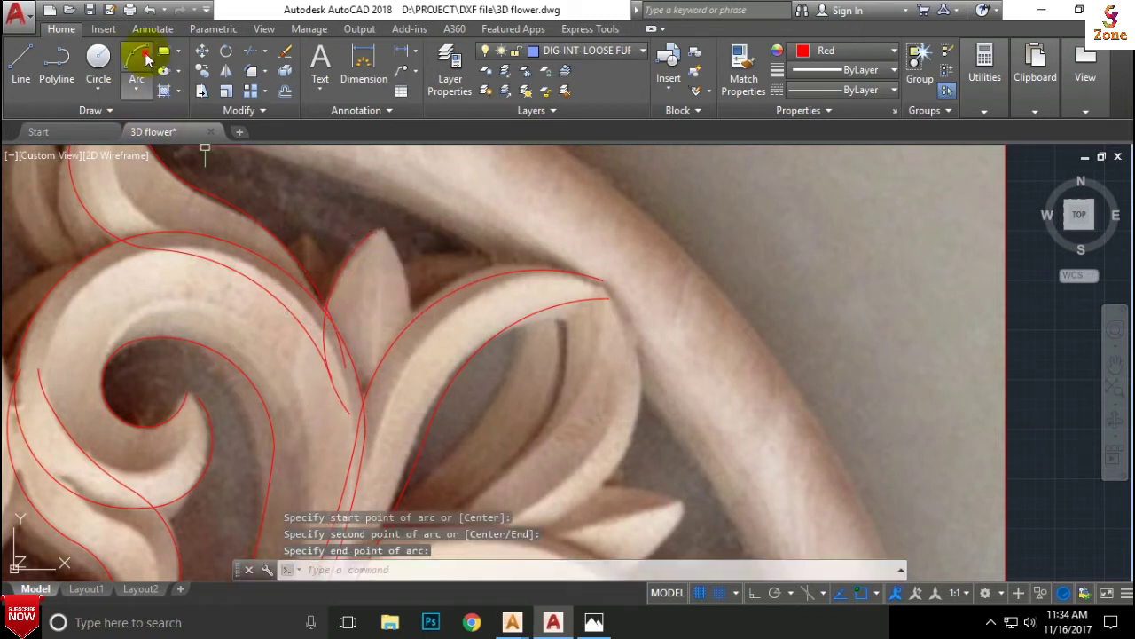
pyautogui.click(146, 59)
pyautogui.click(387, 233)
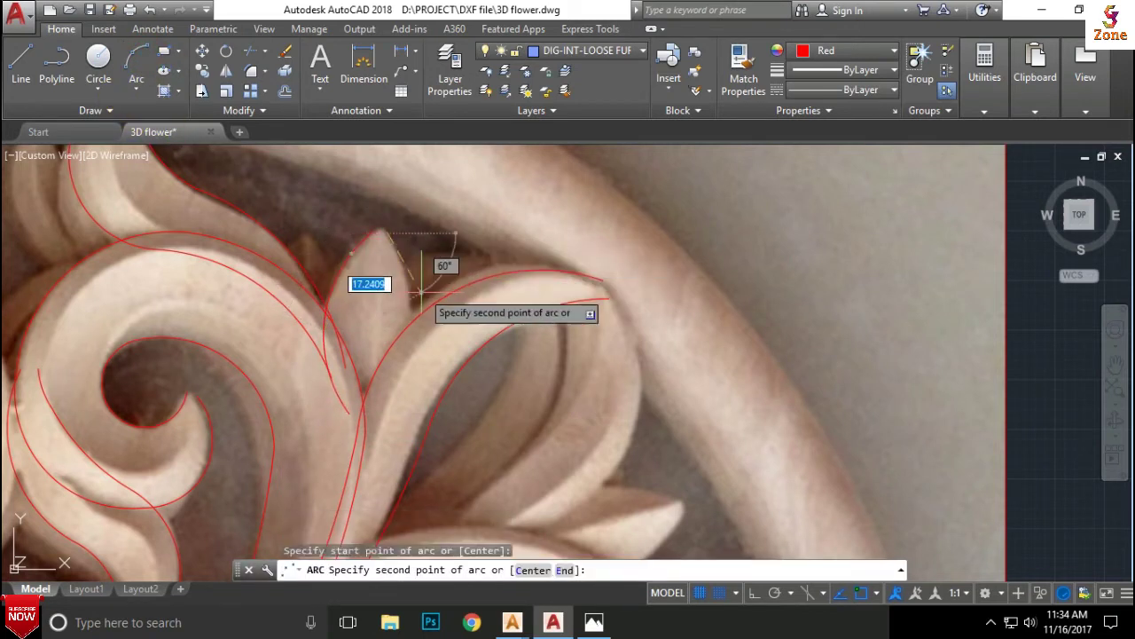
pyautogui.click(409, 293)
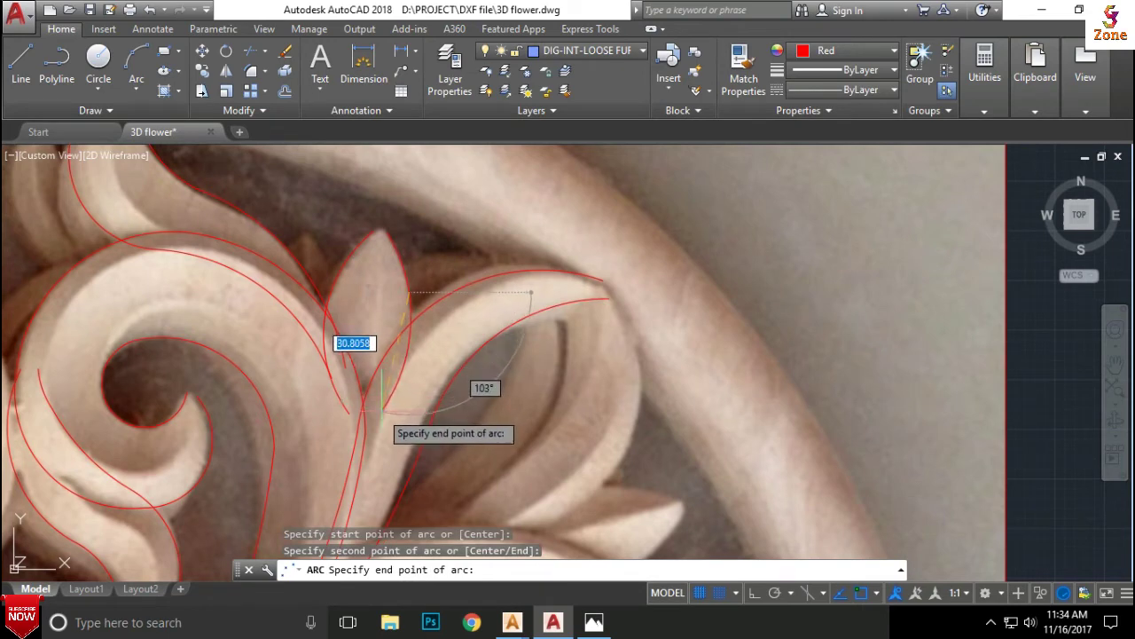
pyautogui.click(530, 292)
pyautogui.scroll(-7, 487, 293)
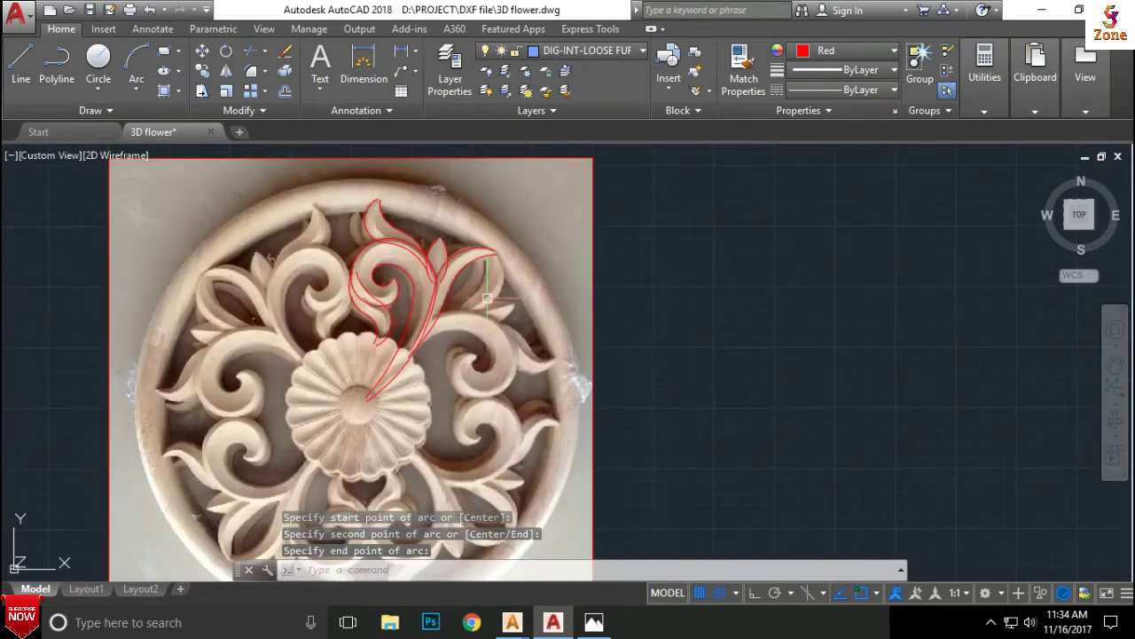
# Step: Draw a circle centred on the rosette, sized to its inner ring
pyautogui.click(99, 59)
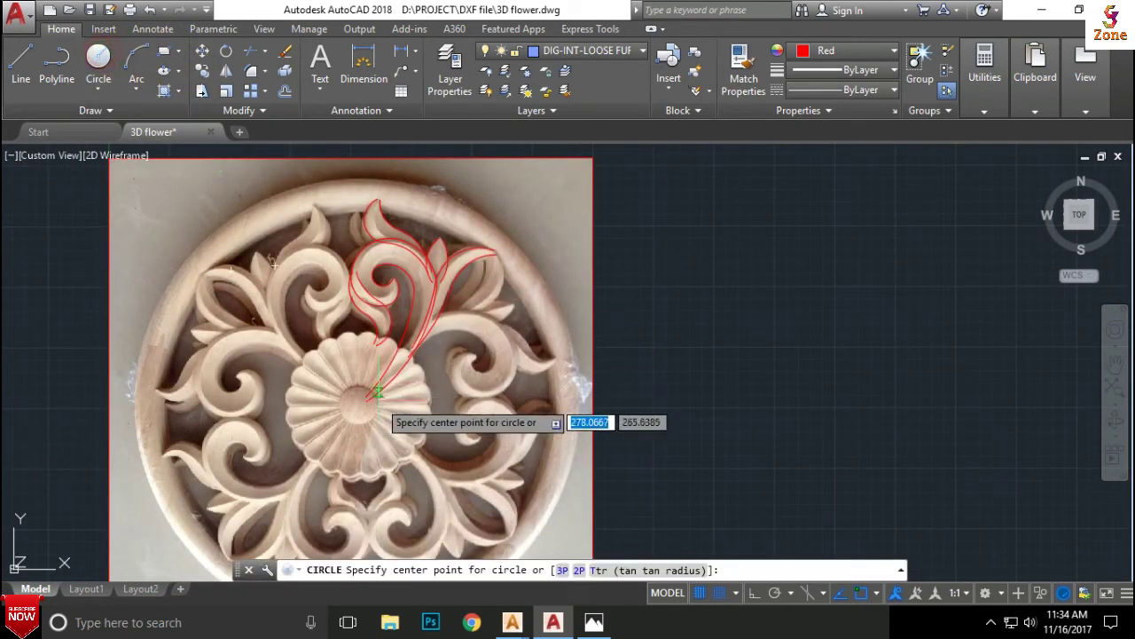
pyautogui.scroll(4, 364, 384)
pyautogui.click(380, 435)
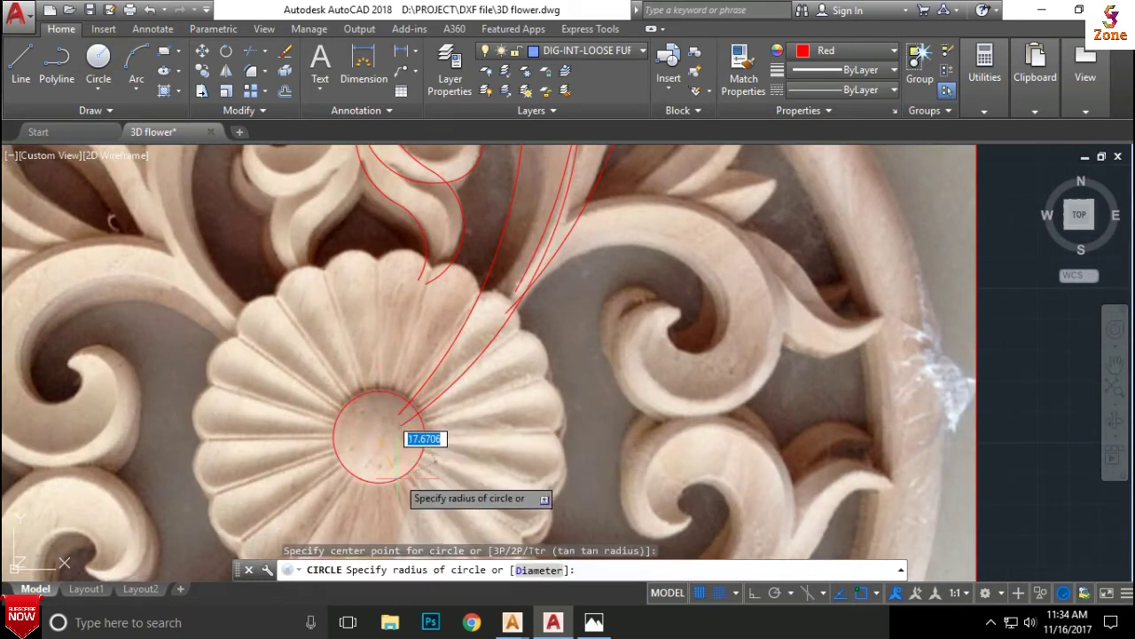
pyautogui.click(400, 486)
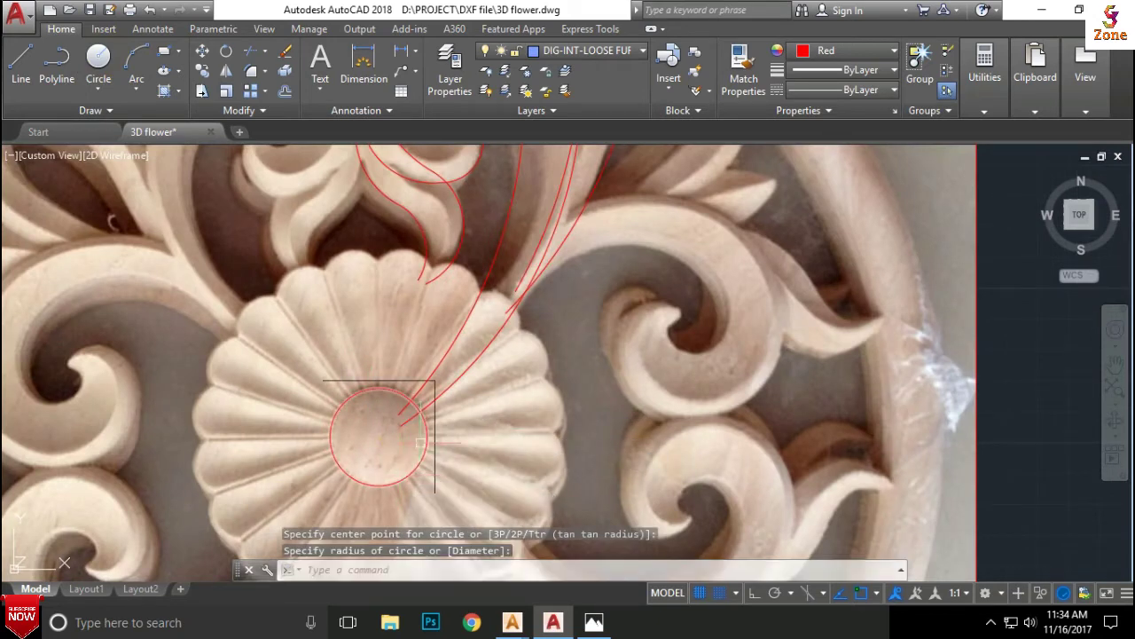
pyautogui.scroll(-5, 403, 381)
pyautogui.click(99, 58)
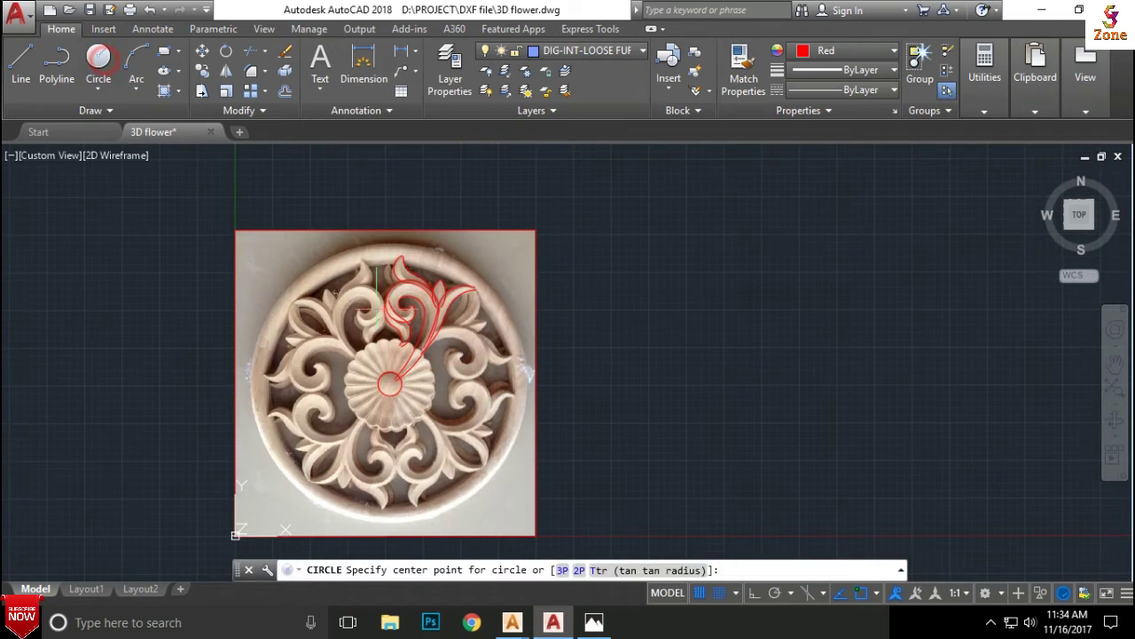
# Step: Draw a large circle from the rosette centre out to the carving's outer rim
pyautogui.click(392, 382)
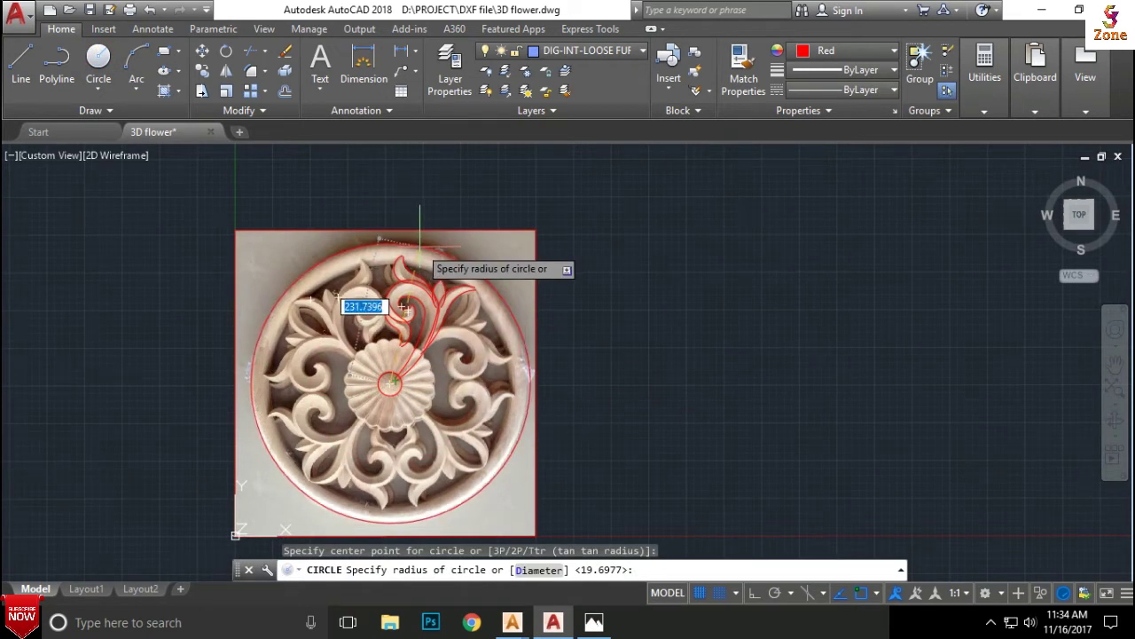
pyautogui.click(420, 240)
pyautogui.scroll(4, 417, 242)
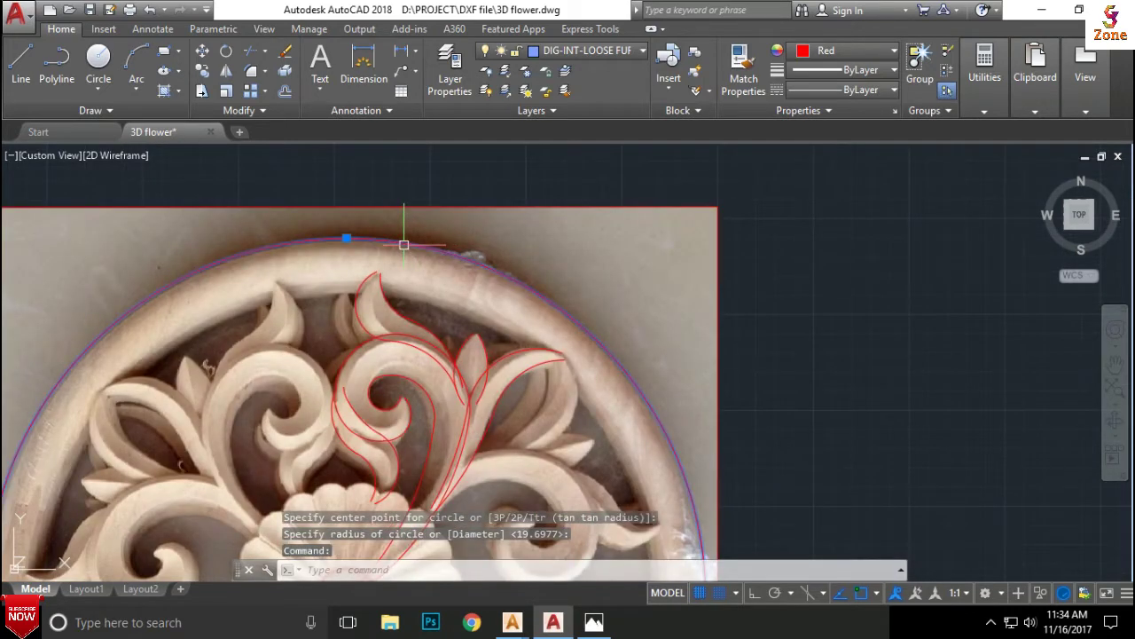
pyautogui.write('O')
# Step: Offset the rim circle inward to make a concentric copy at the inner rim
pyautogui.press('Return')
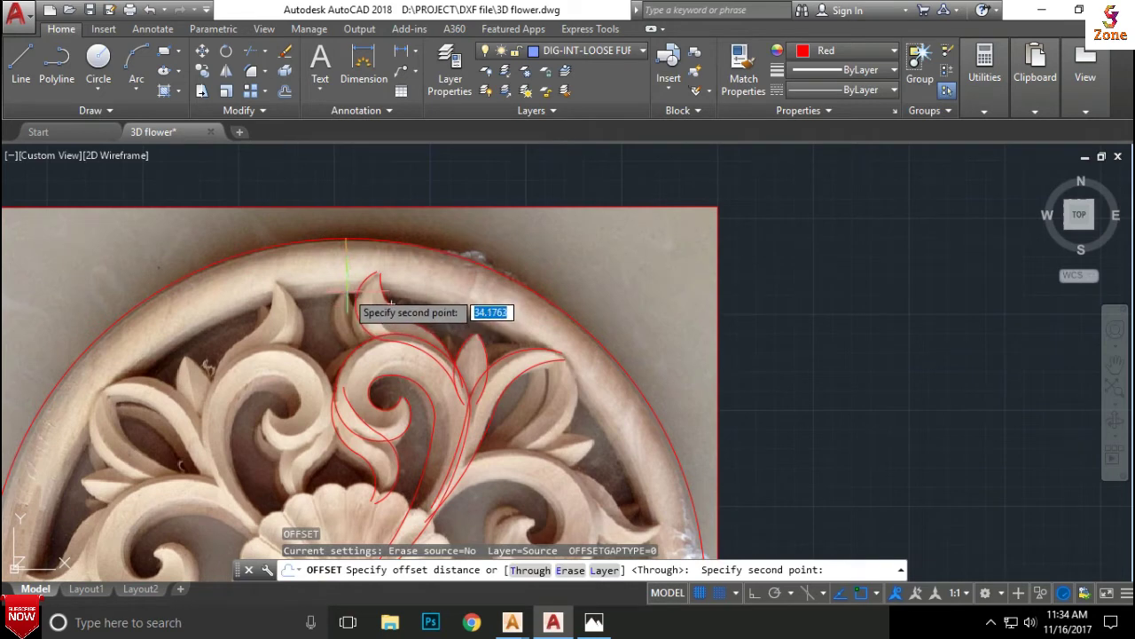
pyautogui.click(390, 304)
pyautogui.click(394, 306)
pyautogui.scroll(-5, 443, 302)
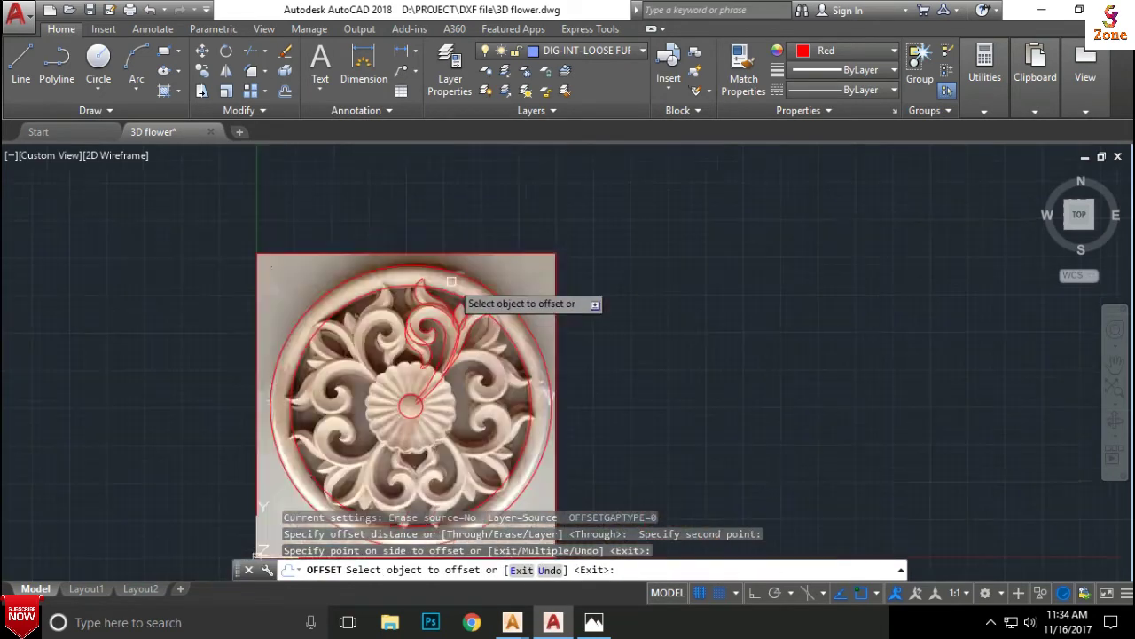
pyautogui.scroll(-1, 447, 240)
pyautogui.press('Escape')
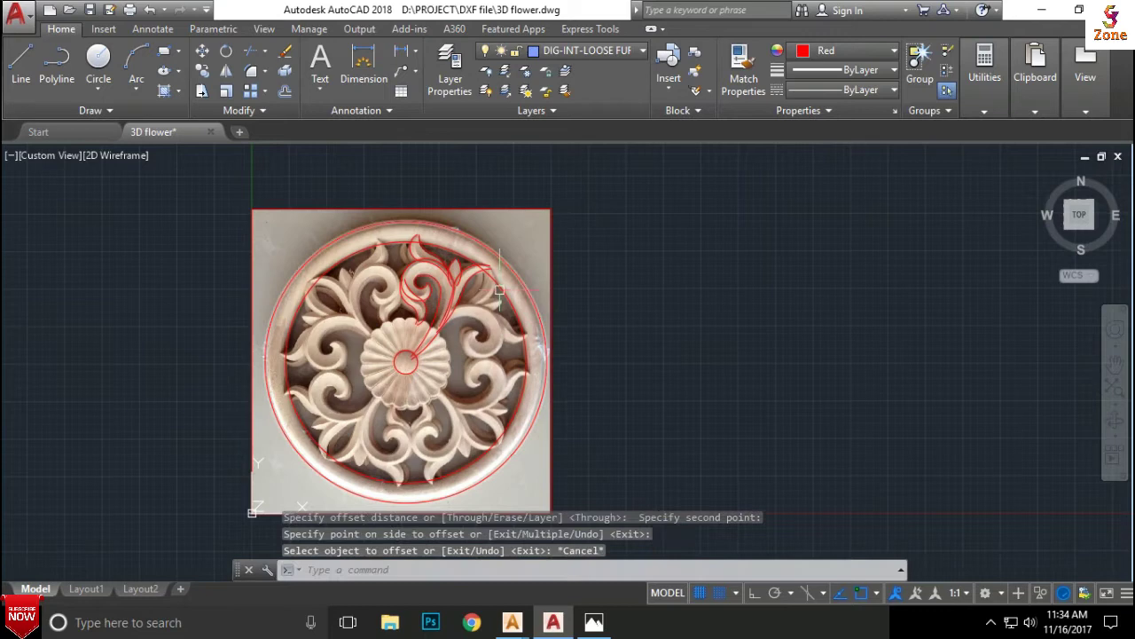
pyautogui.scroll(5, 493, 291)
pyautogui.scroll(3, 492, 291)
pyautogui.scroll(-3, 497, 261)
pyautogui.scroll(3, 284, 337)
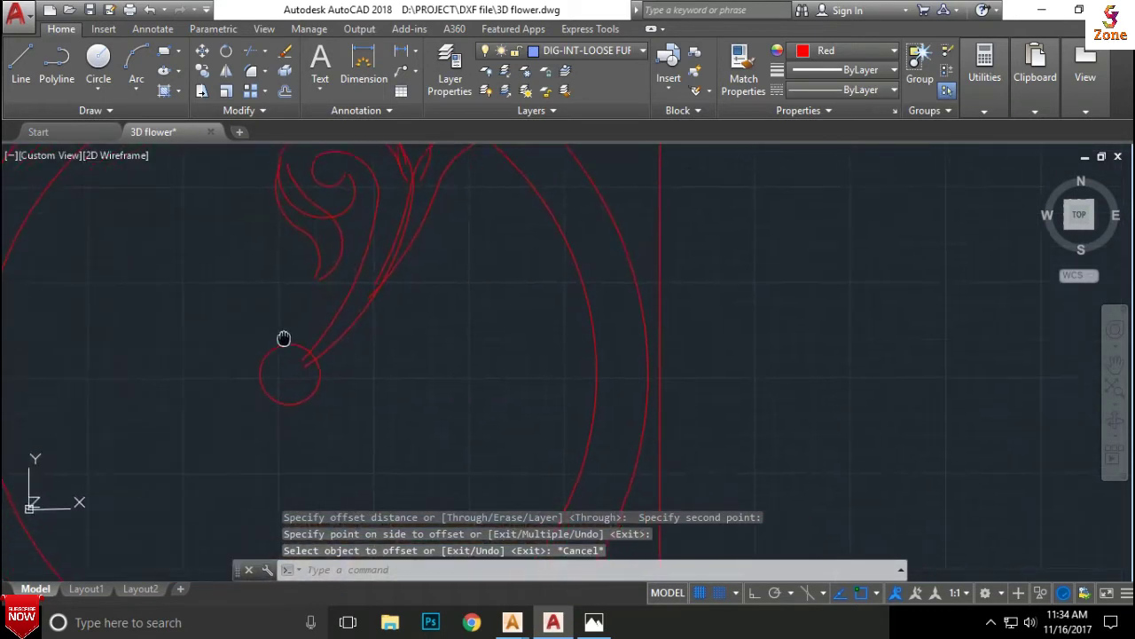
pyautogui.scroll(-3, 288, 366)
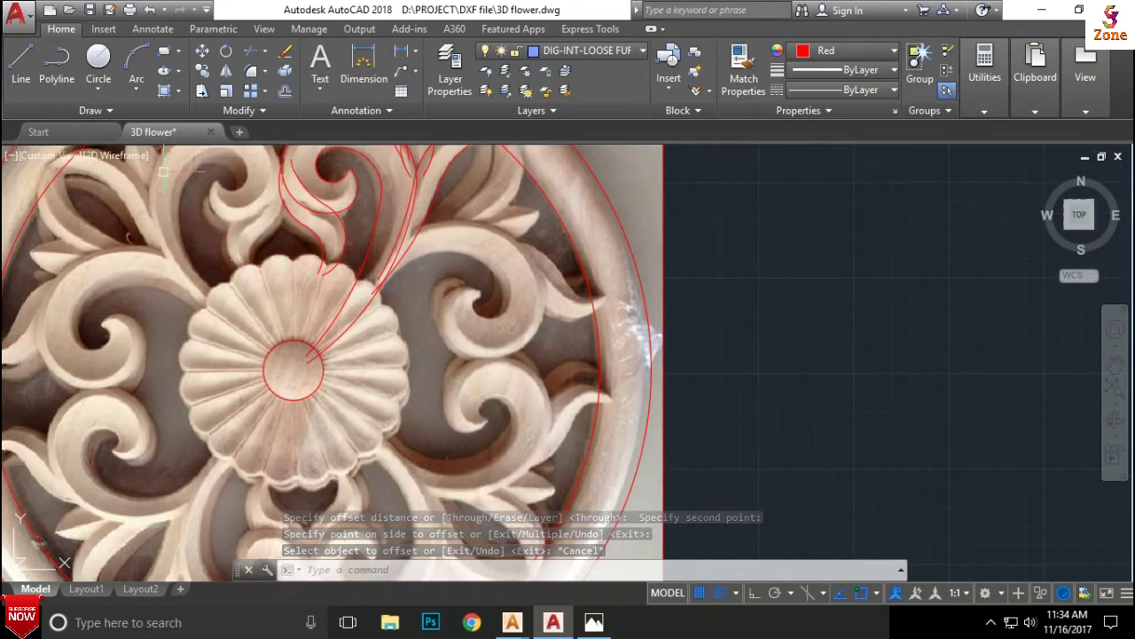
# Step: Start an arc from a petal edge, then abandon it unfinished
pyautogui.click(138, 57)
pyautogui.scroll(3, 275, 302)
pyautogui.scroll(1, 230, 275)
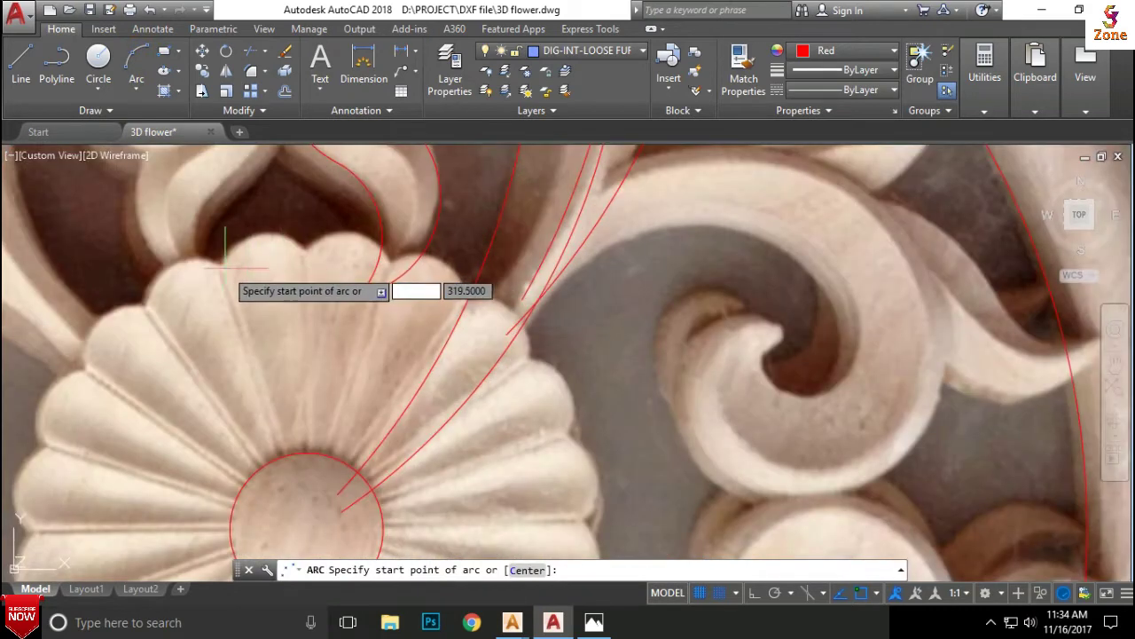
pyautogui.click(221, 265)
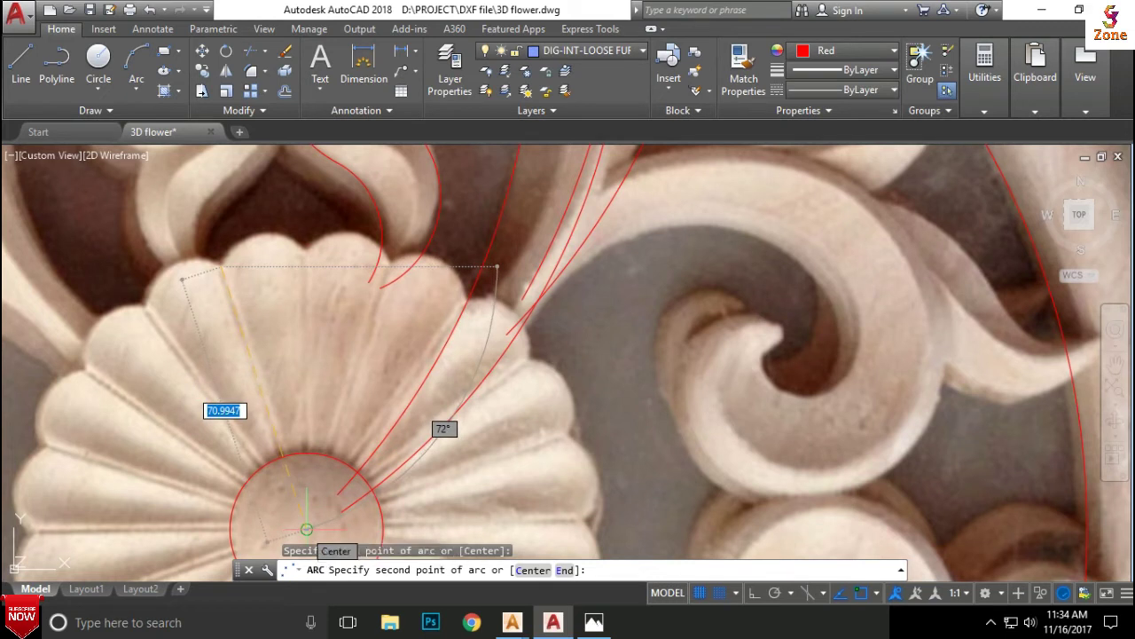
pyautogui.click(330, 454)
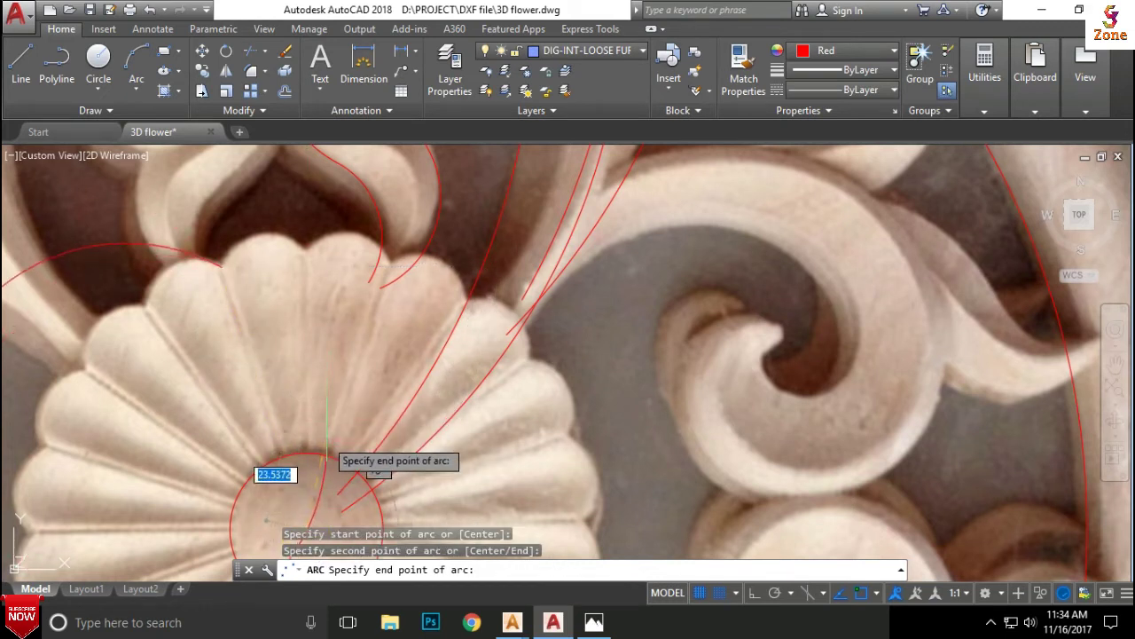
pyautogui.press('Escape')
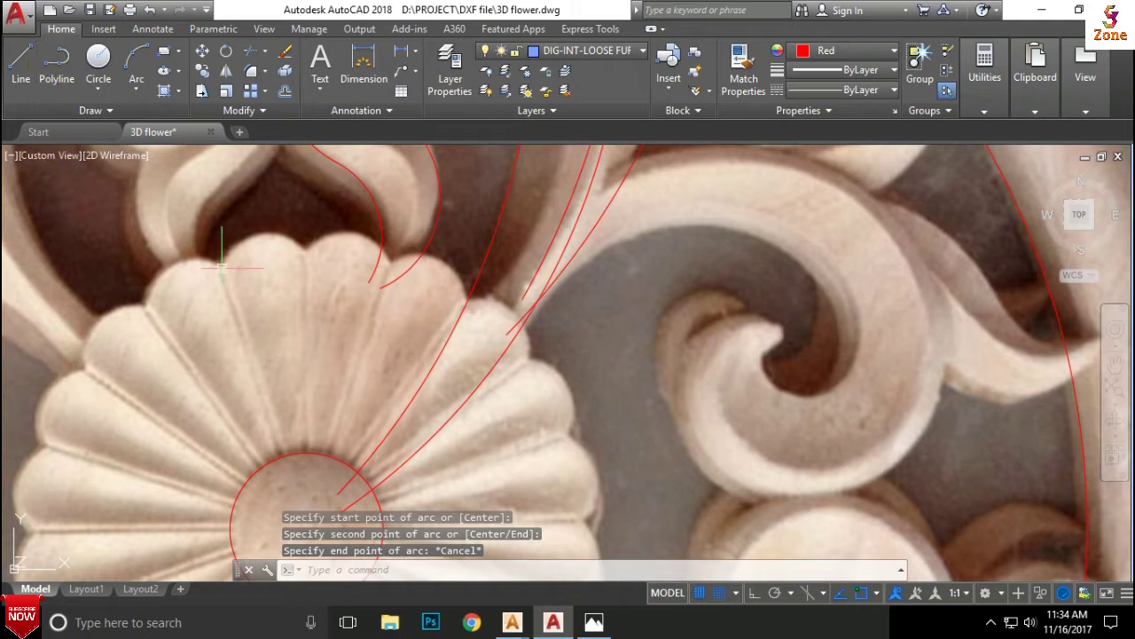
# Step: Draw a straight line from a petal edge down into the centre circle
pyautogui.click(21, 61)
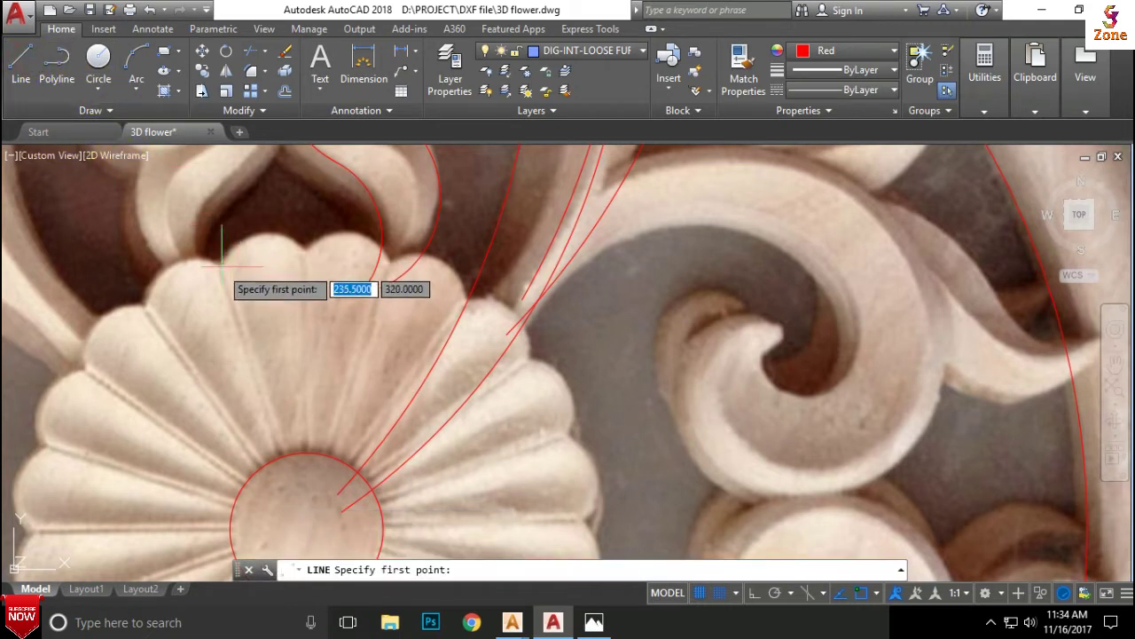
pyautogui.scroll(-1, 278, 471)
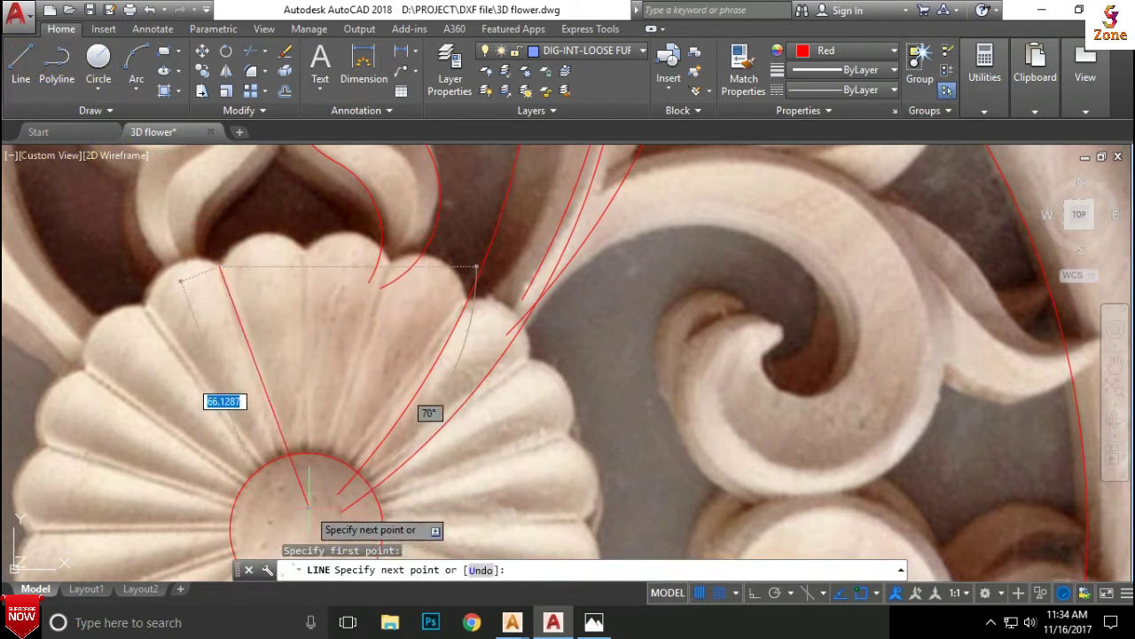
pyautogui.scroll(-1, 278, 438)
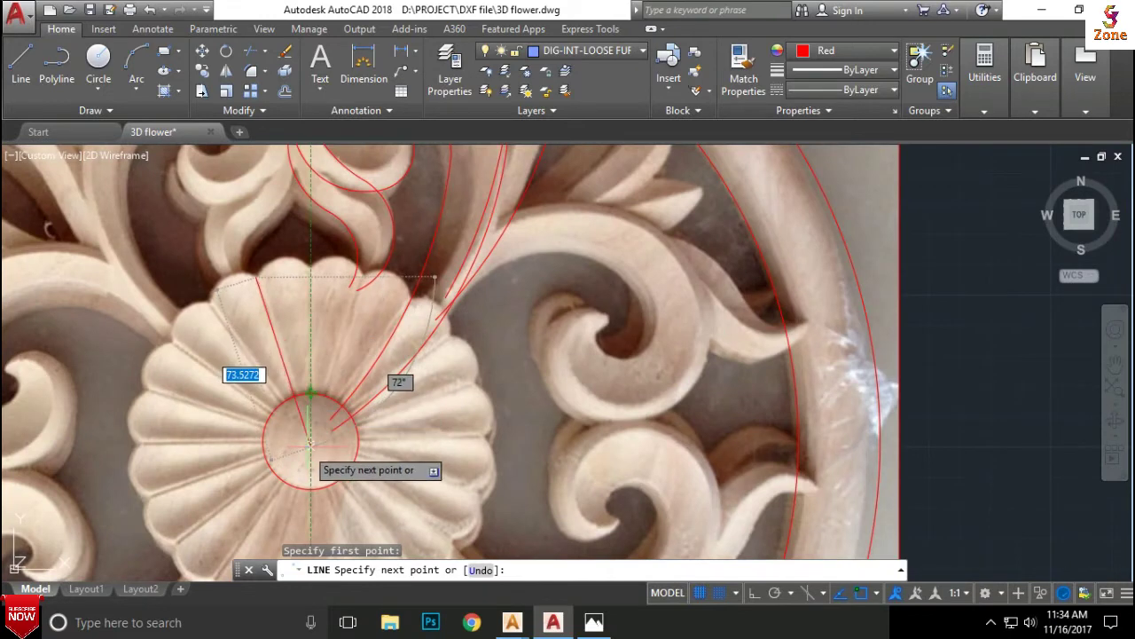
pyautogui.click(310, 441)
pyautogui.press('Escape')
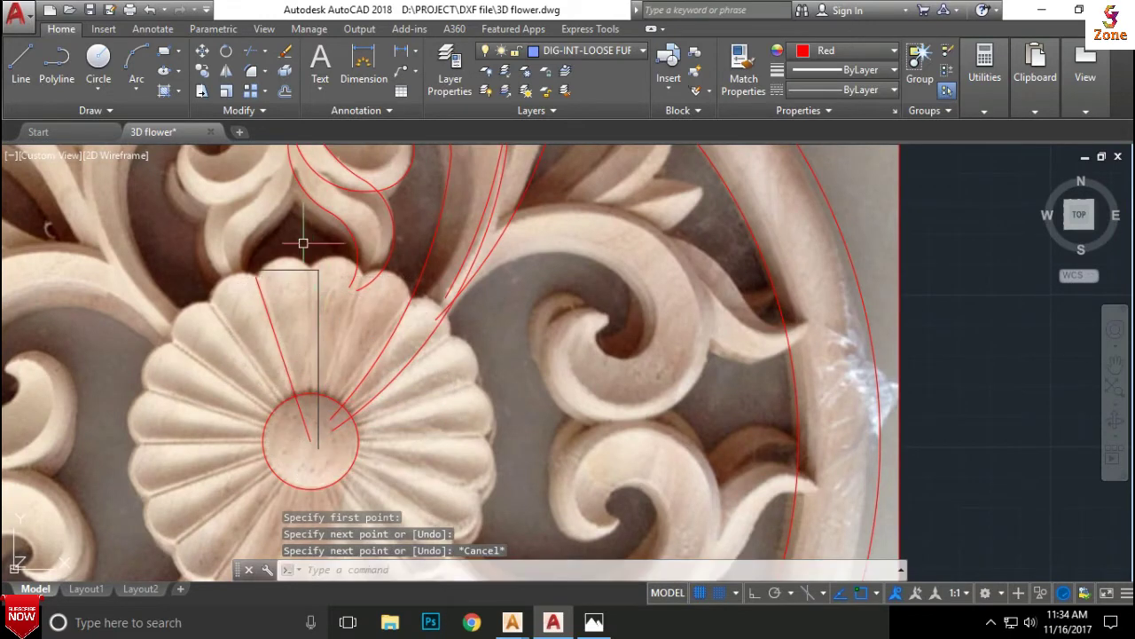
# Step: Draw a second line from a petal's top edge to the centre circle
pyautogui.click(20, 62)
pyautogui.scroll(3, 275, 257)
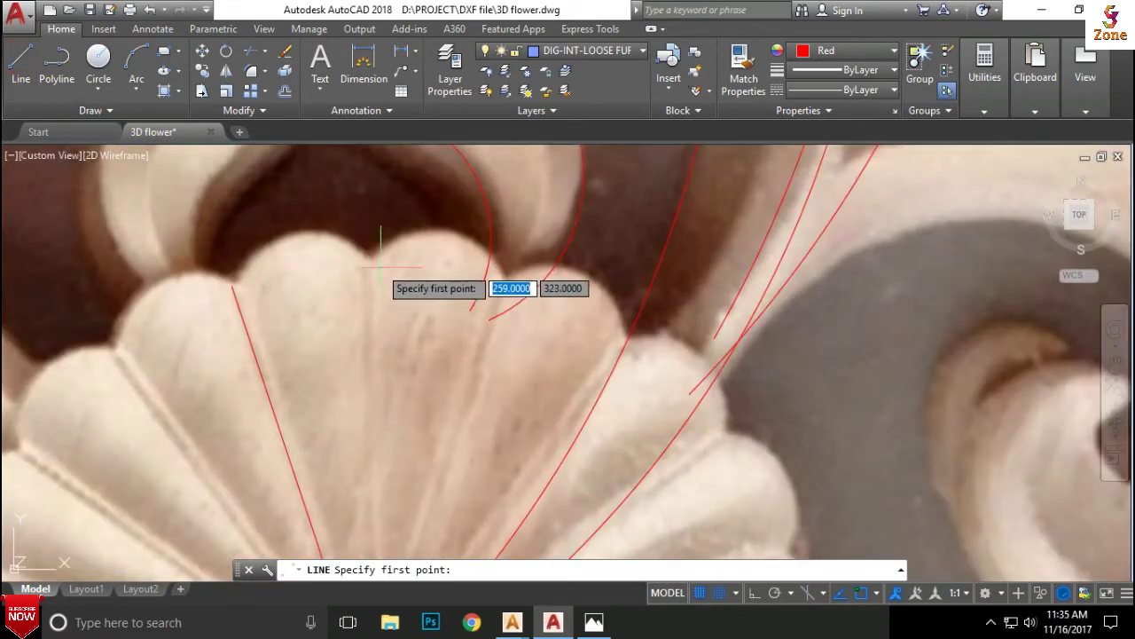
pyautogui.click(372, 262)
pyautogui.scroll(-5, 377, 293)
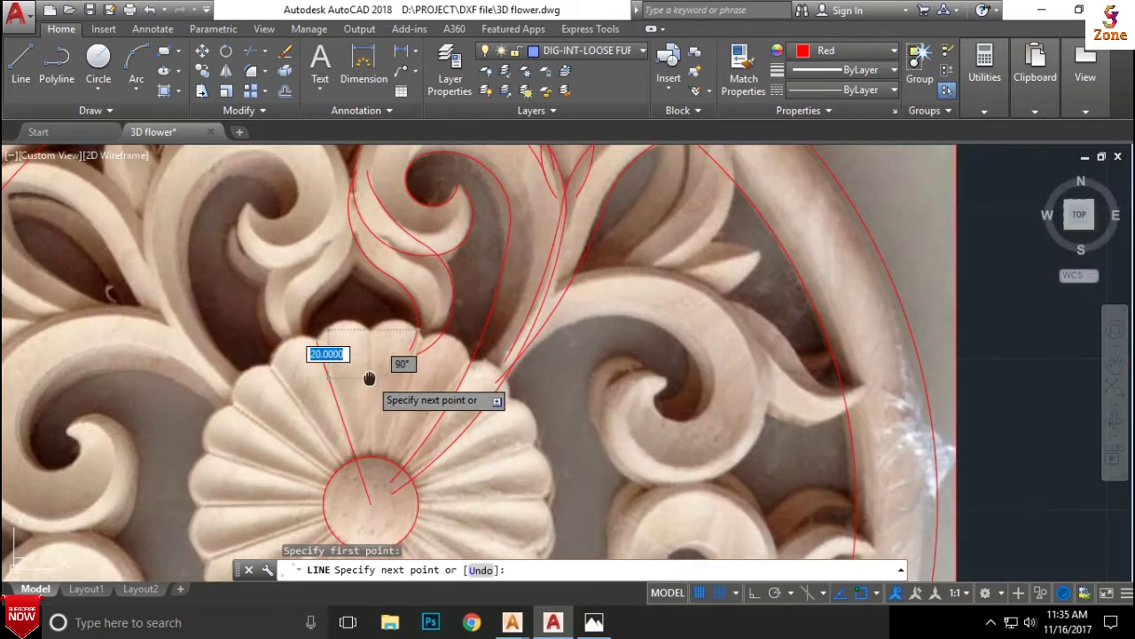
pyautogui.click(376, 433)
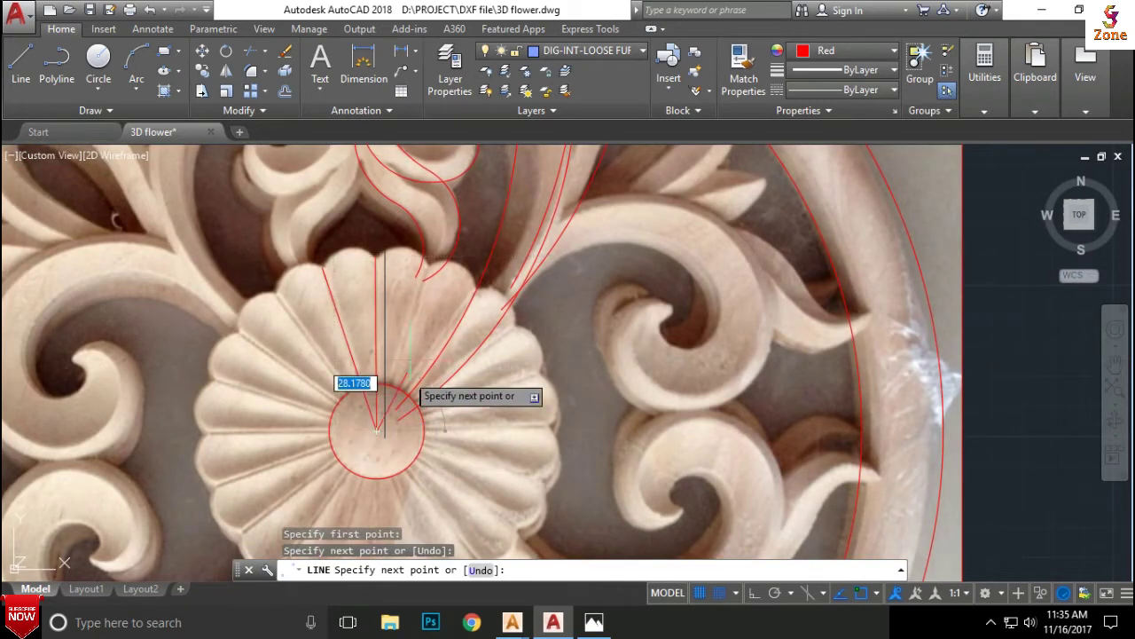
pyautogui.press('Escape')
pyautogui.scroll(3, 377, 266)
pyautogui.scroll(2, 373, 305)
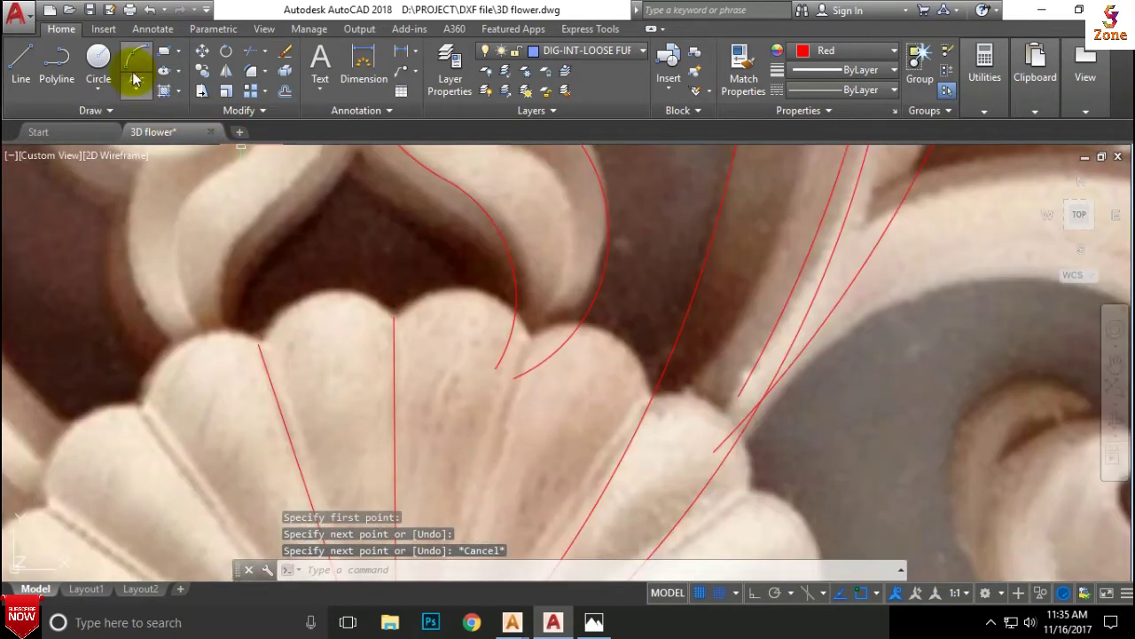
# Step: Draw a 3-point arc across the petal crown between the two side lines' tops
pyautogui.click(137, 67)
pyautogui.click(259, 341)
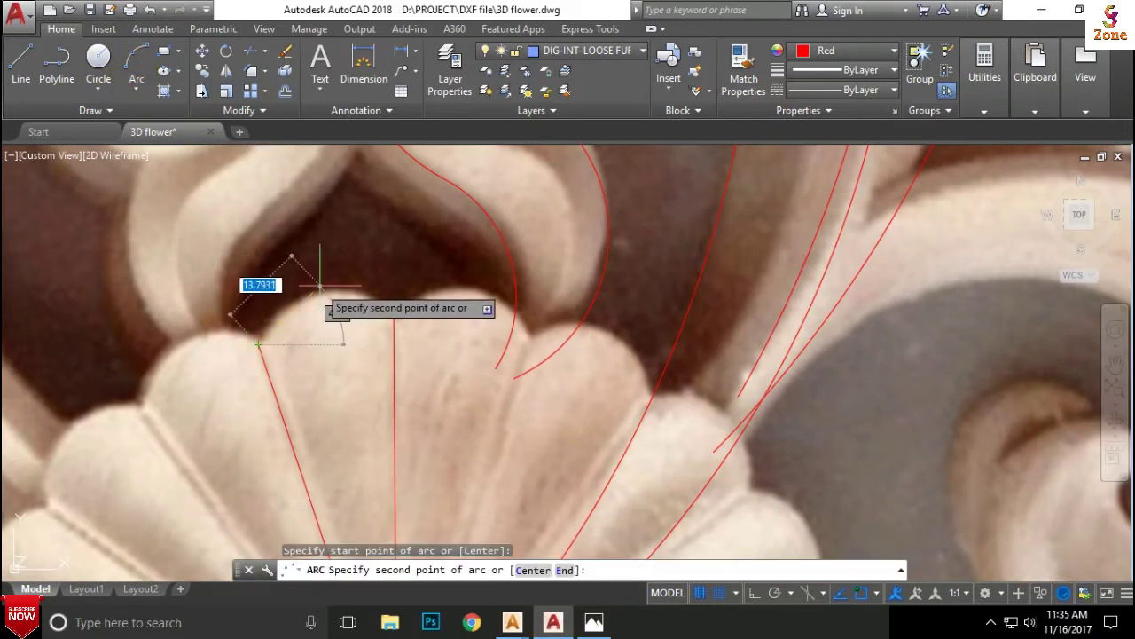
pyautogui.click(321, 286)
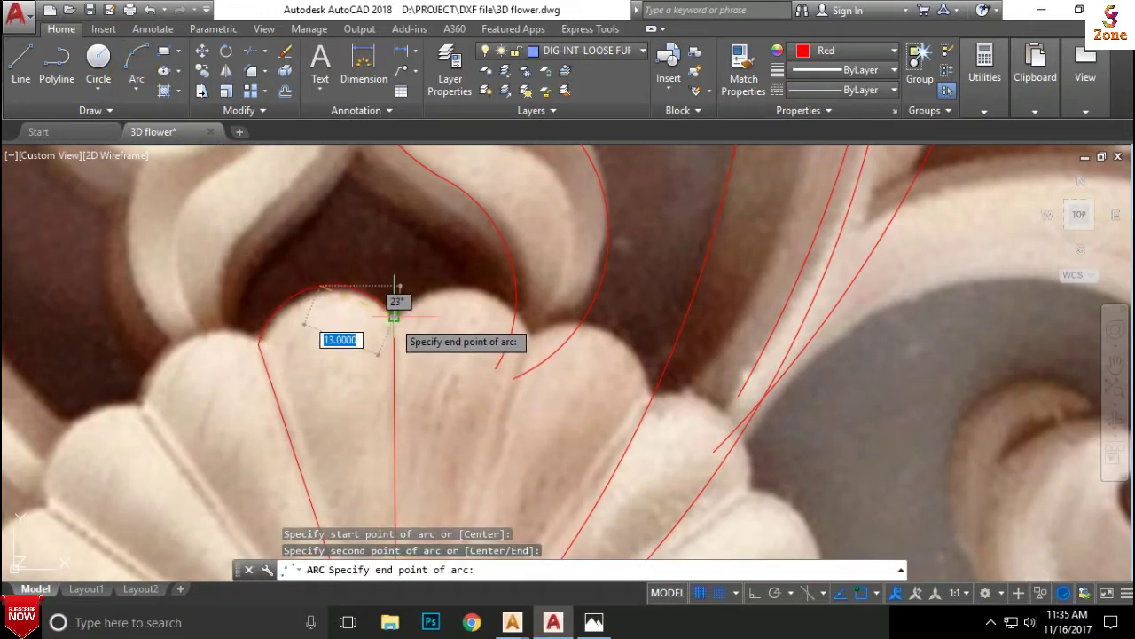
pyautogui.click(394, 286)
pyautogui.scroll(3, 313, 337)
# Step: Join the new arc and its side lines into one polyline with JOIN
pyautogui.click(178, 348)
pyautogui.click(188, 384)
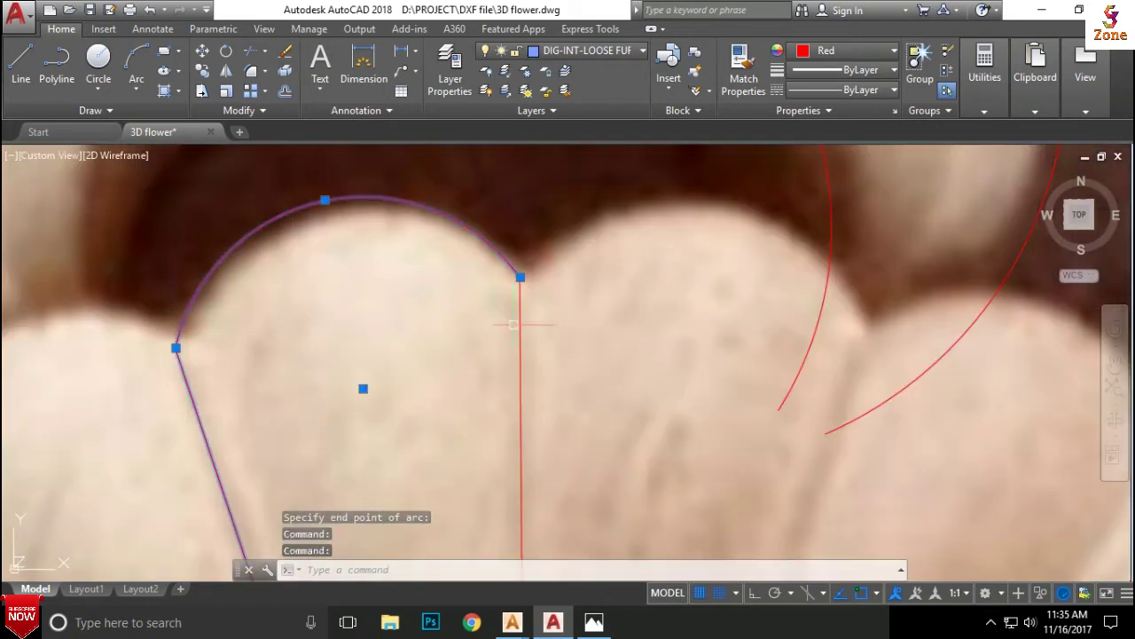
pyautogui.write('j')
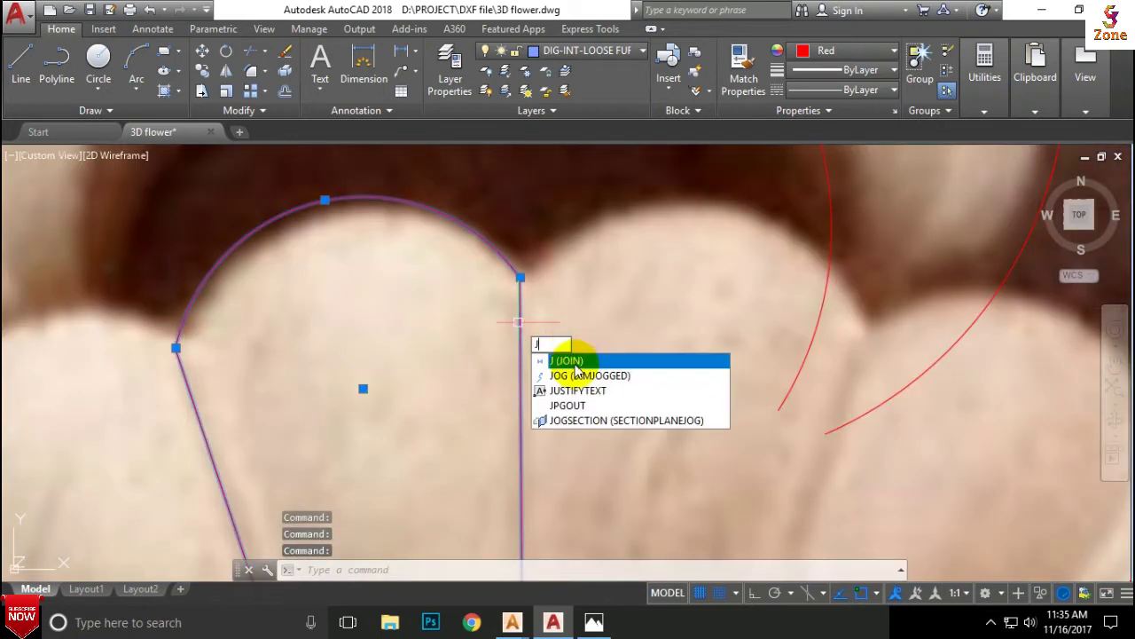
pyautogui.press('Return')
# Step: Drag the polyline's corner grips to follow the petal edges
pyautogui.click(520, 277)
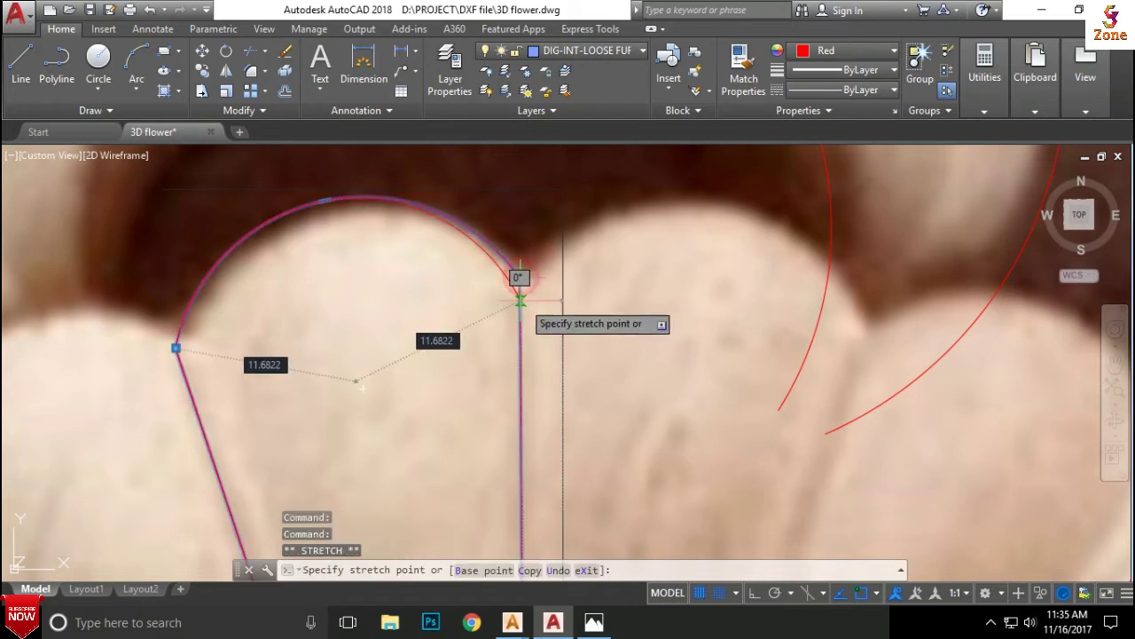
pyautogui.click(519, 332)
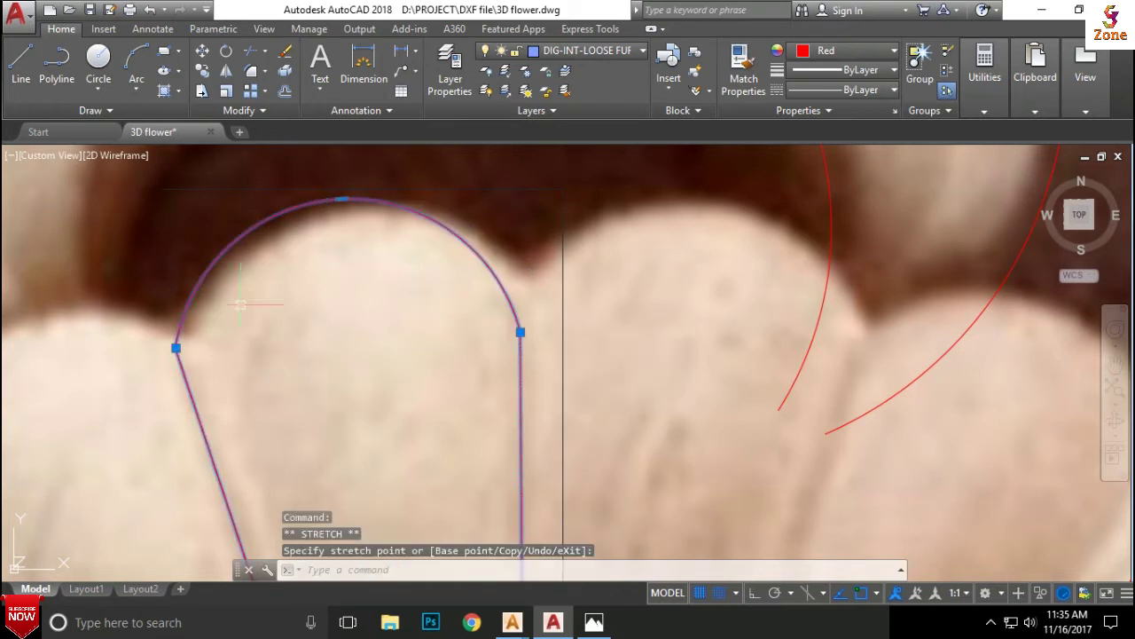
pyautogui.click(190, 393)
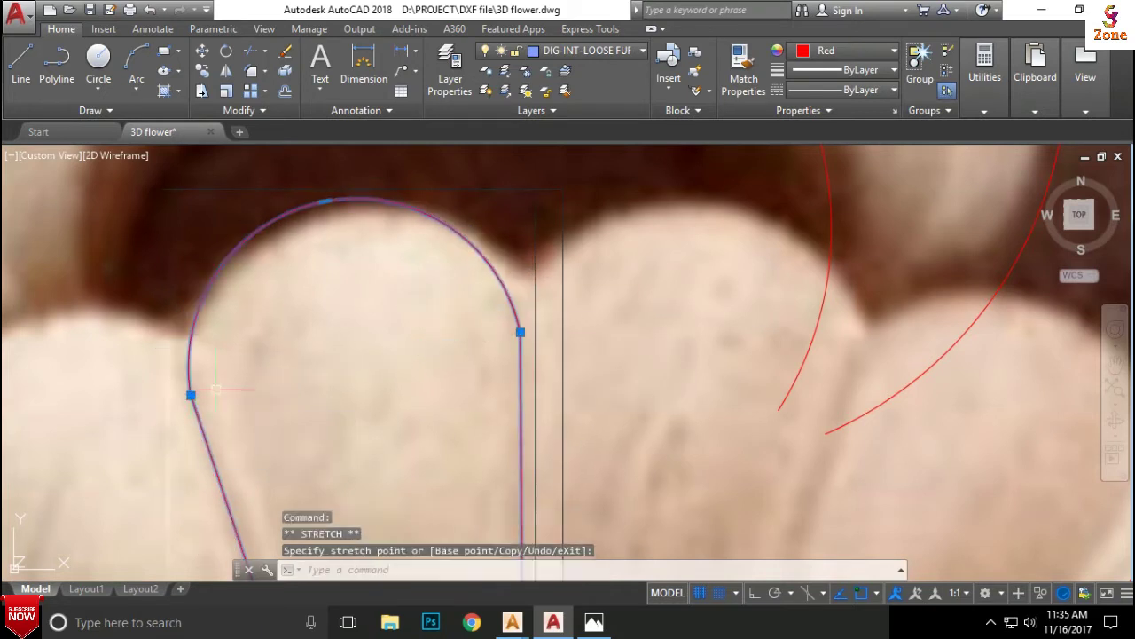
pyautogui.scroll(-5, 328, 351)
pyautogui.moveTo(328, 350)
pyautogui.mouseDown(button='middle')
pyautogui.moveTo(345, 299)
pyautogui.moveTo(360, 300)
pyautogui.mouseUp(button='middle')
pyautogui.press('Escape')
pyautogui.scroll(-3, 360, 309)
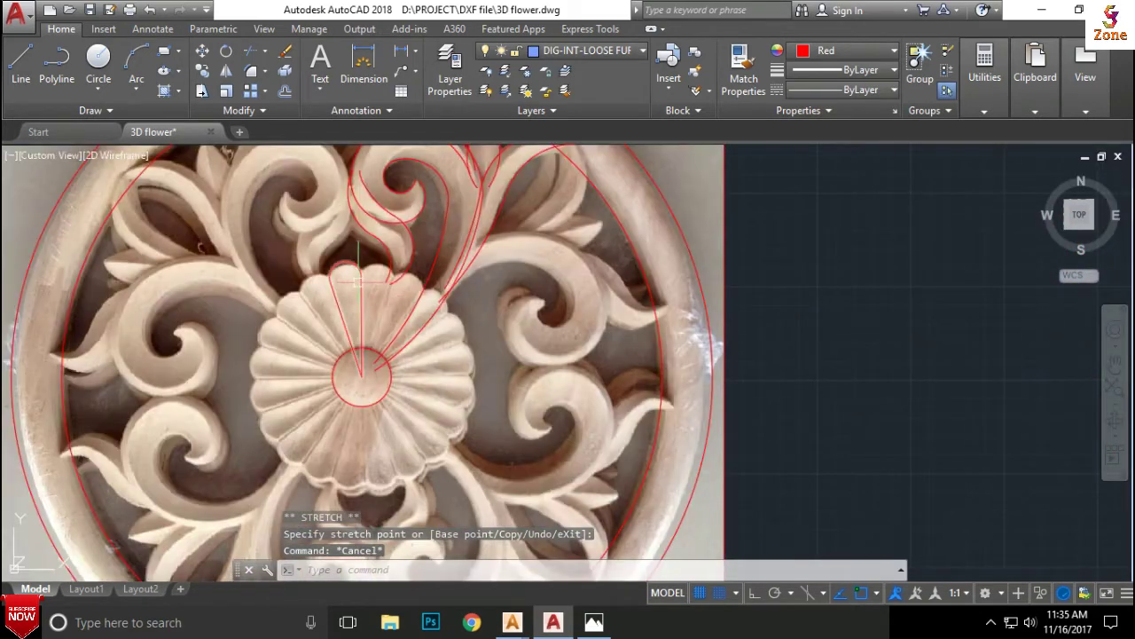
pyautogui.scroll(-3, 364, 377)
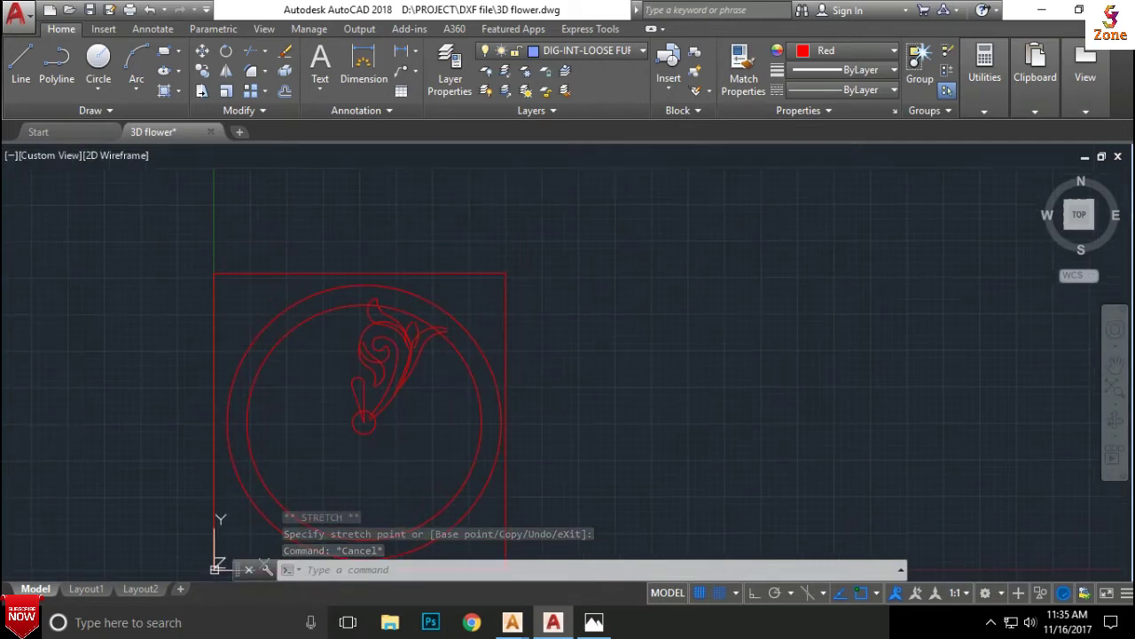
pyautogui.moveTo(393, 329); pyautogui.dragTo(400, 303, button='middle')
pyautogui.scroll(3, 400, 304)
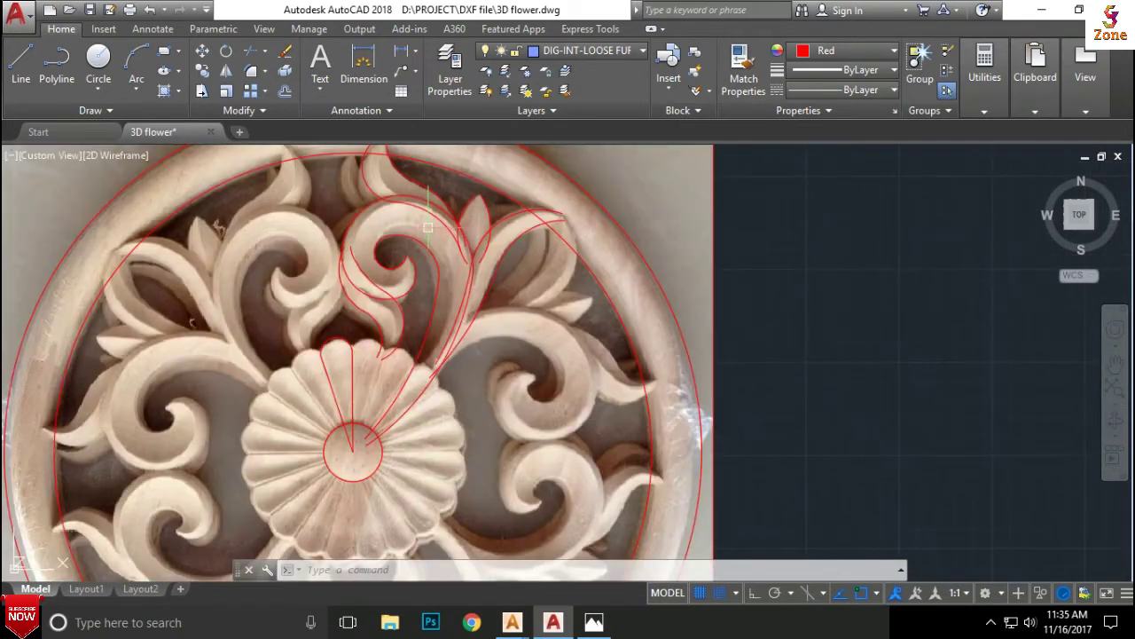
pyautogui.scroll(2, 413, 331)
pyautogui.moveTo(427, 228); pyautogui.dragTo(419, 337, button='middle')
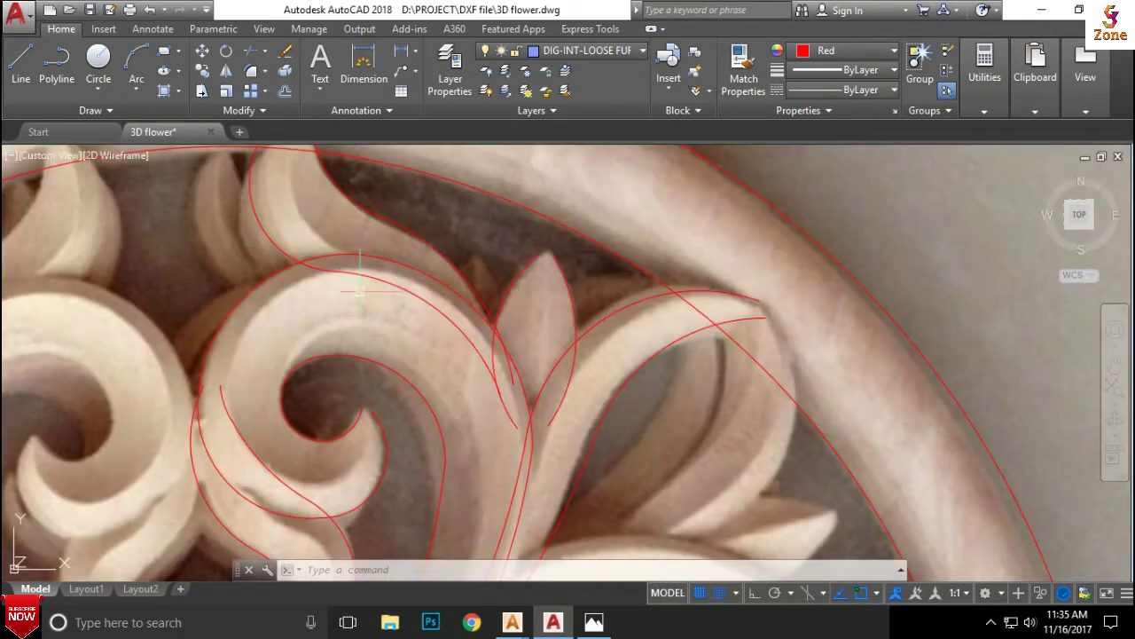
pyautogui.scroll(-2, 325, 313)
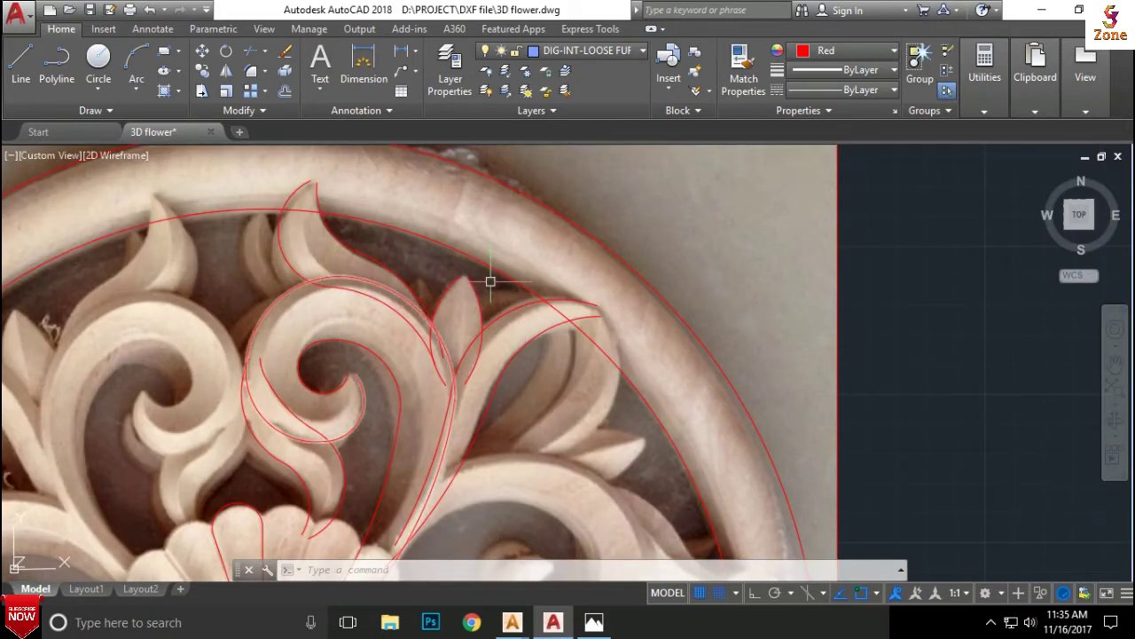
pyautogui.scroll(-5, 493, 320)
pyautogui.scroll(1, 525, 238)
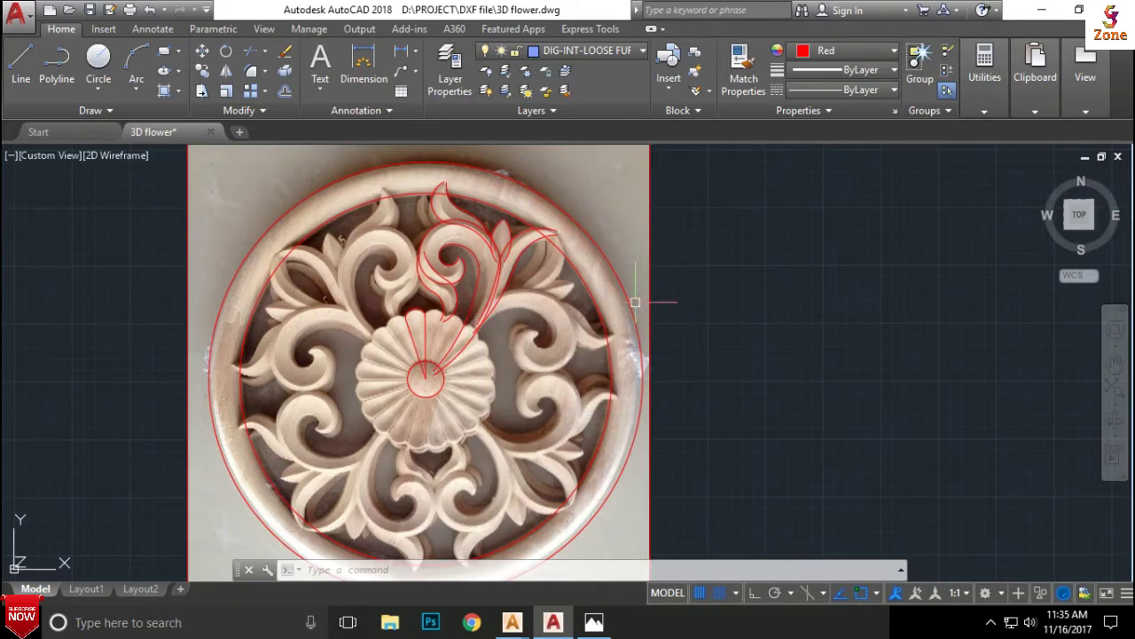
pyautogui.scroll(2, 479, 350)
pyautogui.scroll(-2, 481, 348)
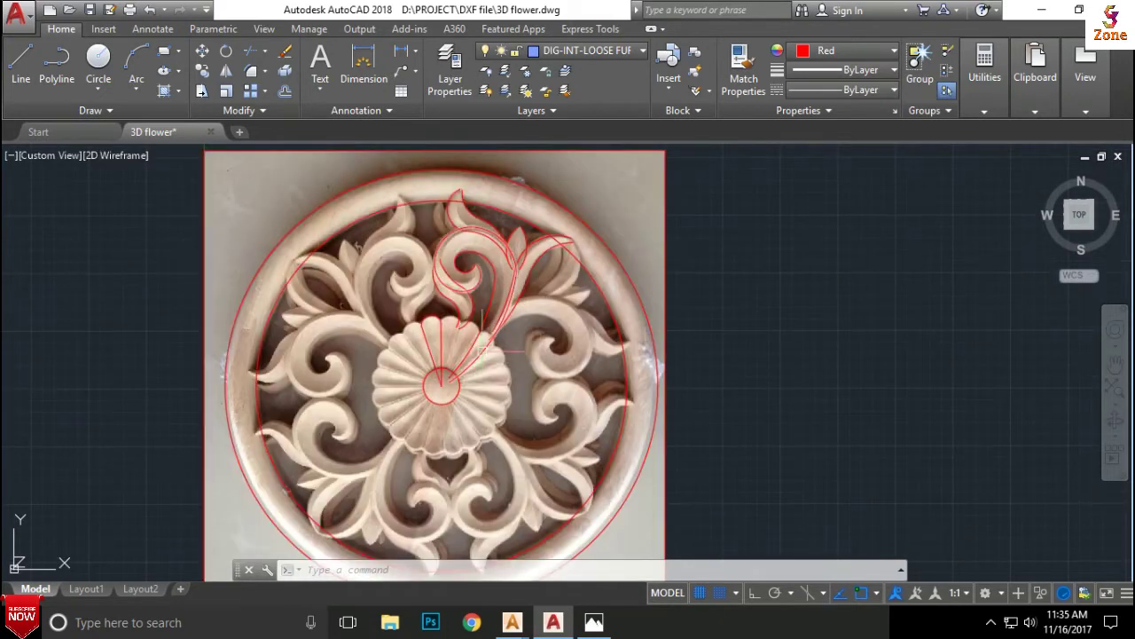
pyautogui.moveTo(487, 338)
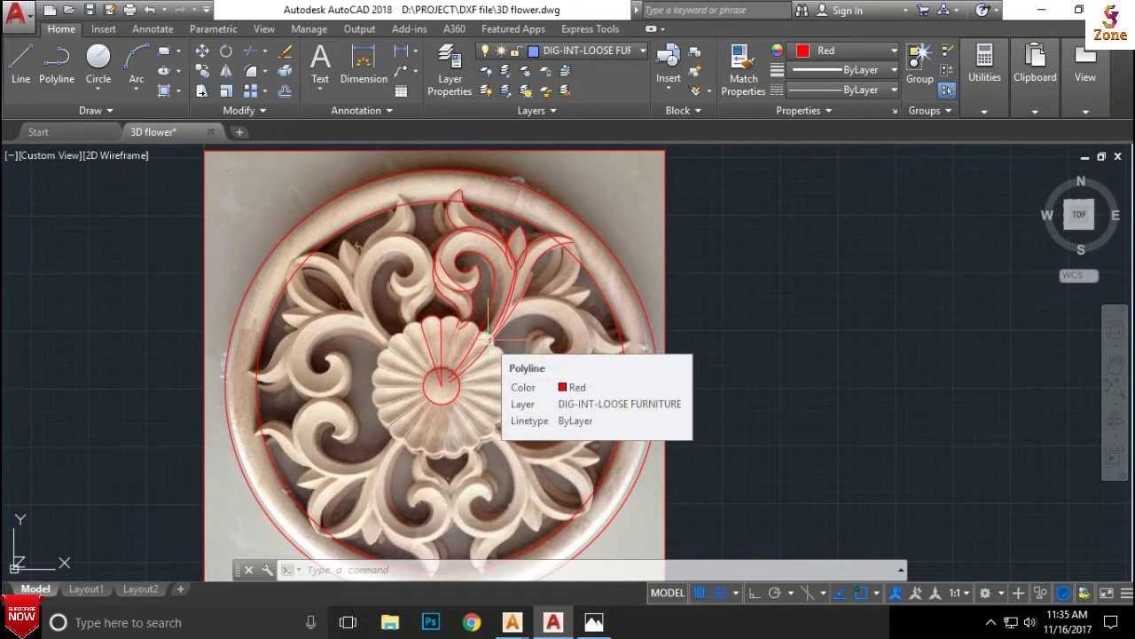
pyautogui.hotkey('ctrl', 'shift', 's')
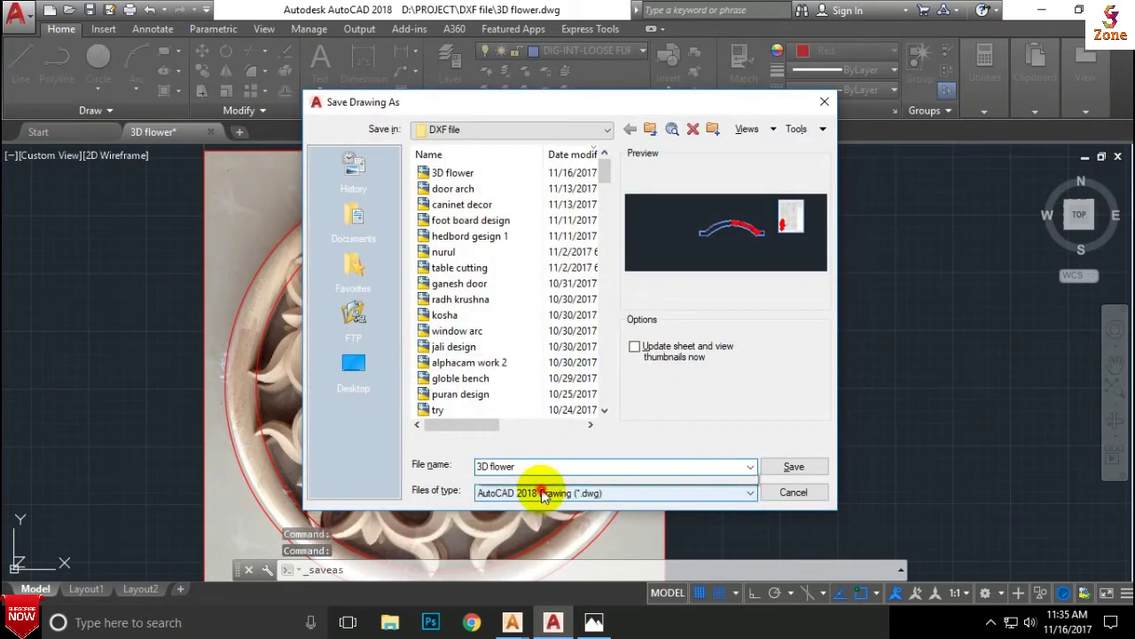
# Step: Save as 3D flower.dxf with the AutoCAD 2013/LT2013 DXF file type
pyautogui.click(541, 492)
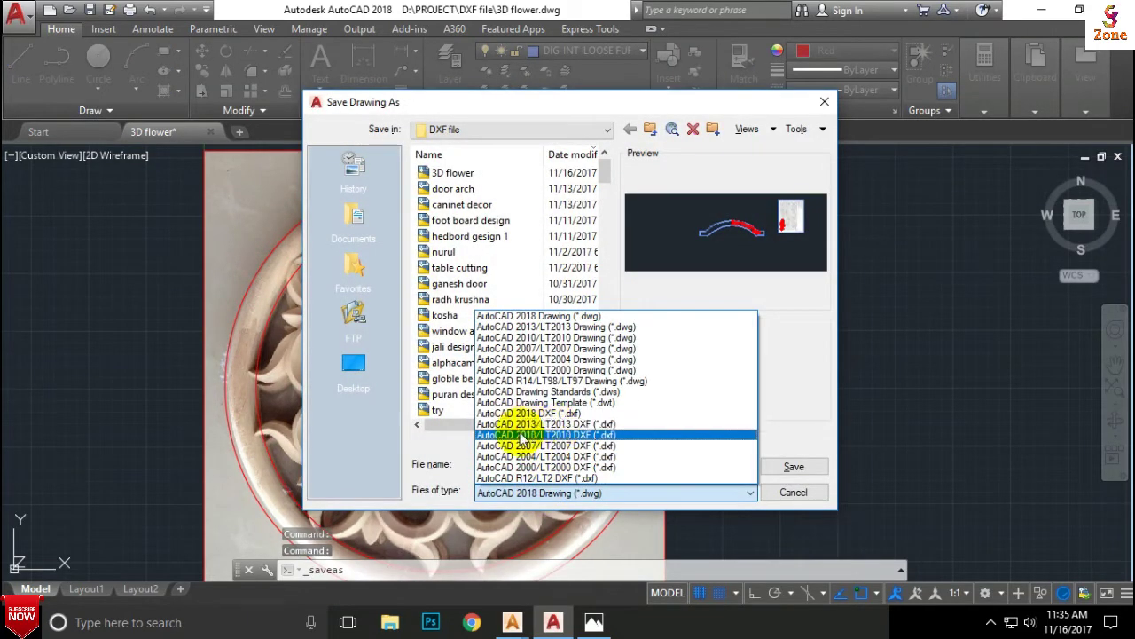
pyautogui.click(528, 424)
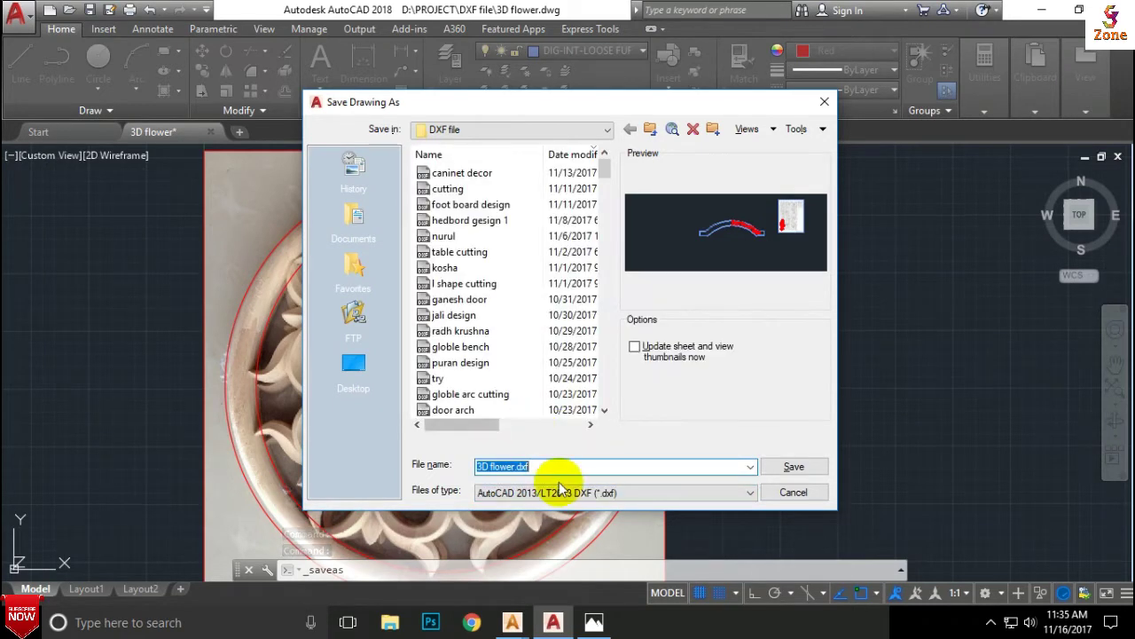
pyautogui.click(774, 479)
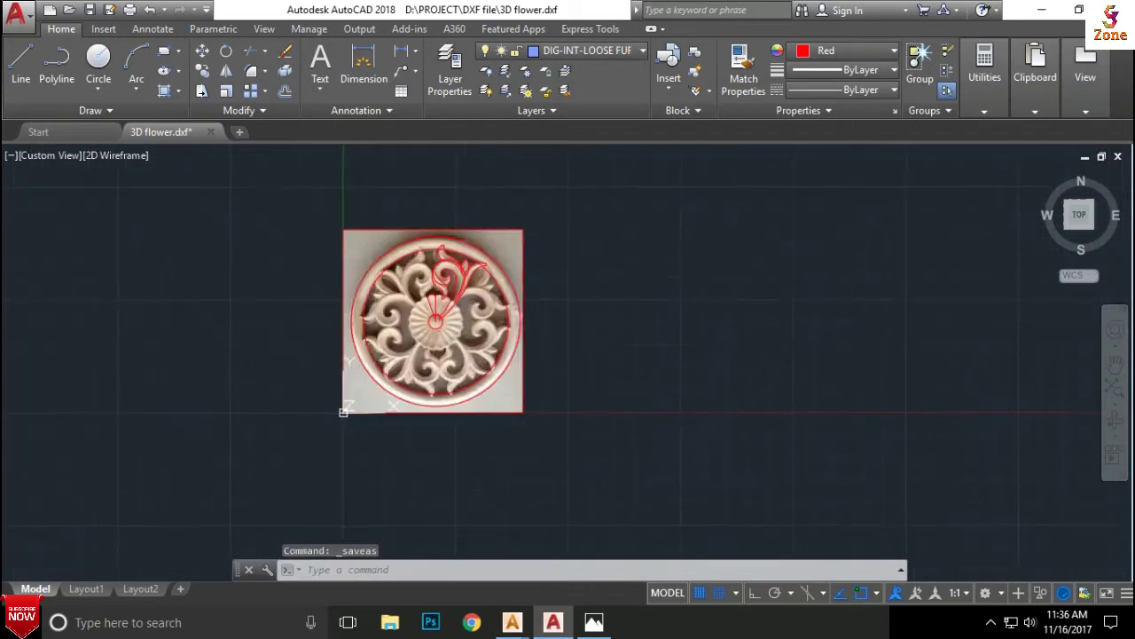
pyautogui.scroll(4, 458, 368)
# Step: Measure the outer circle's width (about 469) with a linear dimension, then launch ArtCAM 2018
pyautogui.click(403, 54)
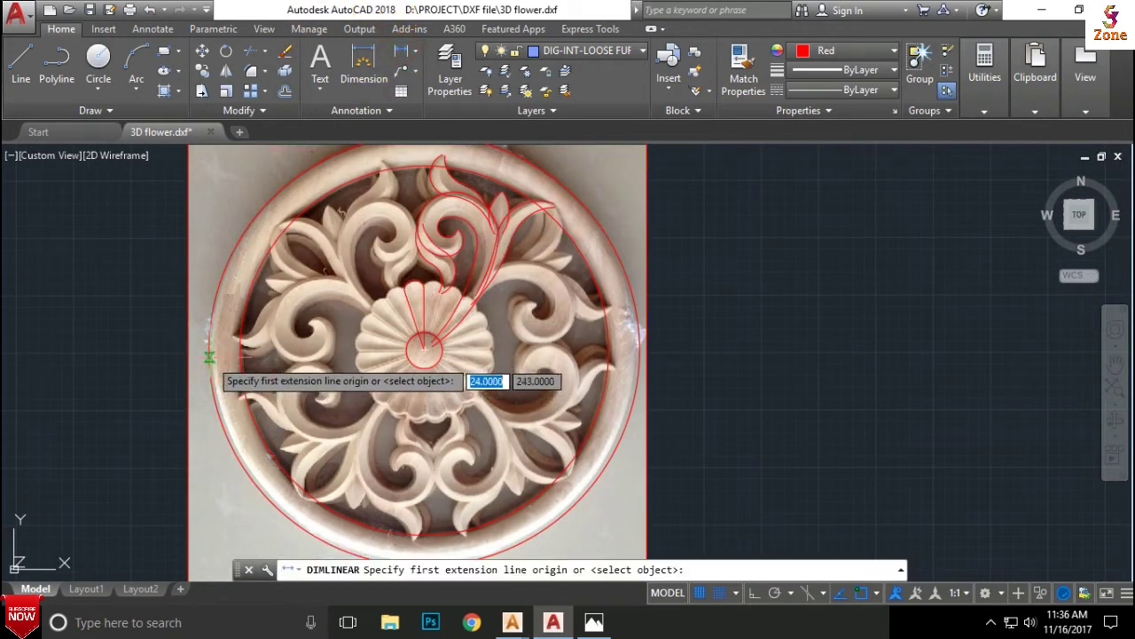
pyautogui.click(210, 350)
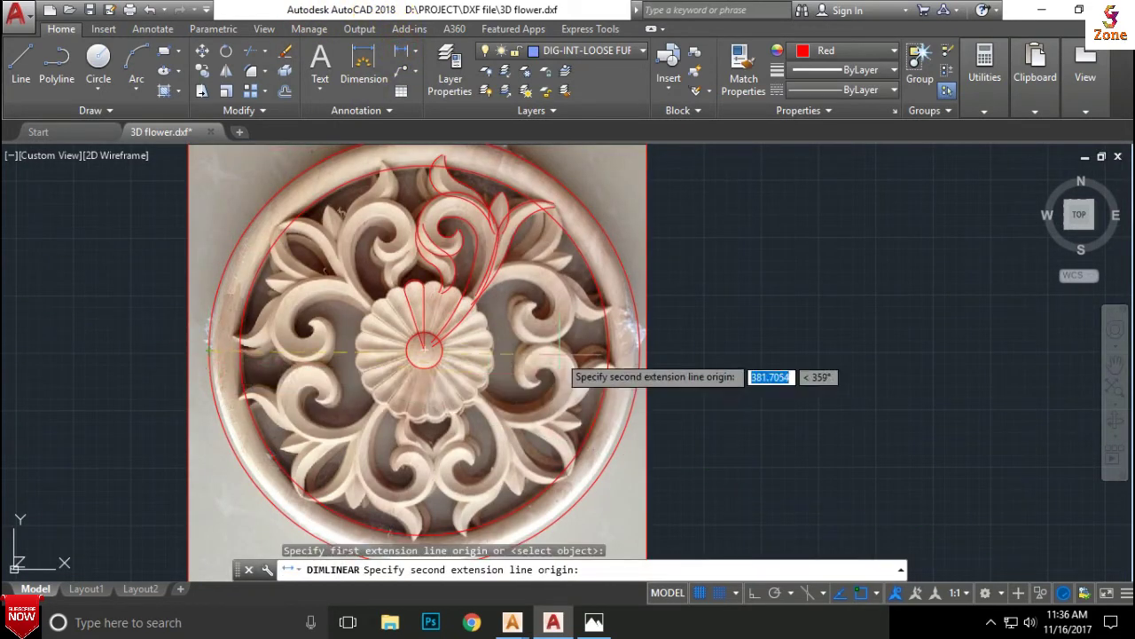
pyautogui.click(638, 334)
pyautogui.scroll(-4, 626, 364)
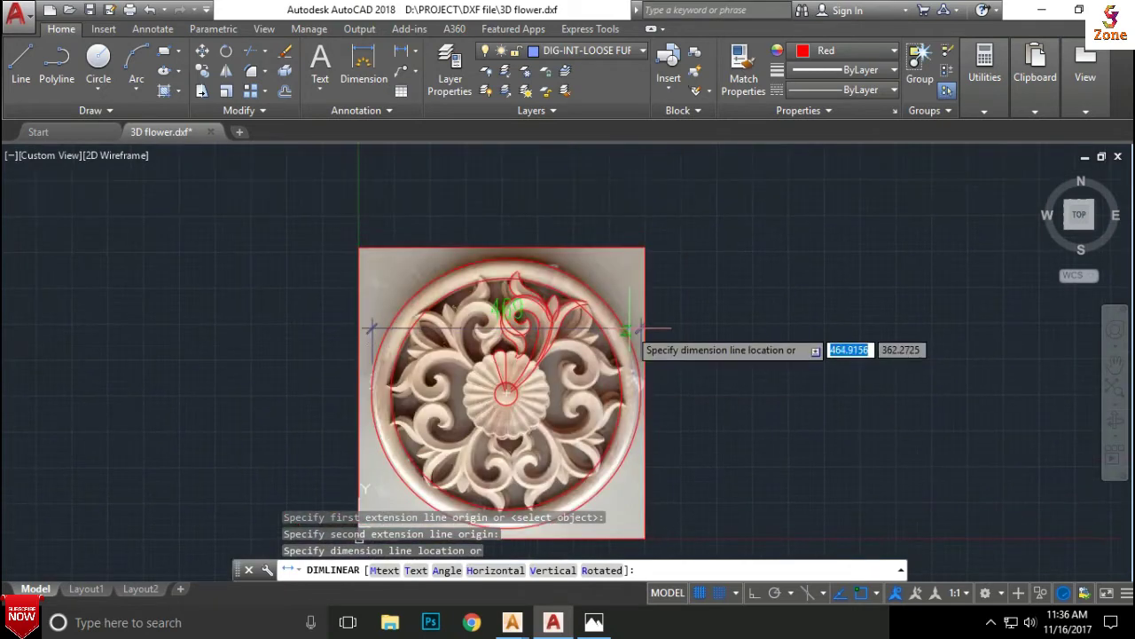
pyautogui.press('Escape')
pyautogui.scroll(2, 691, 329)
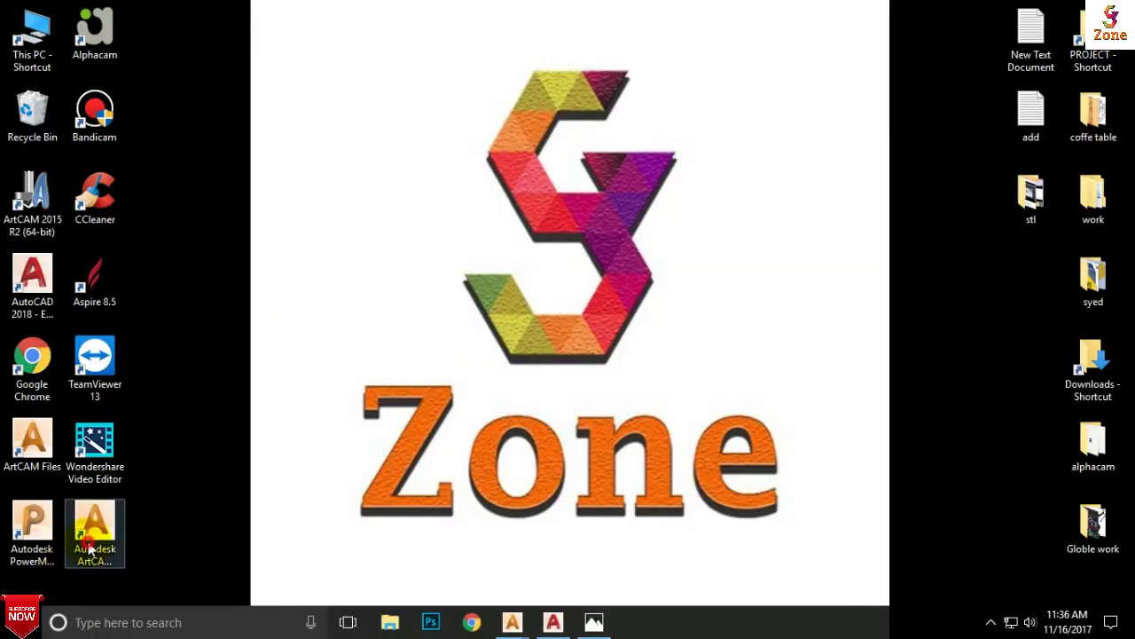
pyautogui.doubleClick(89, 550)
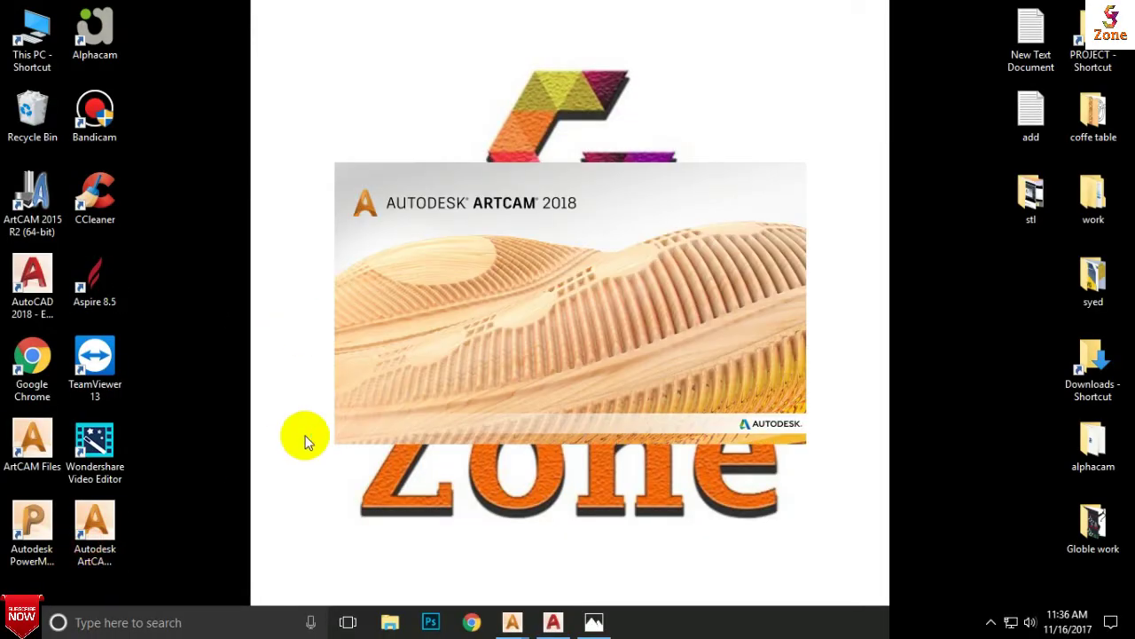
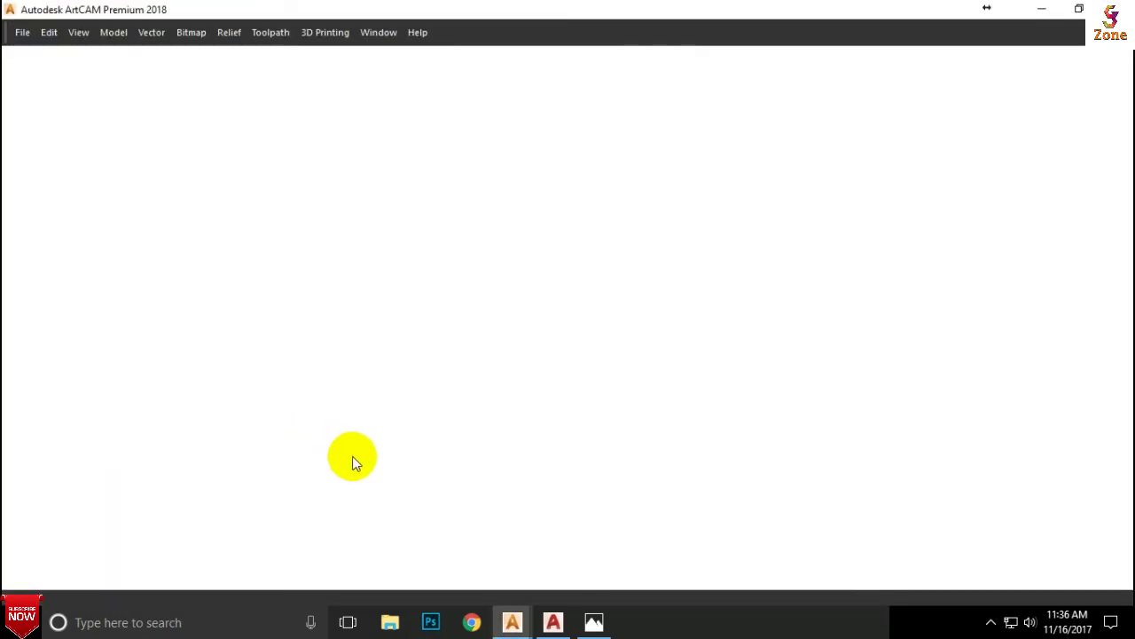
# Step: Create a new 500 × 500 mm model (2000 × 2000 points) and show it in the 2D bitmap view
pyautogui.click(309, 83)
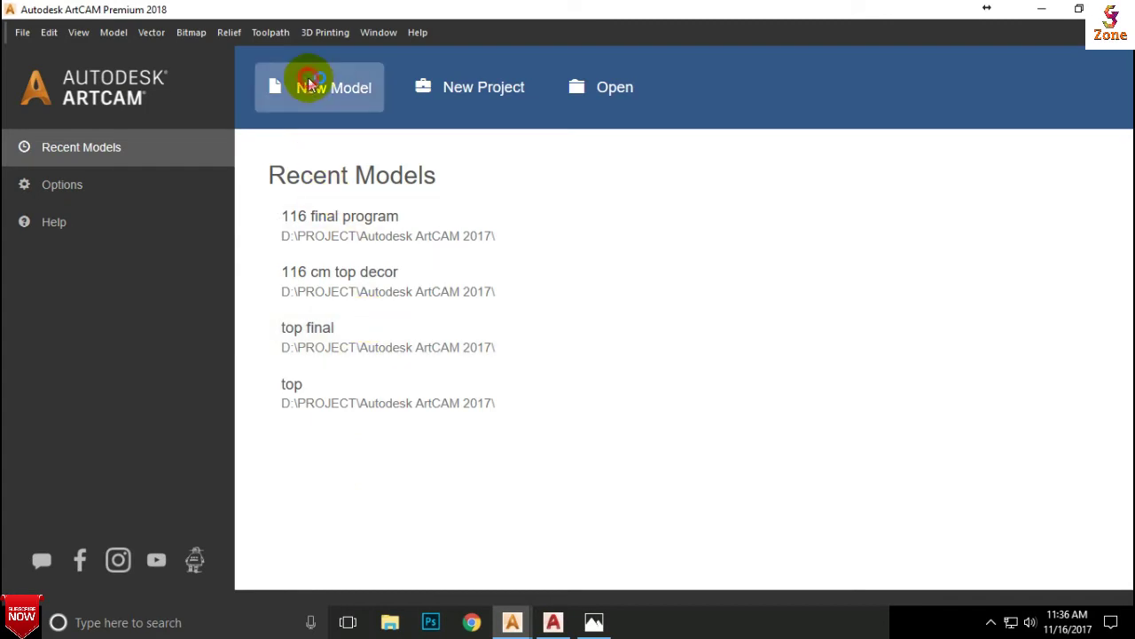
pyautogui.doubleClick(457, 225)
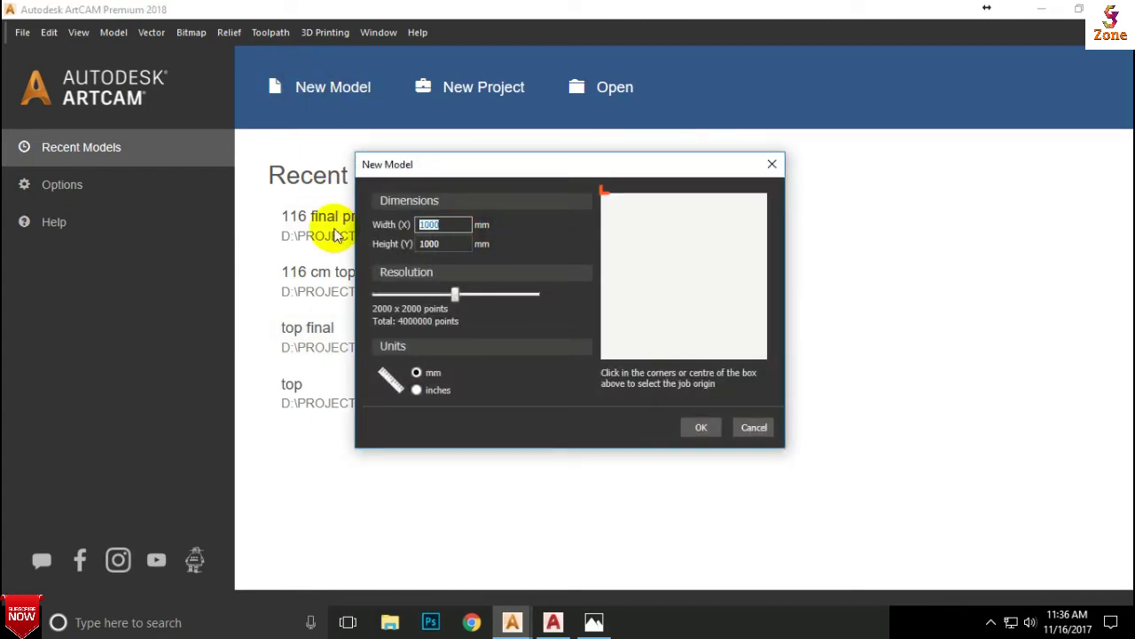
pyautogui.write('500')
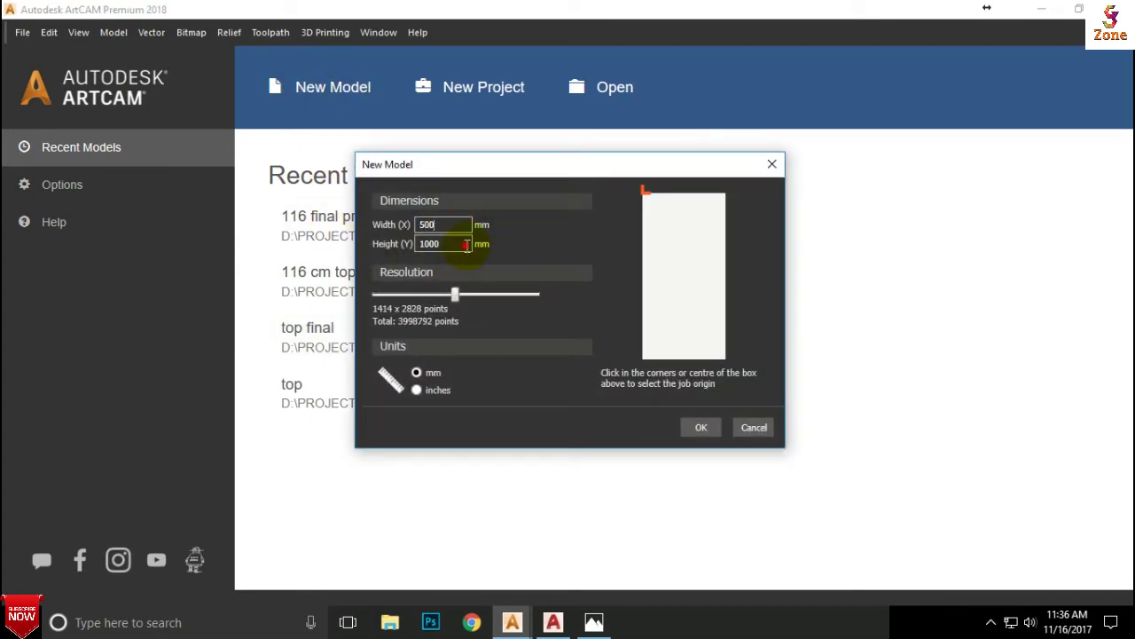
pyautogui.doubleClick(468, 246)
pyautogui.write('00')
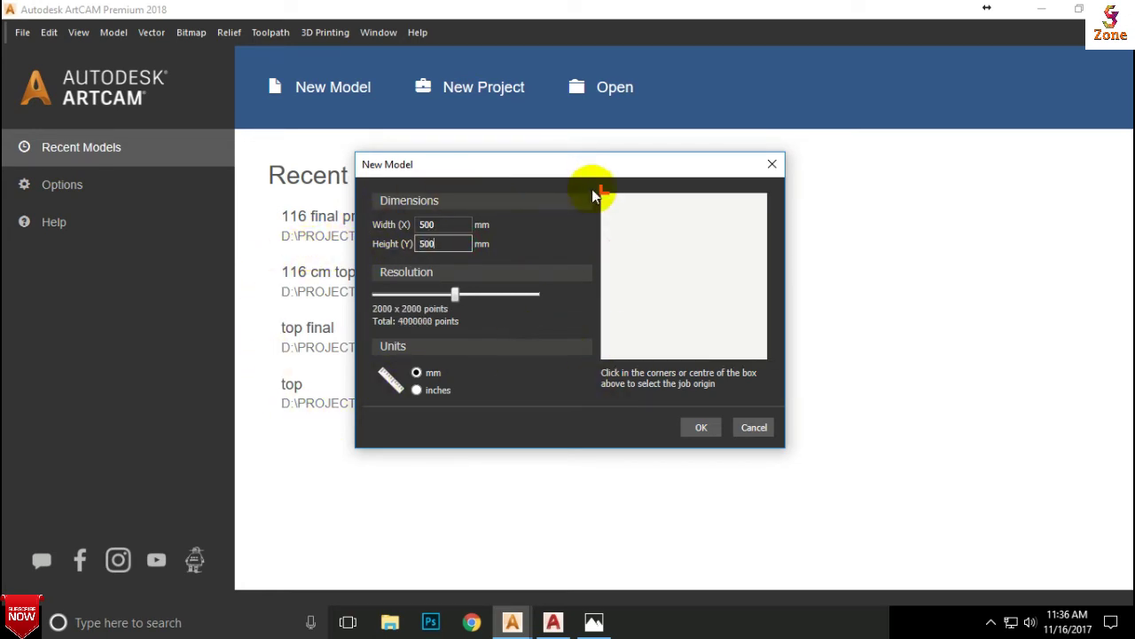
pyautogui.click(695, 425)
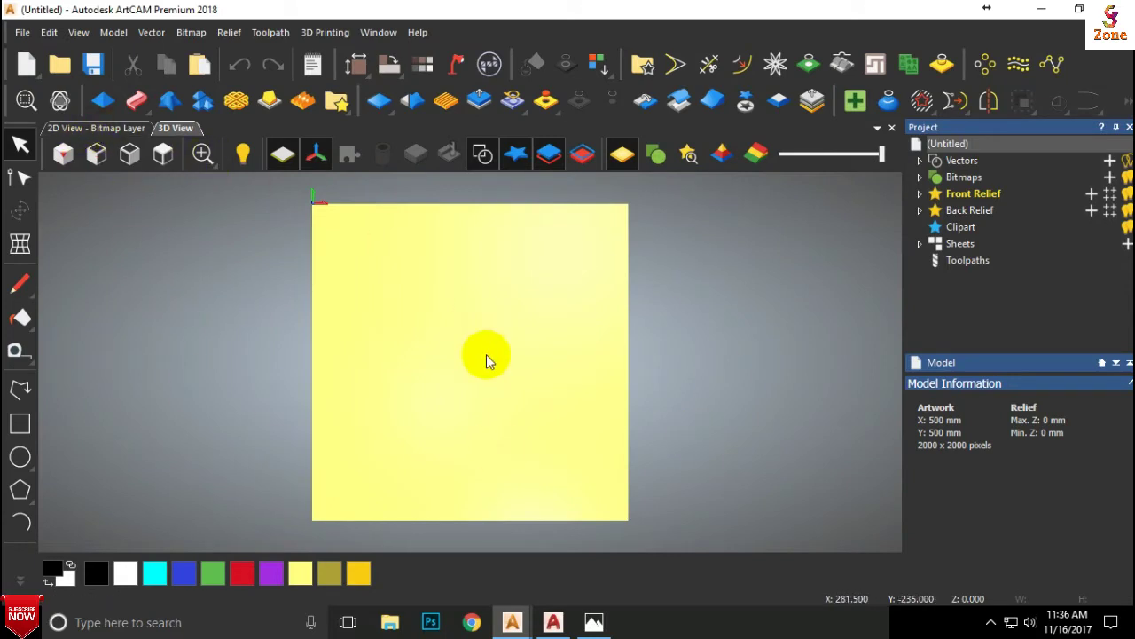
pyautogui.click(123, 128)
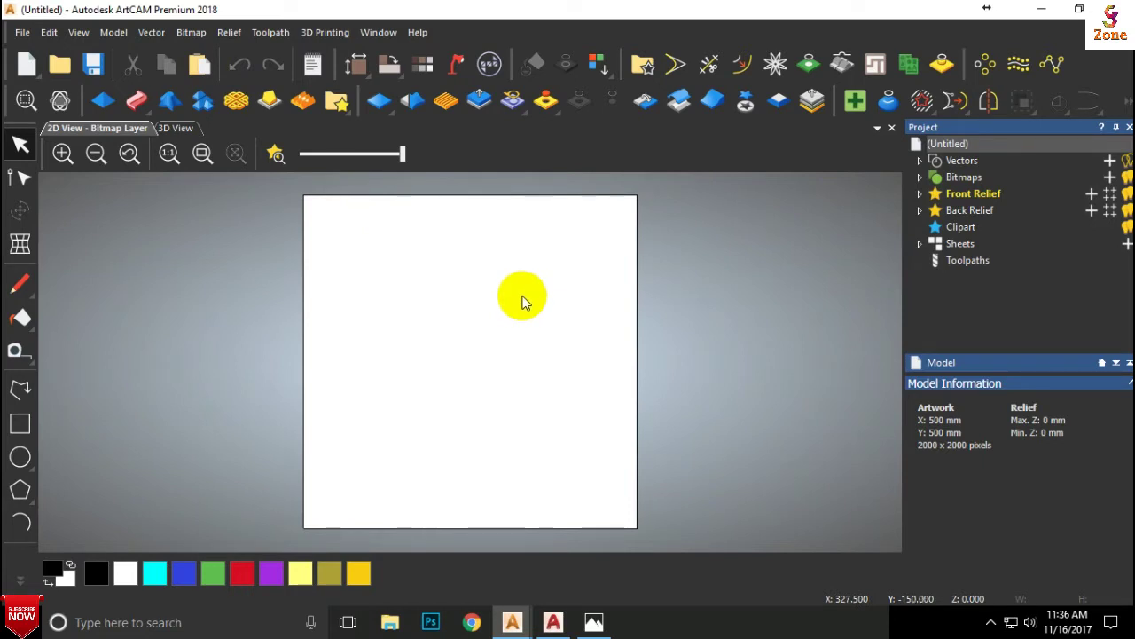
# Step: Import the '3D flower' DXF from D:\PROJECT\DXF file, centred at 500 × 507.803 mm
pyautogui.click(161, 34)
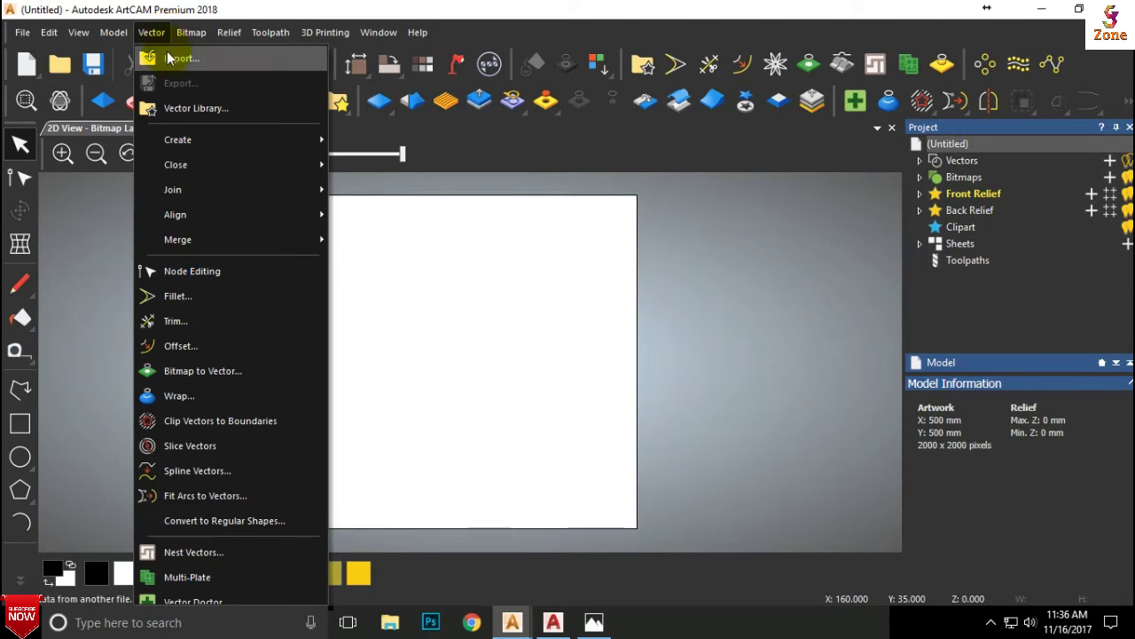
pyautogui.click(166, 55)
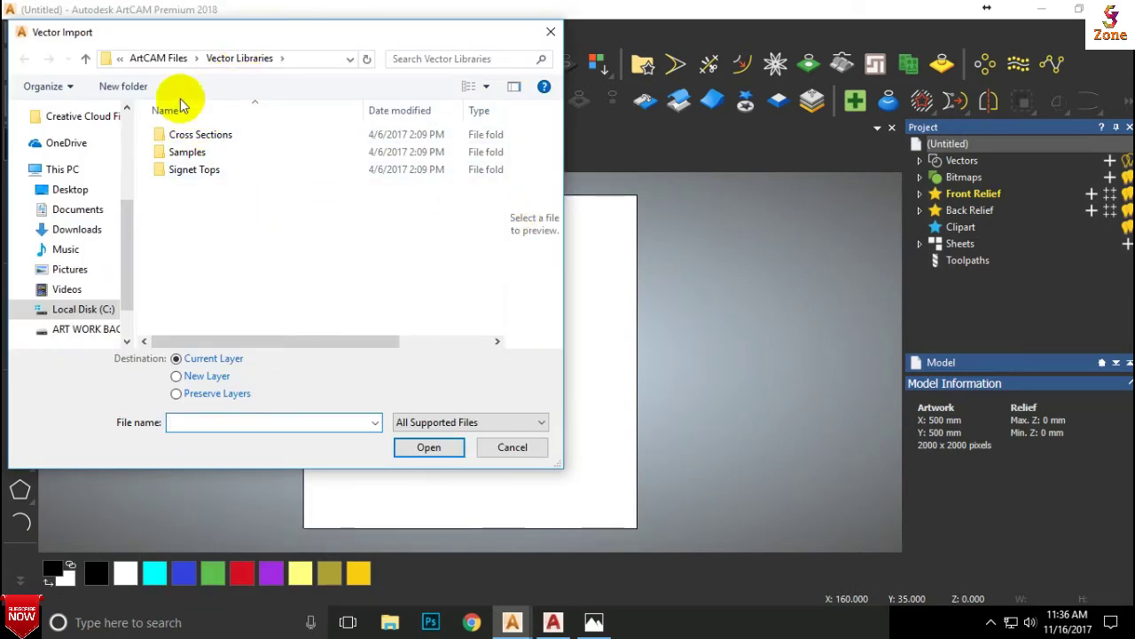
pyautogui.click(82, 190)
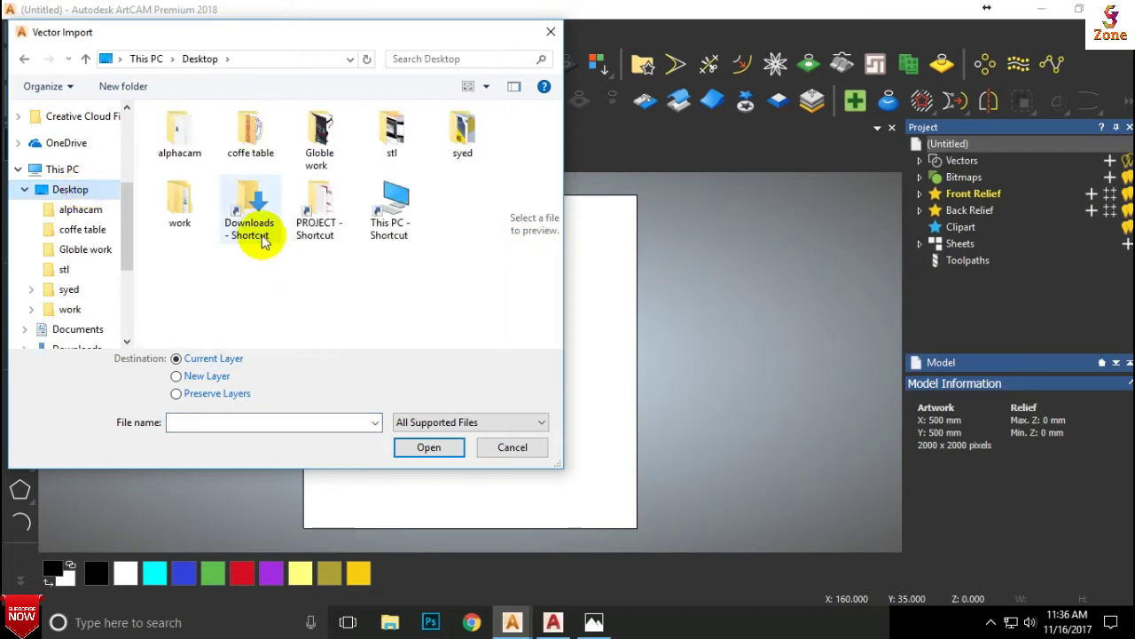
pyautogui.doubleClick(317, 217)
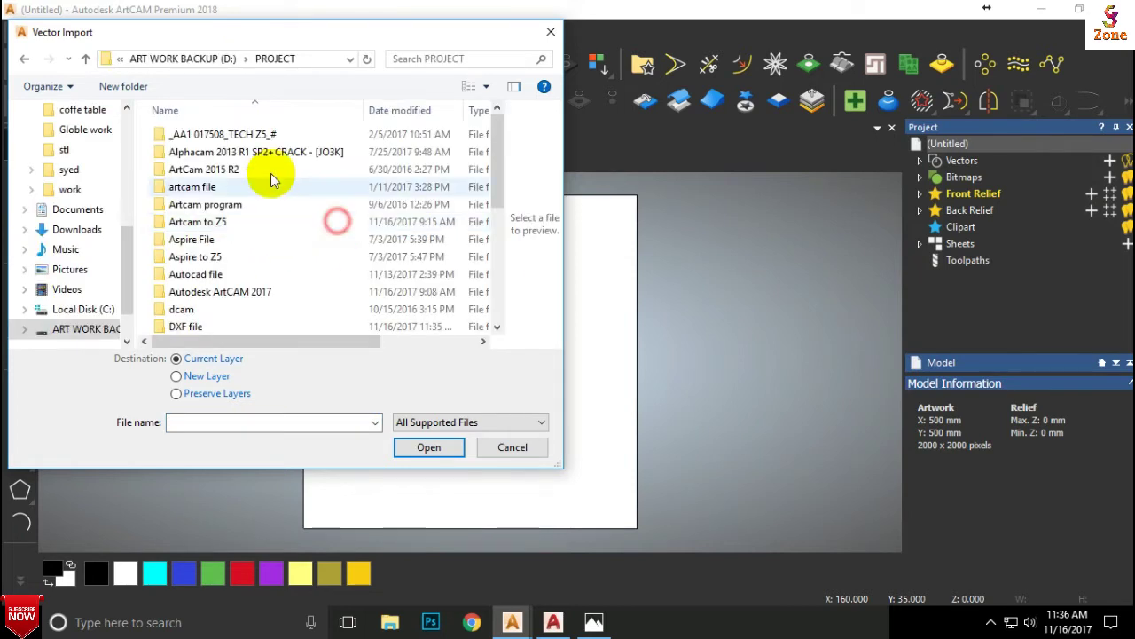
pyautogui.doubleClick(185, 325)
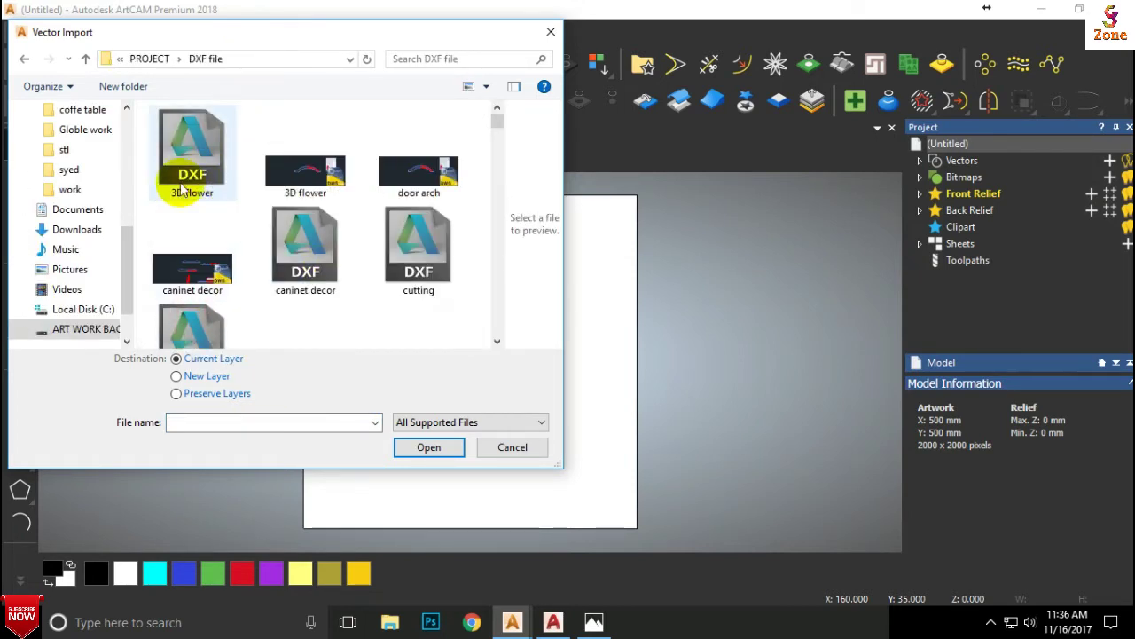
pyautogui.click(189, 156)
pyautogui.click(428, 446)
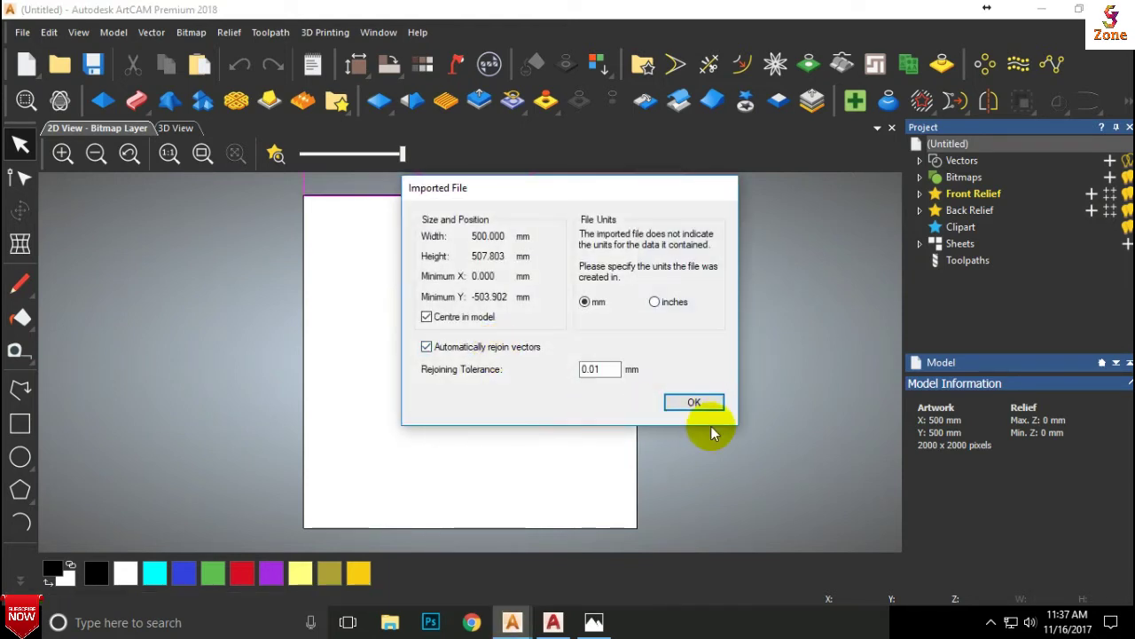
pyautogui.click(688, 404)
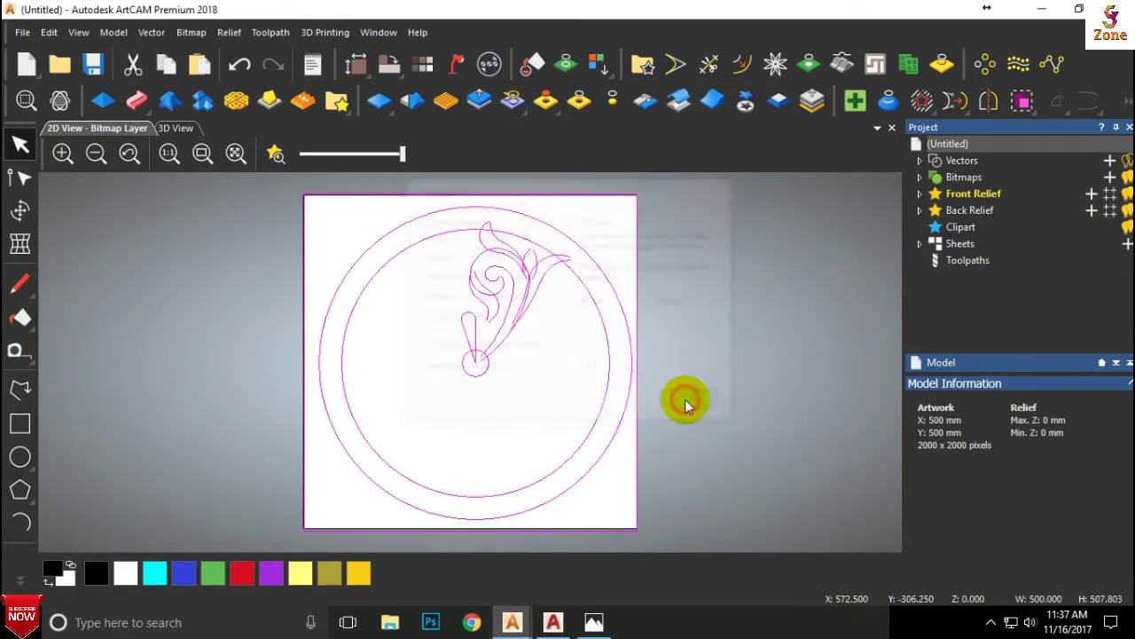
# Step: Box-select all the imported flower vectors to inspect them
pyautogui.click(671, 286)
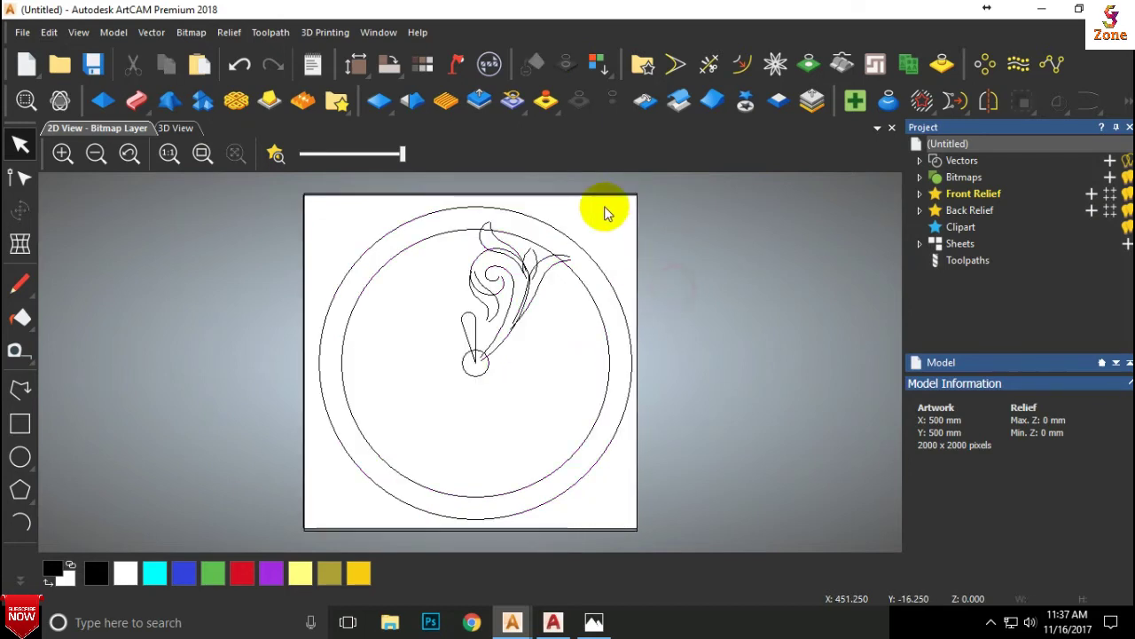
pyautogui.click(610, 193)
pyautogui.moveTo(647, 243)
pyautogui.mouseDown()
pyautogui.moveTo(315, 493)
pyautogui.moveTo(306, 474)
pyautogui.mouseUp()
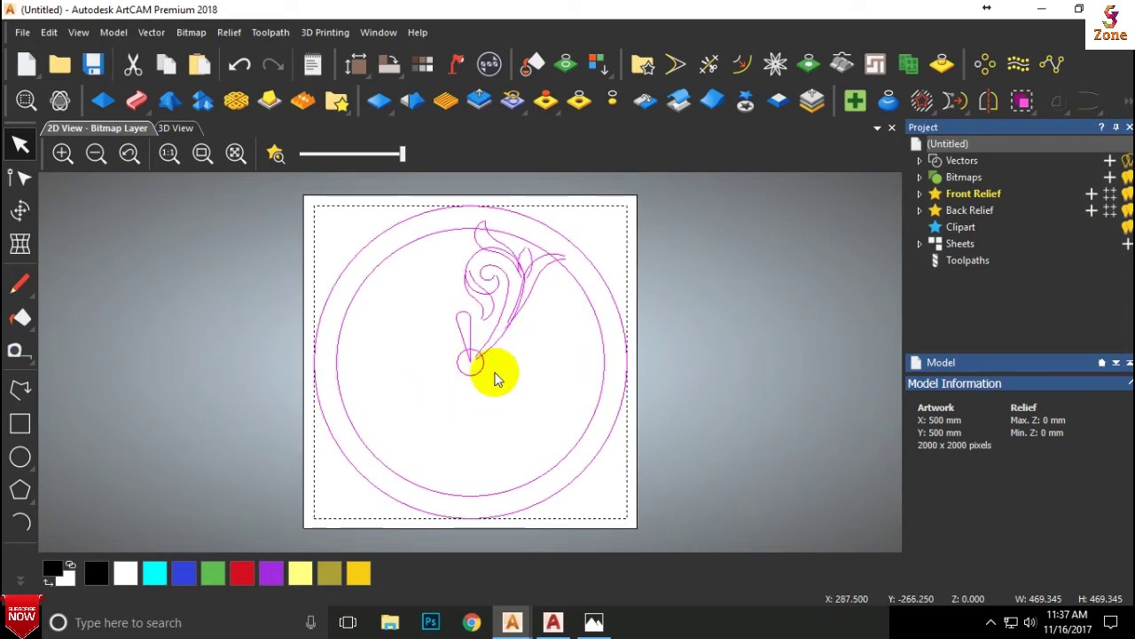
pyautogui.scroll(5, 494, 376)
pyautogui.scroll(-5, 470, 355)
pyautogui.scroll(2, 443, 333)
# Step: Select the small central circle and the two large circles, then deselect them
pyautogui.click(450, 330)
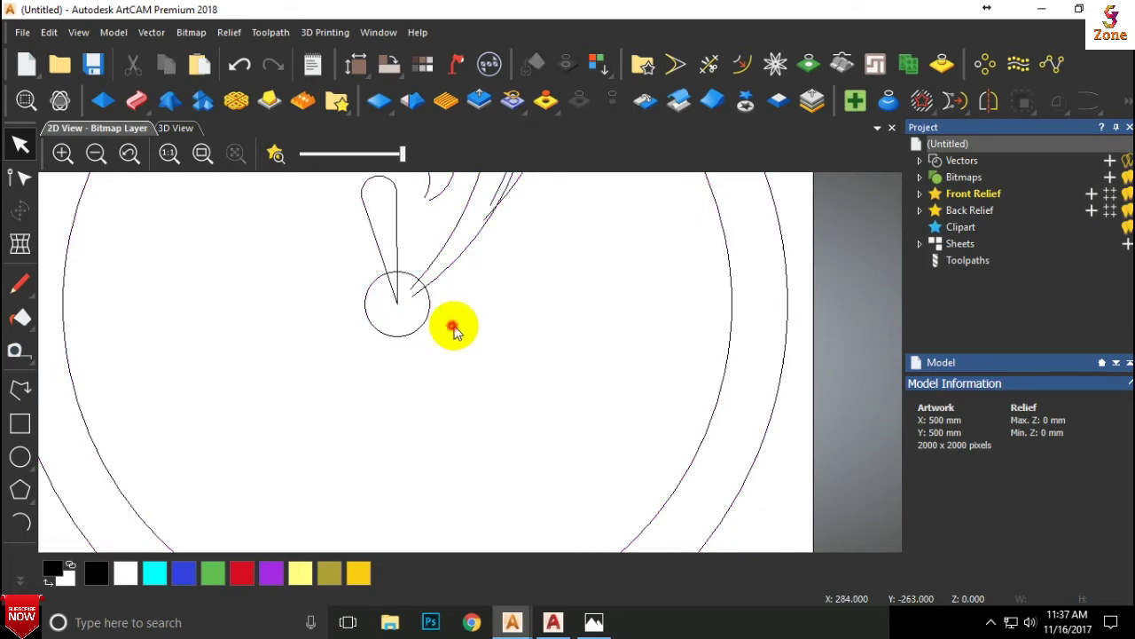
pyautogui.click(430, 320)
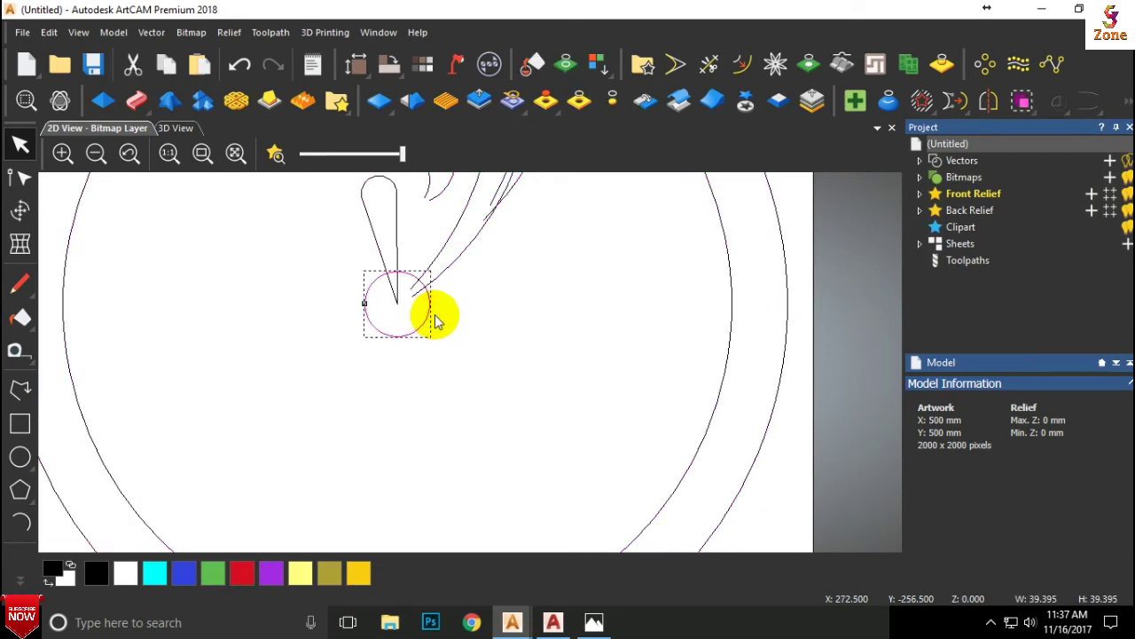
pyautogui.scroll(-5, 434, 321)
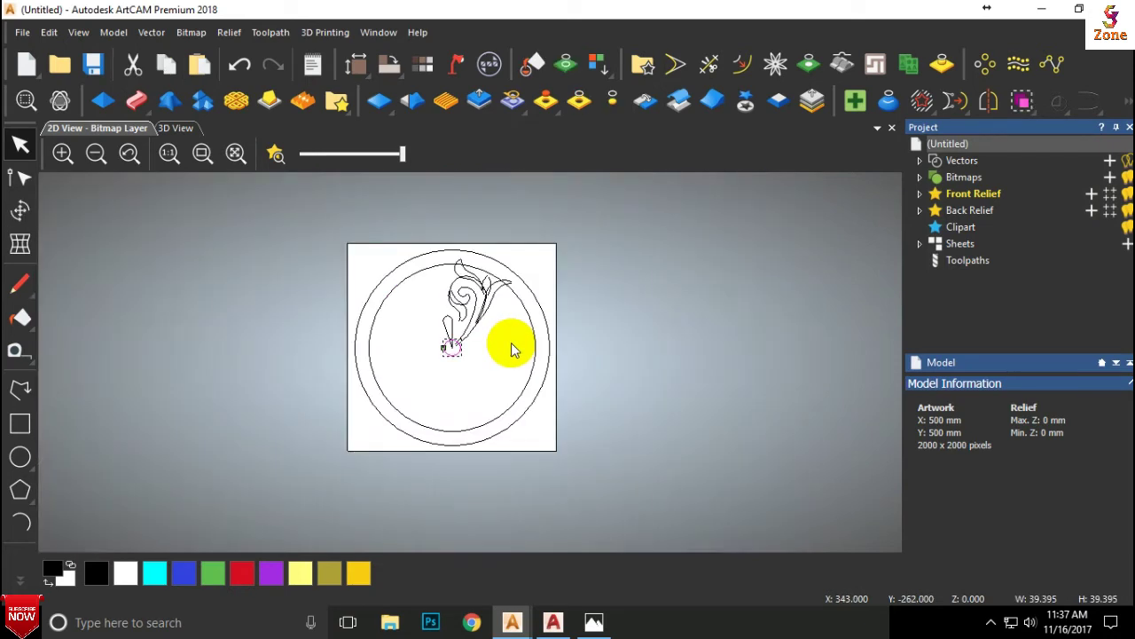
pyautogui.keyDown('shift'); pyautogui.click(551, 306); pyautogui.keyUp('shift')
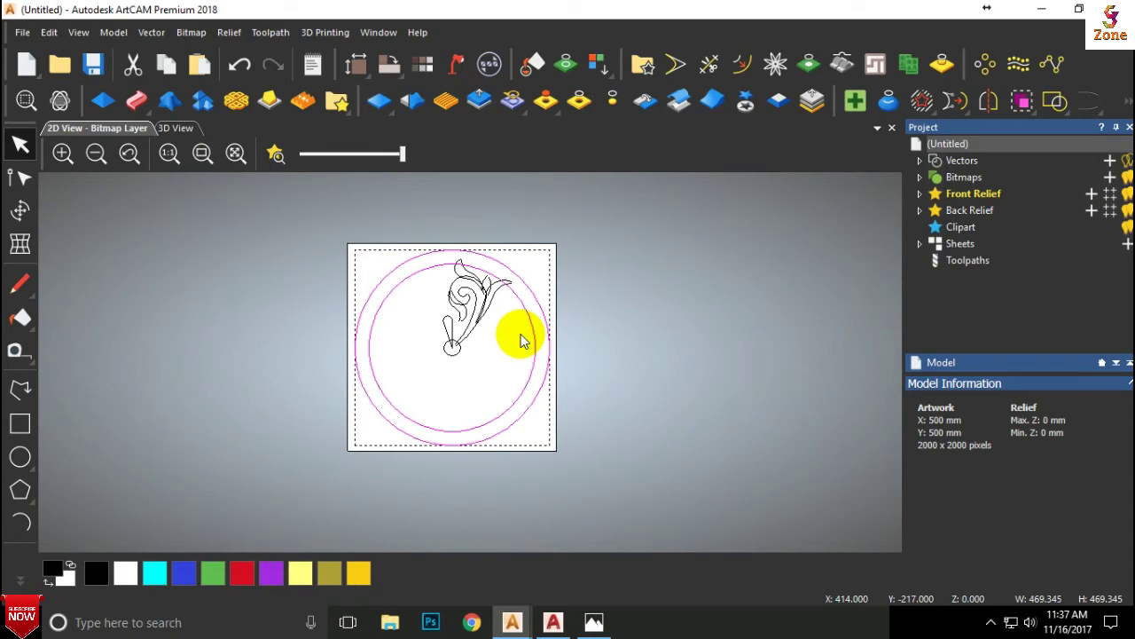
pyautogui.click(497, 344)
pyautogui.scroll(5, 484, 324)
pyautogui.scroll(-3, 476, 314)
pyautogui.scroll(3, 463, 286)
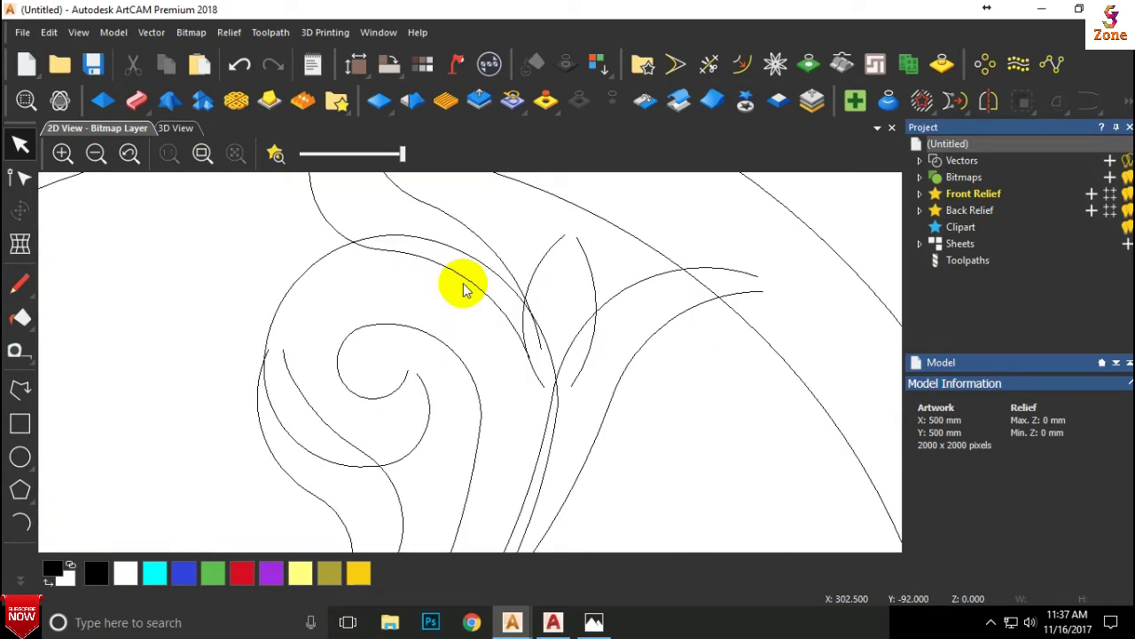
pyautogui.scroll(-2, 515, 362)
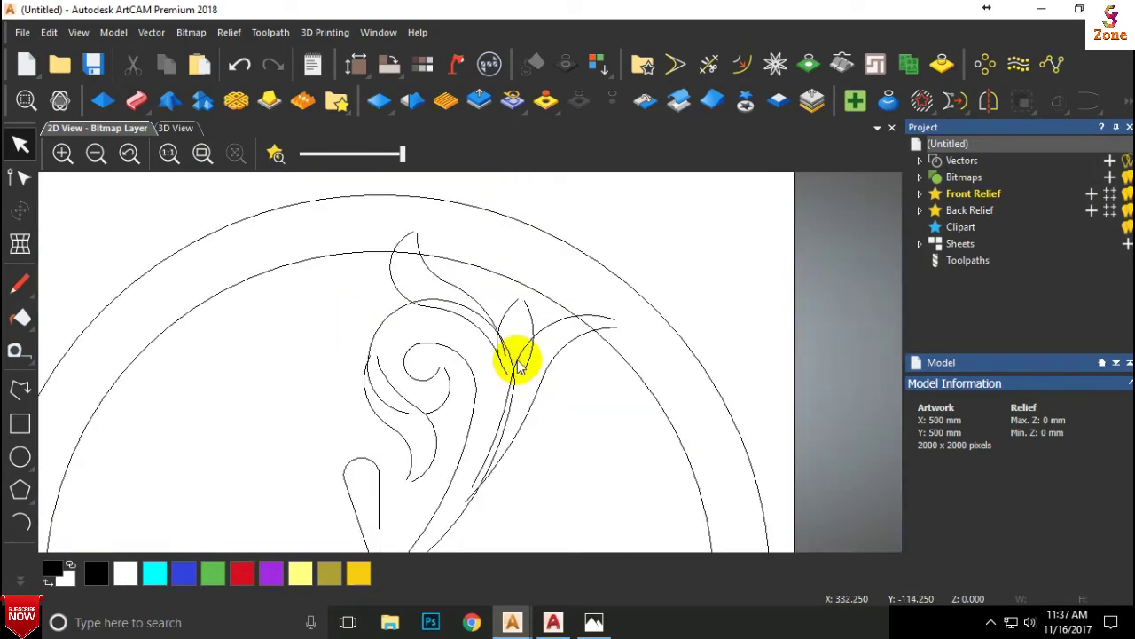
pyautogui.scroll(-2, 488, 324)
pyautogui.scroll(2, 488, 436)
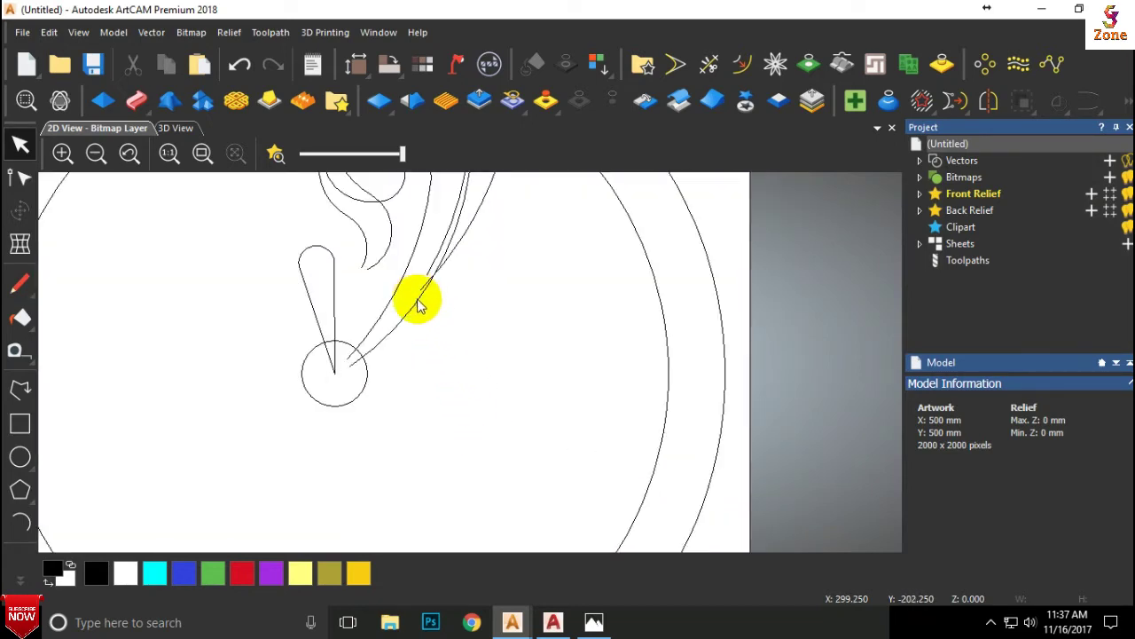
pyautogui.scroll(-2, 417, 298)
# Step: Inspect the imported scroll vectors in the 3D view
pyautogui.click(174, 130)
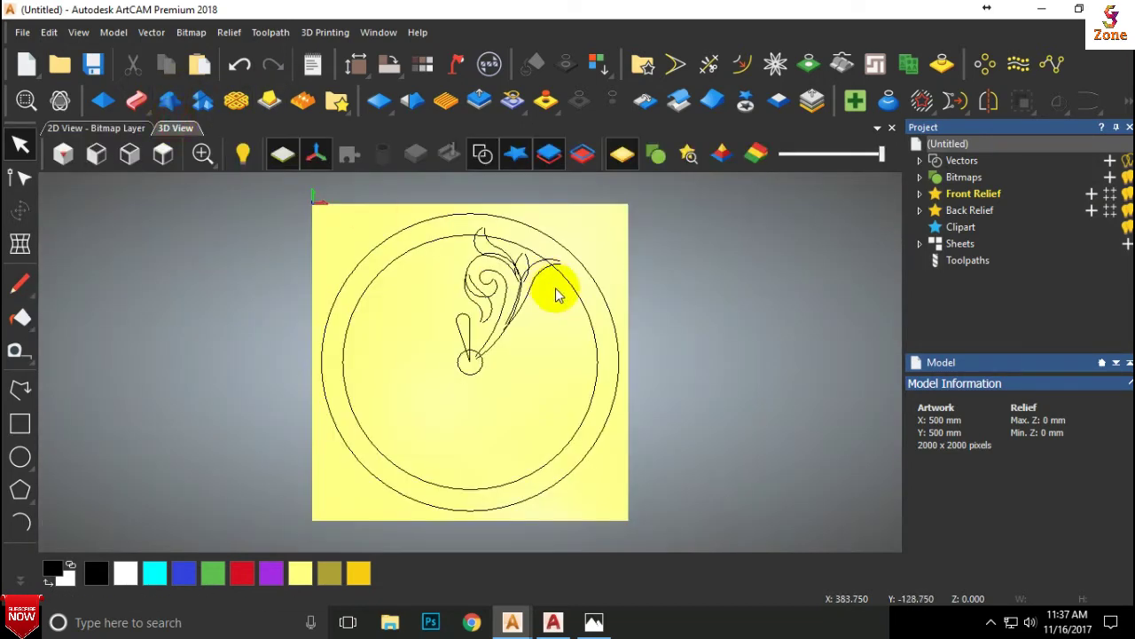
pyautogui.scroll(2, 532, 288)
pyautogui.scroll(-1, 523, 296)
pyautogui.scroll(1, 497, 284)
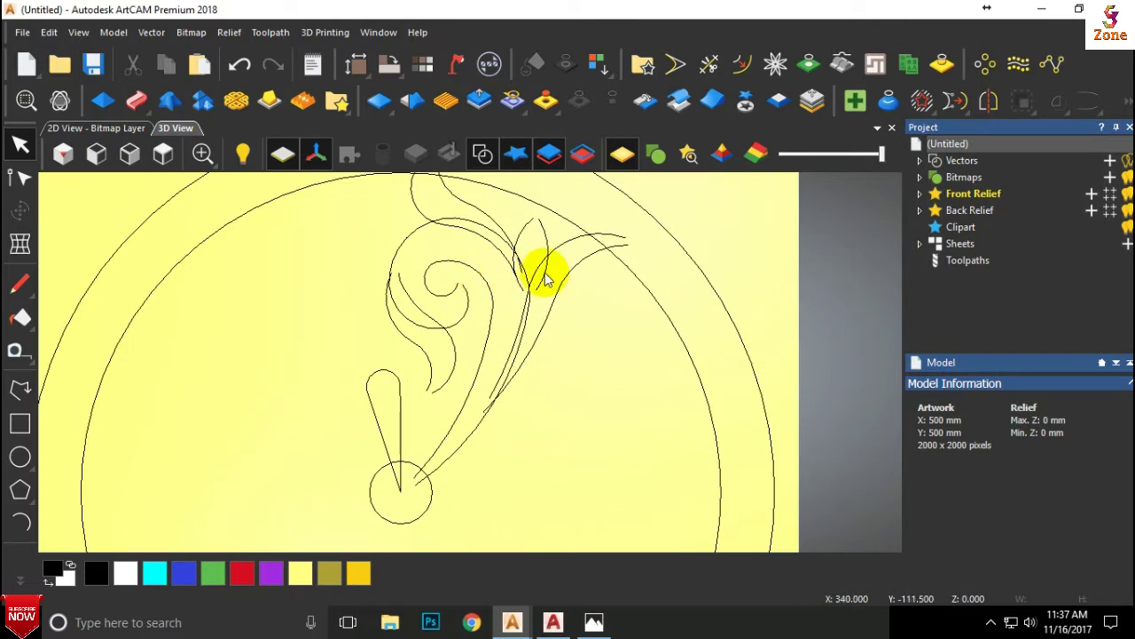
pyautogui.scroll(1, 539, 273)
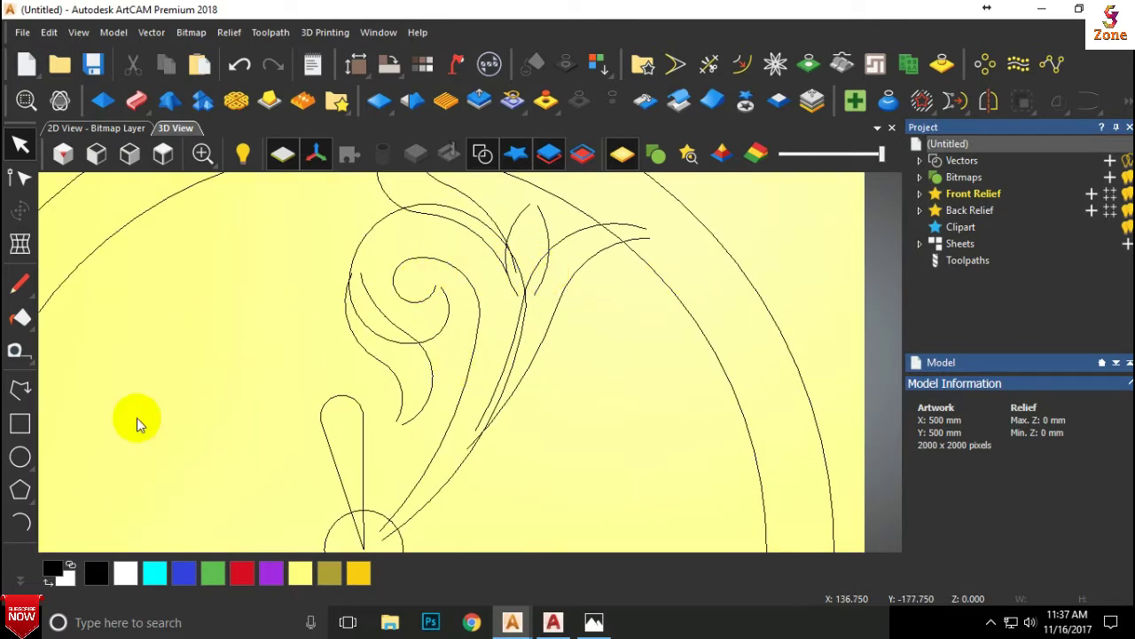
# Step: Choose the Create Arcs tool and bring up the carved rosette reference photo
pyautogui.click(26, 525)
pyautogui.scroll(-1, 283, 257)
pyautogui.scroll(2, 340, 244)
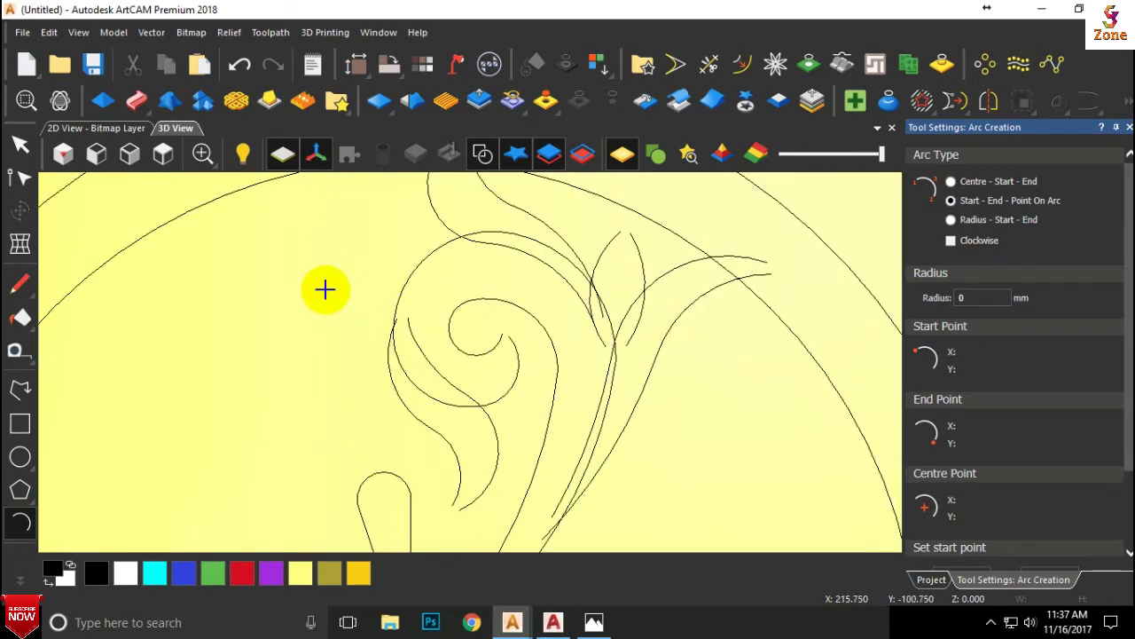
pyautogui.click(594, 622)
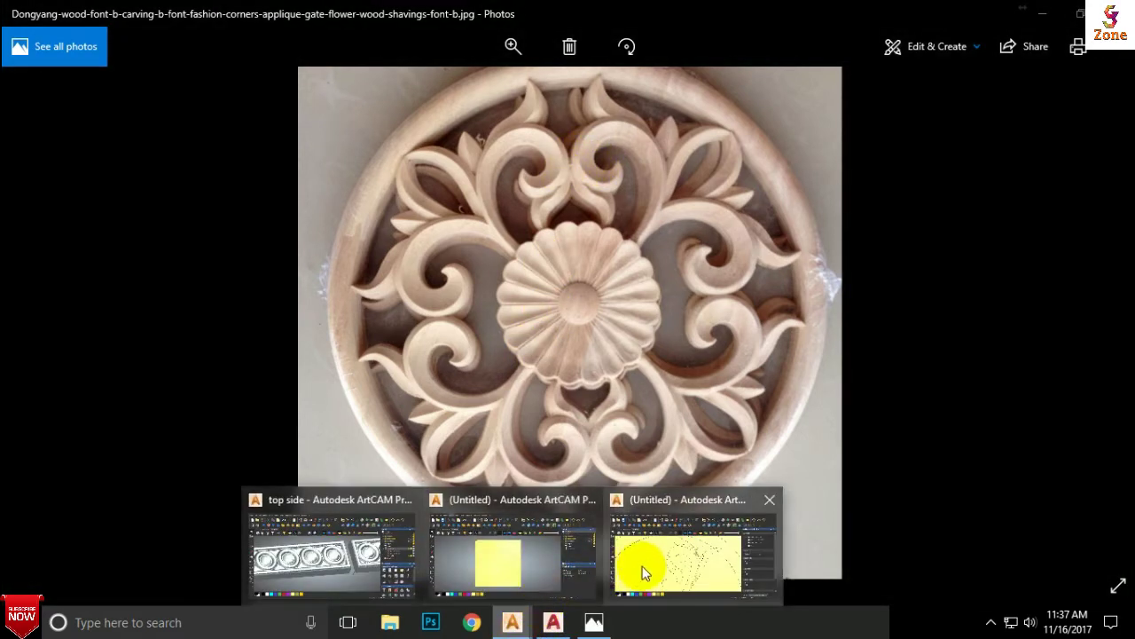
# Step: Return from the rosette photo to the ArtCAM window
pyautogui.moveTo(512, 621)
pyautogui.click(642, 568)
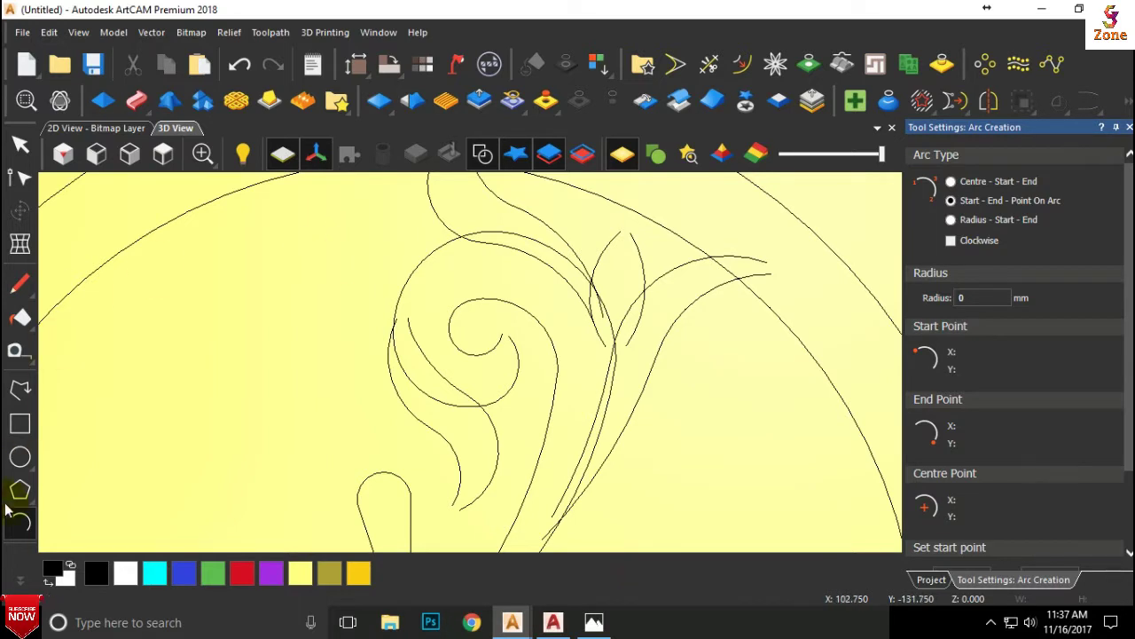
# Step: Draw two connected arcs forming a wave curve, the second starting at the first's end
pyautogui.scroll(1, 375, 233)
pyautogui.click(292, 288)
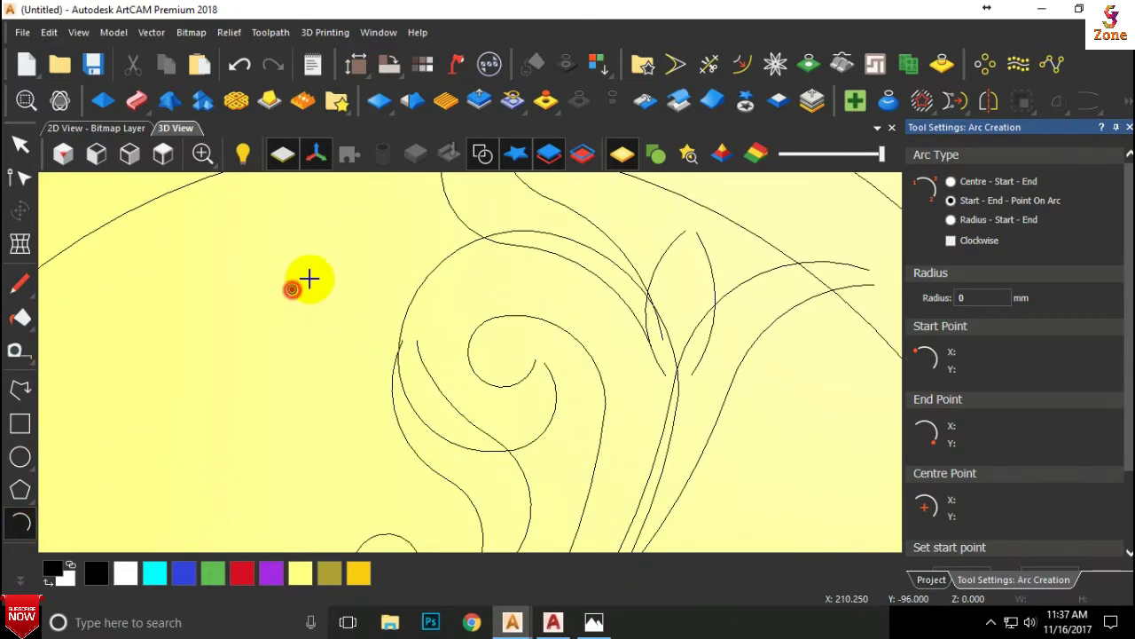
pyautogui.click(334, 254)
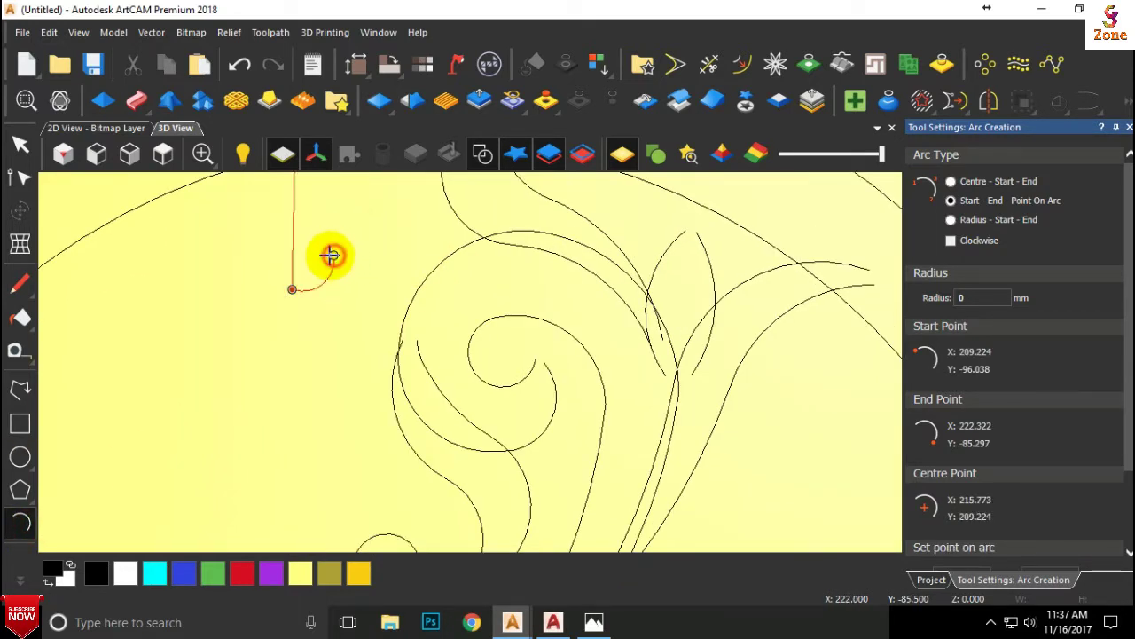
pyautogui.click(308, 262)
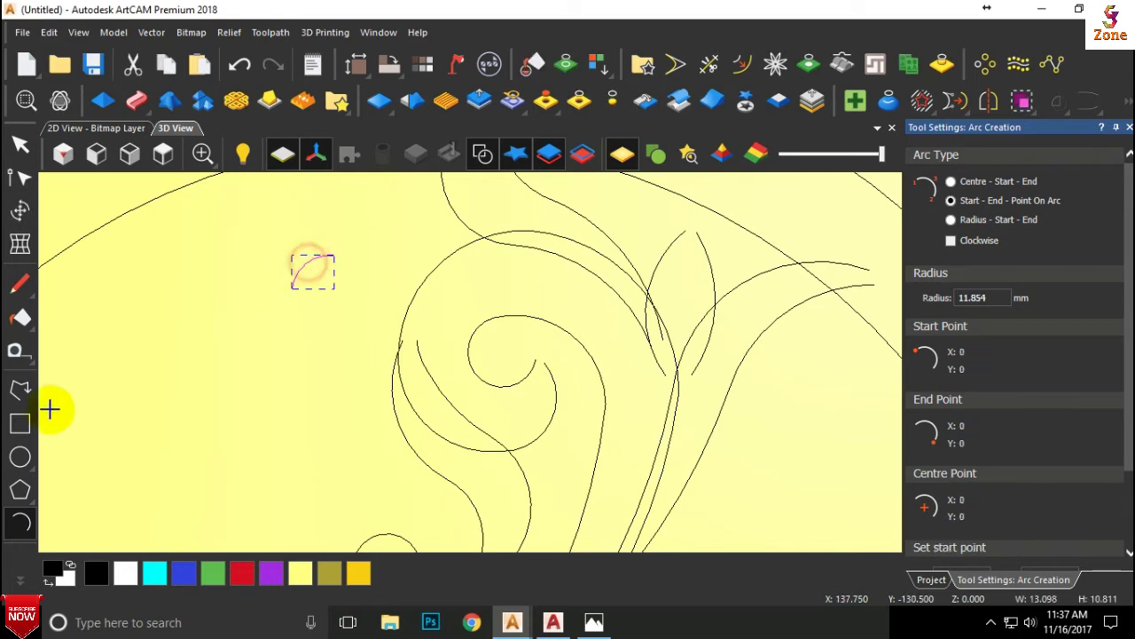
pyautogui.scroll(1, 343, 258)
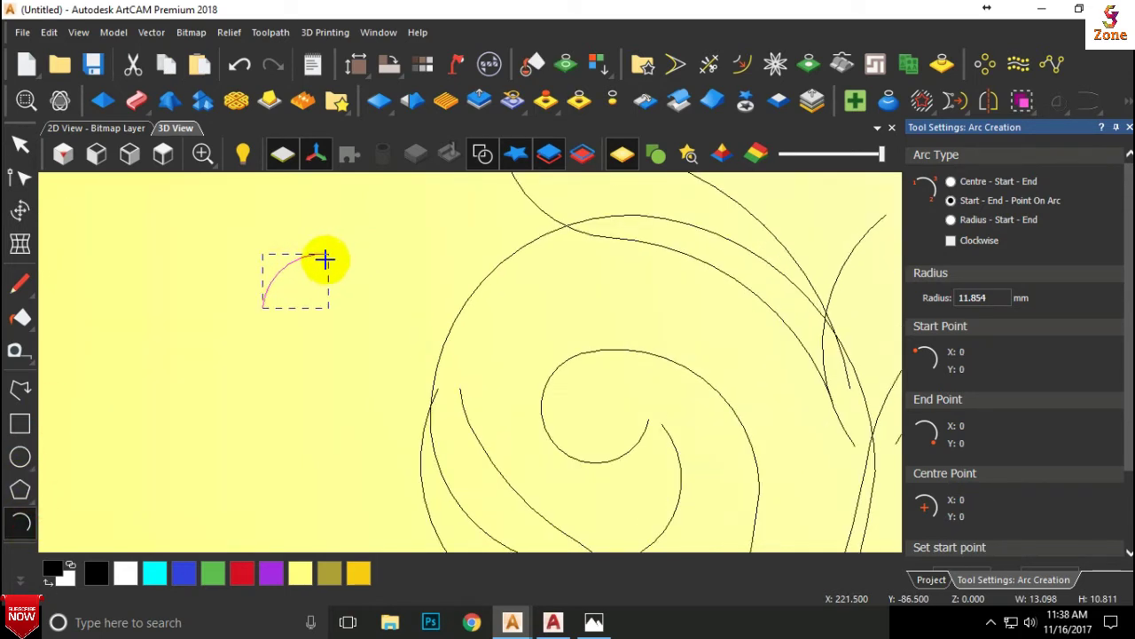
pyautogui.click(329, 256)
pyautogui.click(395, 303)
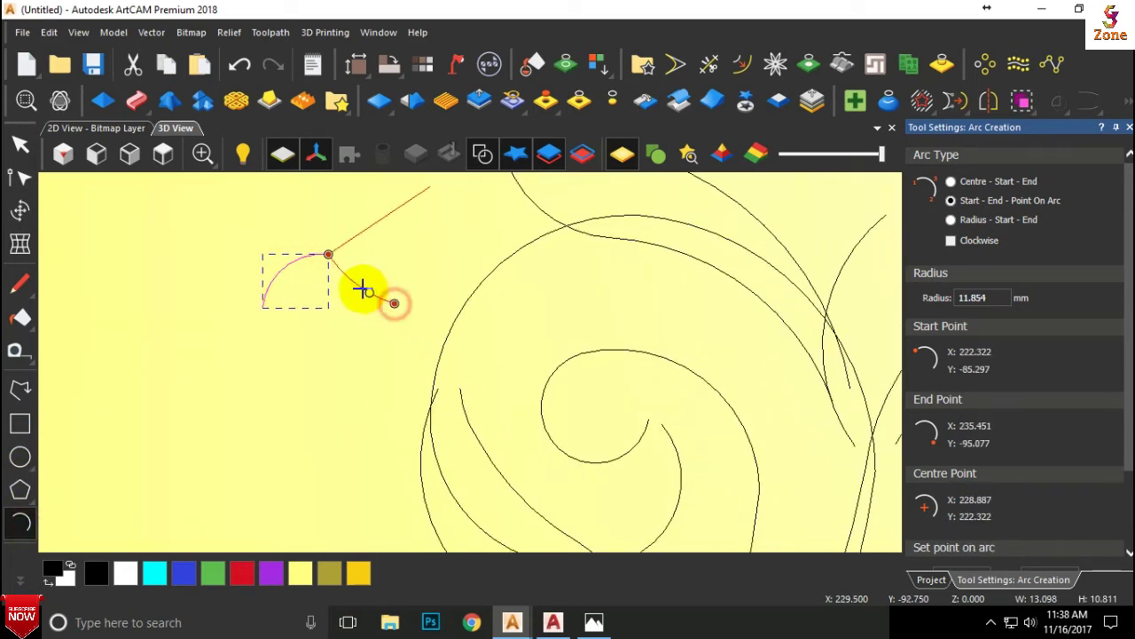
pyautogui.click(354, 288)
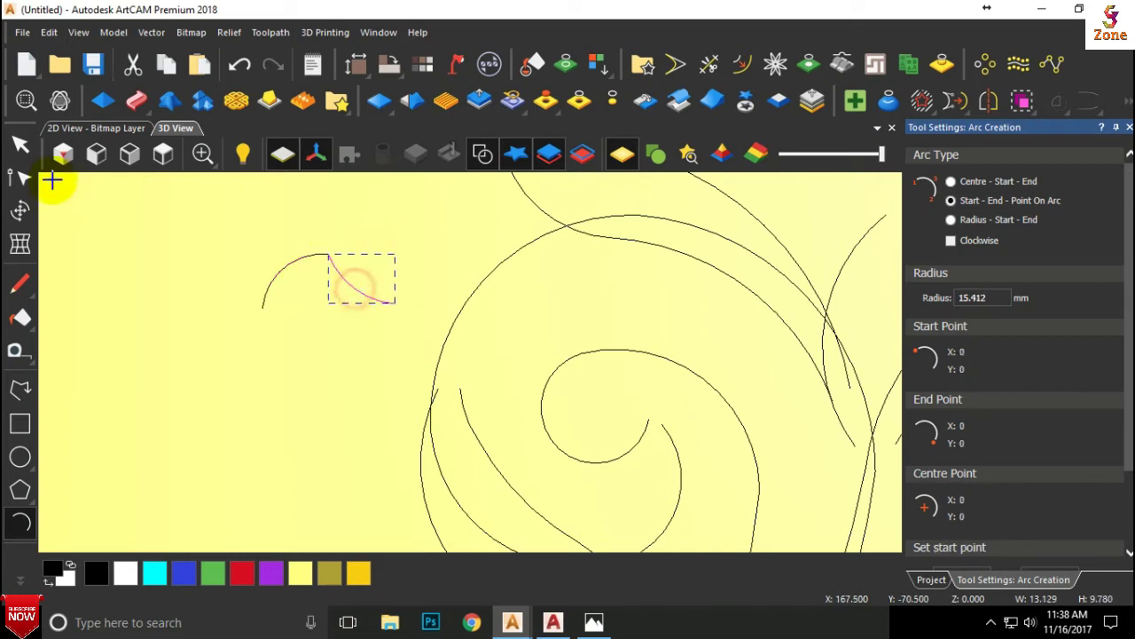
# Step: Join the two arcs into one vector using Coincident Nodes
pyautogui.click(21, 144)
pyautogui.click(371, 234)
pyautogui.moveTo(429, 241); pyautogui.dragTo(225, 337)
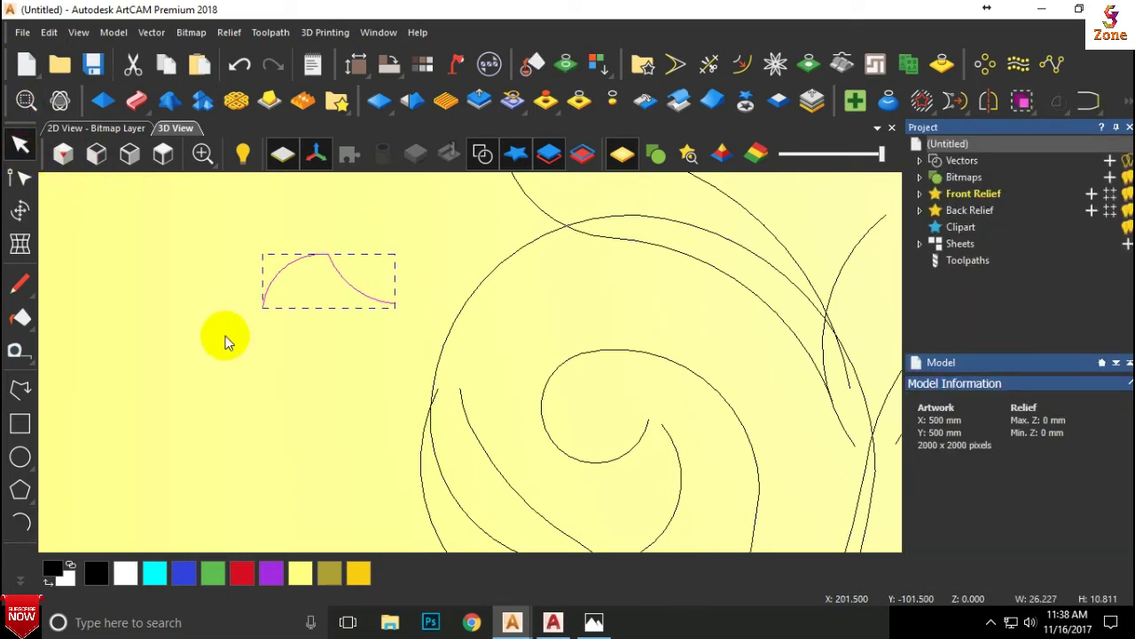
pyautogui.press('j')
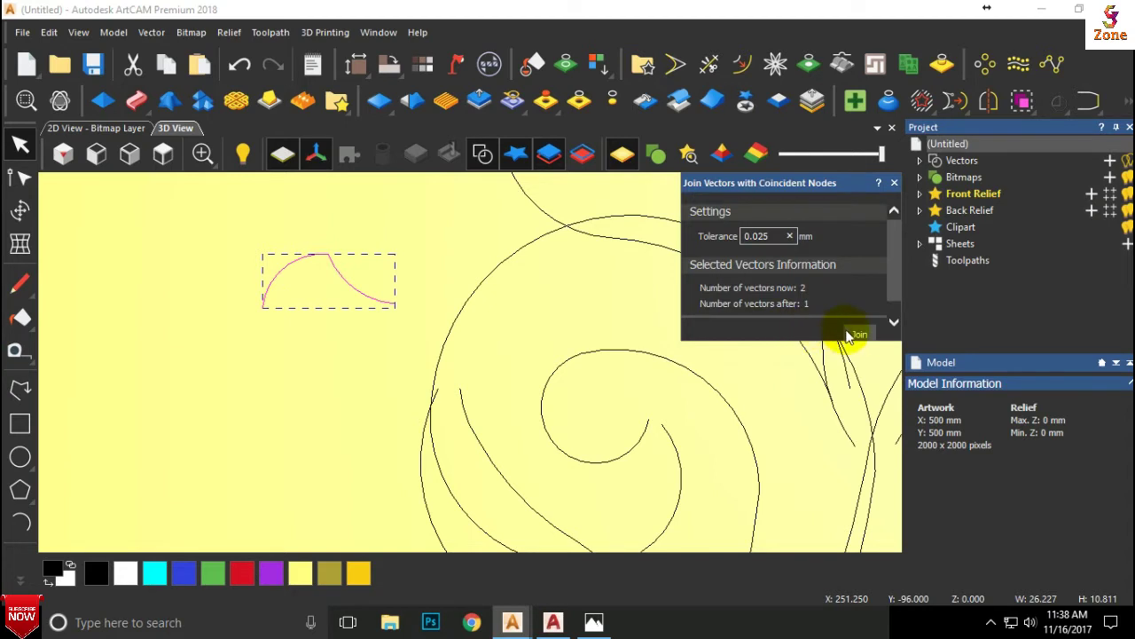
pyautogui.click(895, 183)
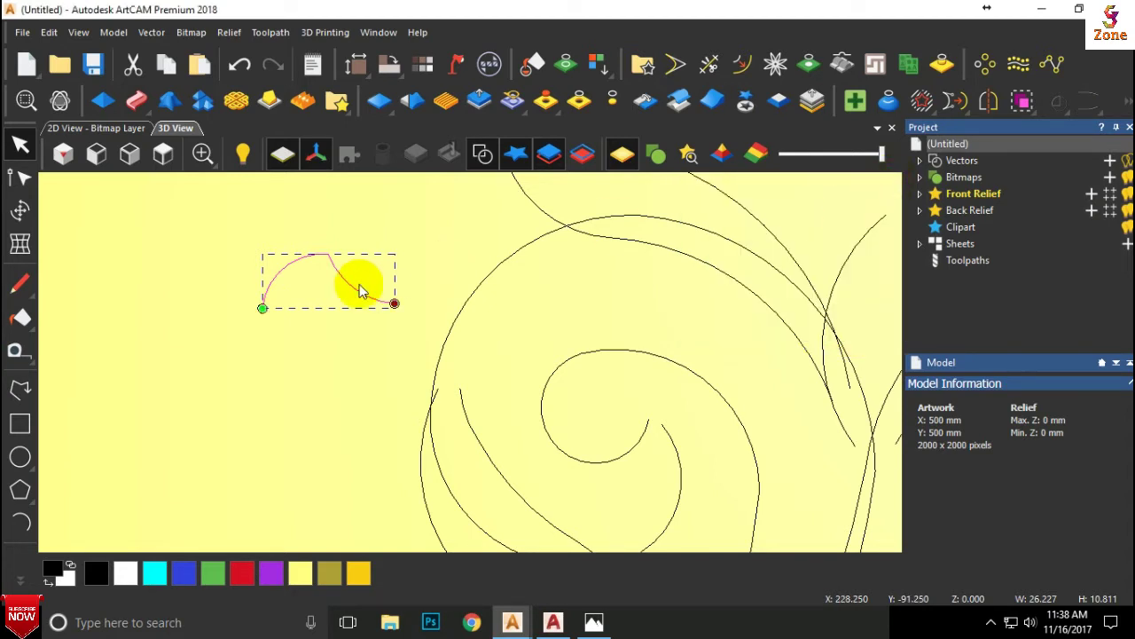
# Step: Add a short polyline at the curve's right end
pyautogui.scroll(2, 360, 283)
pyautogui.click(20, 388)
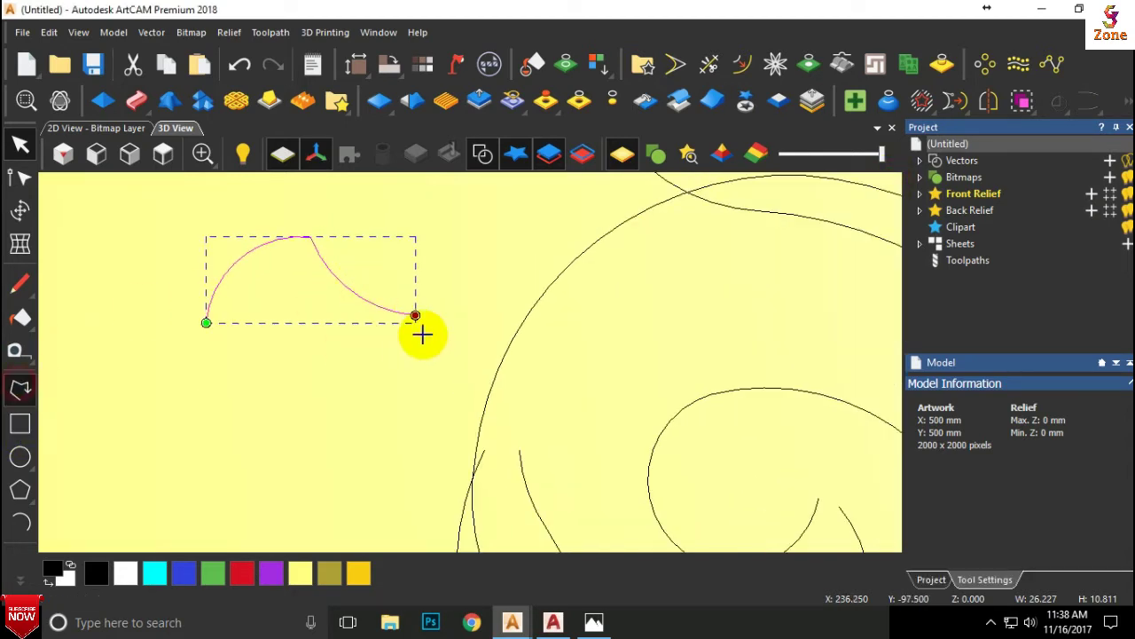
pyautogui.scroll(2, 414, 306)
pyautogui.click(414, 308)
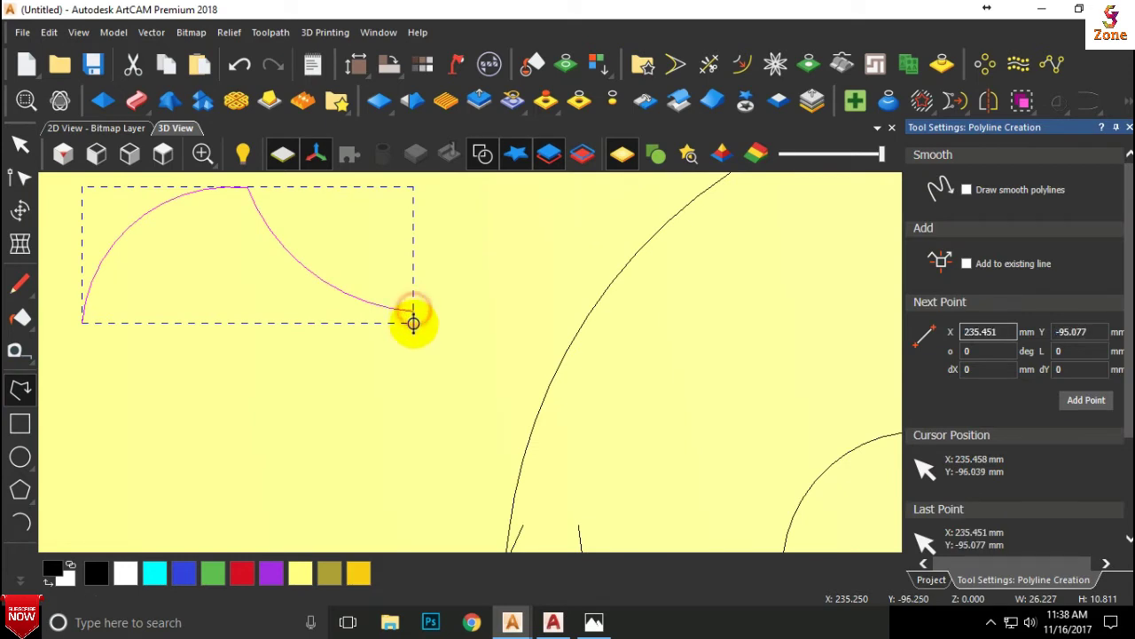
pyautogui.rightClick(451, 305)
# Step: Join the curve's pieces into a single vector
pyautogui.scroll(-1, 458, 274)
pyautogui.moveTo(467, 228)
pyautogui.mouseDown()
pyautogui.moveTo(173, 372)
pyautogui.moveTo(166, 387)
pyautogui.mouseUp()
pyautogui.press('j')
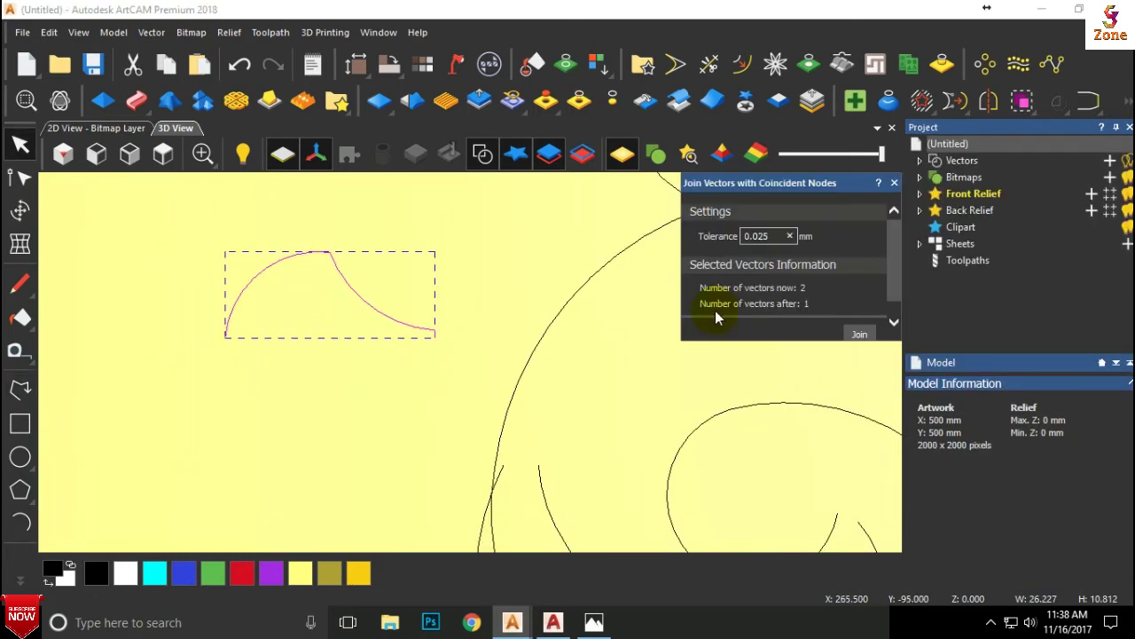
pyautogui.click(860, 334)
# Step: Move the joined wave curve to the left of the spiral
pyautogui.scroll(-2, 435, 286)
pyautogui.scroll(-1, 423, 321)
pyautogui.scroll(2, 421, 320)
pyautogui.moveTo(477, 321); pyautogui.dragTo(369, 404)
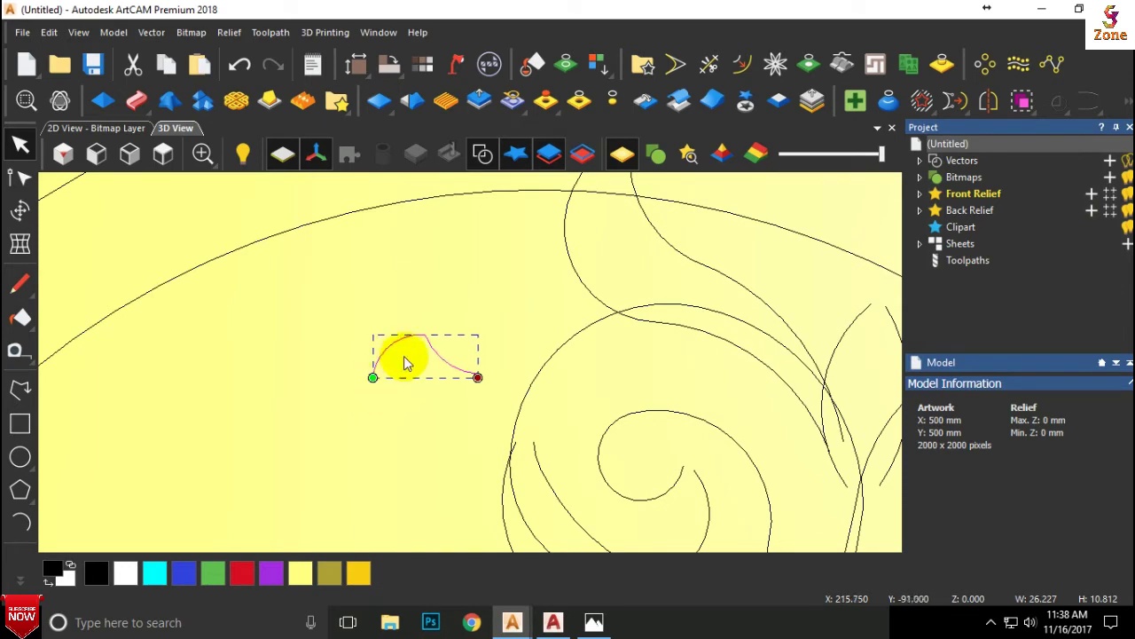
pyautogui.moveTo(398, 342)
pyautogui.mouseDown()
pyautogui.moveTo(205, 367)
pyautogui.moveTo(238, 367)
pyautogui.mouseUp()
pyautogui.moveTo(354, 332); pyautogui.dragTo(193, 437)
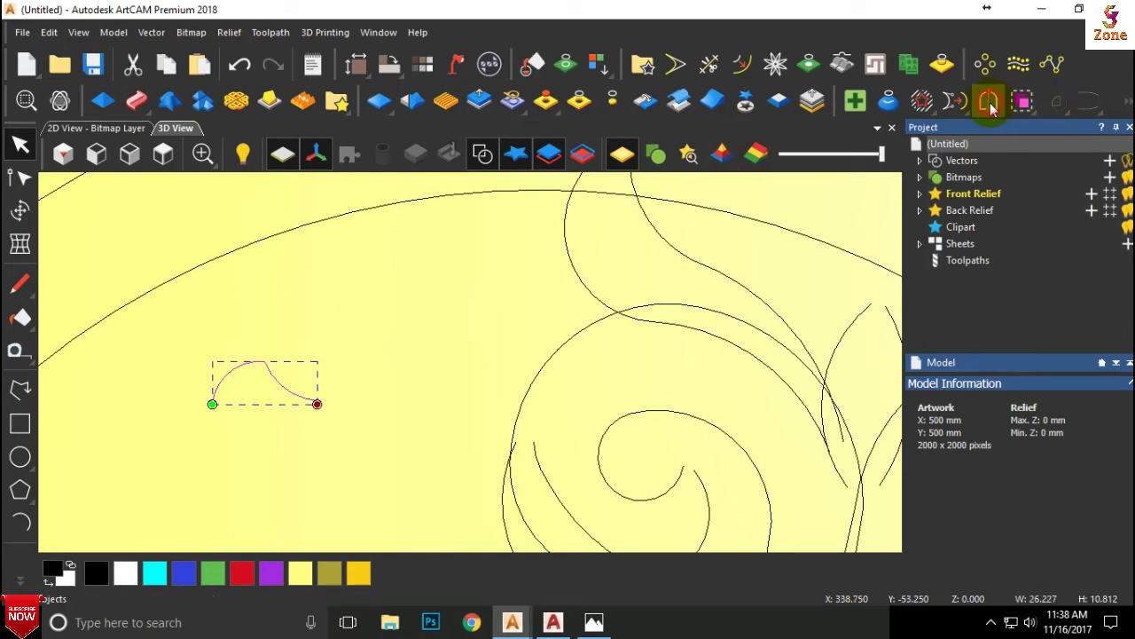
# Step: Mirror a copy of the wave curve horizontally to its right
pyautogui.click(988, 100)
pyautogui.click(832, 330)
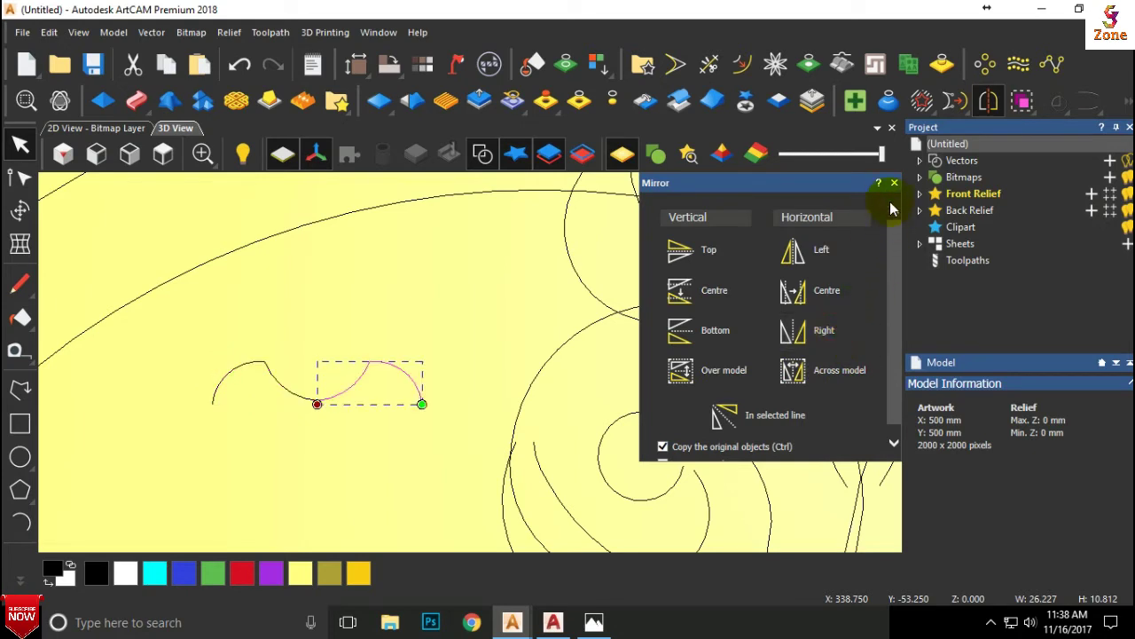
pyautogui.click(893, 184)
pyautogui.click(504, 276)
pyautogui.moveTo(479, 325); pyautogui.dragTo(382, 401)
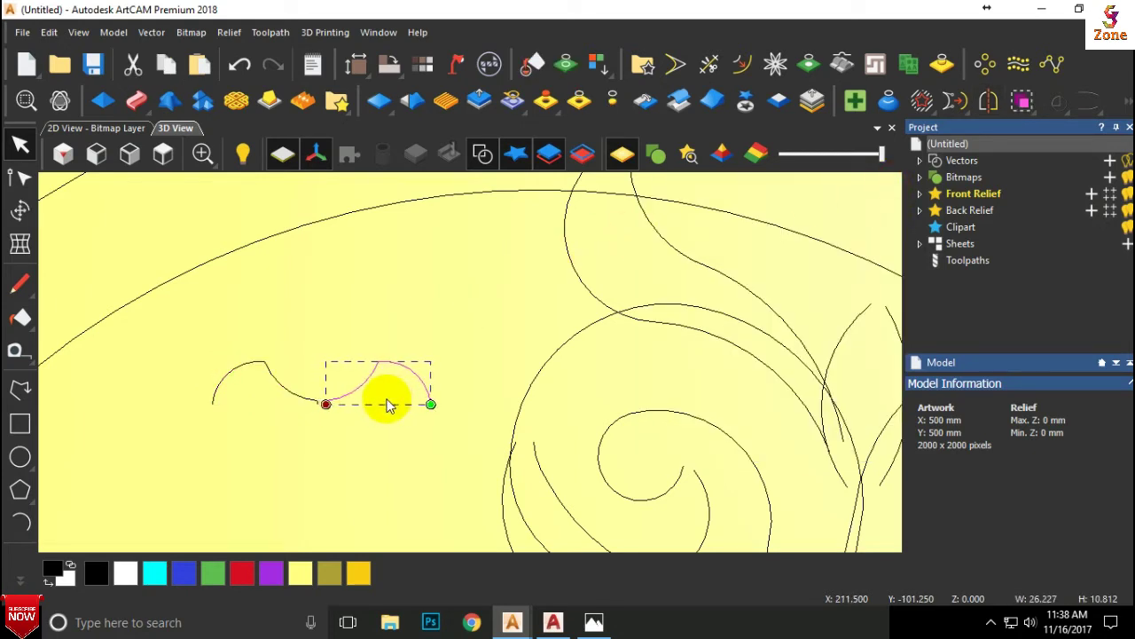
pyautogui.scroll(-1, 426, 317)
pyautogui.scroll(-1, 456, 352)
pyautogui.scroll(1, 436, 332)
pyautogui.click(451, 364)
pyautogui.scroll(2, 447, 387)
# Step: Draw a small arc above where the two wave curves meet
pyautogui.click(19, 523)
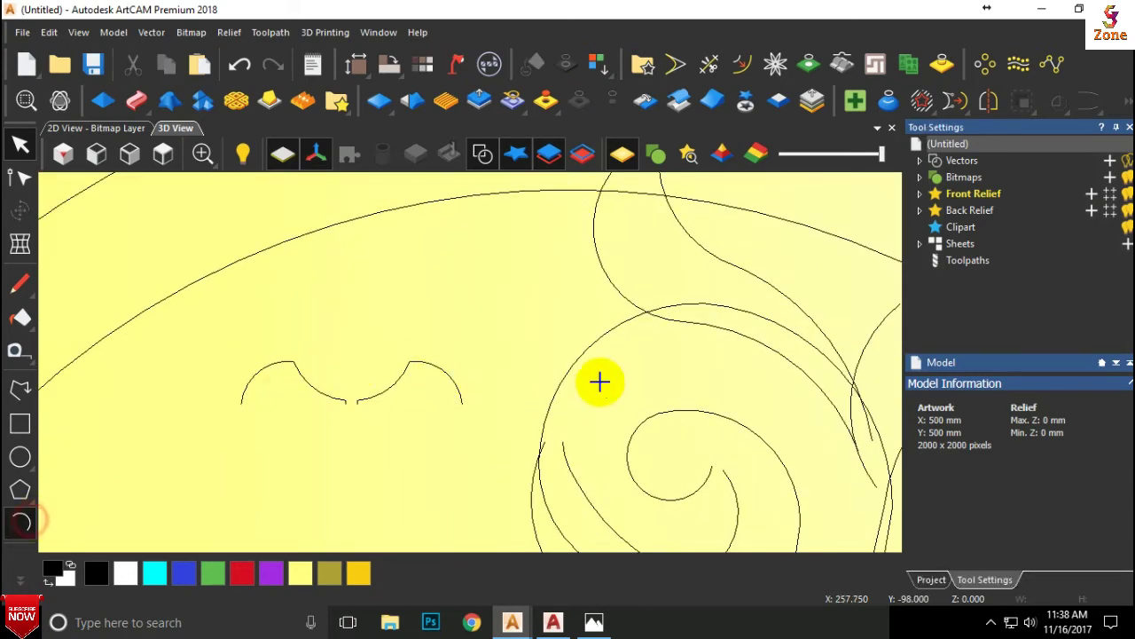
pyautogui.scroll(1, 395, 330)
pyautogui.click(379, 339)
pyautogui.click(463, 338)
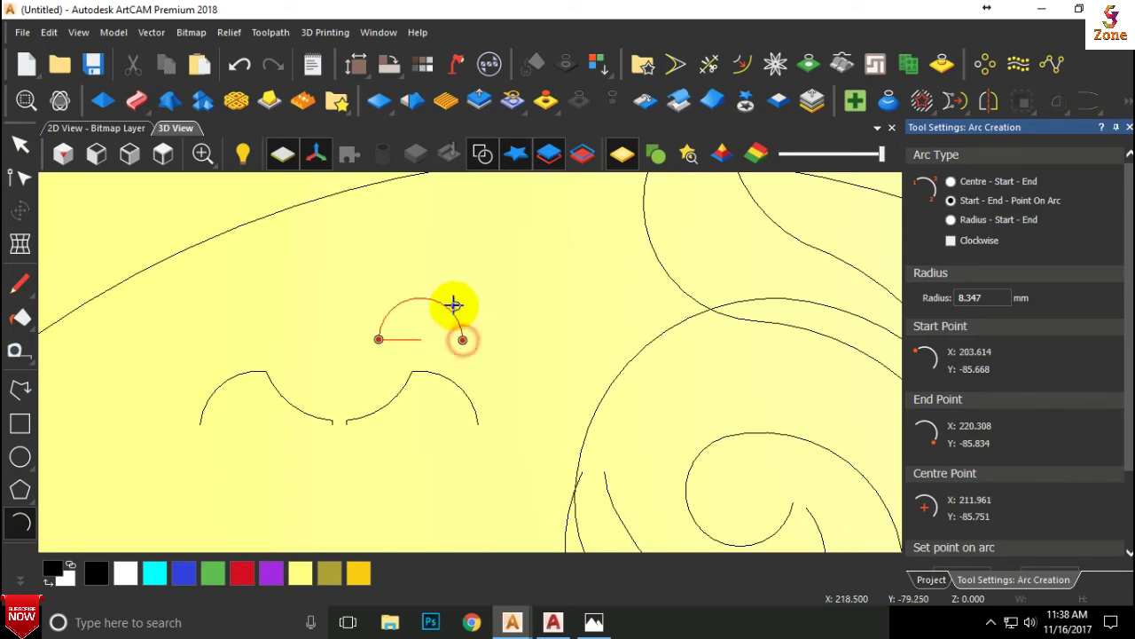
pyautogui.click(444, 299)
pyautogui.click(21, 142)
# Step: Clear the selection and zoom to review the curves and new arc
pyautogui.click(253, 204)
pyautogui.scroll(-1, 438, 243)
pyautogui.scroll(-1, 485, 324)
pyautogui.scroll(-1, 485, 328)
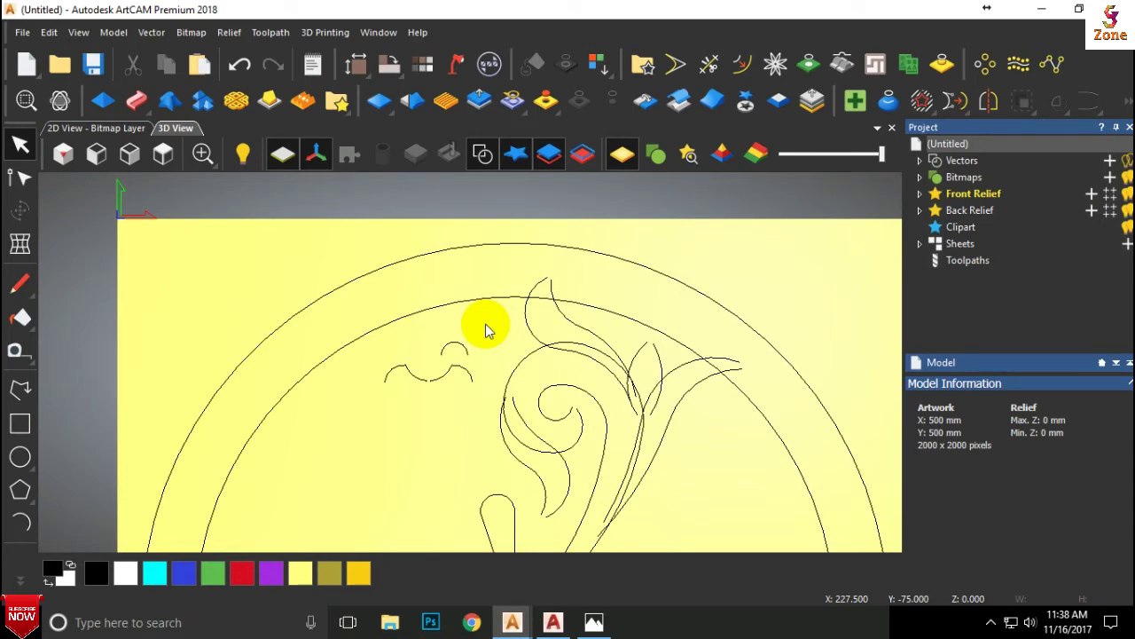
pyautogui.scroll(1, 485, 328)
pyautogui.scroll(-1, 528, 426)
pyautogui.scroll(1, 544, 393)
pyautogui.scroll(1, 545, 376)
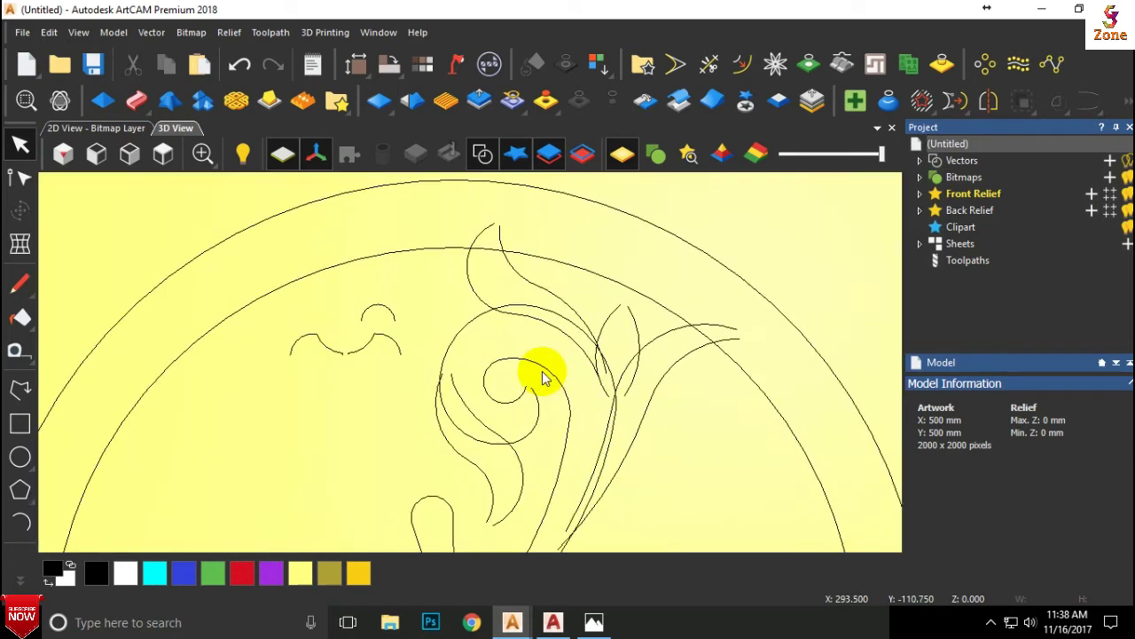
pyautogui.scroll(1, 544, 377)
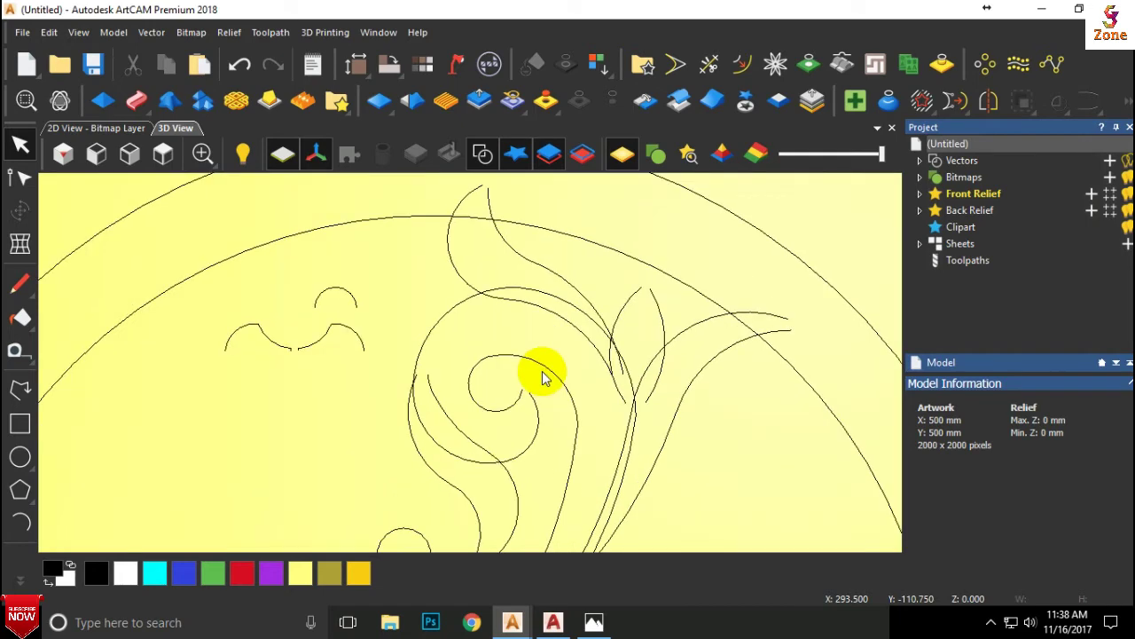
# Step: Start a Two Rail Sweep with the spiral scroll as the drive rails
pyautogui.click(139, 103)
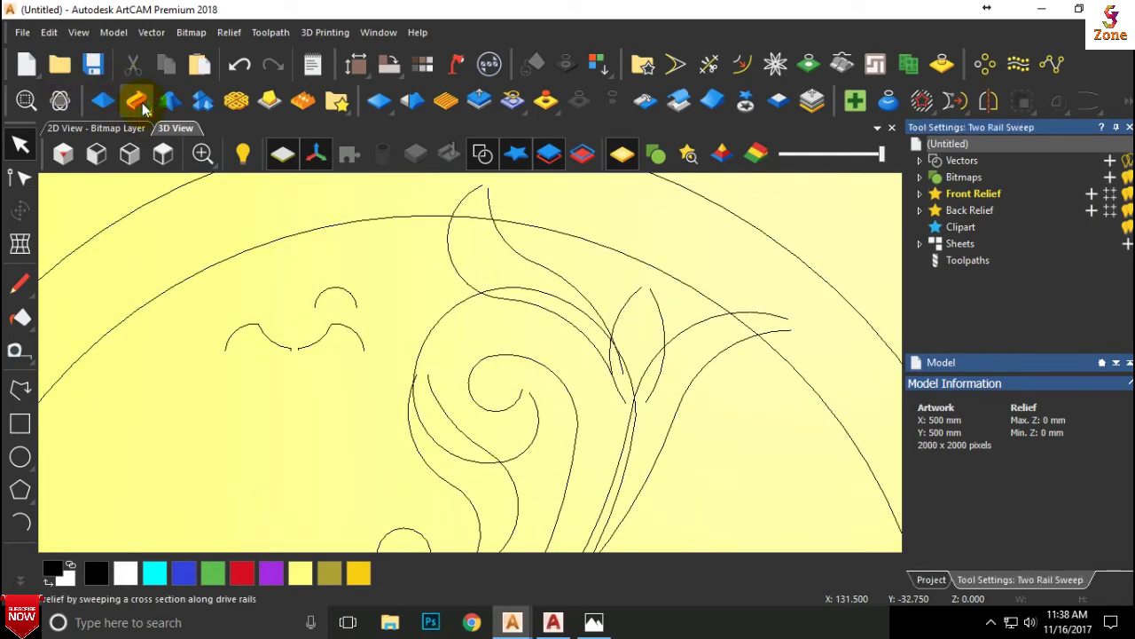
pyautogui.click(526, 408)
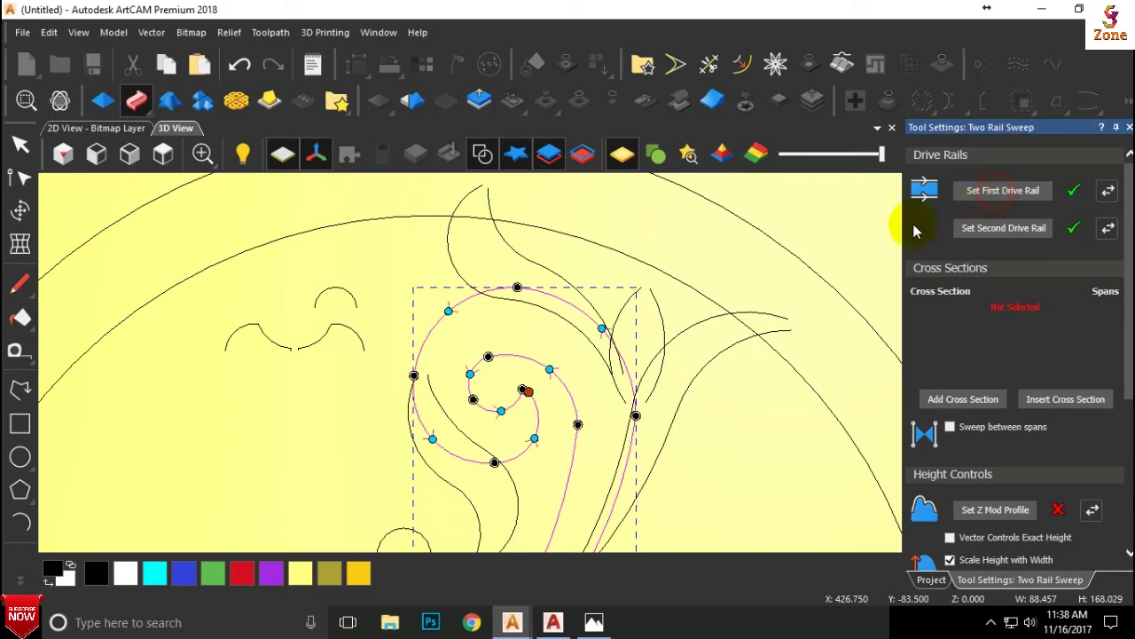
pyautogui.scroll(-2, 550, 401)
pyautogui.scroll(2, 532, 410)
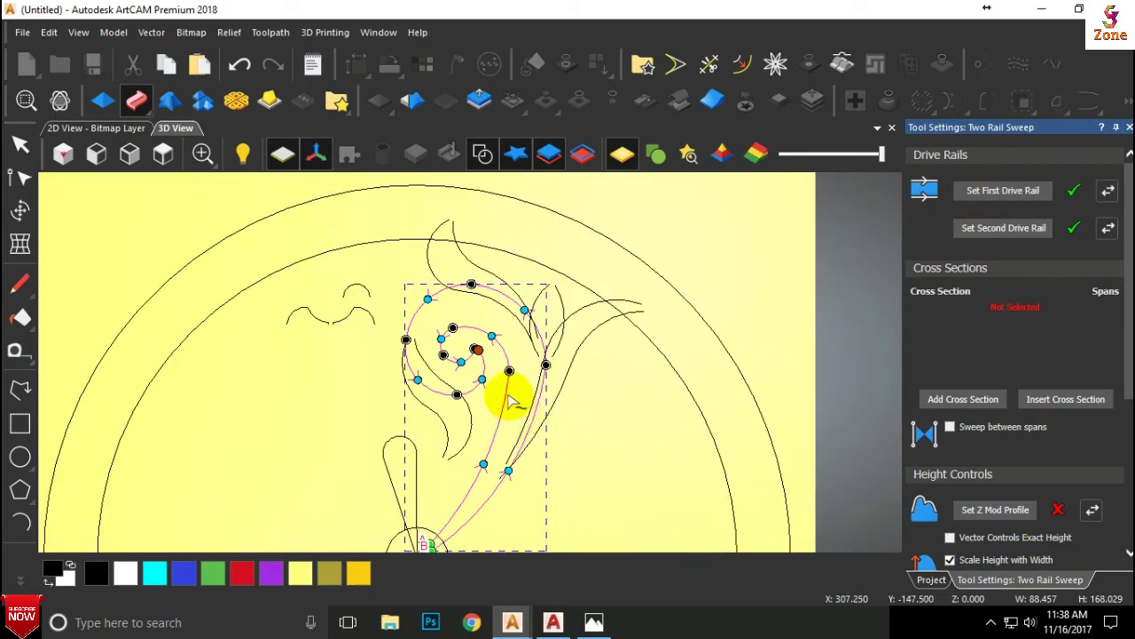
pyautogui.scroll(1, 448, 306)
# Step: Add the small curve as a trial cross section, then remove it again
pyautogui.click(221, 311)
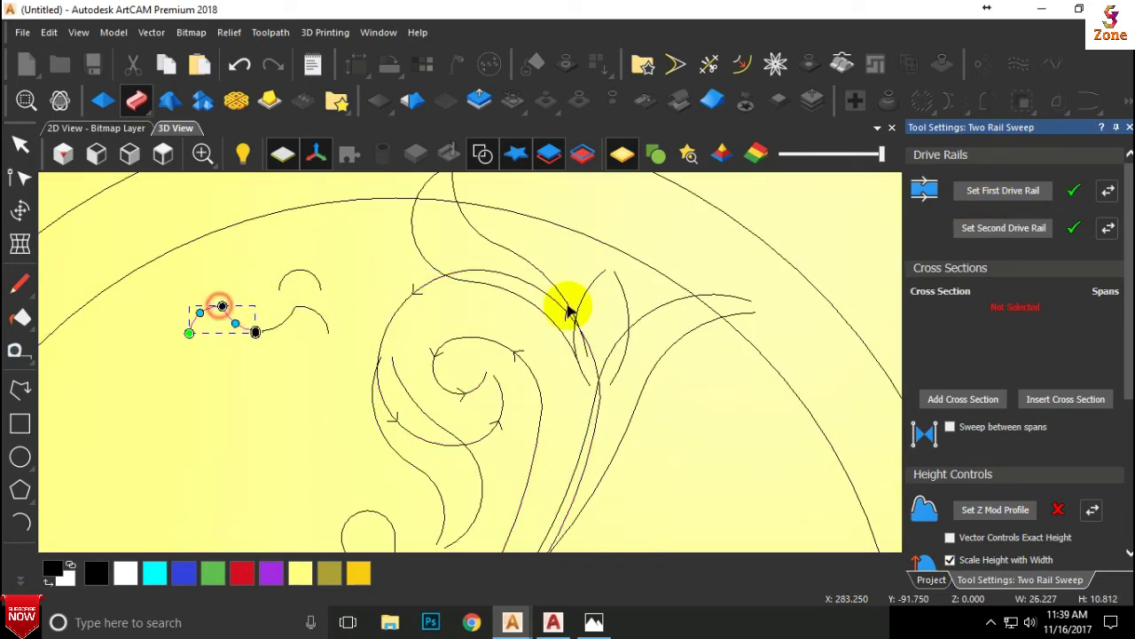
pyautogui.click(942, 400)
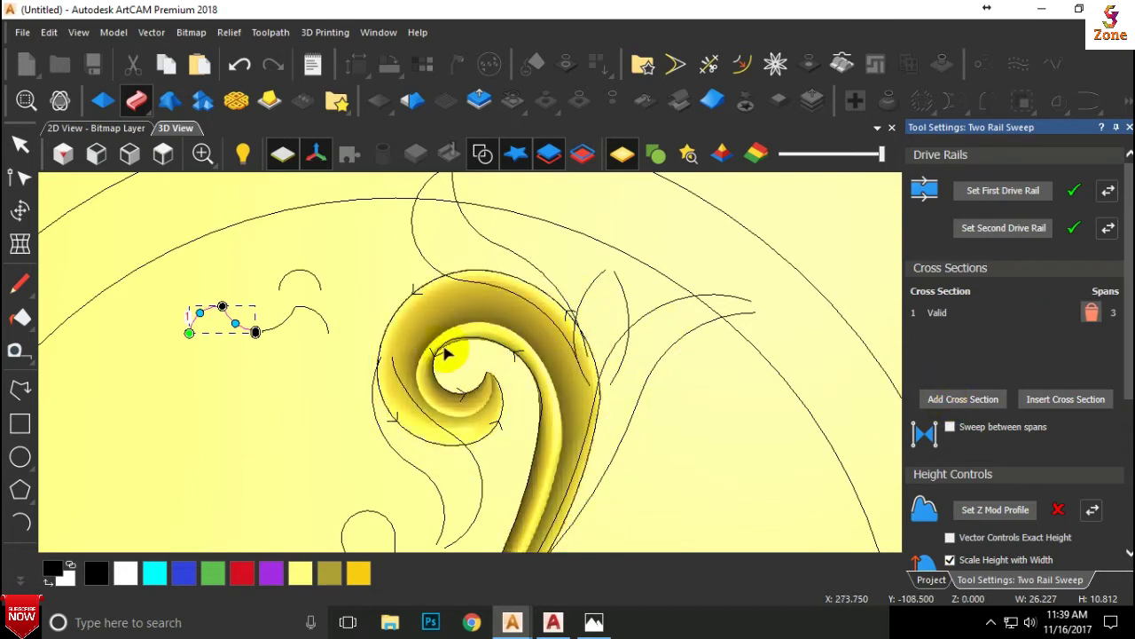
pyautogui.click(374, 390)
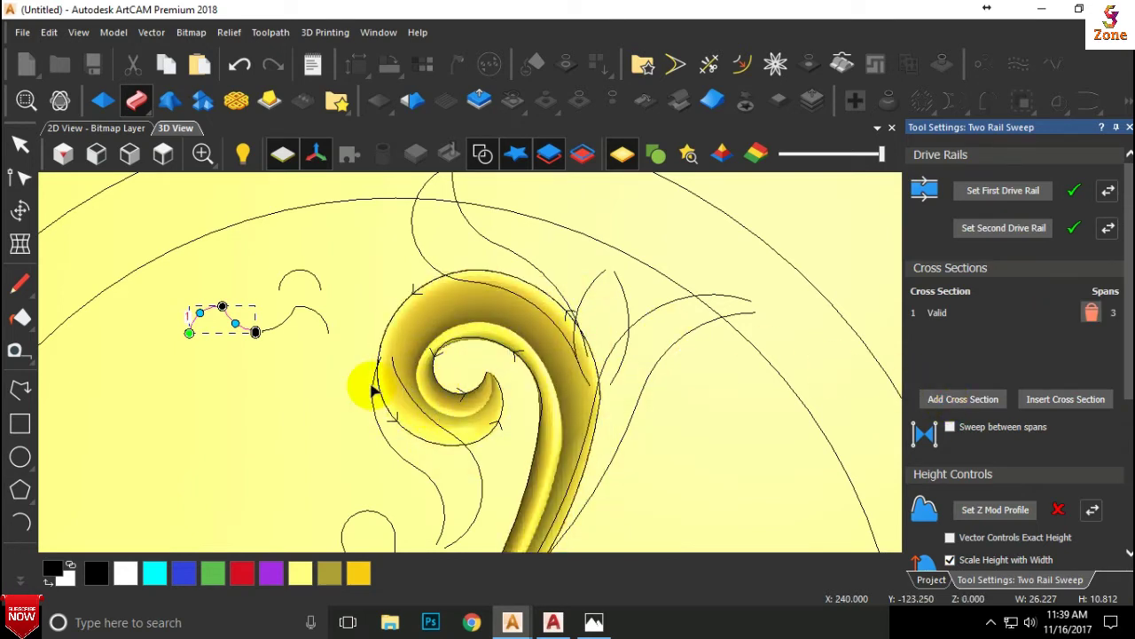
pyautogui.click(1080, 315)
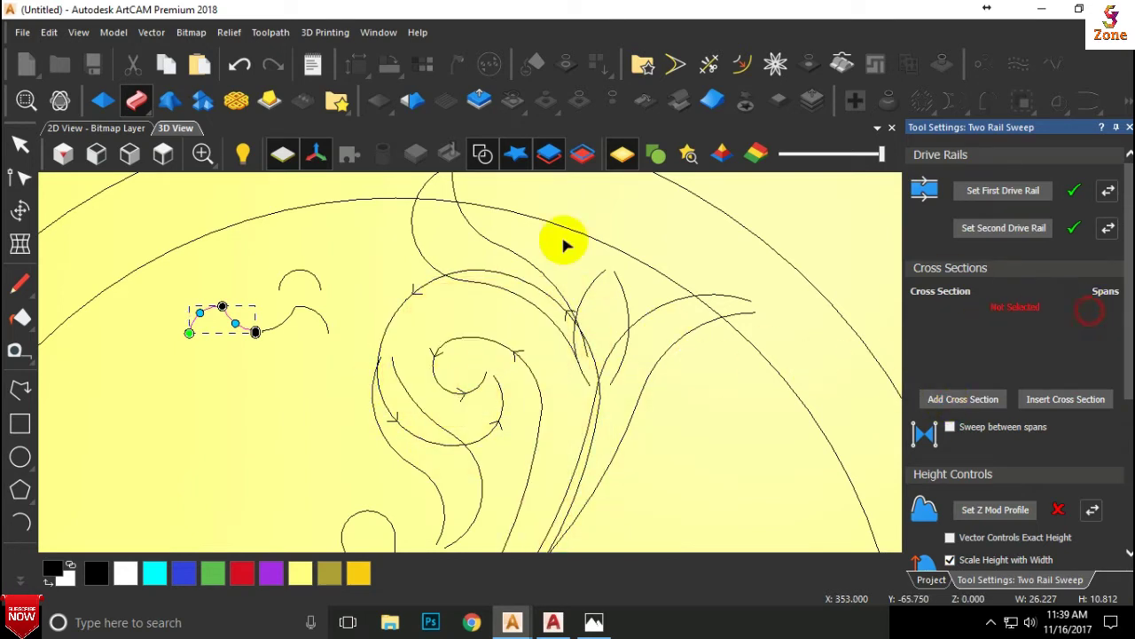
pyautogui.click(311, 309)
# Step: Re-add the small curve and two more cross sections to the spiral sweep
pyautogui.click(957, 407)
pyautogui.scroll(-2, 462, 348)
pyautogui.scroll(1, 463, 349)
pyautogui.scroll(1, 470, 363)
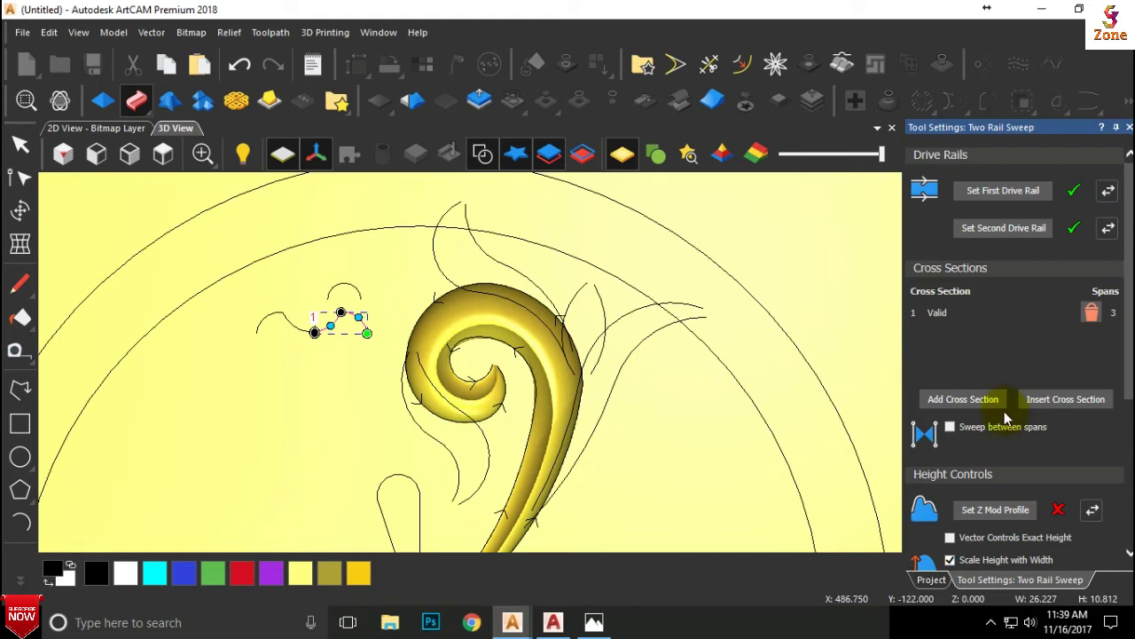
pyautogui.click(976, 403)
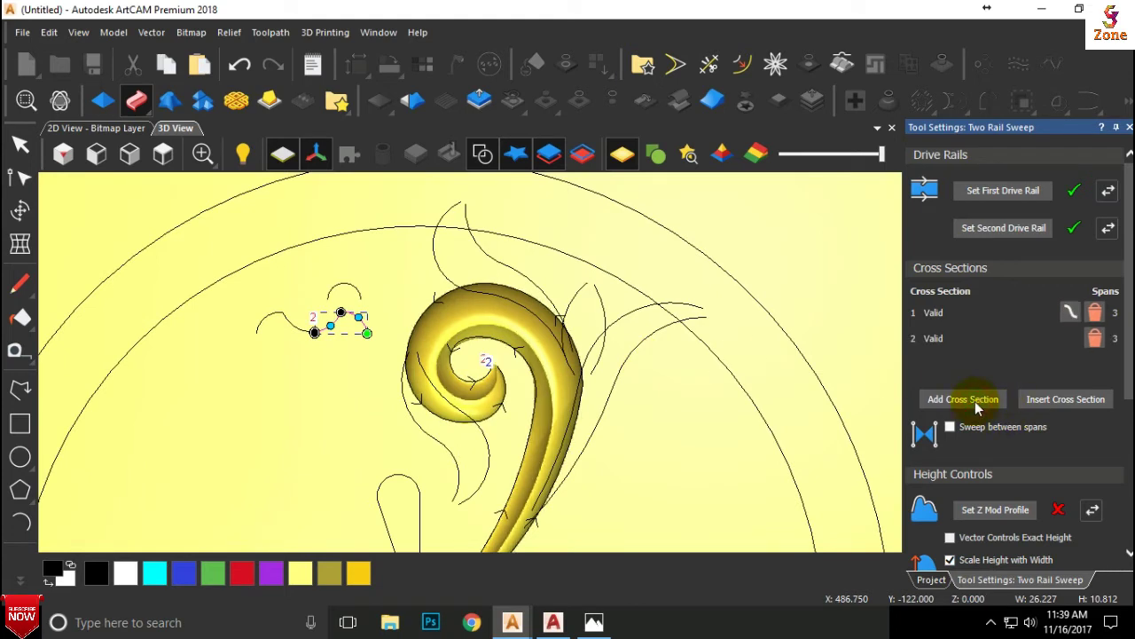
pyautogui.click(974, 400)
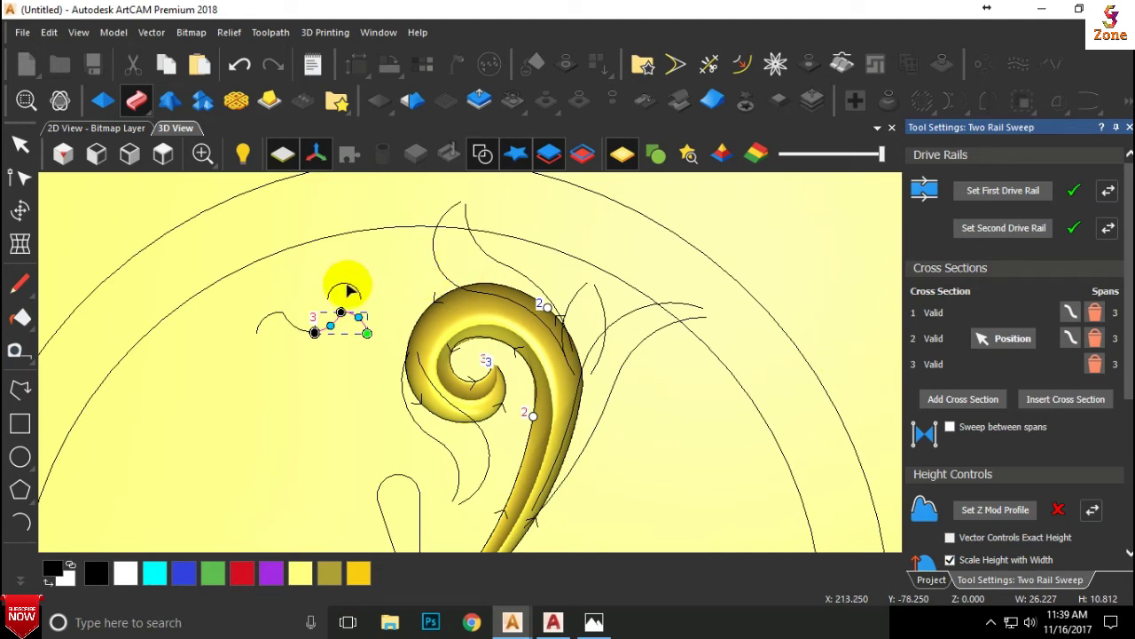
# Step: Add the fourth and fifth cross sections, bringing the sweep to five
pyautogui.click(942, 401)
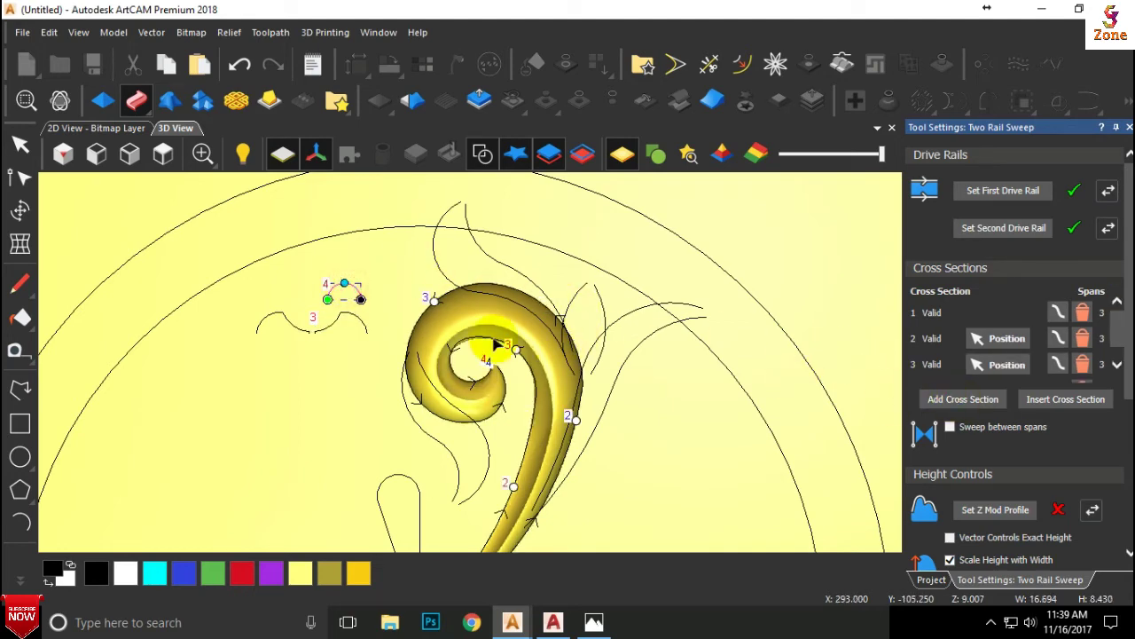
pyautogui.scroll(-2, 495, 342)
pyautogui.scroll(4, 532, 359)
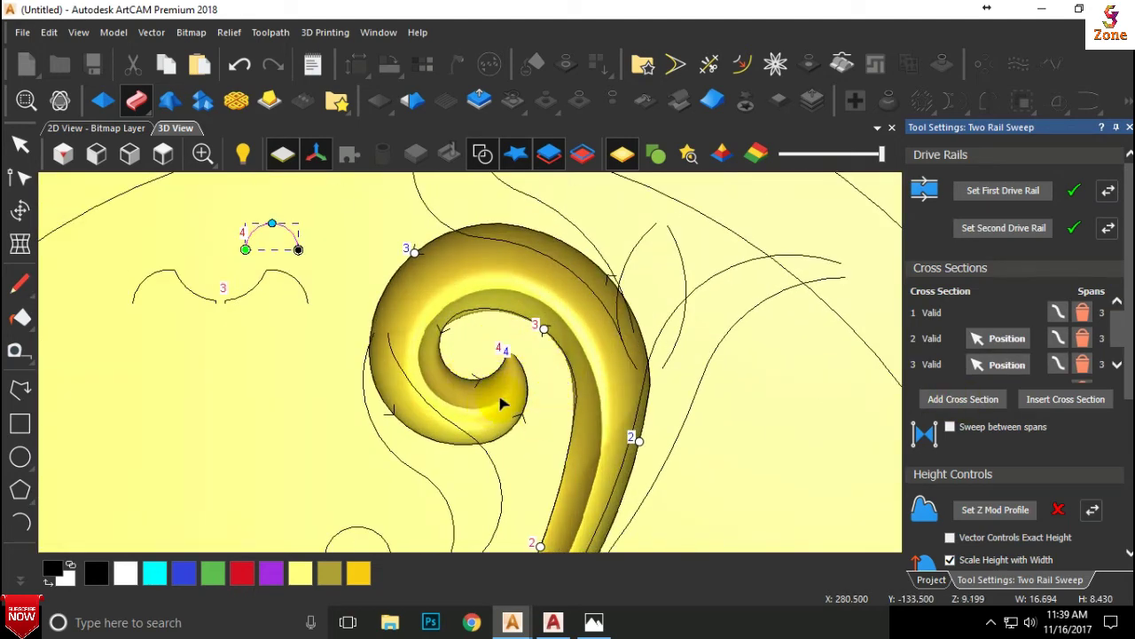
pyautogui.scroll(-3, 541, 355)
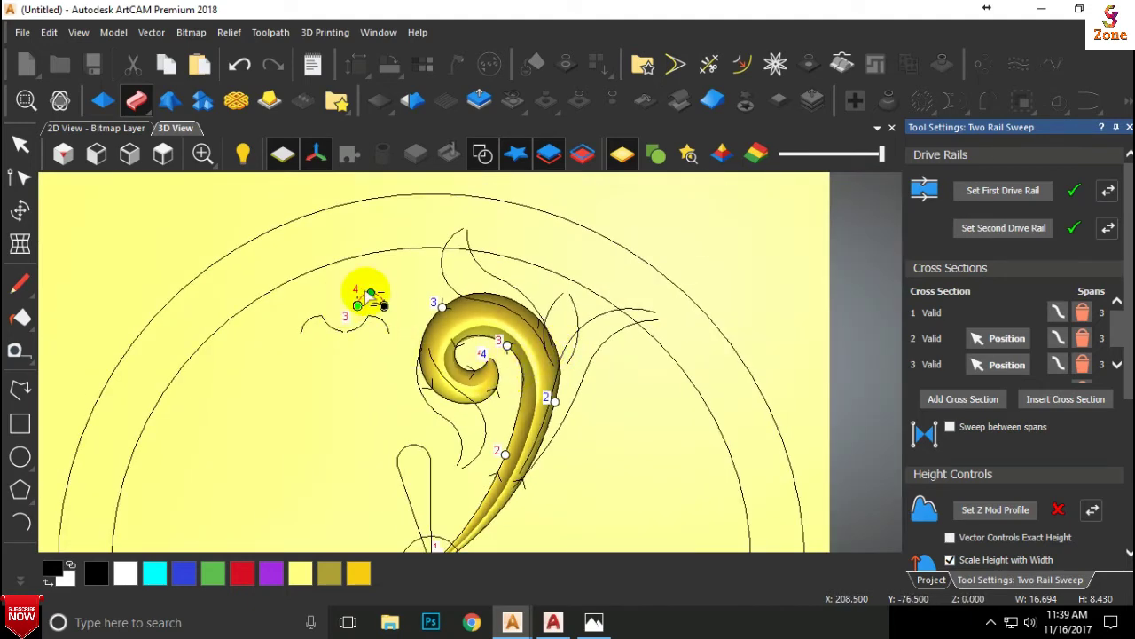
pyautogui.scroll(-2, 370, 296)
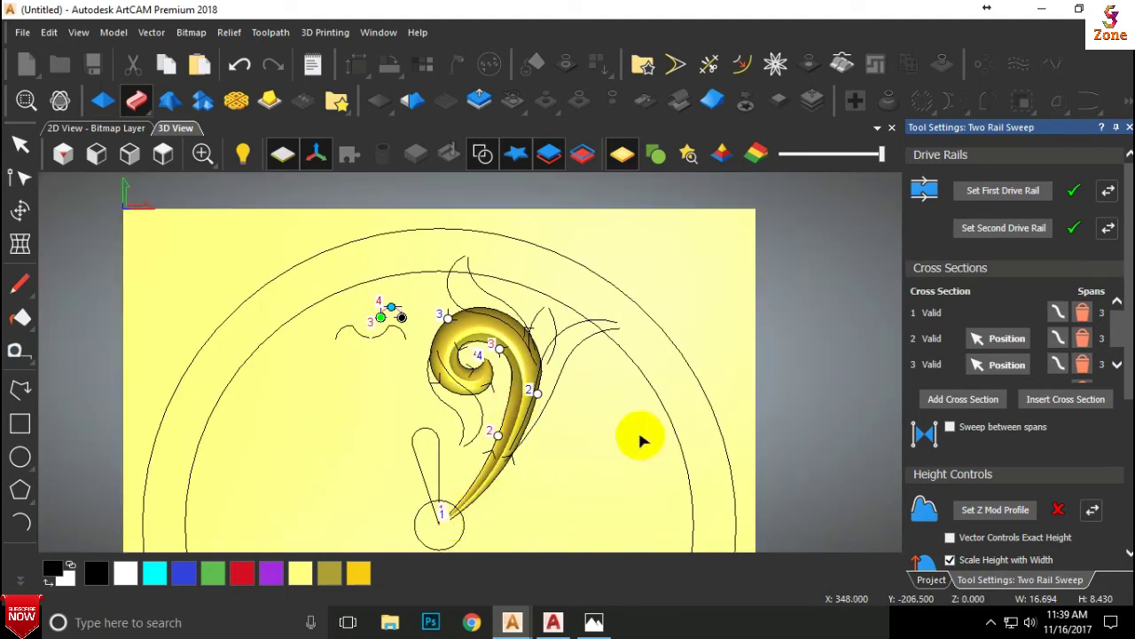
pyautogui.click(965, 400)
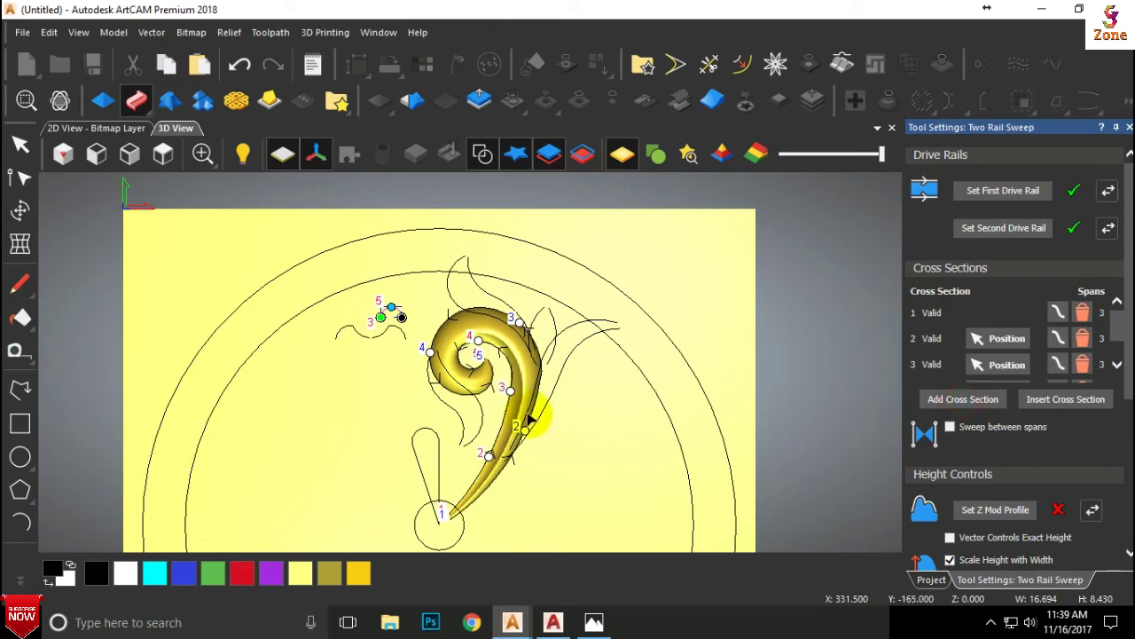
pyautogui.scroll(2, 525, 370)
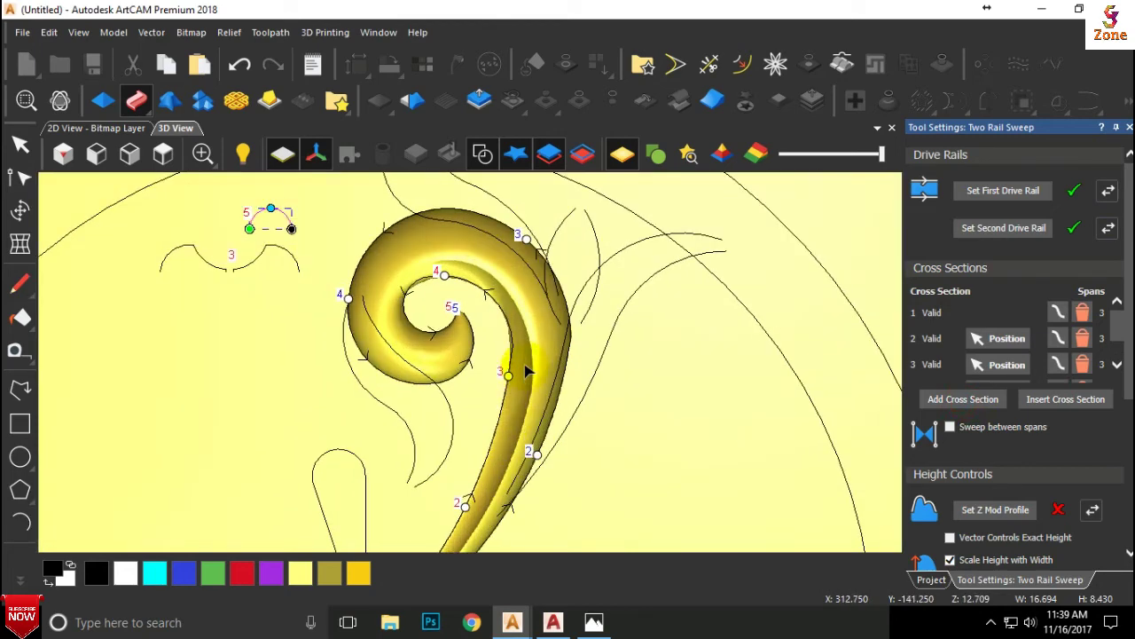
# Step: Reverse the direction of both the first and second drive rails
pyautogui.click(1110, 191)
pyautogui.click(1106, 228)
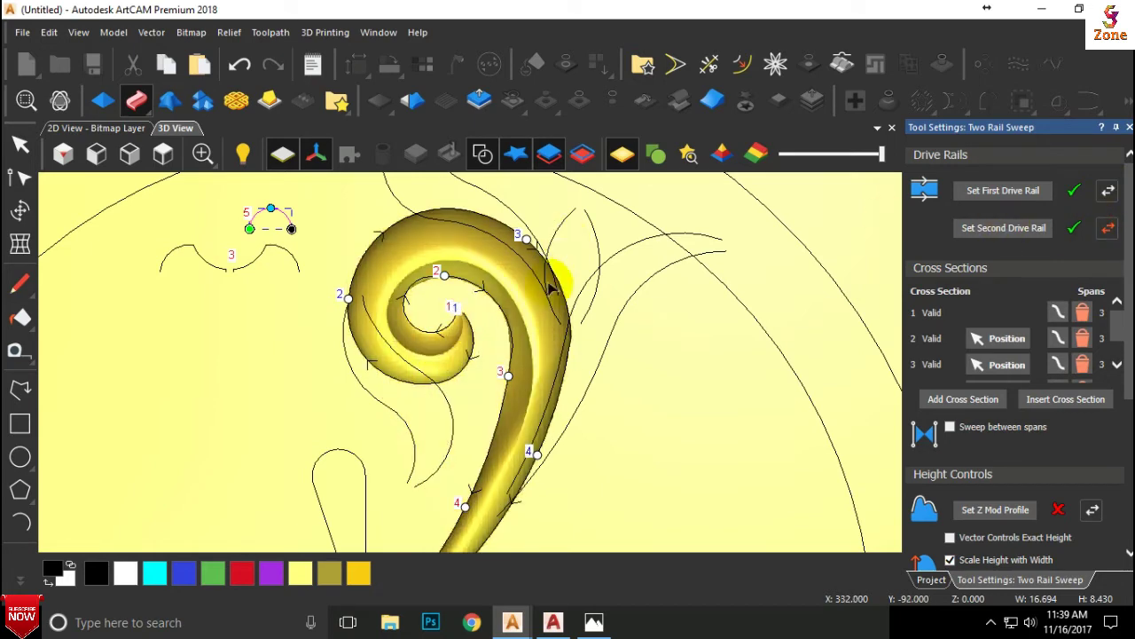
pyautogui.scroll(-2, 443, 516)
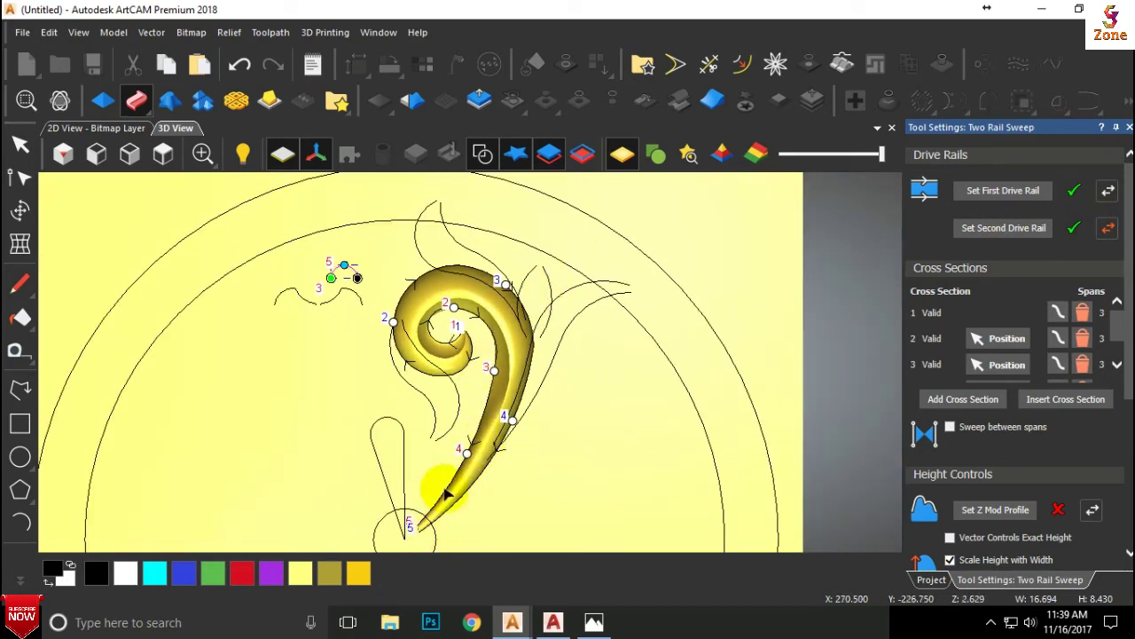
pyautogui.scroll(2, 486, 331)
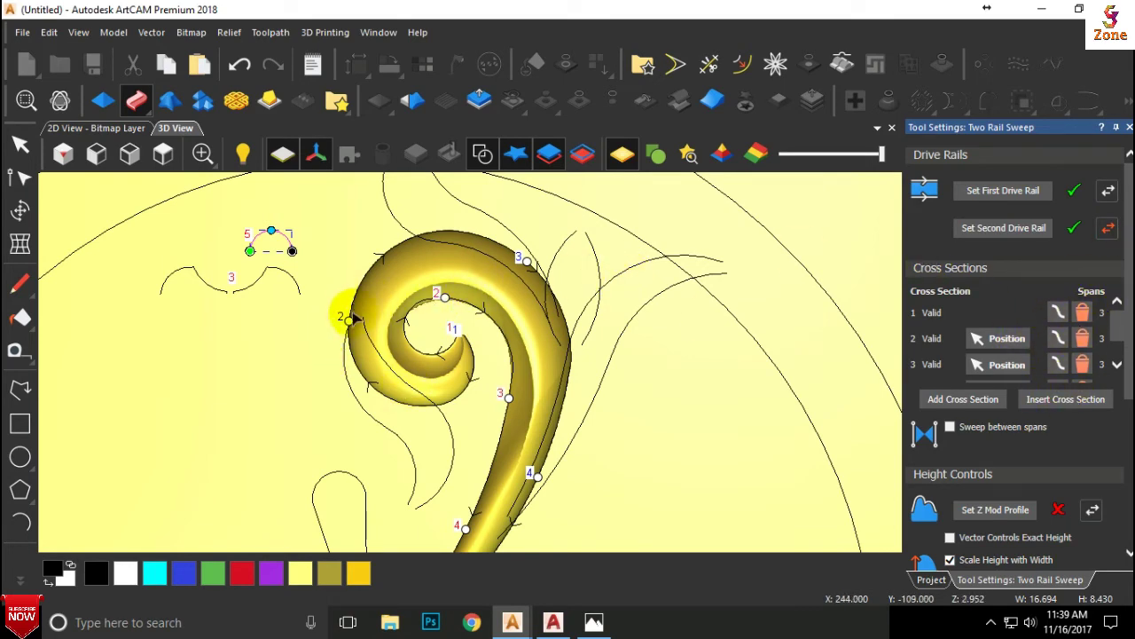
pyautogui.scroll(2, 346, 315)
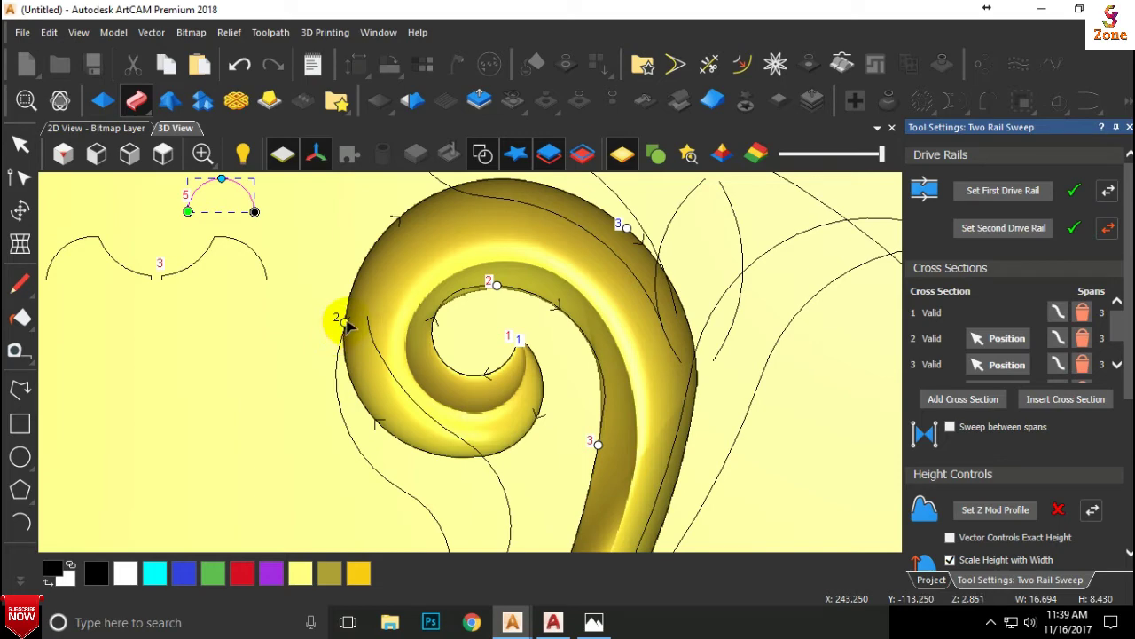
# Step: Move cross sections 2, 3 and 4 further along the rails into the curl
pyautogui.moveTo(494, 287); pyautogui.dragTo(443, 331)
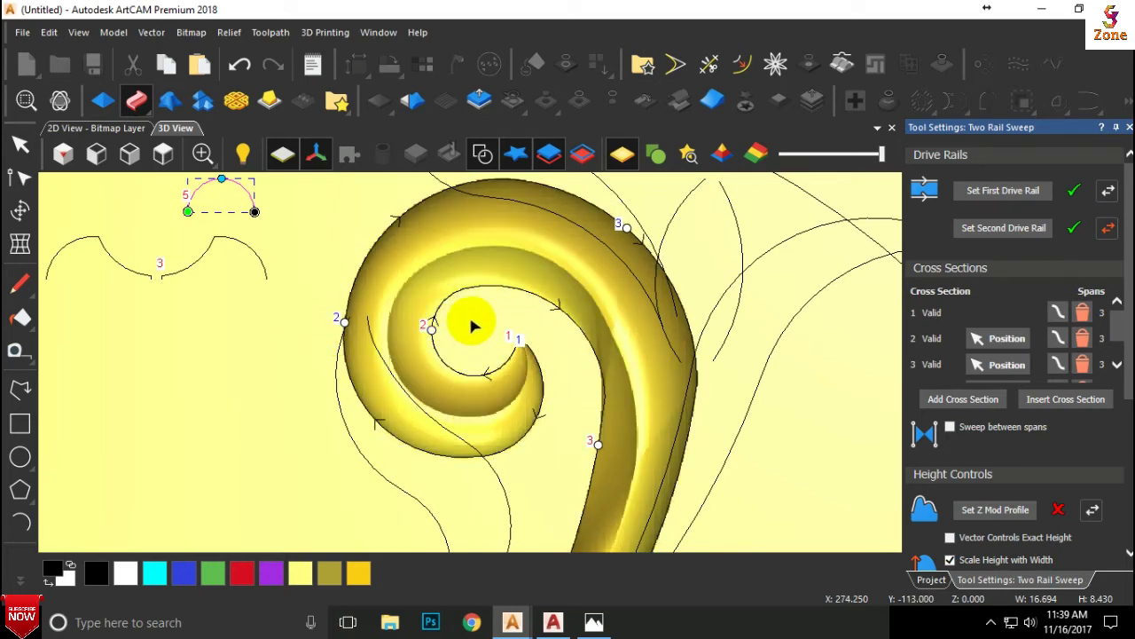
pyautogui.scroll(1, 603, 246)
pyautogui.scroll(-1, 594, 417)
pyautogui.moveTo(562, 476)
pyautogui.mouseDown()
pyautogui.moveTo(553, 385)
pyautogui.moveTo(535, 347)
pyautogui.mouseUp()
pyautogui.scroll(-3, 574, 362)
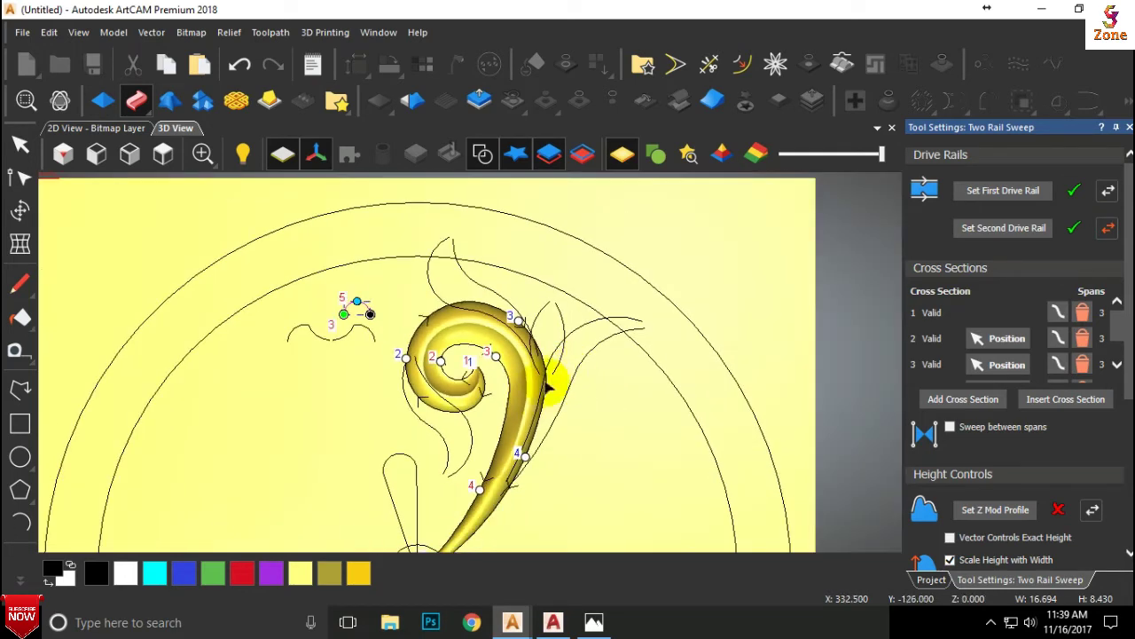
pyautogui.scroll(1, 545, 375)
pyautogui.moveTo(475, 508); pyautogui.dragTo(491, 463)
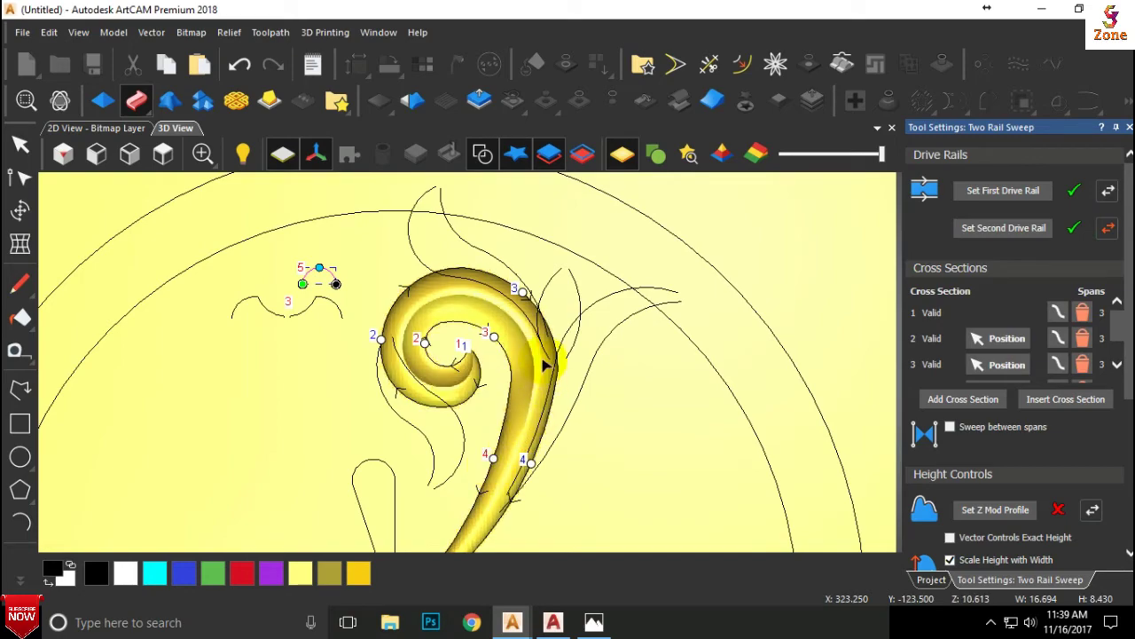
pyautogui.scroll(-1, 545, 363)
# Step: Move cross section 5 to the stem tip so the spiral tapers there
pyautogui.moveTo(523, 383)
pyautogui.mouseDown()
pyautogui.moveTo(540, 119)
pyautogui.moveTo(507, 316)
pyautogui.moveTo(527, 360)
pyautogui.moveTo(444, 506)
pyautogui.mouseUp()
pyautogui.scroll(3, 443, 506)
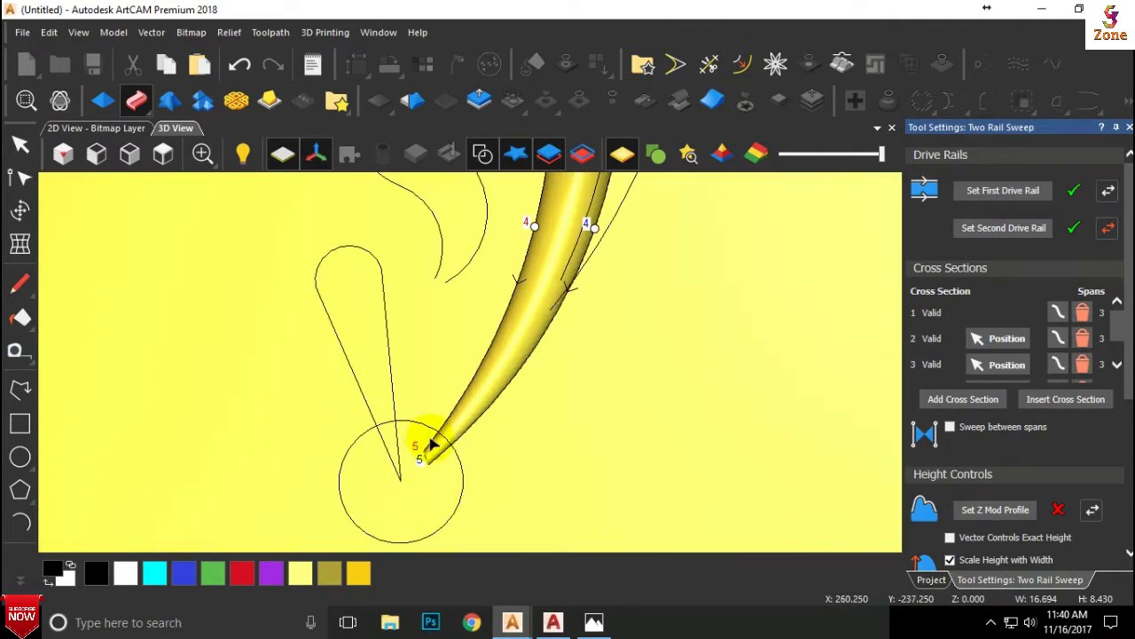
pyautogui.moveTo(422, 454); pyautogui.dragTo(405, 450)
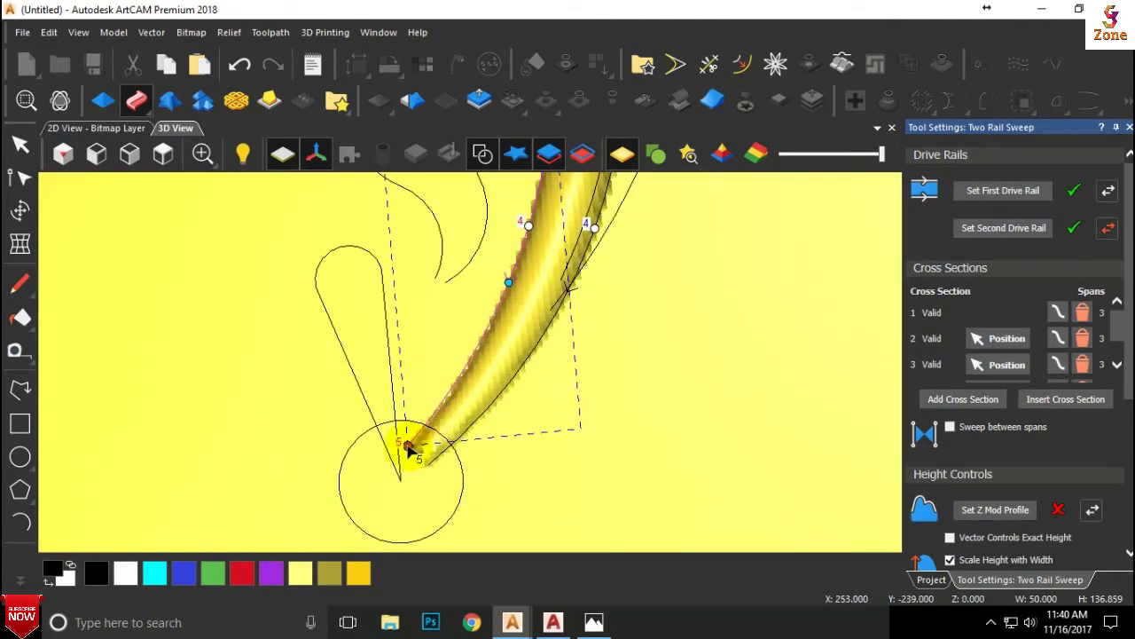
pyautogui.scroll(-3, 431, 456)
pyautogui.scroll(2, 468, 400)
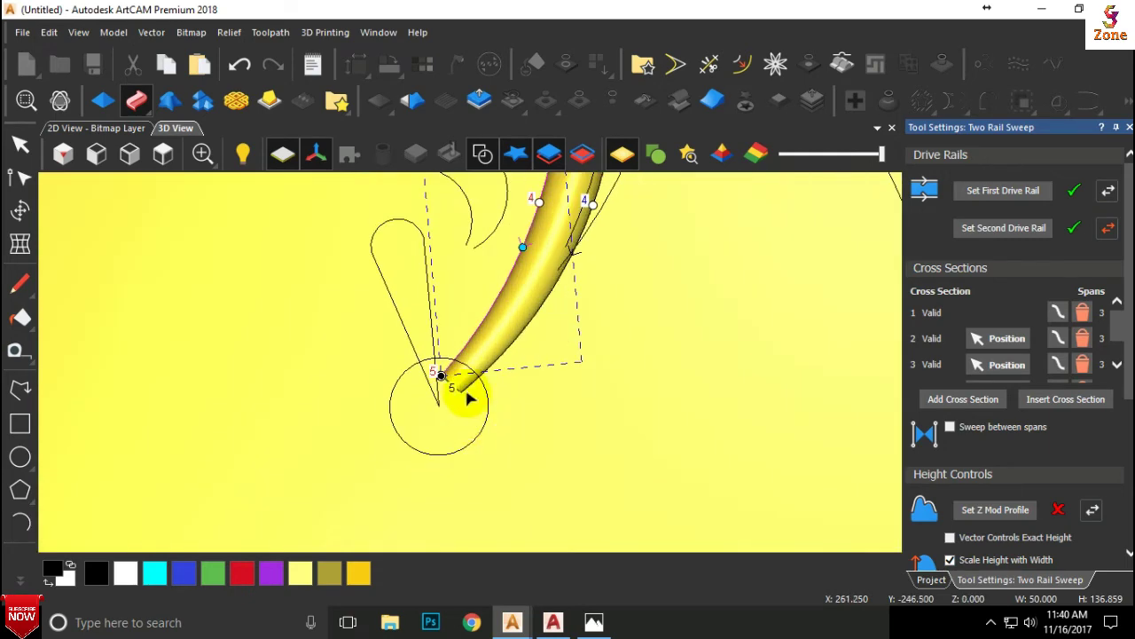
pyautogui.moveTo(441, 375); pyautogui.dragTo(461, 392)
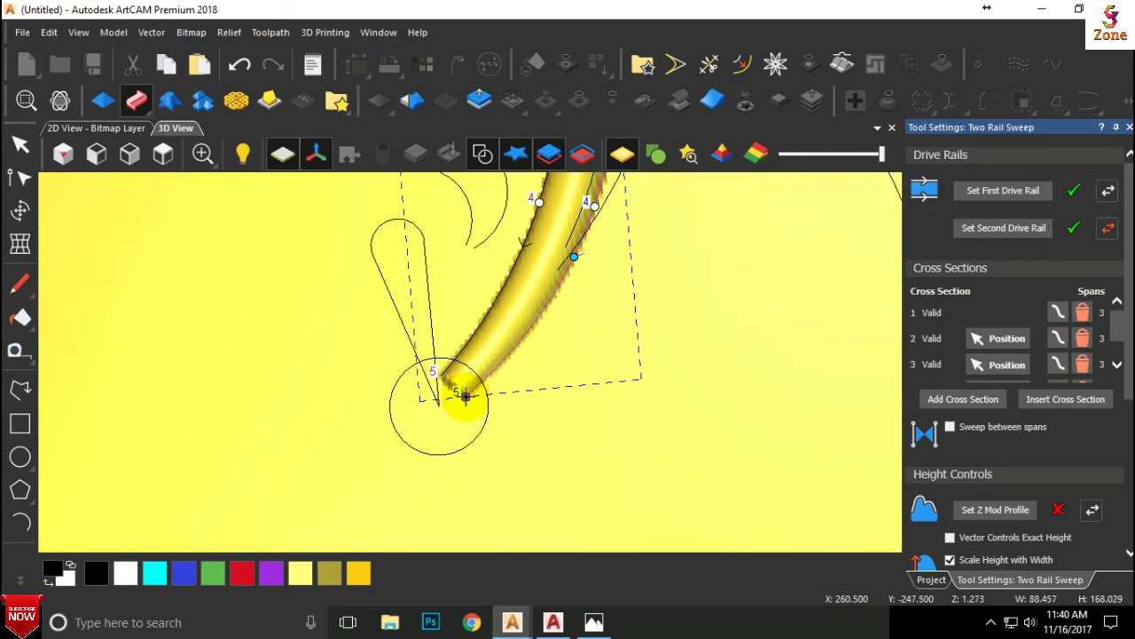
pyautogui.scroll(-2, 481, 393)
pyautogui.scroll(-2, 484, 395)
pyautogui.scroll(4, 492, 283)
pyautogui.scroll(2, 580, 261)
pyautogui.scroll(-1, 502, 284)
pyautogui.scroll(2, 527, 293)
pyautogui.scroll(1, 551, 194)
pyautogui.scroll(-2, 551, 194)
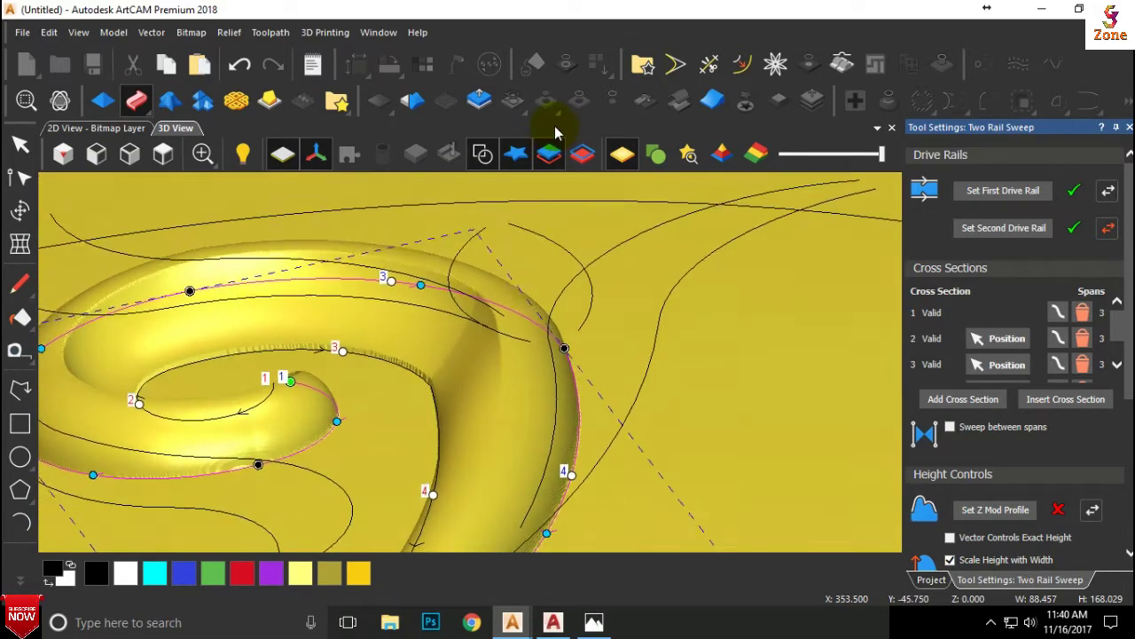
pyautogui.scroll(1, 541, 197)
pyautogui.scroll(1, 375, 325)
pyautogui.scroll(-1, 368, 342)
pyautogui.scroll(1, 299, 309)
pyautogui.scroll(1, 373, 306)
pyautogui.scroll(-1, 444, 306)
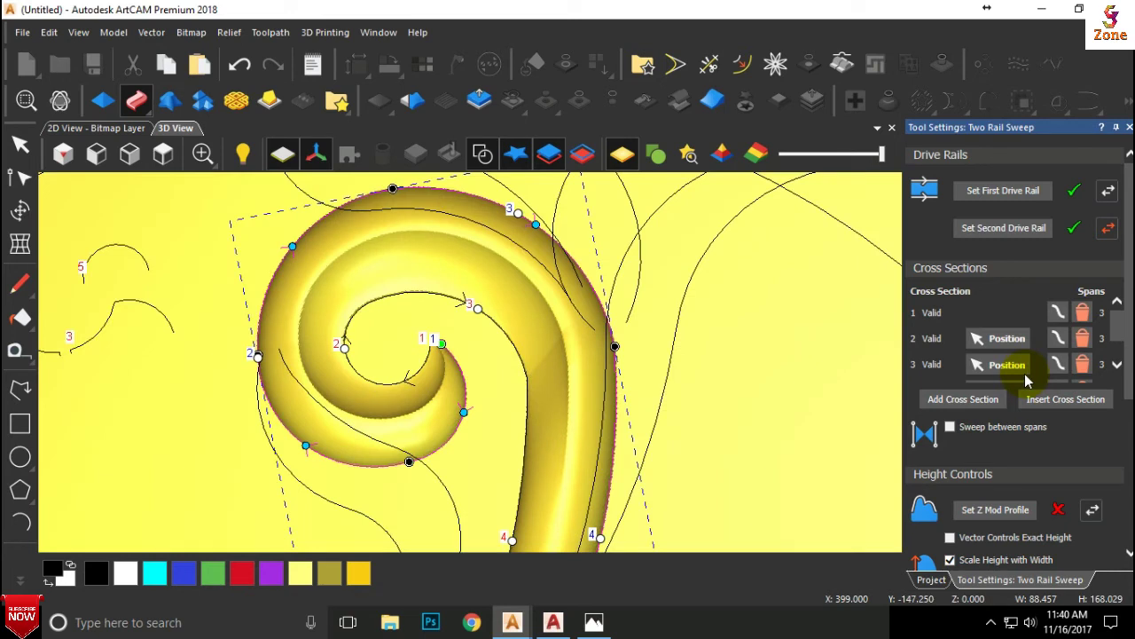
# Step: Make the sweep scale to a fixed final height and inspect the spiral preview
pyautogui.scroll(-3, 1036, 408)
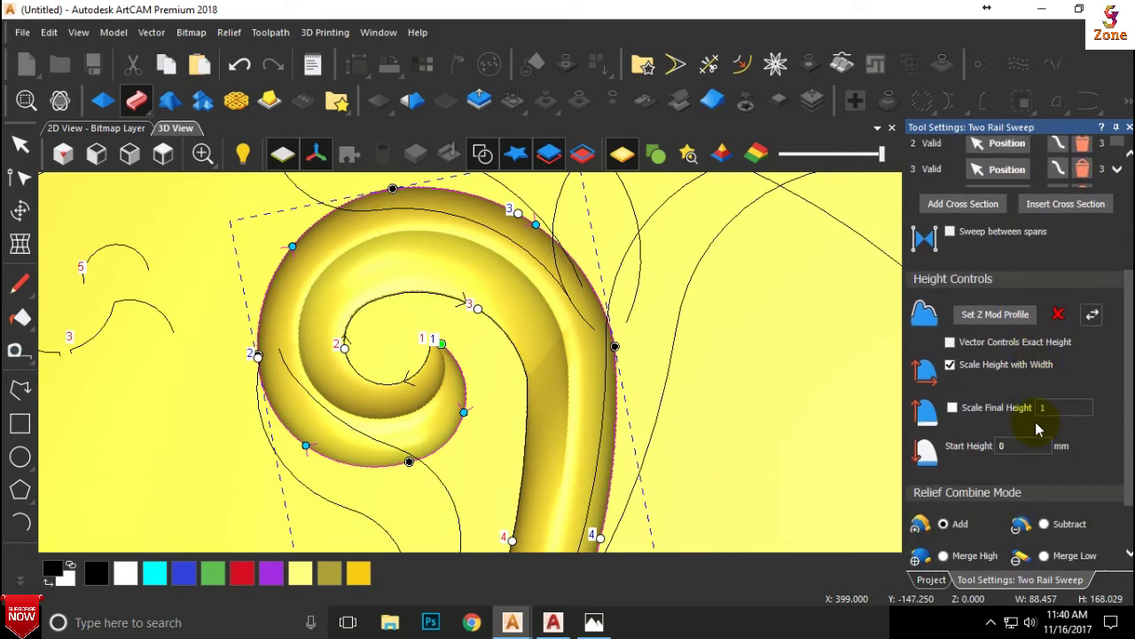
pyautogui.click(952, 408)
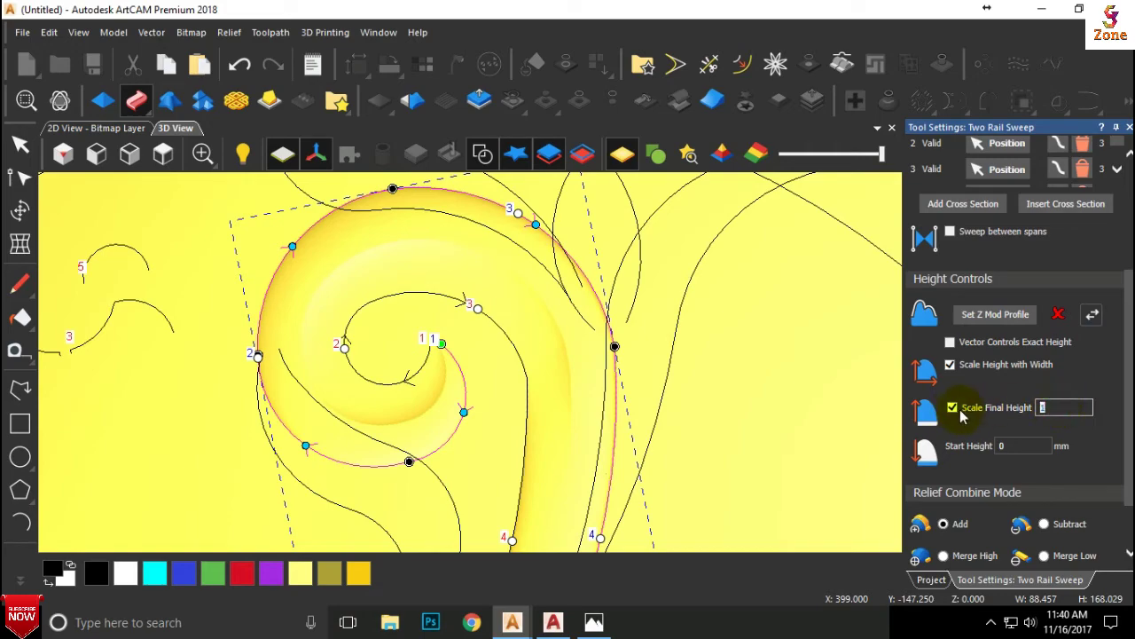
pyautogui.moveTo(519, 426)
pyautogui.mouseDown()
pyautogui.moveTo(584, 192)
pyautogui.moveTo(525, 355)
pyautogui.mouseUp()
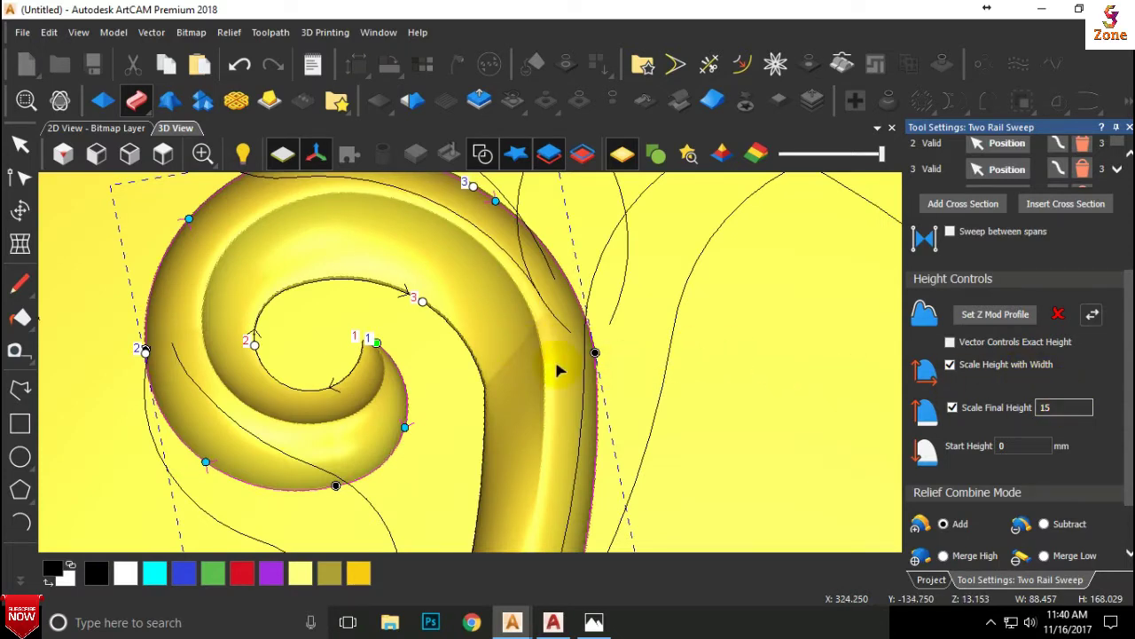
pyautogui.scroll(2, 483, 391)
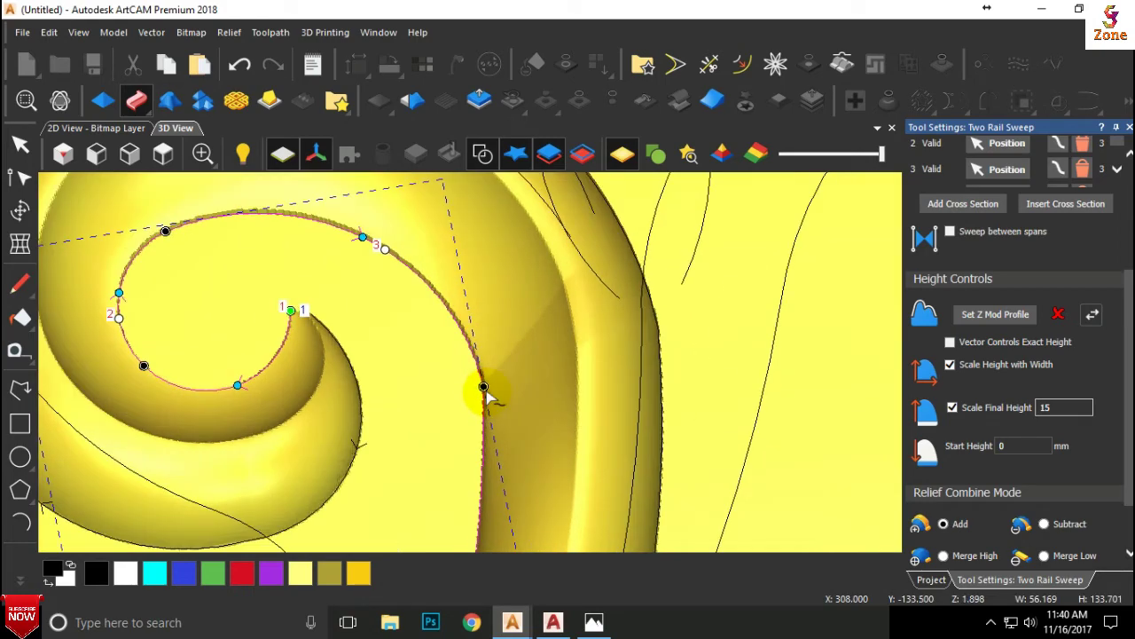
pyautogui.moveTo(480, 386)
pyautogui.mouseDown(button='middle')
pyautogui.moveTo(512, 388)
pyautogui.moveTo(511, 239)
pyautogui.moveTo(454, 435)
pyautogui.mouseUp(button='middle')
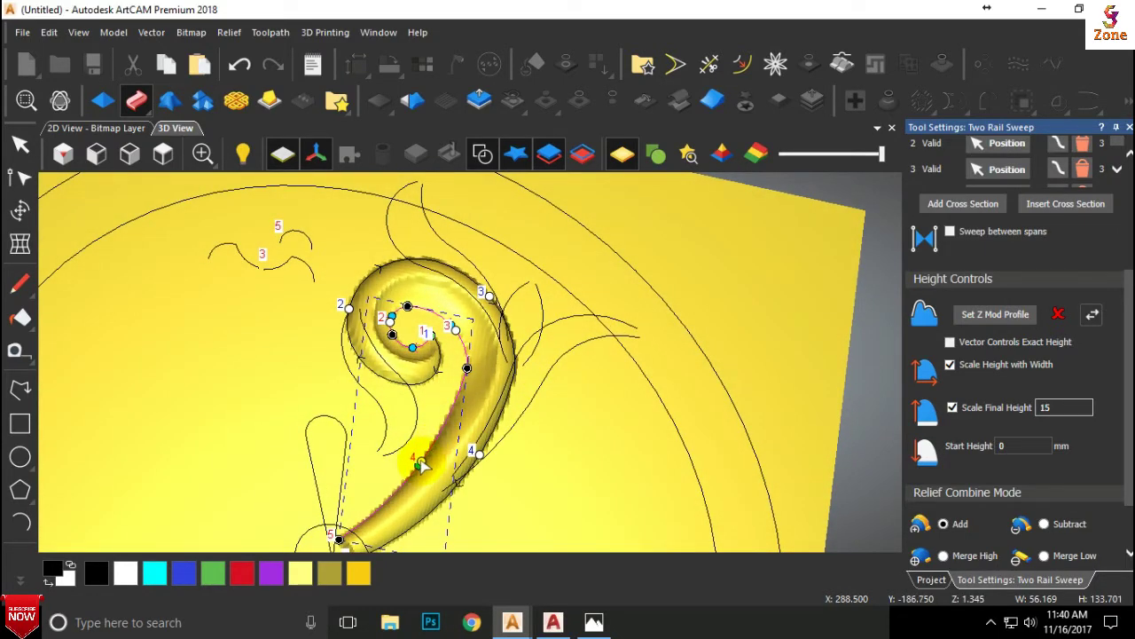
pyautogui.moveTo(426, 449)
pyautogui.mouseDown(button='middle')
pyautogui.moveTo(479, 385)
pyautogui.moveTo(494, 299)
pyautogui.mouseUp(button='middle')
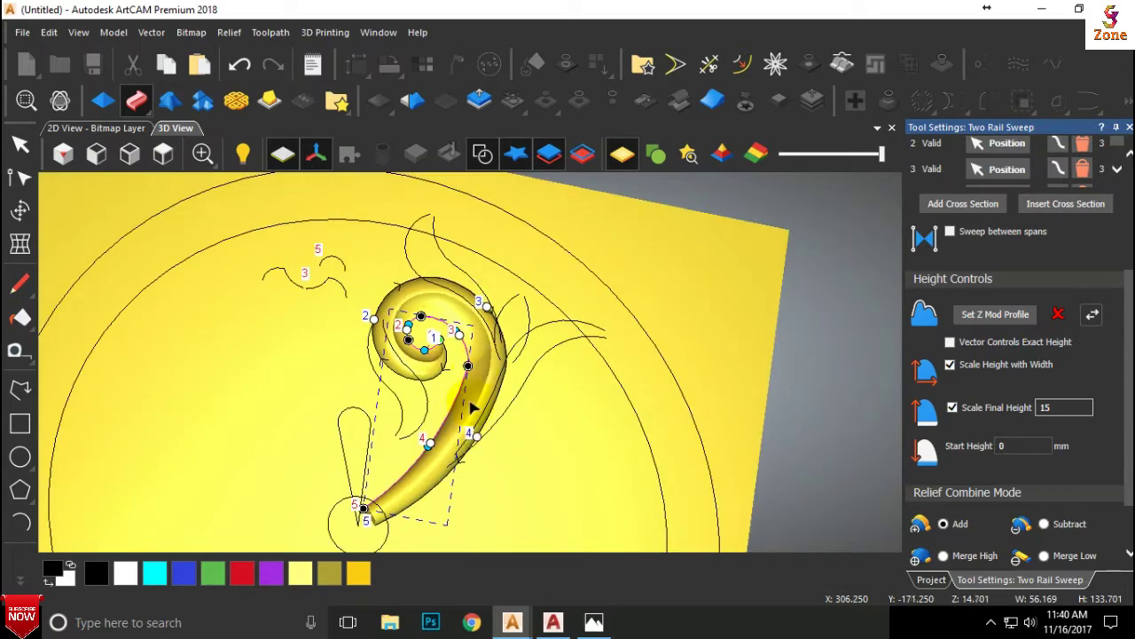
pyautogui.scroll(2, 506, 358)
pyautogui.moveTo(506, 357)
pyautogui.mouseDown(button='middle')
pyautogui.moveTo(515, 167)
pyautogui.moveTo(554, 316)
pyautogui.mouseUp(button='middle')
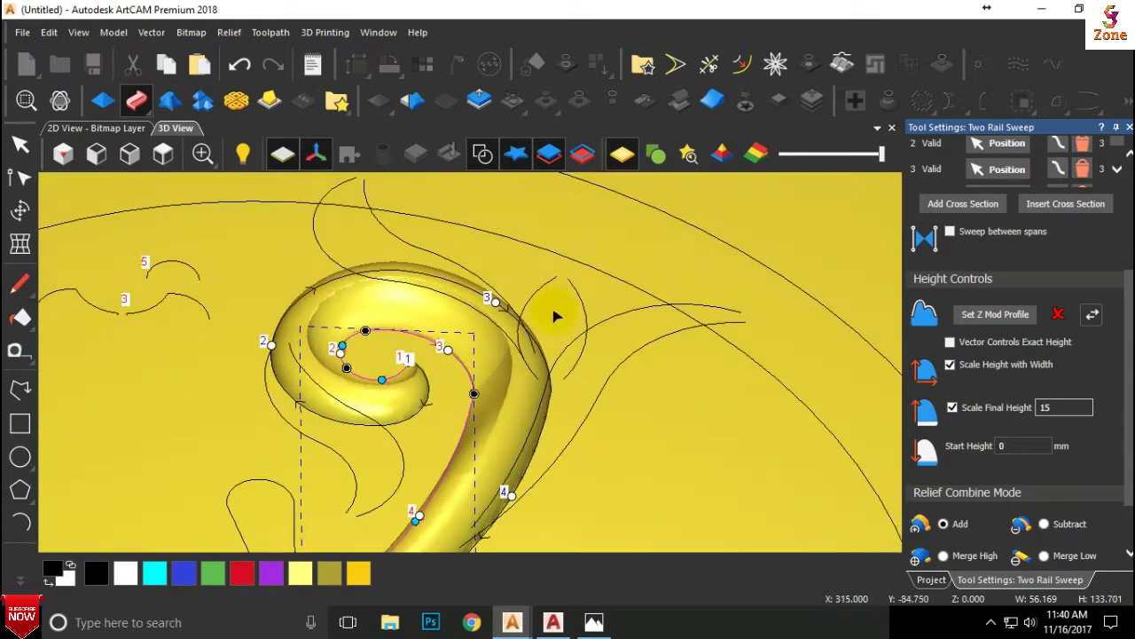
# Step: Toggle height-with-width scaling off and on, then nudge the rail's lower node to reshape the stem
pyautogui.click(949, 364)
pyautogui.moveTo(514, 373)
pyautogui.mouseDown(button='middle')
pyautogui.moveTo(537, 419)
pyautogui.moveTo(568, 408)
pyautogui.mouseUp(button='middle')
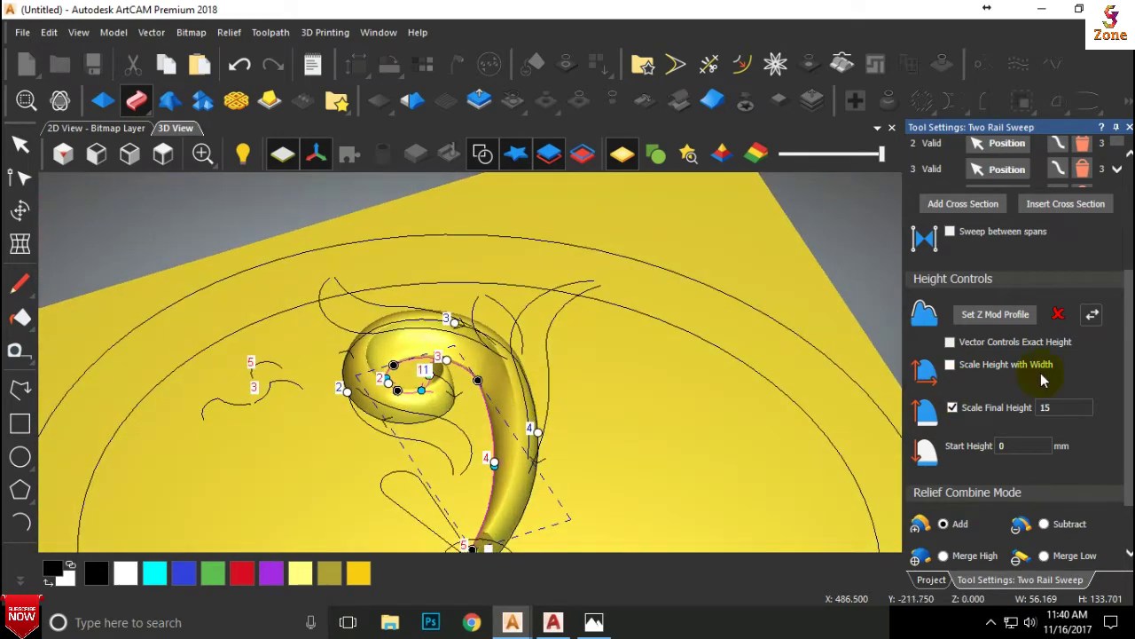
pyautogui.click(950, 367)
pyautogui.moveTo(855, 375)
pyautogui.mouseDown(button='middle')
pyautogui.moveTo(537, 370)
pyautogui.moveTo(461, 426)
pyautogui.moveTo(486, 415)
pyautogui.moveTo(591, 223)
pyautogui.moveTo(597, 245)
pyautogui.moveTo(522, 328)
pyautogui.mouseUp(button='middle')
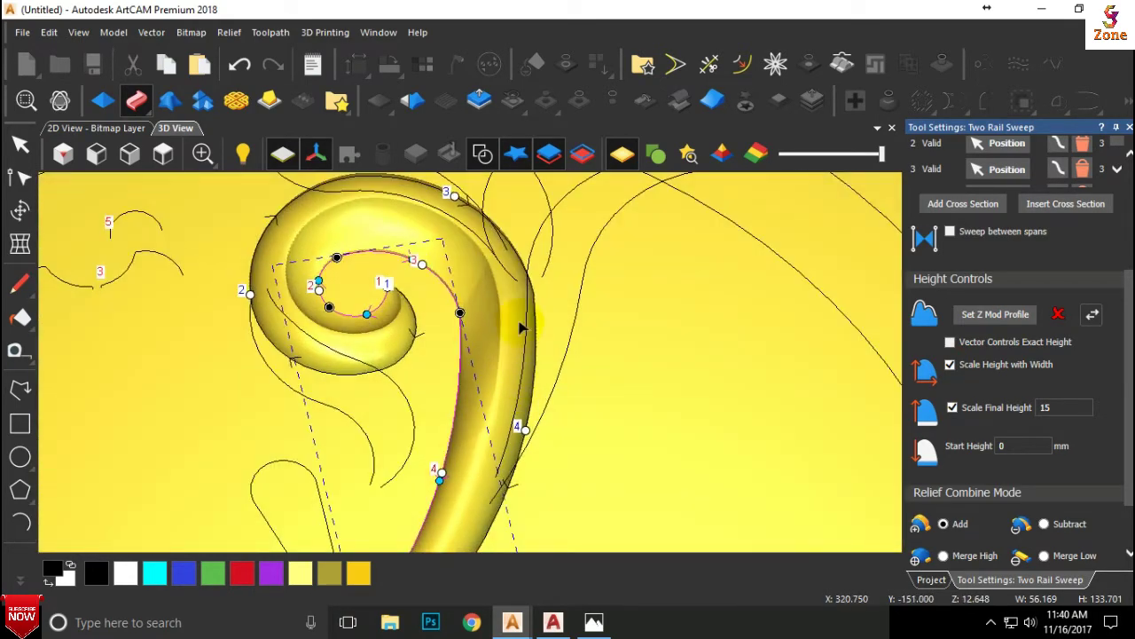
pyautogui.scroll(1, 440, 481)
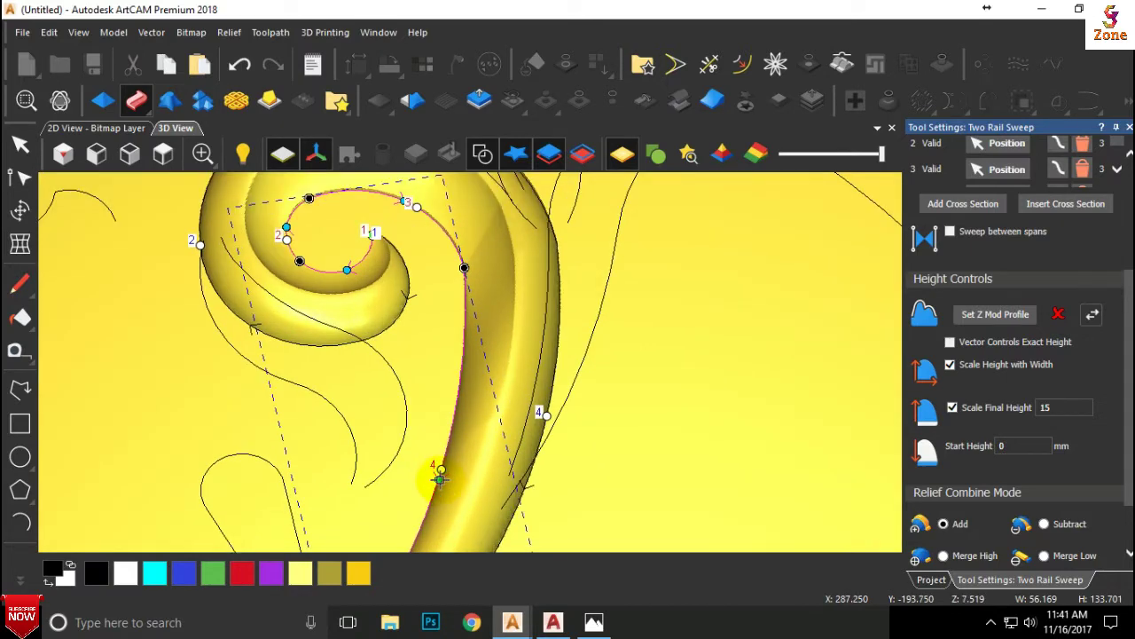
pyautogui.moveTo(438, 477); pyautogui.dragTo(442, 479)
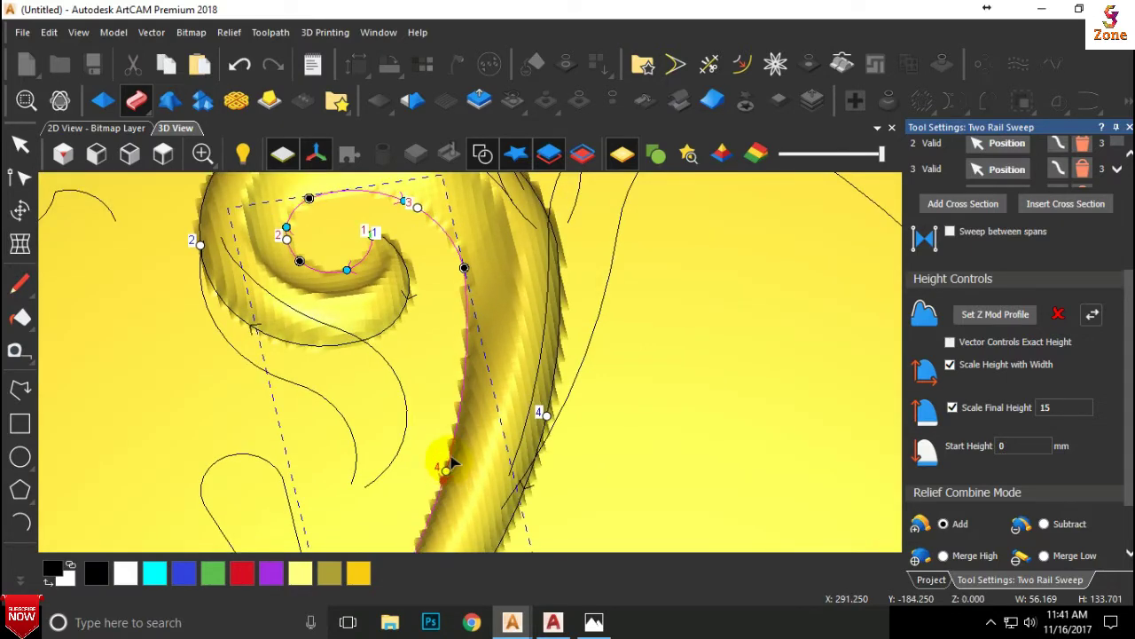
pyautogui.moveTo(441, 476)
pyautogui.mouseDown(button='middle')
pyautogui.moveTo(502, 321)
pyautogui.moveTo(456, 424)
pyautogui.mouseUp(button='middle')
pyautogui.scroll(-2, 1036, 473)
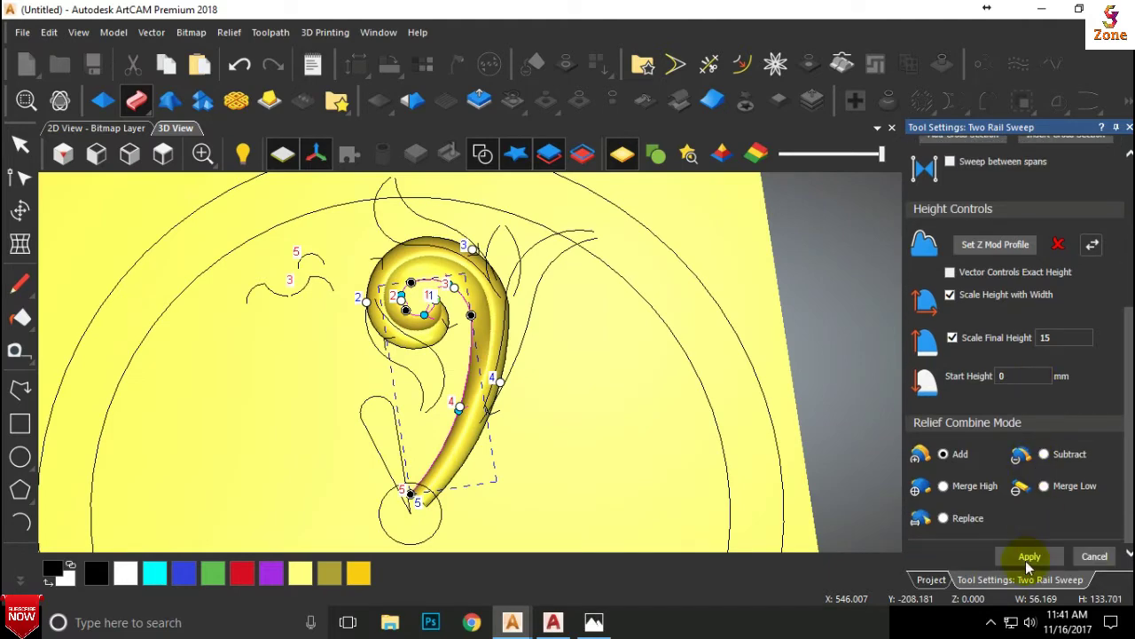
# Step: Apply the spiral scroll sweep and view the bare relief with outlines hidden
pyautogui.click(1094, 556)
pyautogui.moveTo(519, 364); pyautogui.dragTo(480, 336, button='middle')
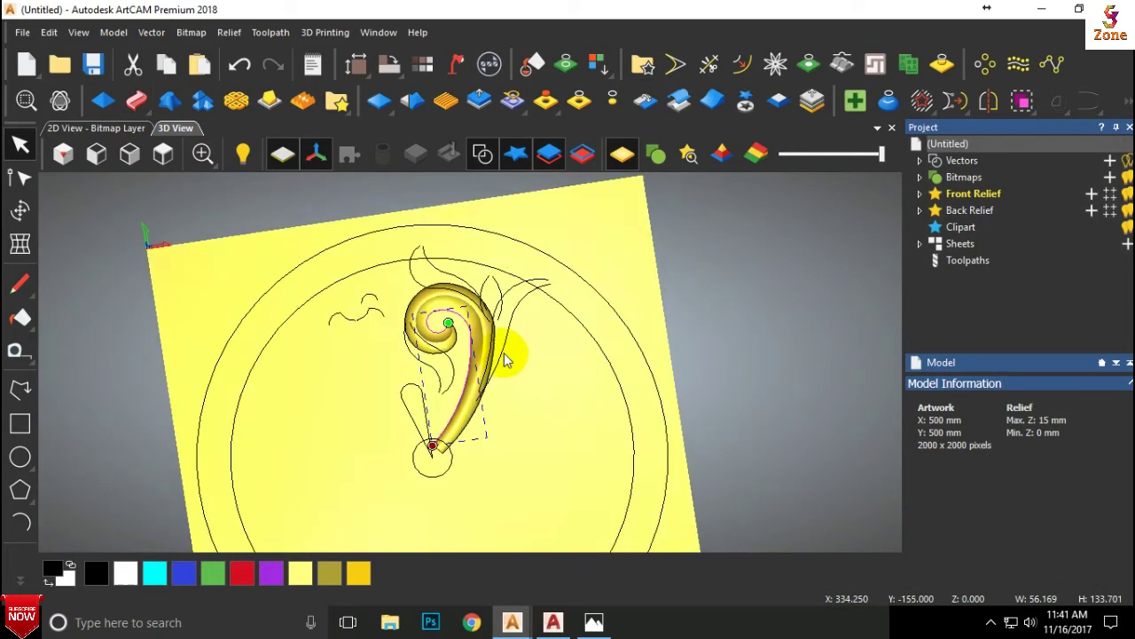
pyautogui.click(482, 156)
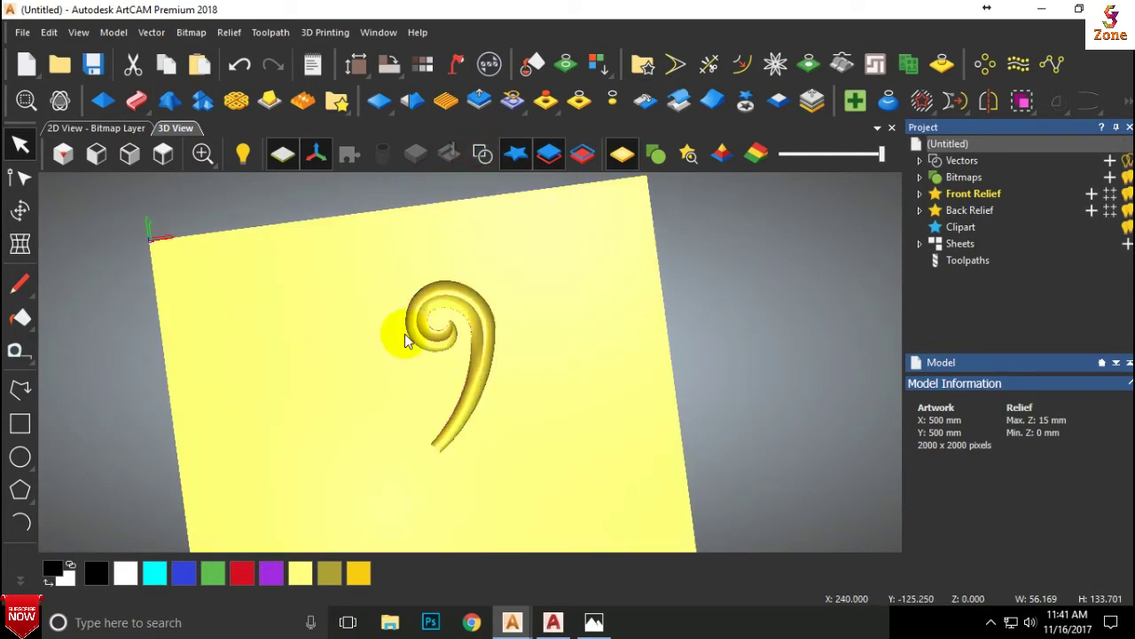
pyautogui.scroll(3, 405, 334)
pyautogui.moveTo(521, 283); pyautogui.dragTo(447, 222, button='middle')
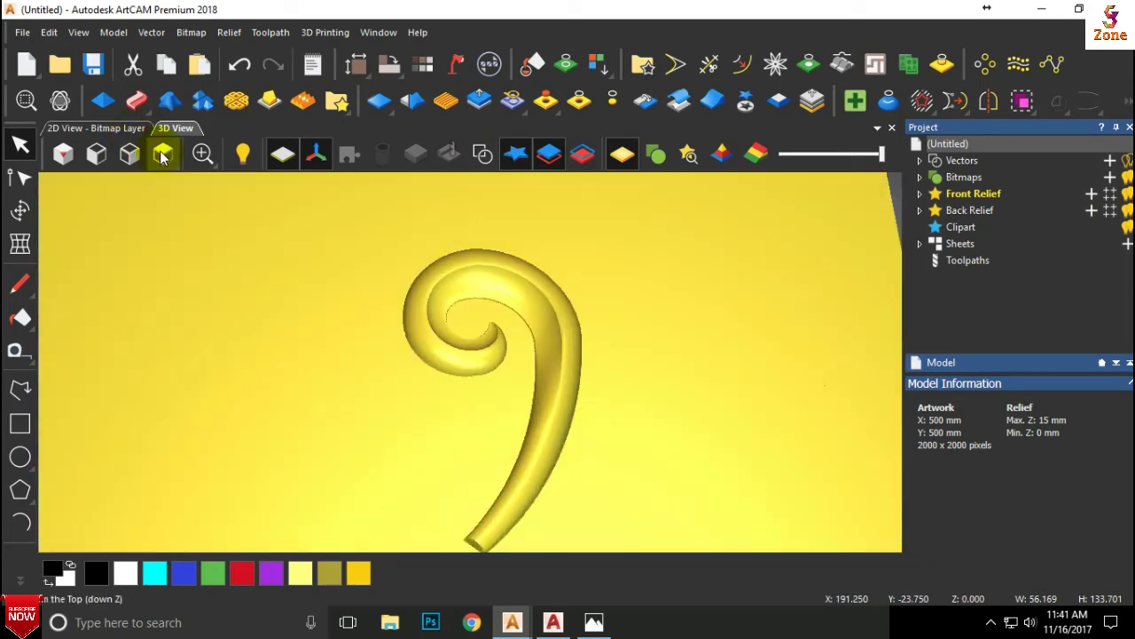
# Step: View the relief from the top with outlines shown and select the upper leaf curve
pyautogui.click(163, 153)
pyautogui.click(482, 156)
pyautogui.scroll(2, 473, 253)
pyautogui.scroll(3, 472, 255)
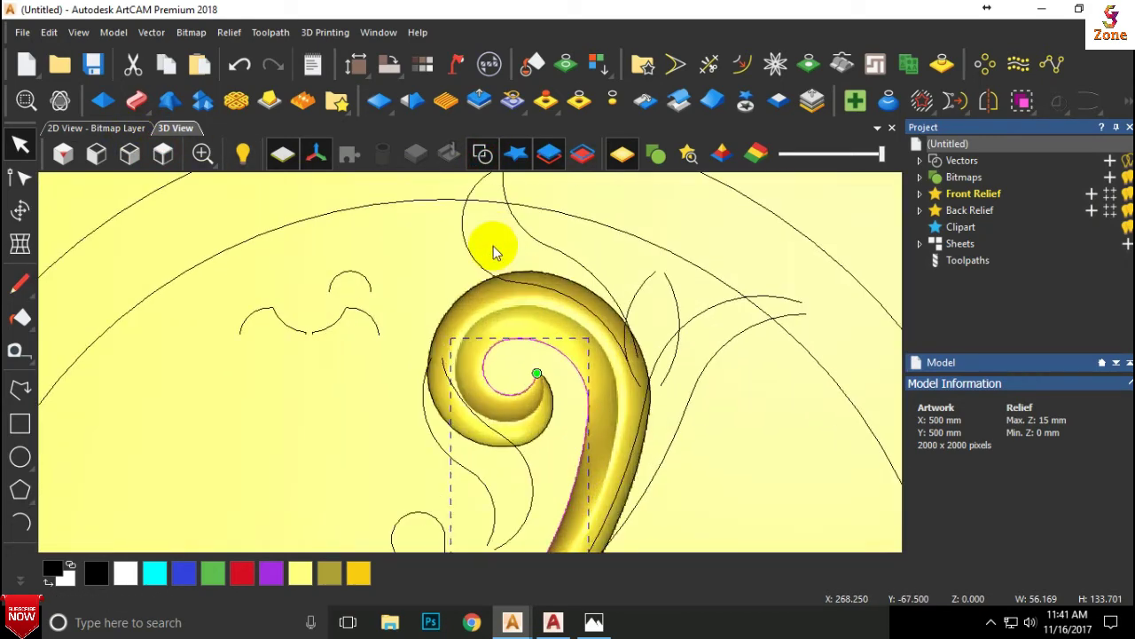
pyautogui.scroll(-1, 498, 245)
pyautogui.click(456, 279)
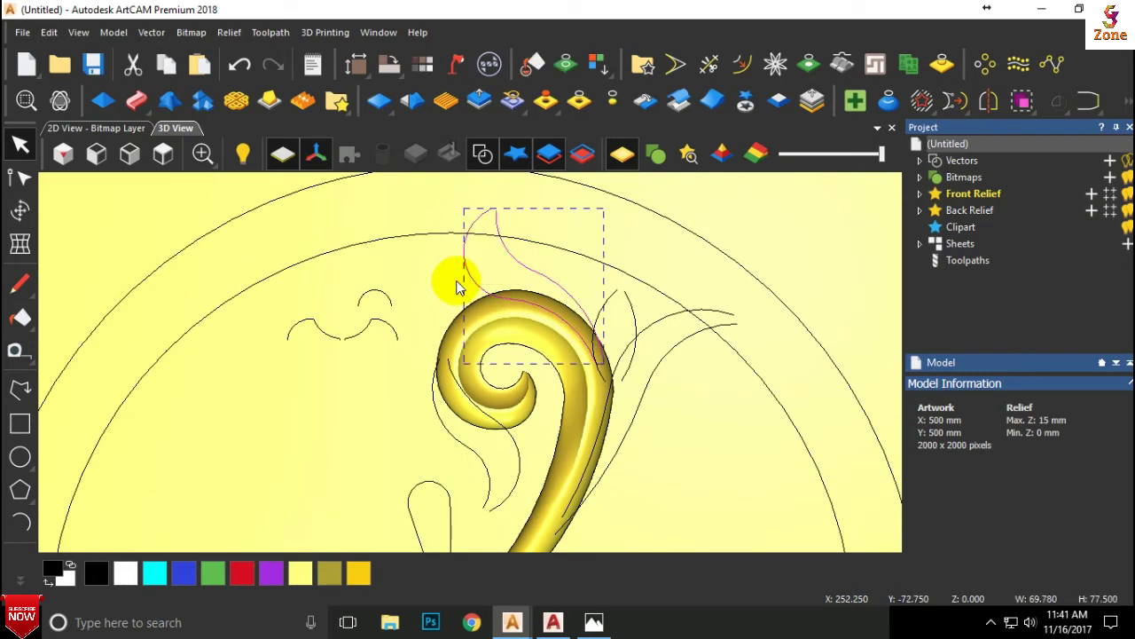
# Step: Start a Two Rail Sweep on the leaf and add two arch cross sections
pyautogui.click(135, 100)
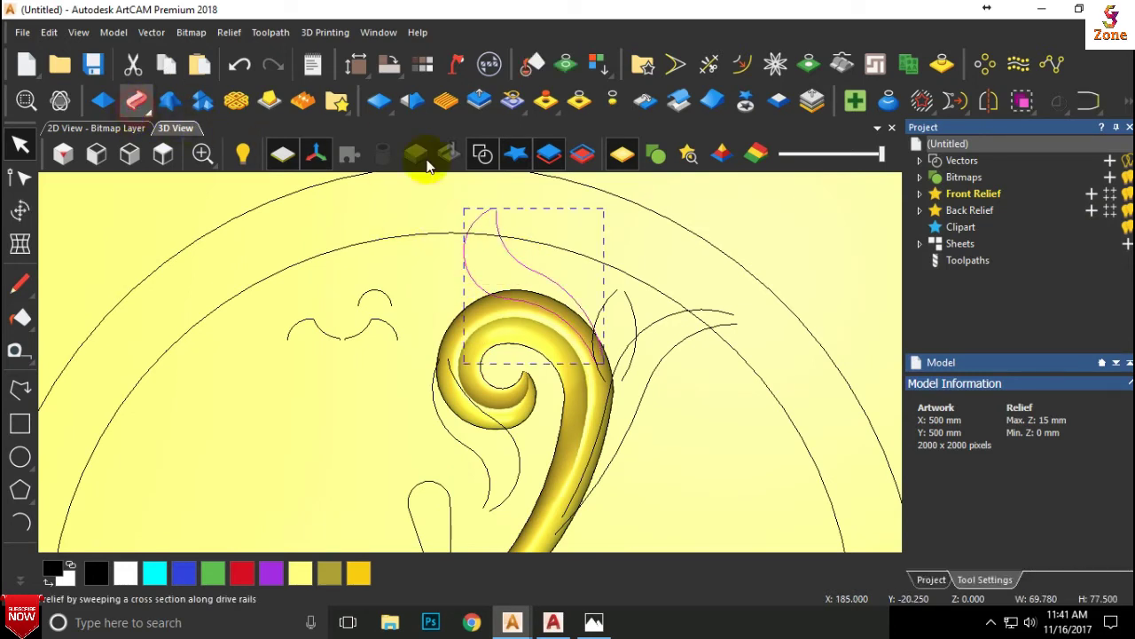
pyautogui.click(317, 324)
pyautogui.click(963, 399)
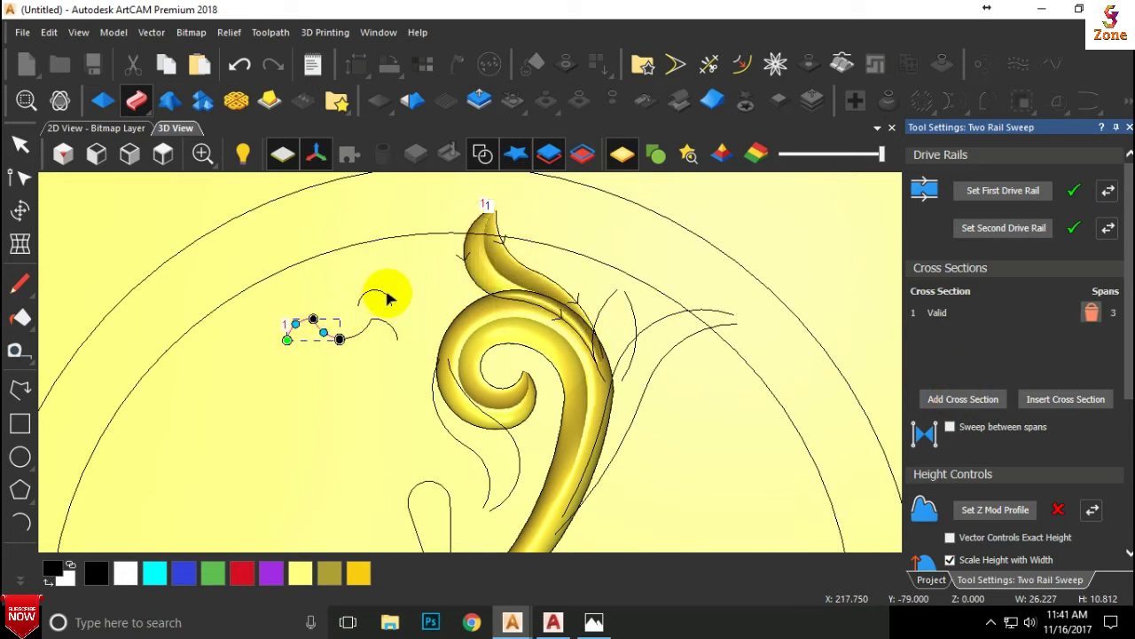
pyautogui.click(928, 401)
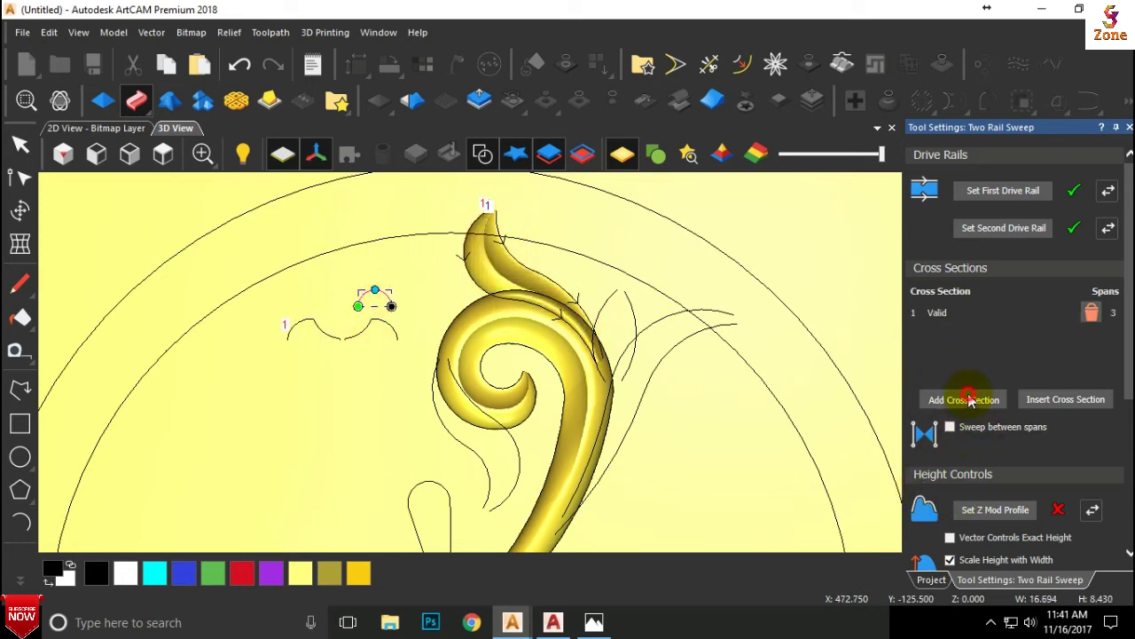
pyautogui.scroll(1, 577, 351)
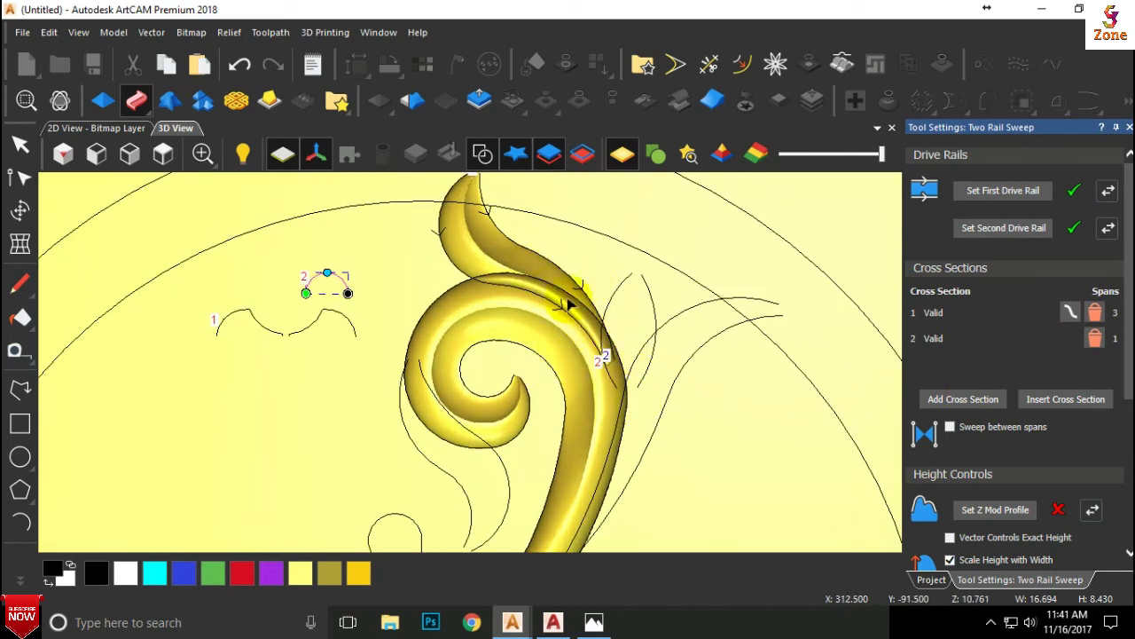
pyautogui.scroll(-5, 984, 501)
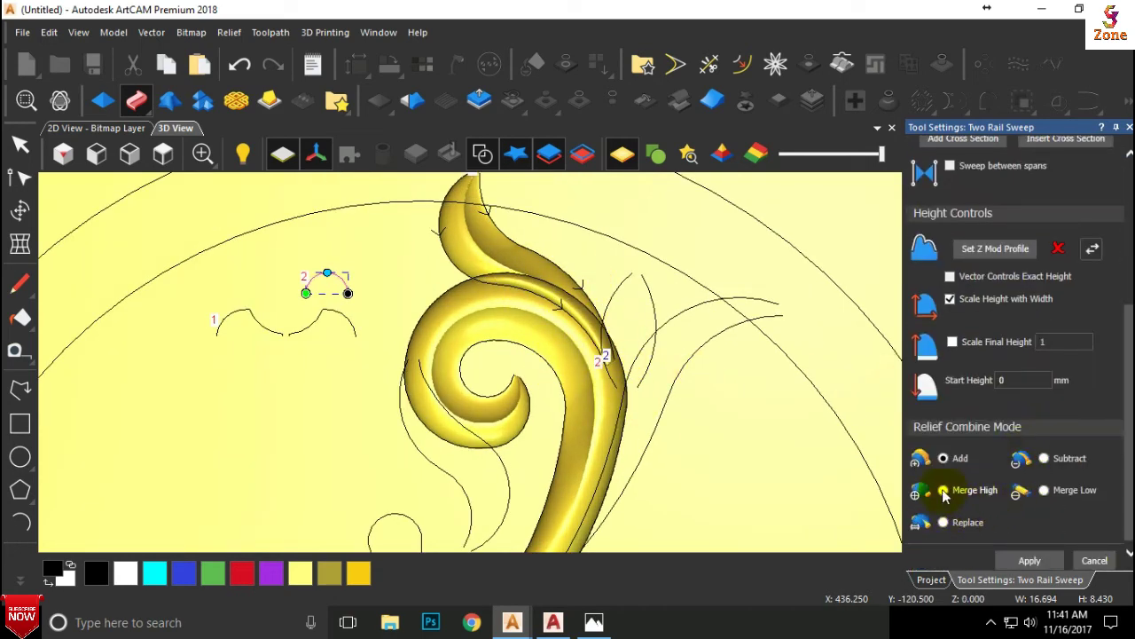
pyautogui.scroll(2, 539, 299)
pyautogui.scroll(1, 568, 302)
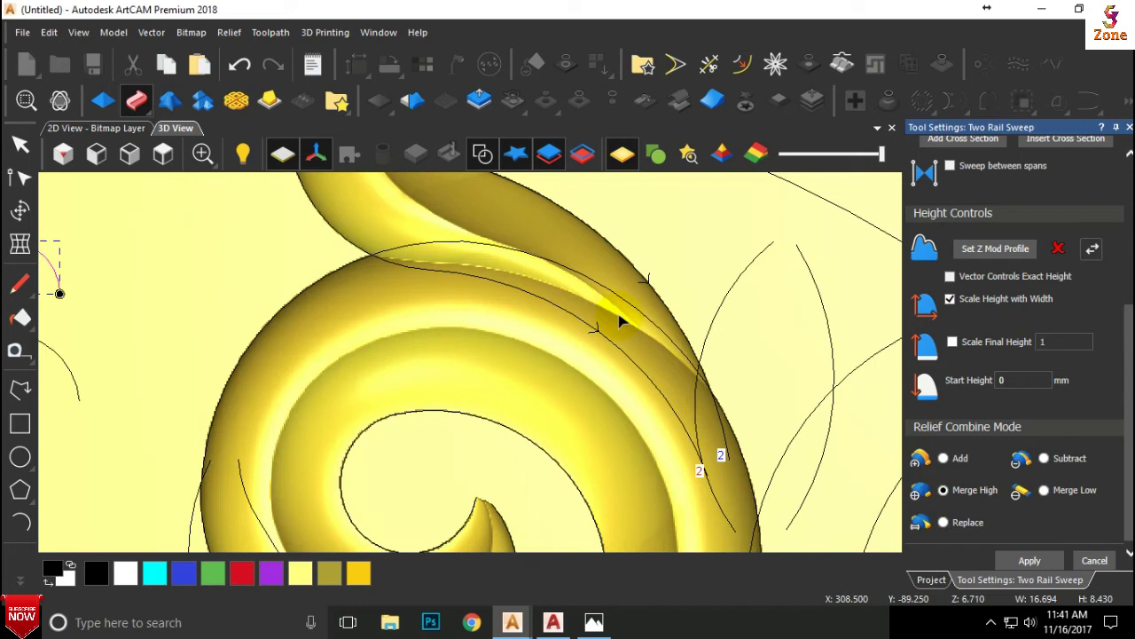
# Step: Reselect the leaf's outer rail and drag its end node to reshape the leaf base
pyautogui.click(727, 443)
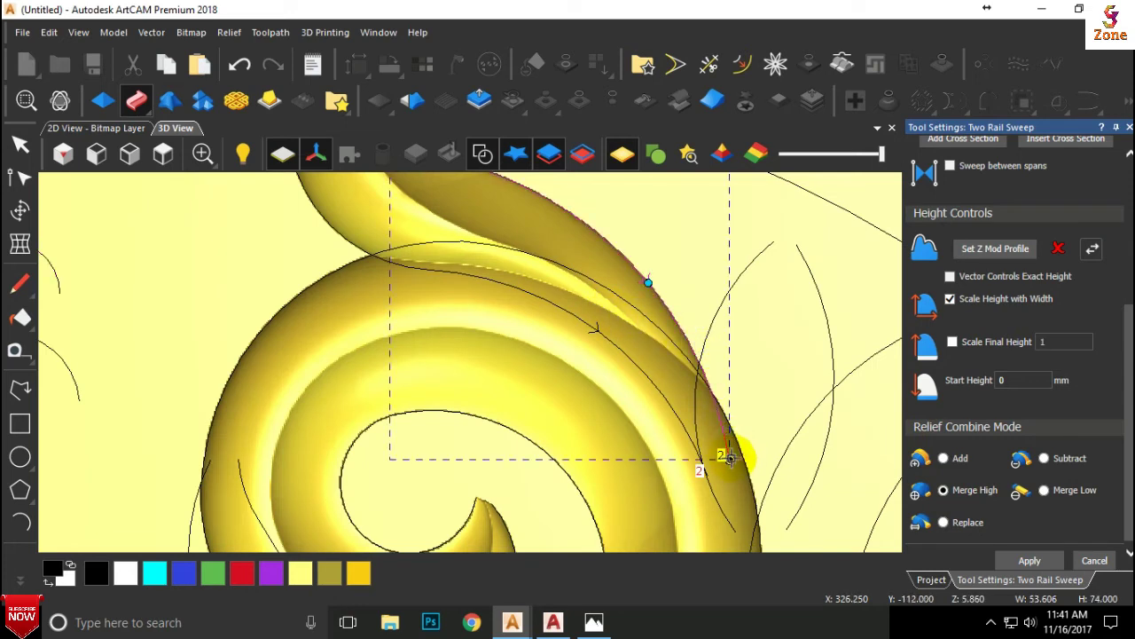
pyautogui.click(690, 441)
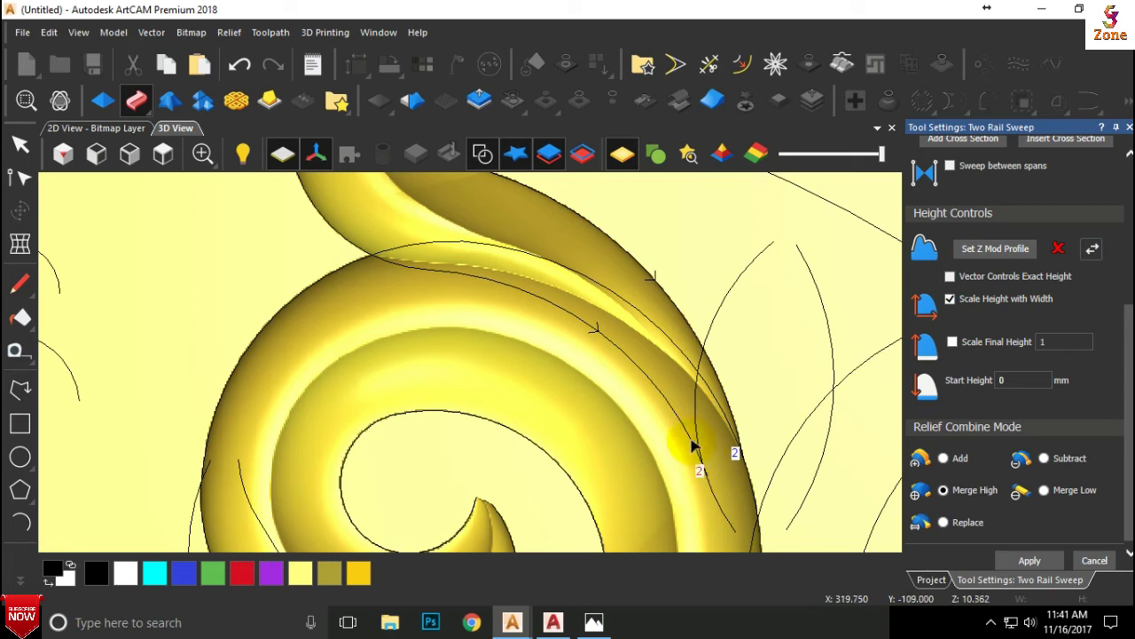
pyautogui.click(693, 443)
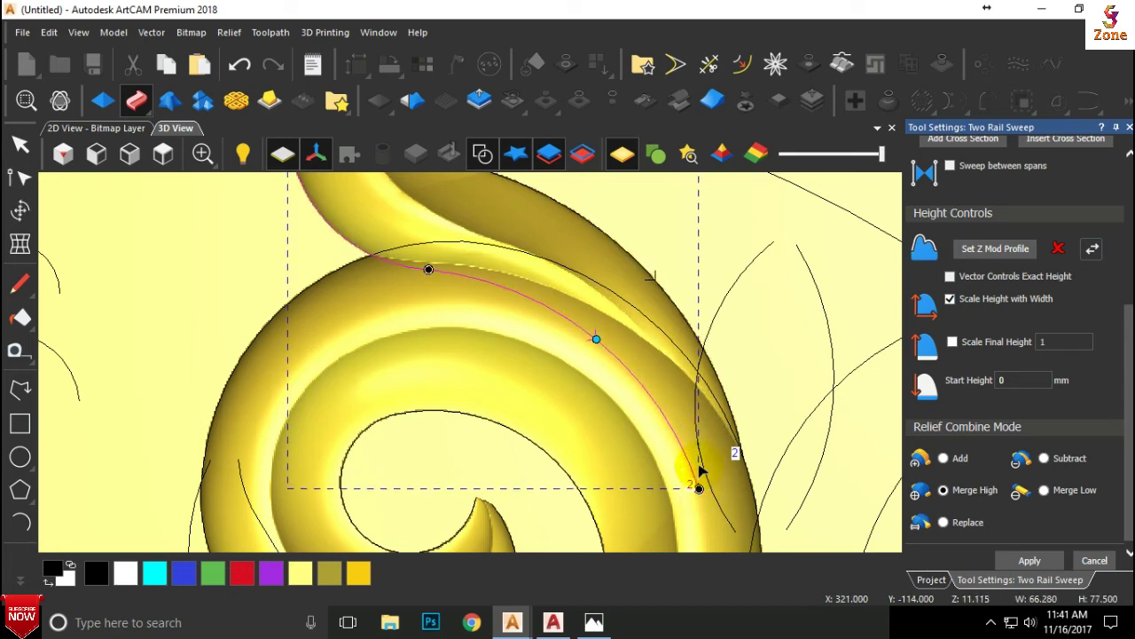
pyautogui.scroll(2, 683, 400)
pyautogui.scroll(2, 667, 461)
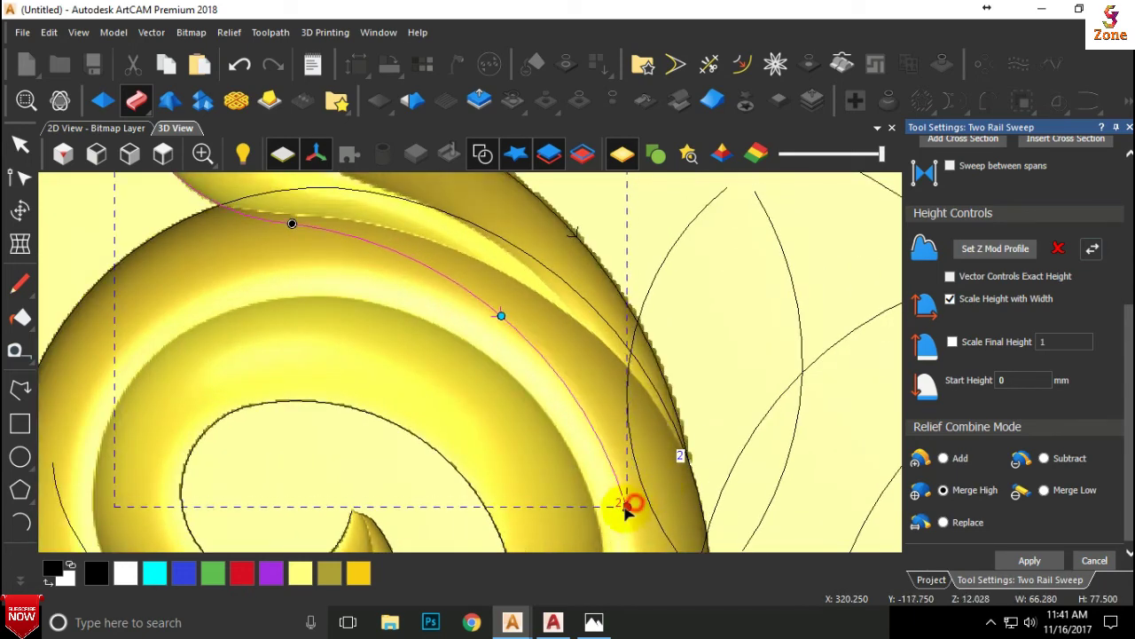
pyautogui.moveTo(633, 499); pyautogui.dragTo(615, 515)
pyautogui.moveTo(647, 451)
pyautogui.mouseDown()
pyautogui.moveTo(476, 304)
pyautogui.moveTo(393, 261)
pyautogui.moveTo(349, 120)
pyautogui.moveTo(345, 58)
pyautogui.mouseUp()
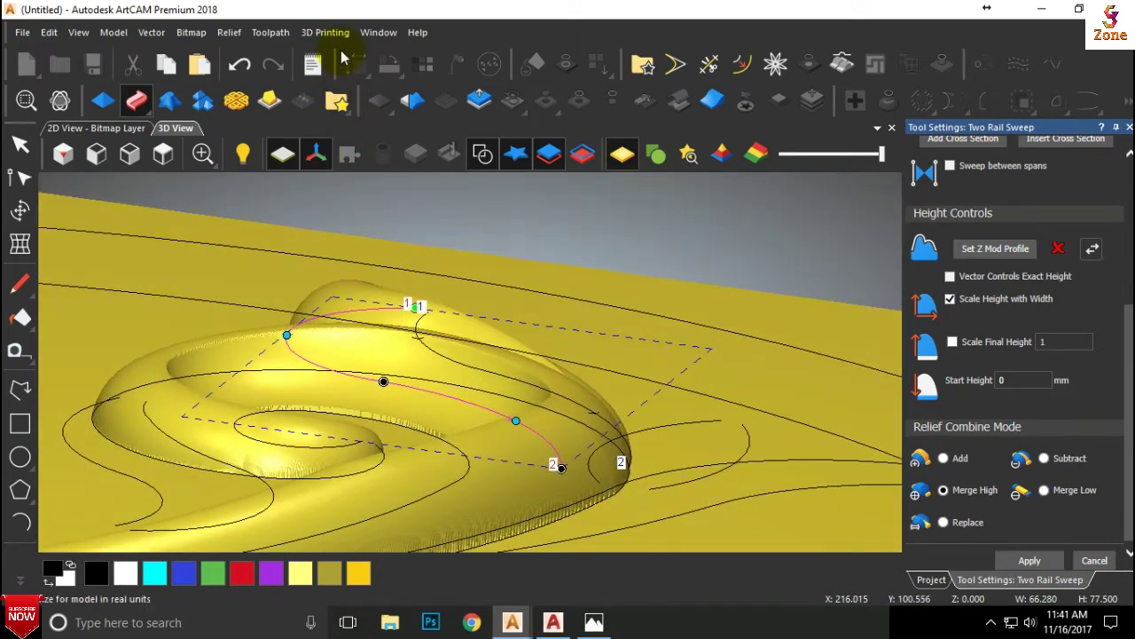
# Step: Scale the leaf sweep to a 10 mm final height and apply it
pyautogui.click(952, 342)
pyautogui.click(1044, 342)
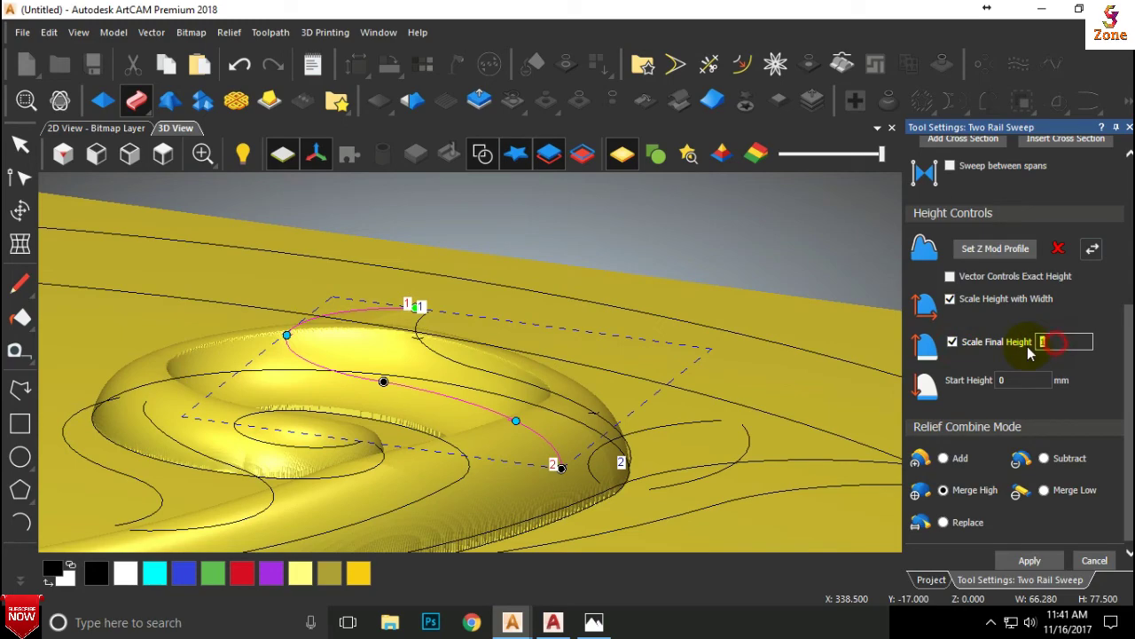
pyautogui.write('5')
pyautogui.moveTo(400, 362)
pyautogui.mouseDown()
pyautogui.moveTo(431, 329)
pyautogui.moveTo(464, 379)
pyautogui.moveTo(430, 419)
pyautogui.moveTo(439, 403)
pyautogui.mouseUp()
pyautogui.write('10')
pyautogui.moveTo(514, 320)
pyautogui.mouseDown()
pyautogui.moveTo(507, 309)
pyautogui.moveTo(603, 476)
pyautogui.mouseUp()
pyautogui.moveTo(603, 476); pyautogui.dragTo(552, 330, button='right')
pyautogui.moveTo(452, 260); pyautogui.dragTo(621, 436, button='right')
pyautogui.moveTo(621, 436)
pyautogui.mouseDown()
pyautogui.moveTo(610, 272)
pyautogui.moveTo(653, 222)
pyautogui.moveTo(618, 336)
pyautogui.moveTo(538, 385)
pyautogui.moveTo(467, 470)
pyautogui.mouseUp()
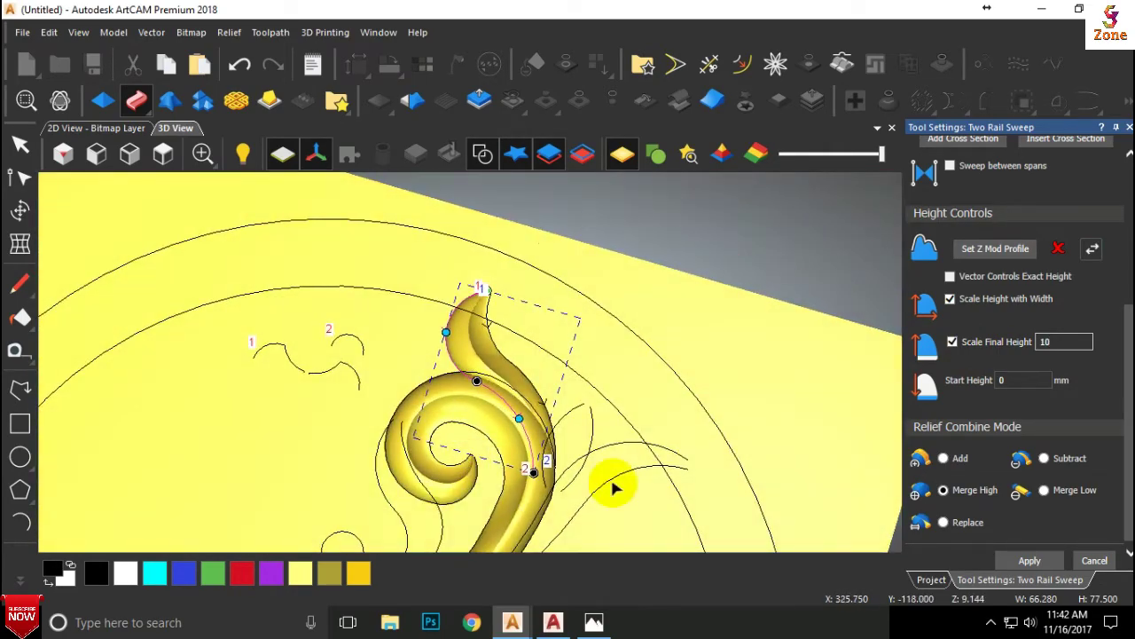
pyautogui.click(1029, 559)
pyautogui.click(1093, 560)
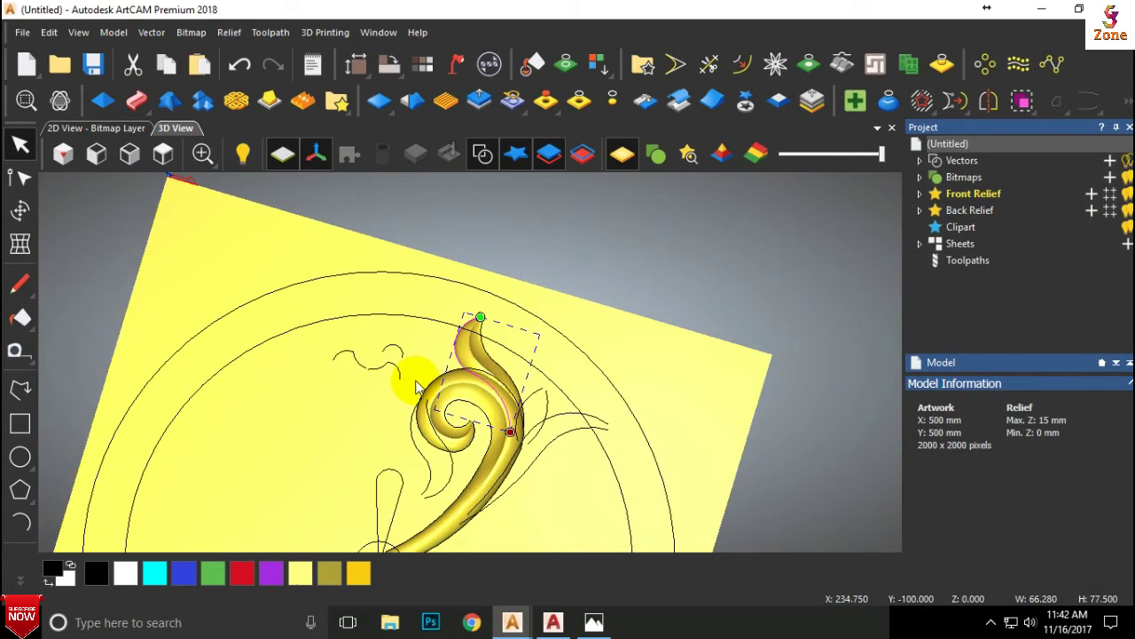
# Step: View the merged leaf tip from the top with outlines shown, then select the branch curve right of the stem
pyautogui.click(164, 153)
pyautogui.scroll(2, 482, 223)
pyautogui.scroll(3, 527, 269)
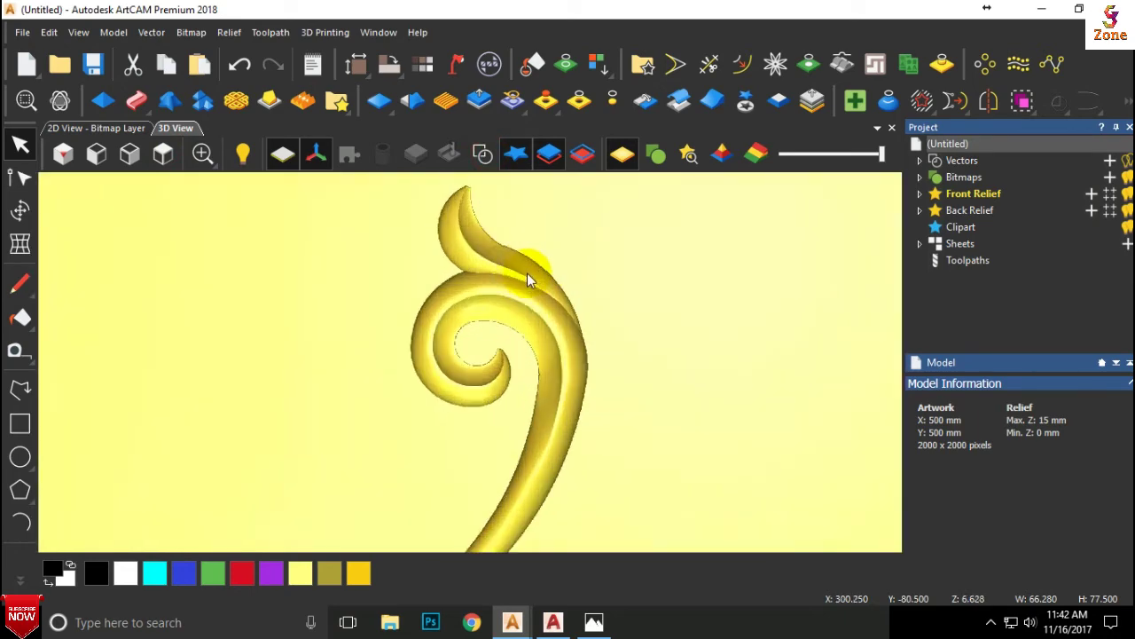
pyautogui.click(483, 154)
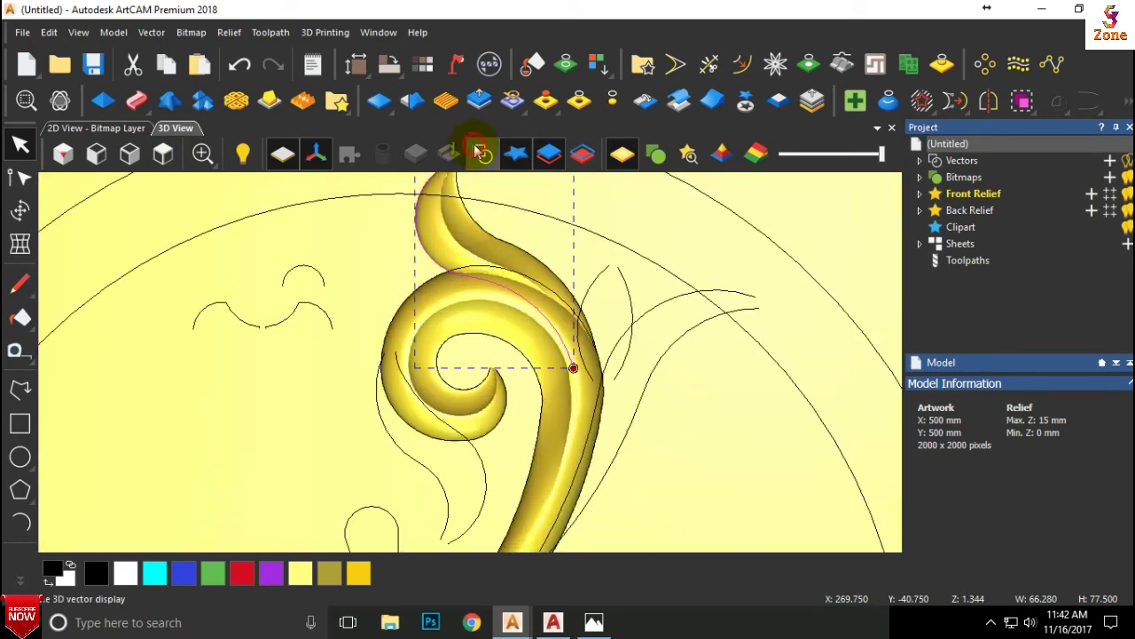
pyautogui.scroll(-2, 586, 303)
pyautogui.scroll(1, 569, 378)
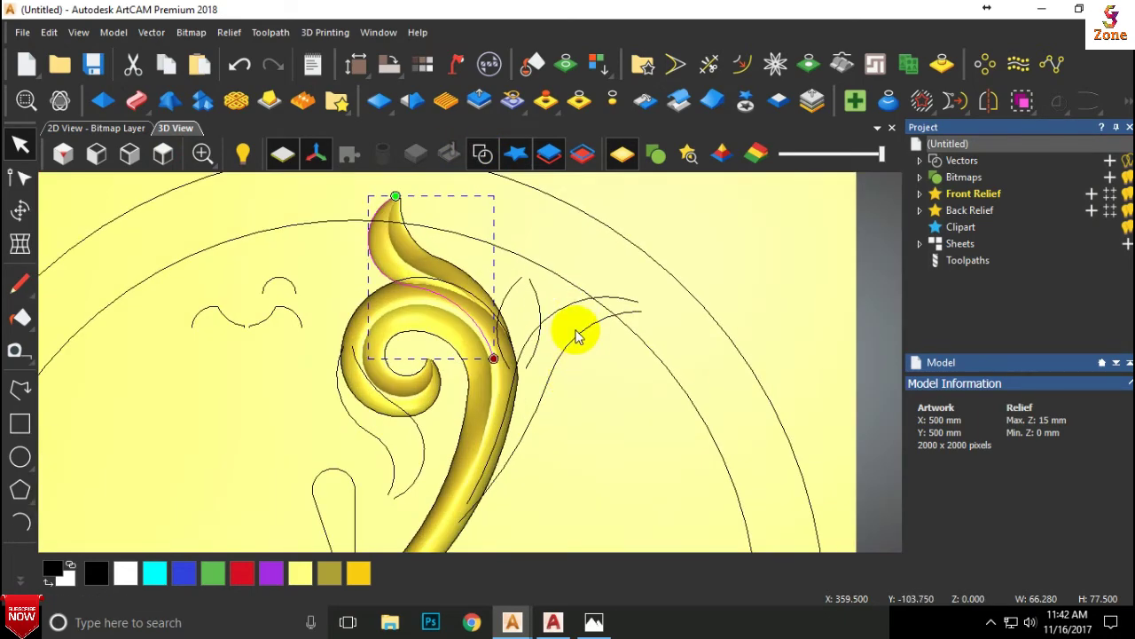
pyautogui.click(572, 304)
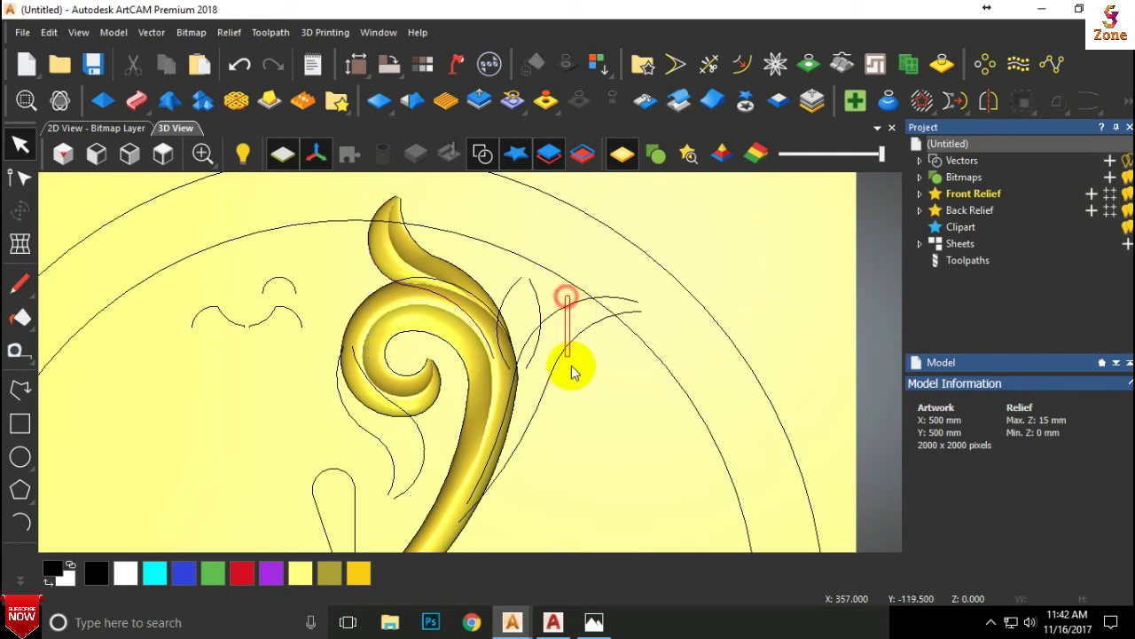
pyautogui.click(564, 297)
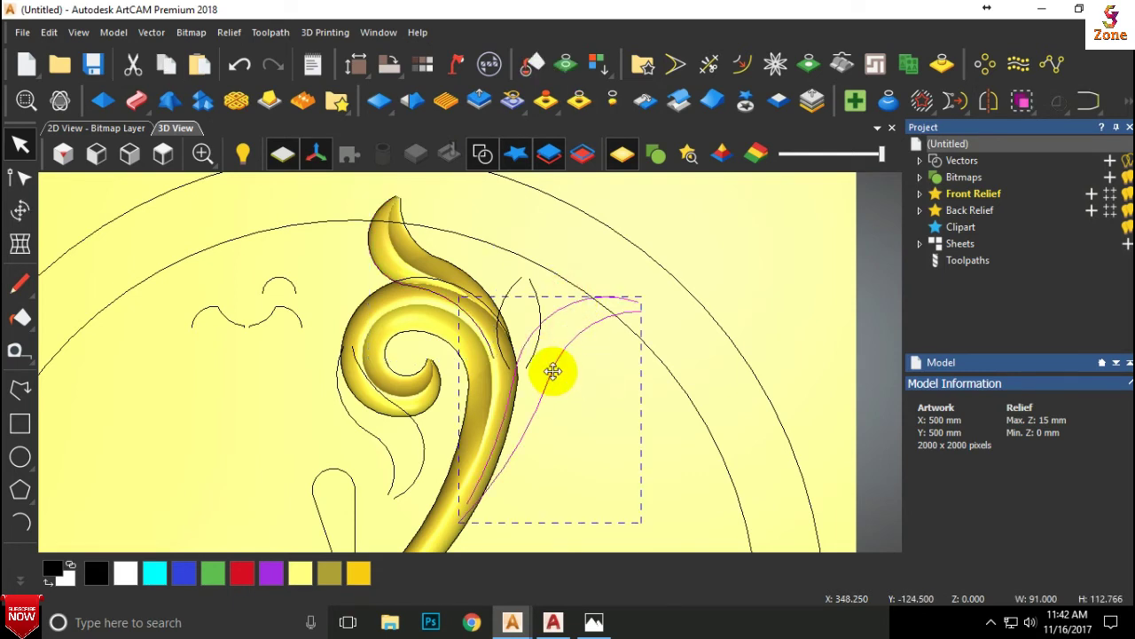
# Step: Start a branch Two Rail Sweep, replacing its first cross section with the left curve
pyautogui.click(135, 100)
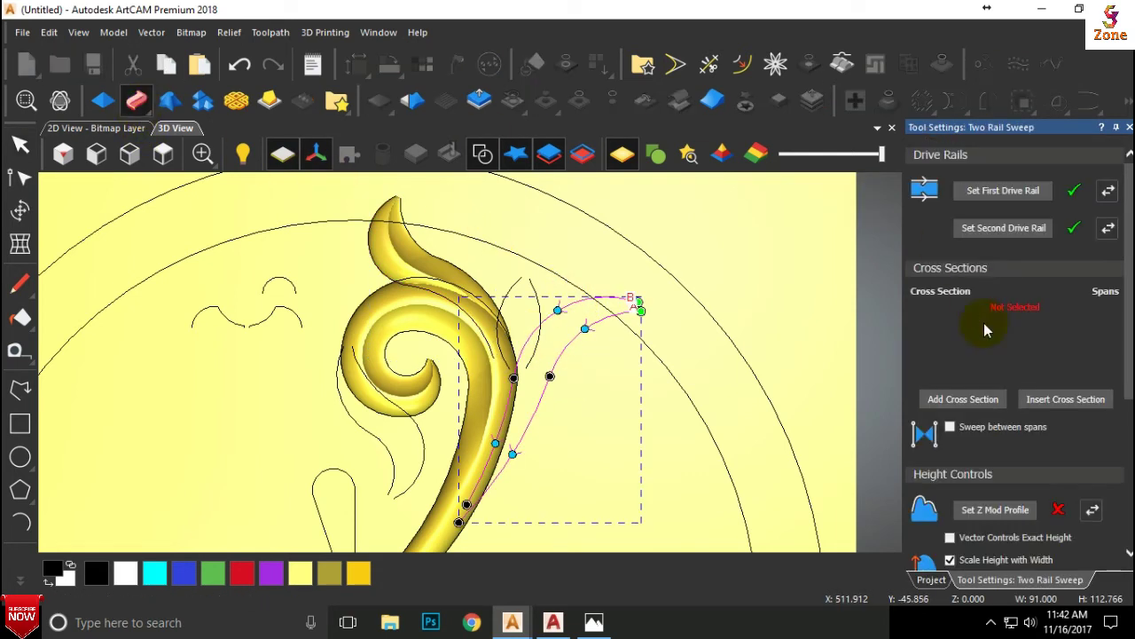
pyautogui.click(213, 312)
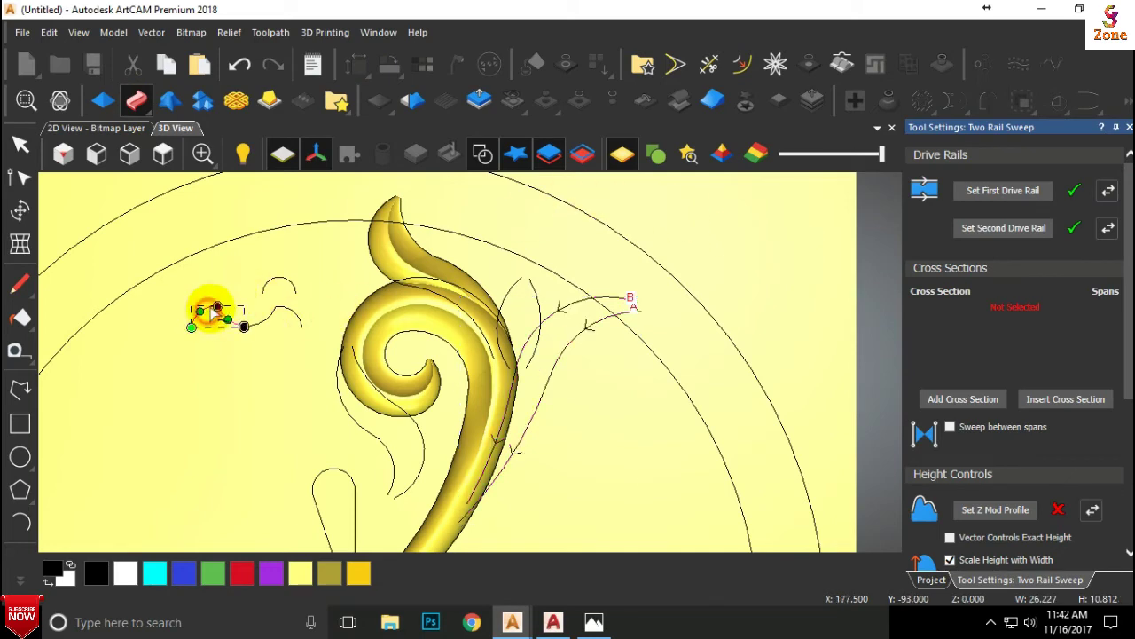
pyautogui.click(964, 405)
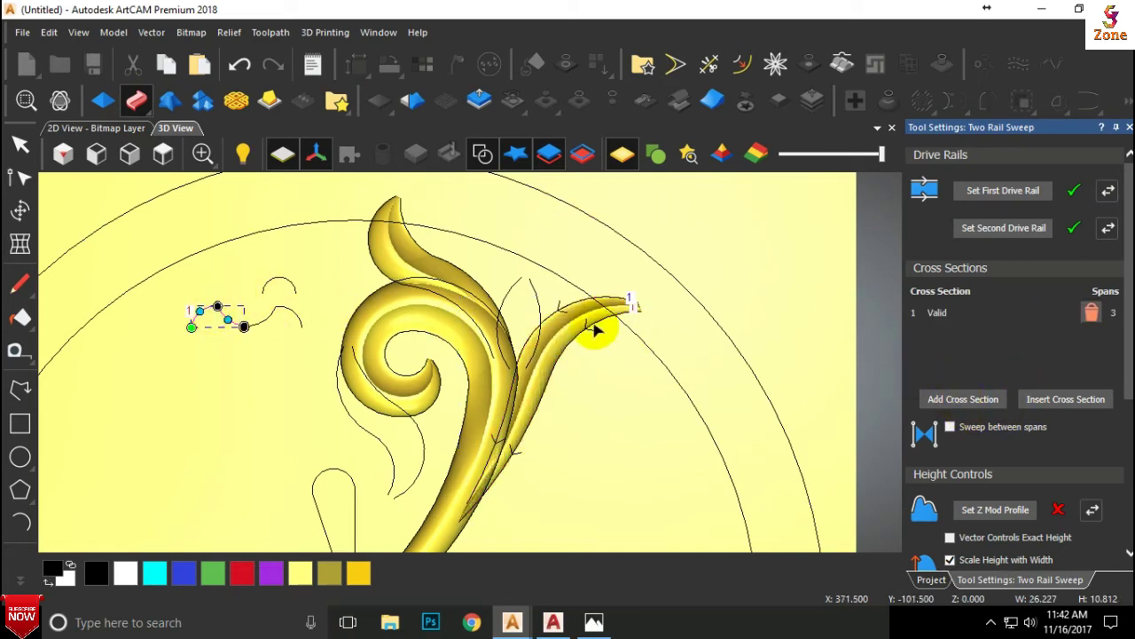
pyautogui.scroll(2, 550, 341)
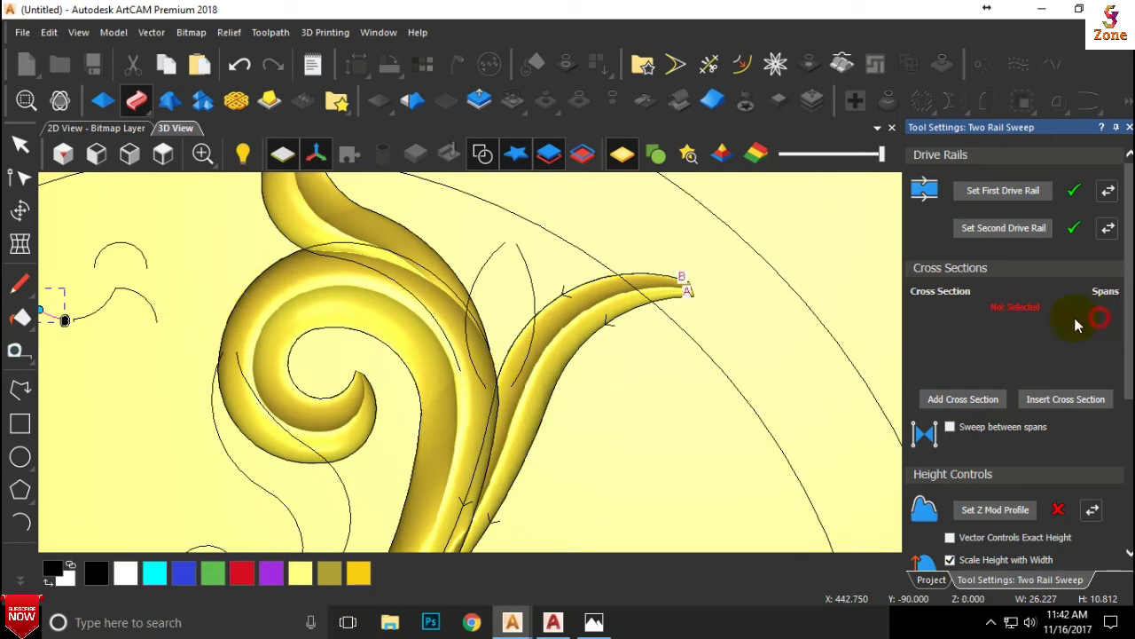
pyautogui.click(1098, 321)
pyautogui.click(126, 291)
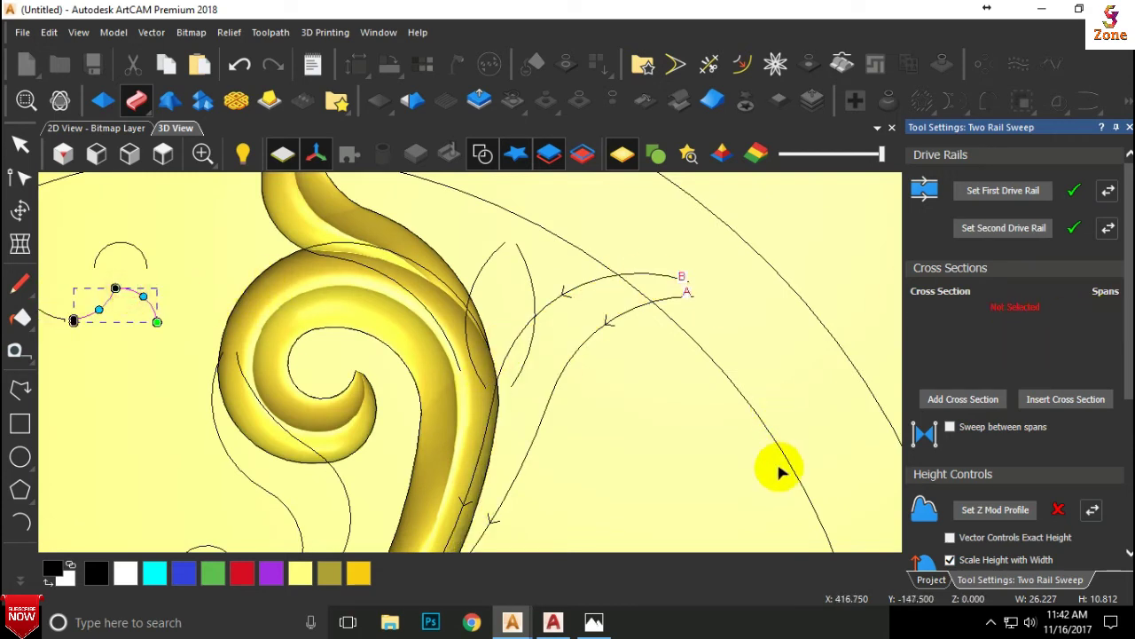
pyautogui.click(963, 399)
pyautogui.moveTo(834, 358)
pyautogui.mouseDown()
pyautogui.moveTo(600, 314)
pyautogui.moveTo(511, 433)
pyautogui.mouseUp()
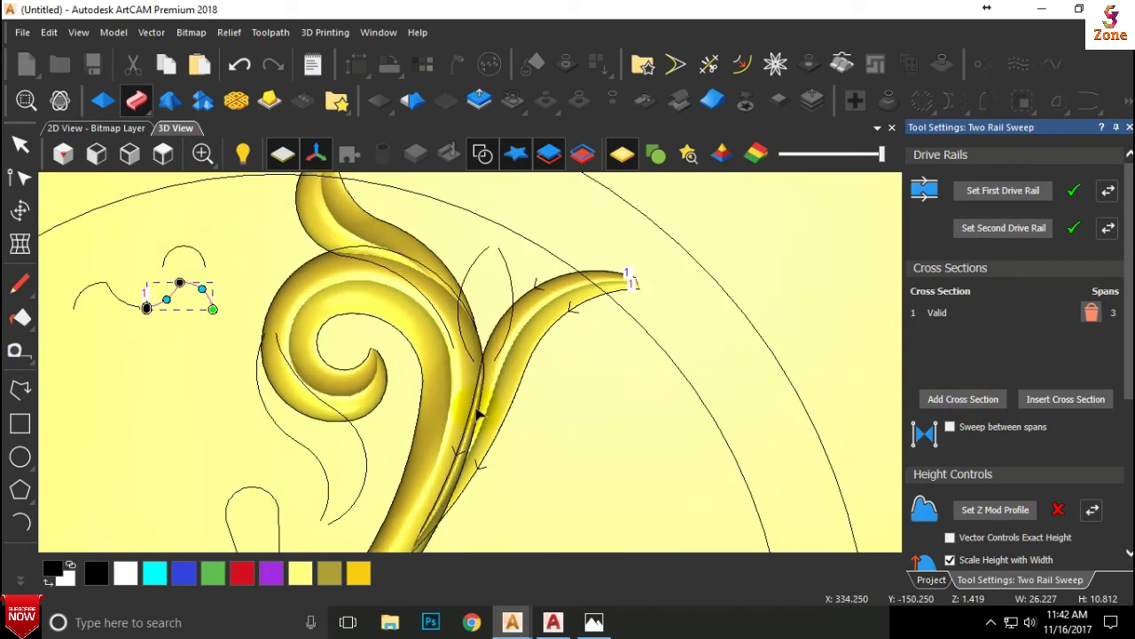
# Step: Add the small arc as cross section 2 and set combine mode to Merge High
pyautogui.click(196, 252)
pyautogui.click(968, 405)
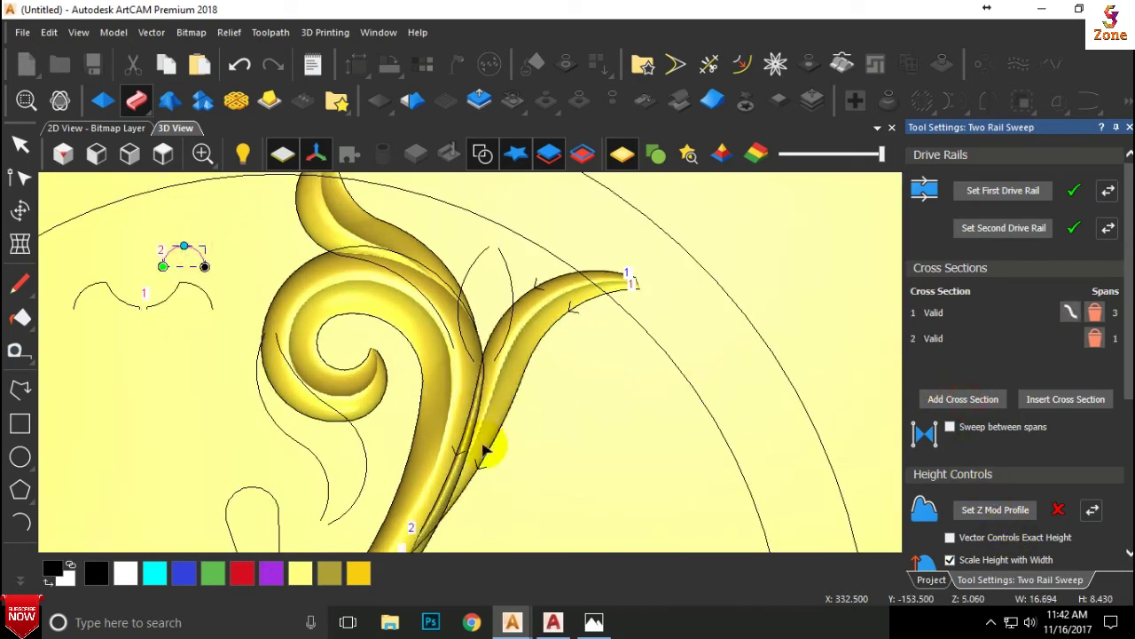
pyautogui.scroll(-2, 426, 482)
pyautogui.scroll(3, 426, 470)
pyautogui.scroll(-5, 1002, 426)
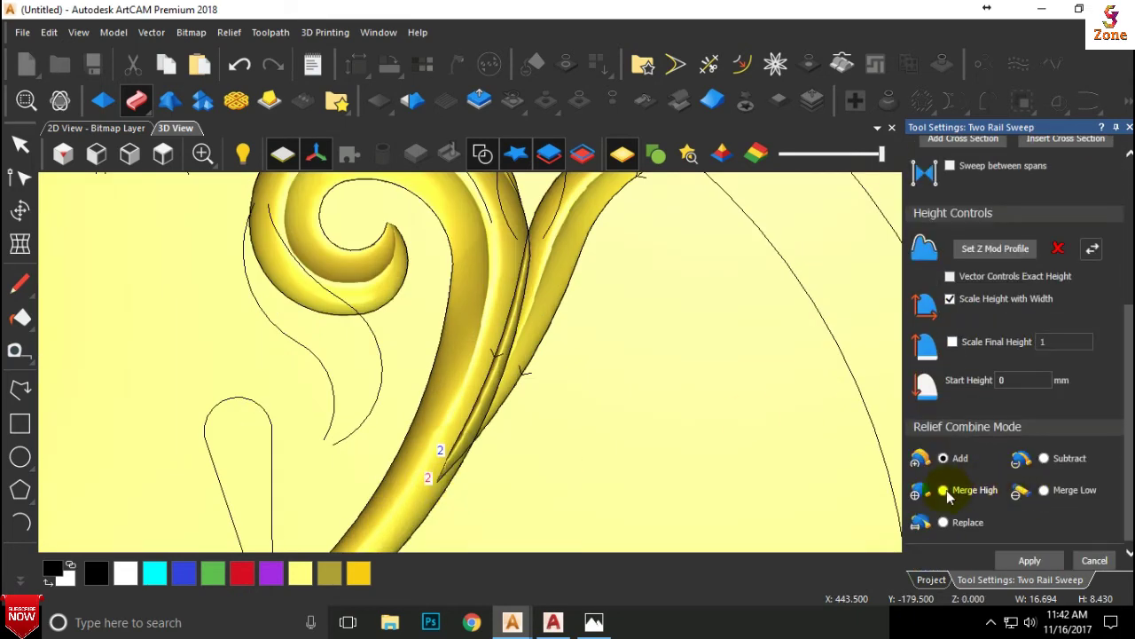
pyautogui.click(944, 492)
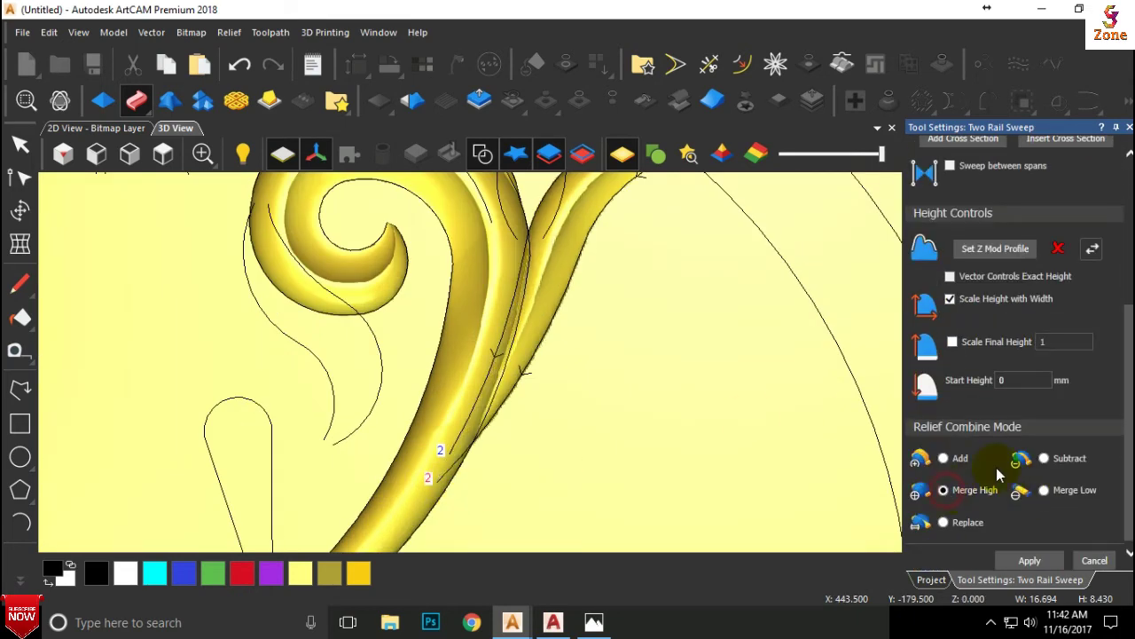
# Step: Adjust the branch rail's end node along the stem
pyautogui.click(438, 481)
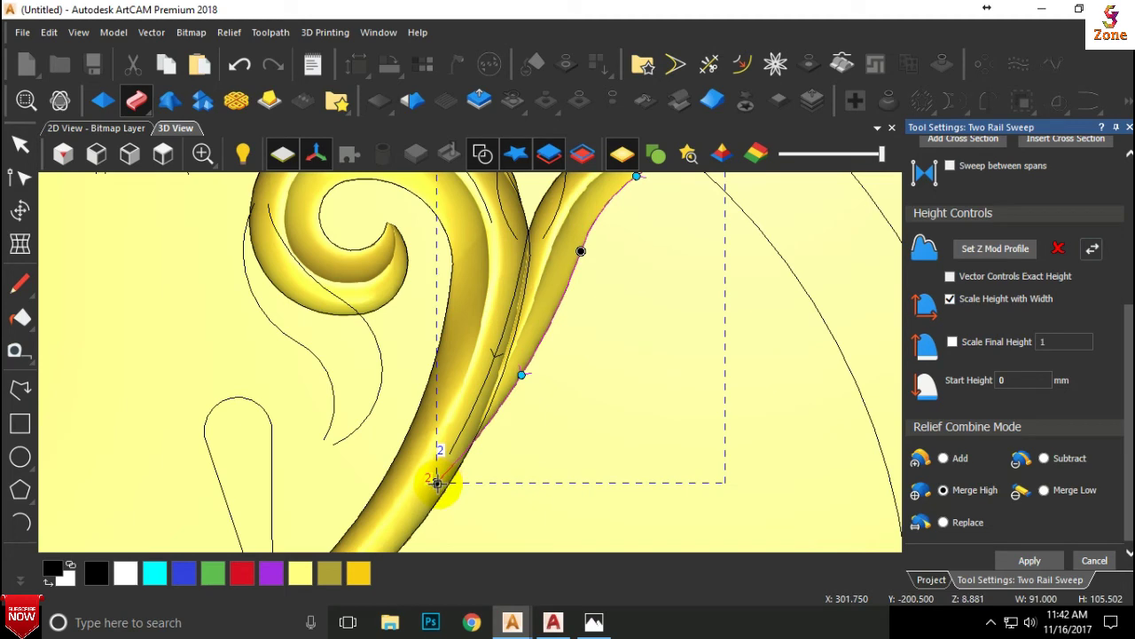
pyautogui.moveTo(437, 481); pyautogui.dragTo(431, 507)
pyautogui.moveTo(455, 454); pyautogui.dragTo(426, 443)
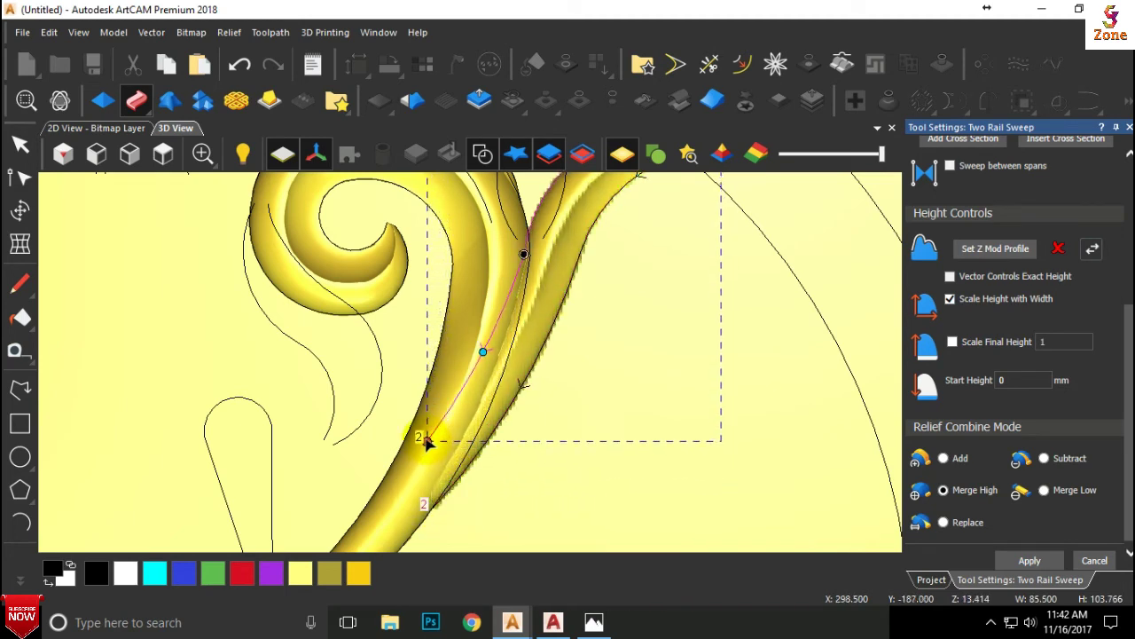
pyautogui.scroll(-3, 431, 431)
pyautogui.scroll(3, 503, 268)
pyautogui.moveTo(503, 268); pyautogui.dragTo(618, 182, button='middle')
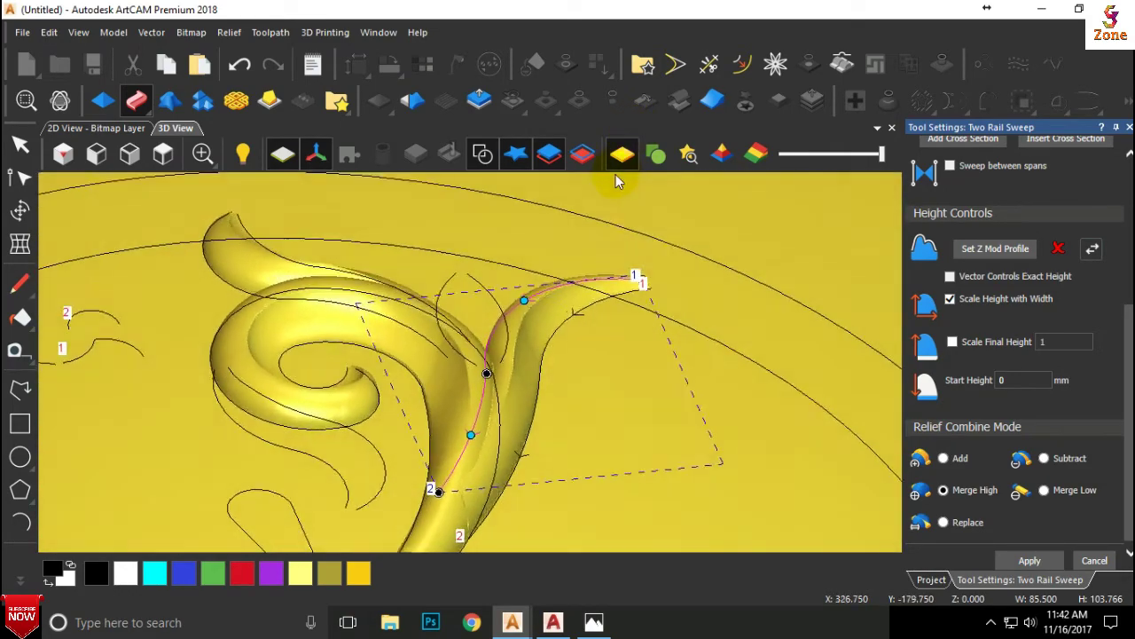
# Step: Try final-height scaling, then turn it back off and inspect the sweep preview
pyautogui.click(952, 343)
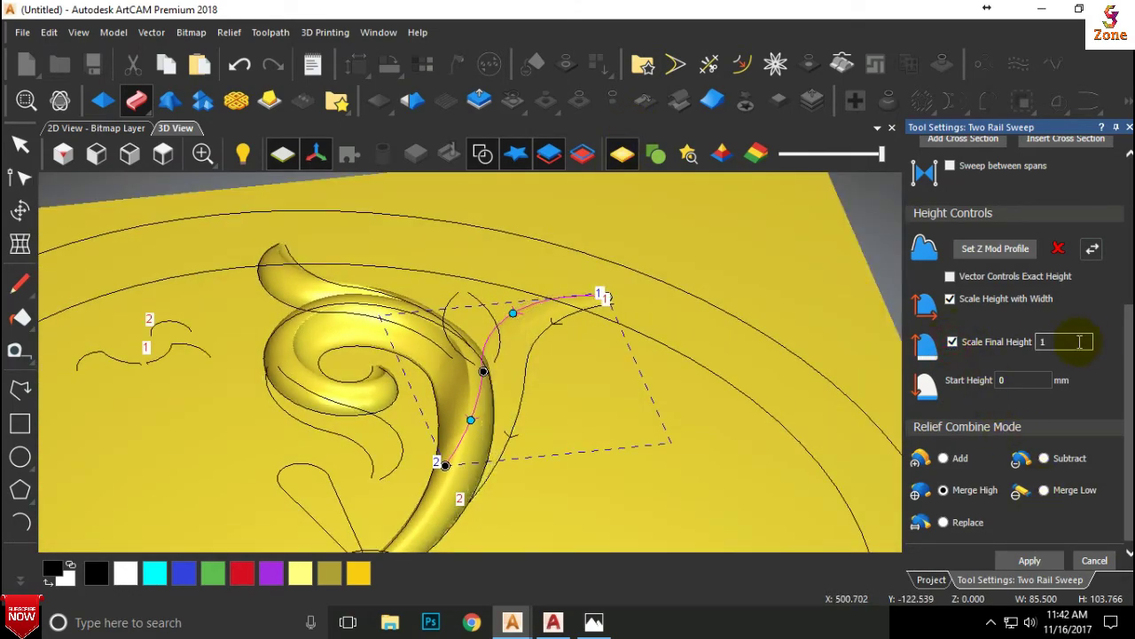
pyautogui.write('0')
pyautogui.moveTo(732, 352)
pyautogui.mouseDown(button='middle')
pyautogui.moveTo(634, 338)
pyautogui.moveTo(492, 422)
pyautogui.moveTo(670, 408)
pyautogui.mouseUp(button='middle')
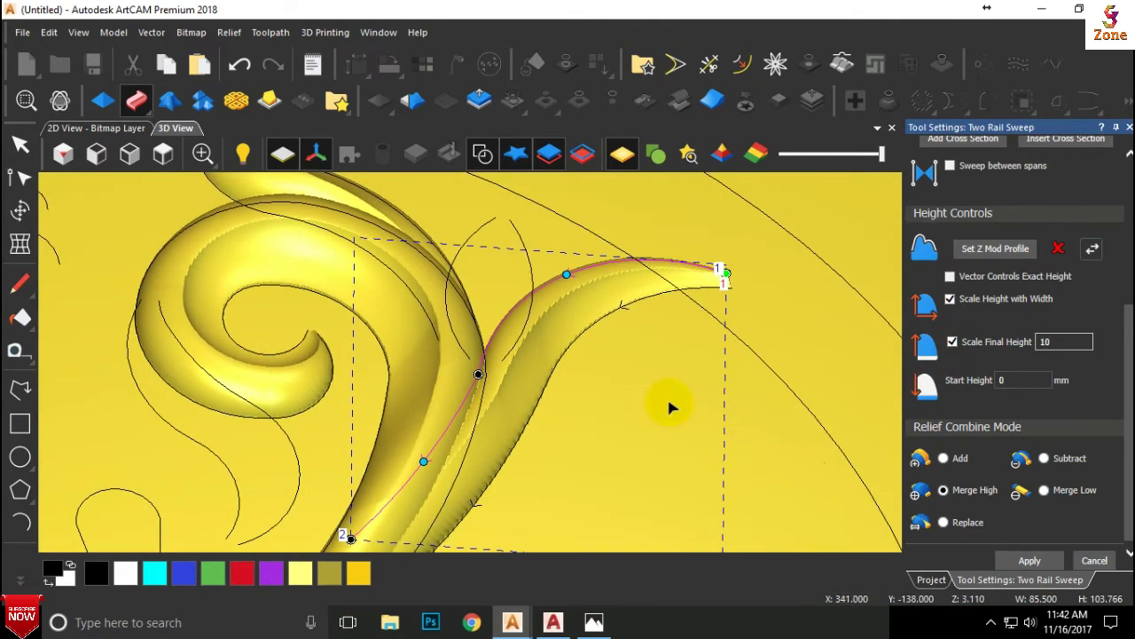
pyautogui.click(952, 342)
pyautogui.moveTo(613, 385)
pyautogui.mouseDown(button='middle')
pyautogui.moveTo(612, 426)
pyautogui.moveTo(874, 329)
pyautogui.moveTo(900, 251)
pyautogui.mouseUp(button='middle')
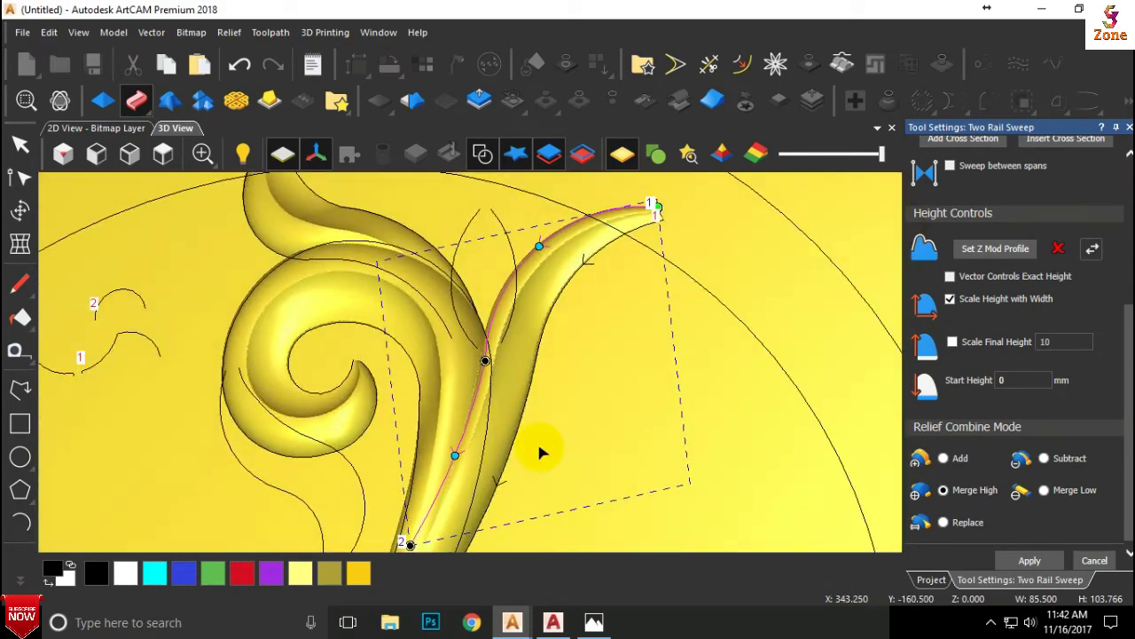
pyautogui.scroll(2, 574, 300)
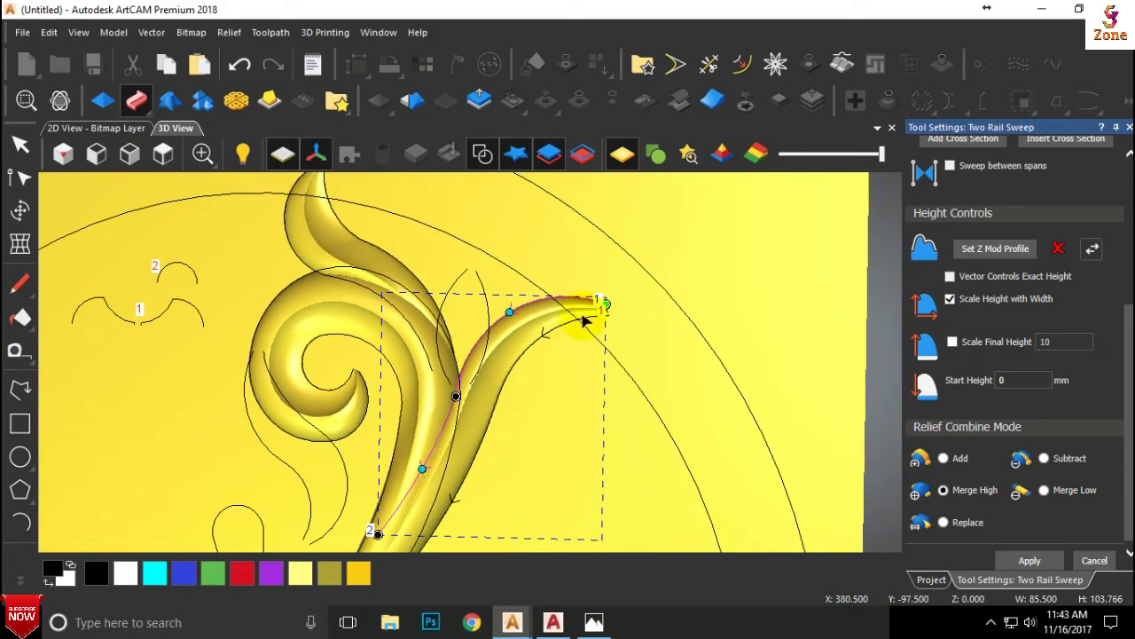
pyautogui.scroll(2, 586, 309)
pyautogui.scroll(-2, 585, 310)
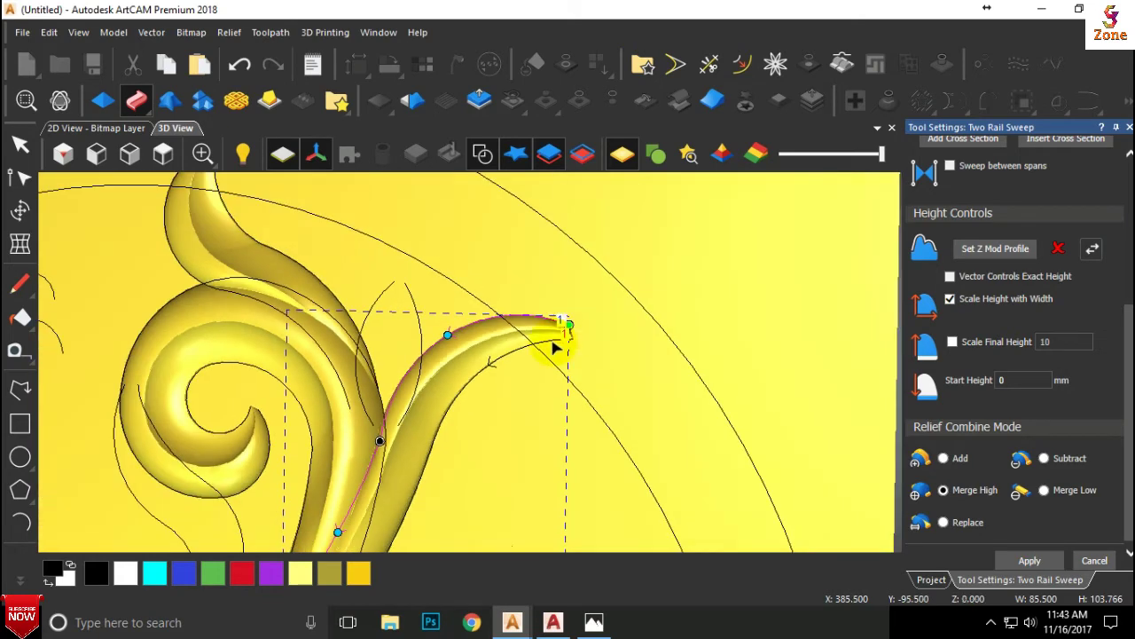
pyautogui.scroll(-3, 529, 365)
pyautogui.scroll(3, 417, 479)
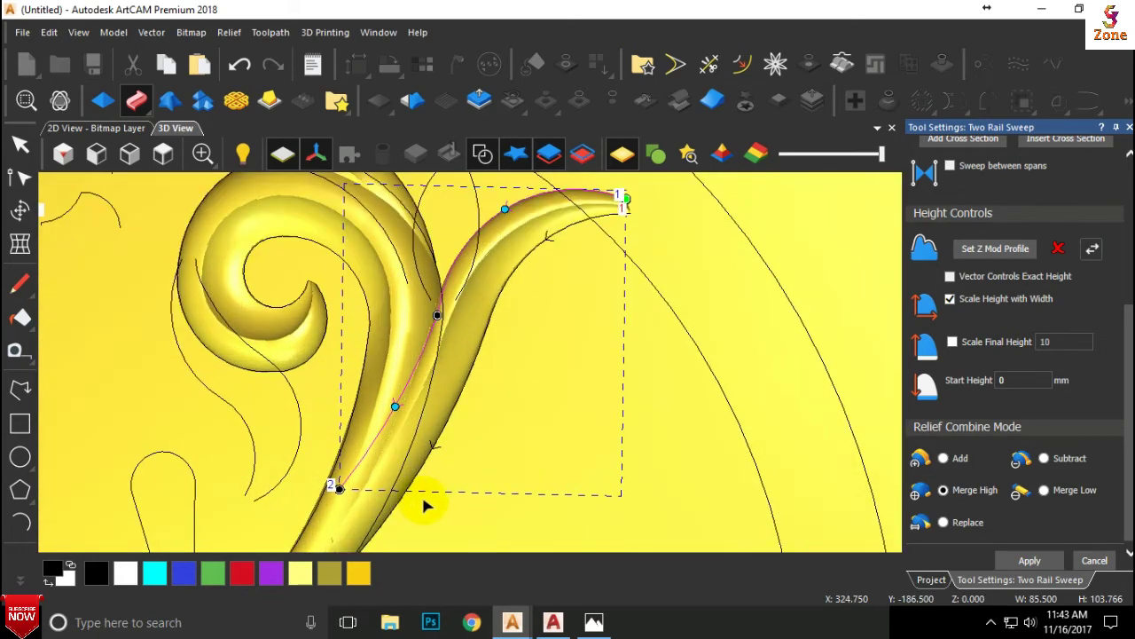
# Step: Apply the branch sweep, inspect it, and select the S-shaped curve beside the spiral
pyautogui.click(1031, 560)
pyautogui.click(1092, 561)
pyautogui.scroll(-3, 451, 443)
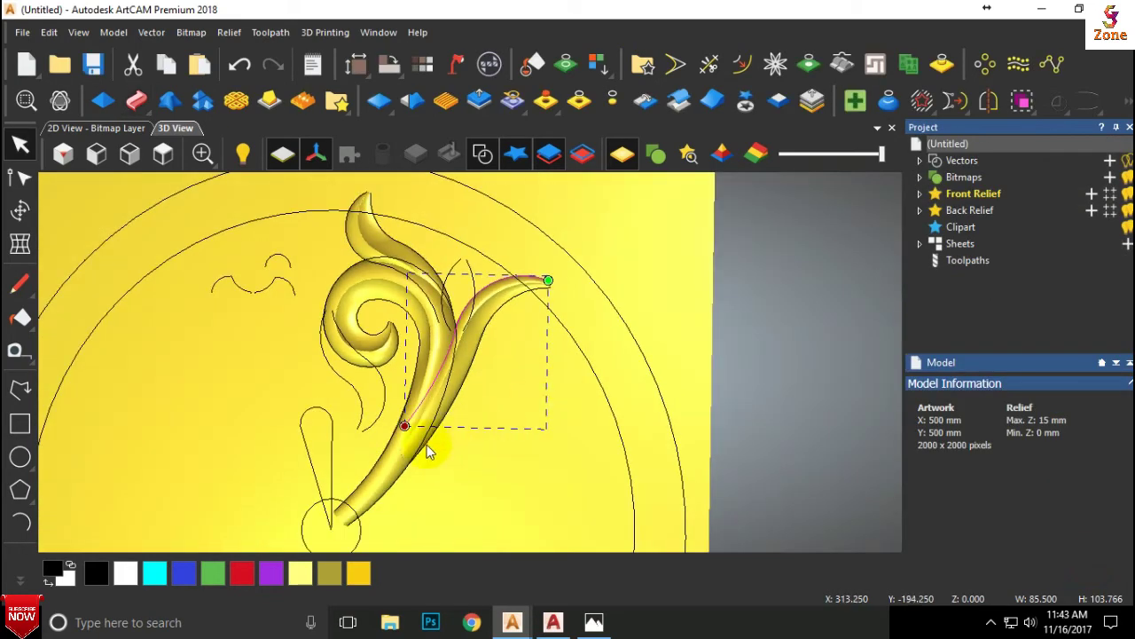
pyautogui.scroll(3, 517, 459)
pyautogui.scroll(-2, 514, 458)
pyautogui.scroll(3, 375, 489)
pyautogui.moveTo(375, 490); pyautogui.dragTo(467, 384)
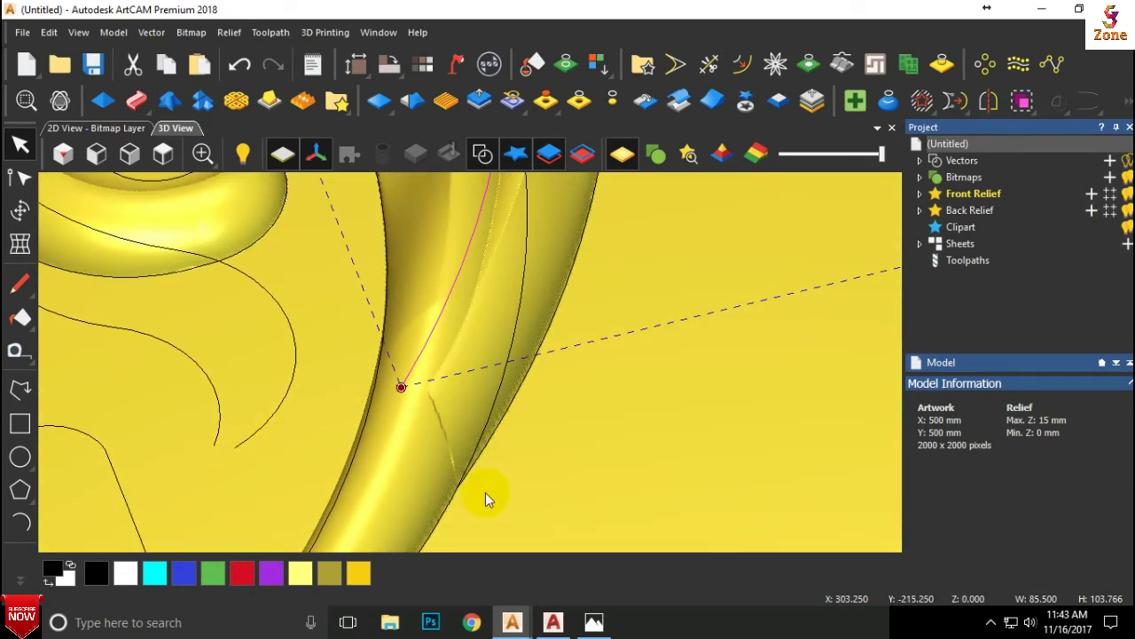
pyautogui.scroll(-3, 417, 462)
pyautogui.scroll(1, 497, 504)
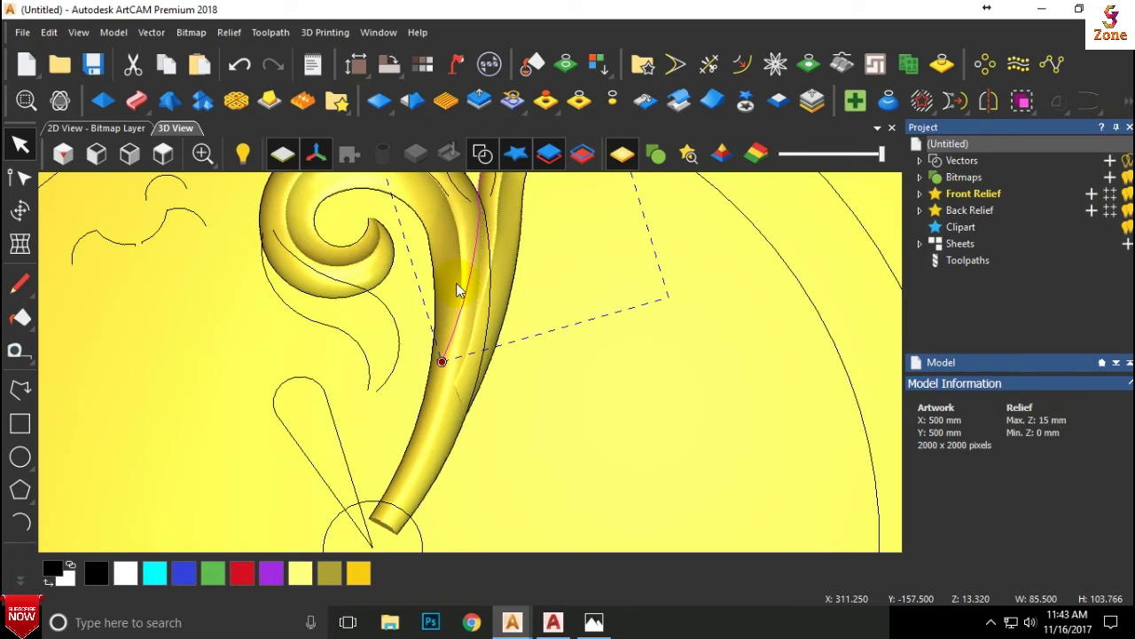
pyautogui.scroll(2, 456, 283)
pyautogui.scroll(-3, 473, 302)
pyautogui.scroll(1, 558, 274)
pyautogui.scroll(2, 471, 207)
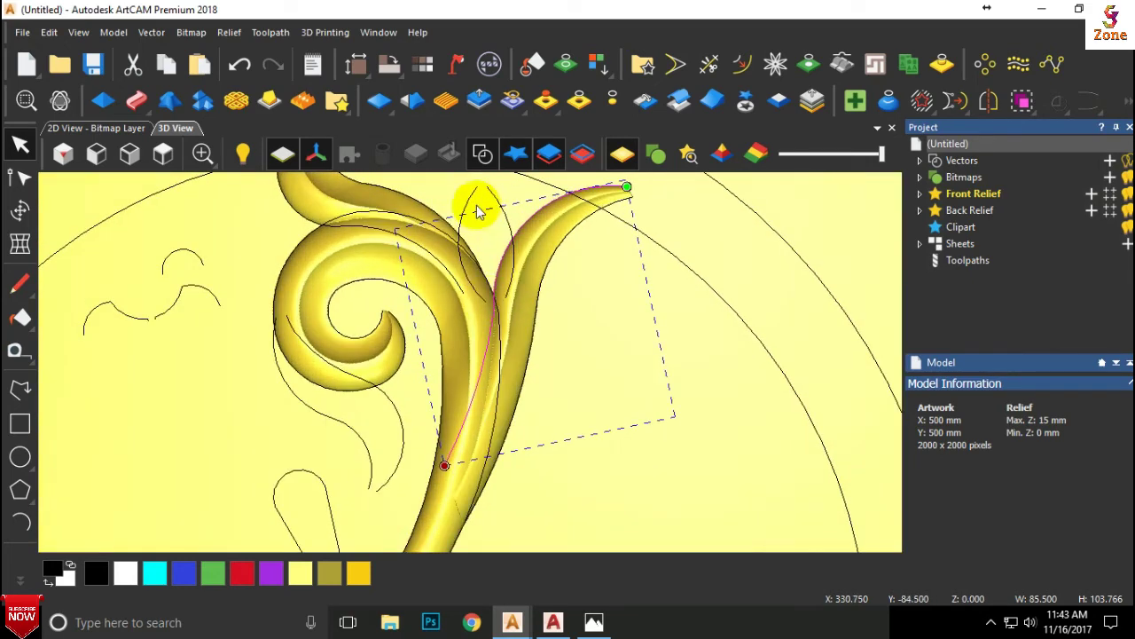
pyautogui.click(398, 405)
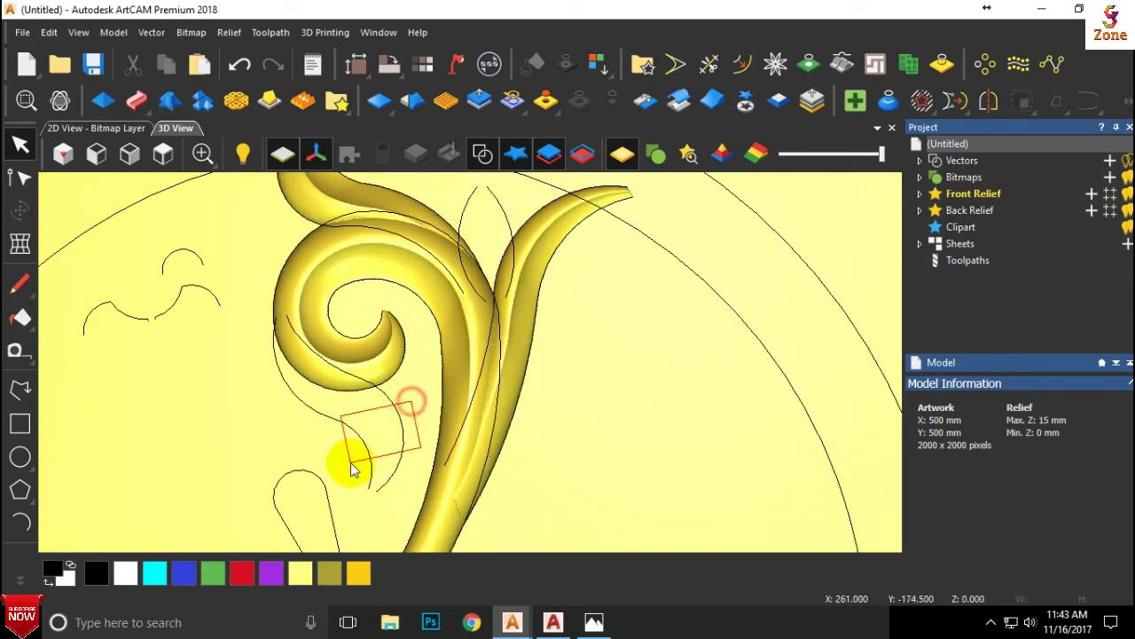
# Step: Start another two-rail sweep with the small left curve and upper arc as cross sections, reversing rail 1
pyautogui.click(136, 100)
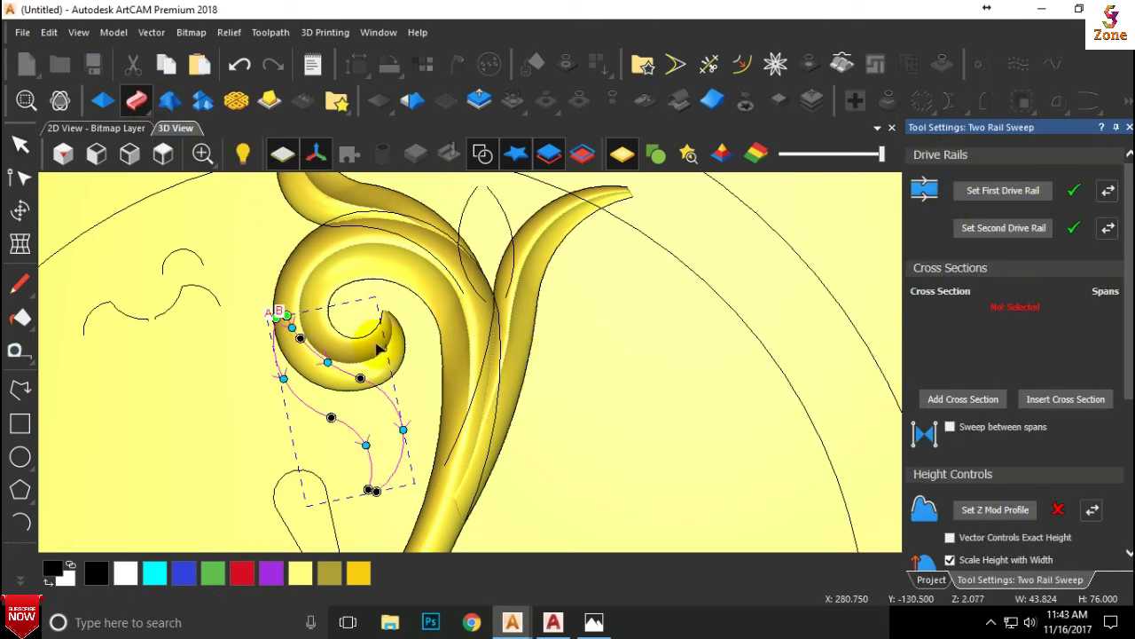
pyautogui.click(111, 302)
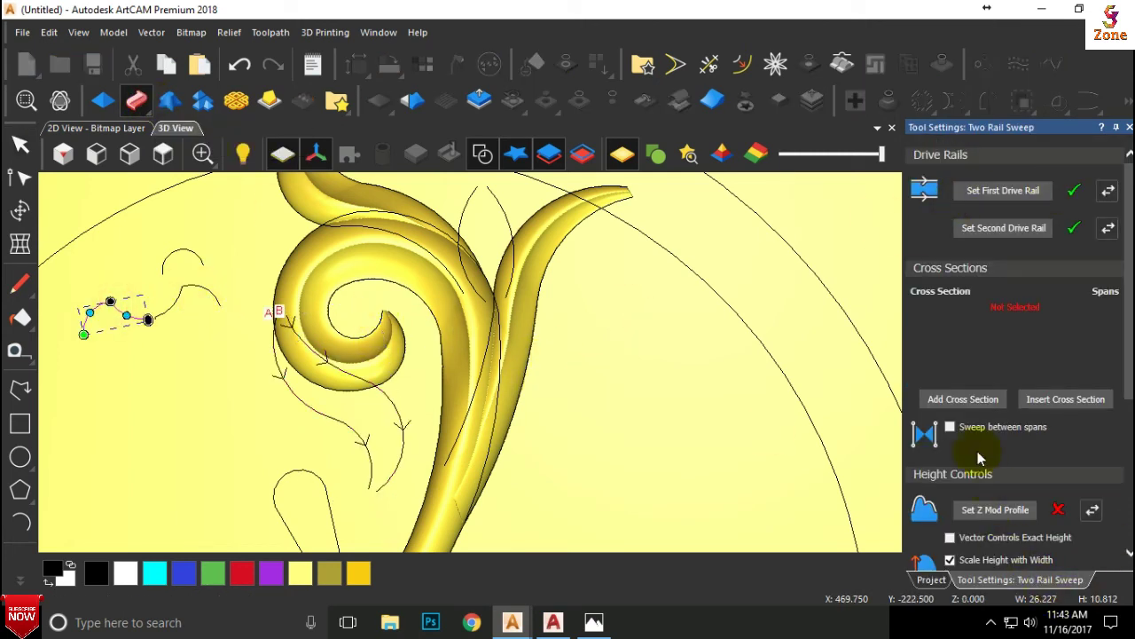
pyautogui.click(970, 401)
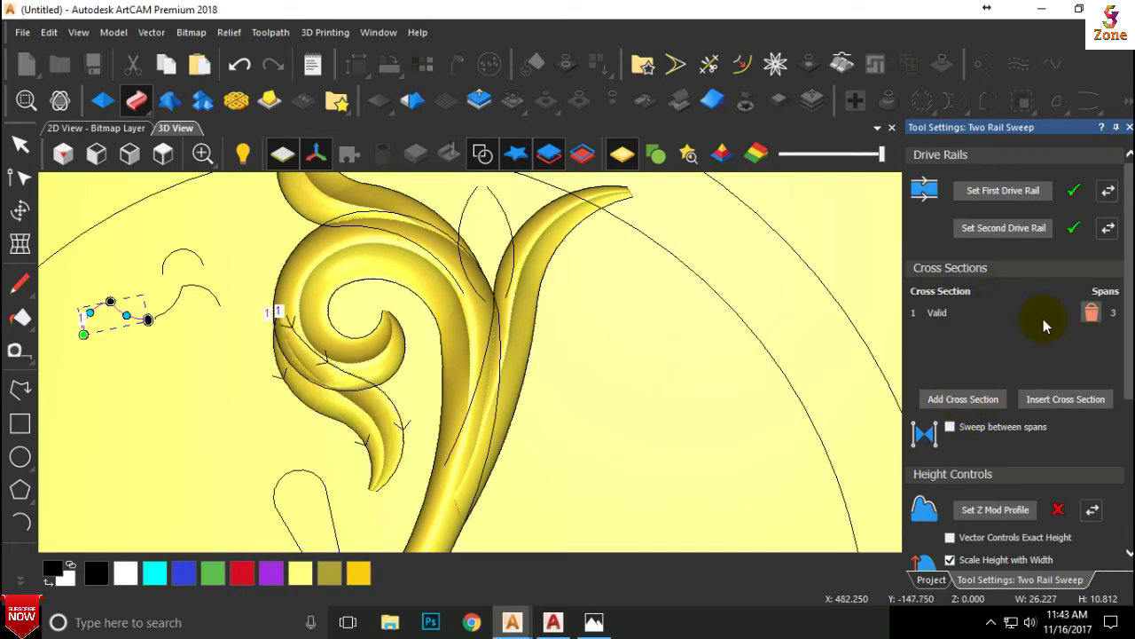
pyautogui.click(1093, 312)
pyautogui.click(203, 286)
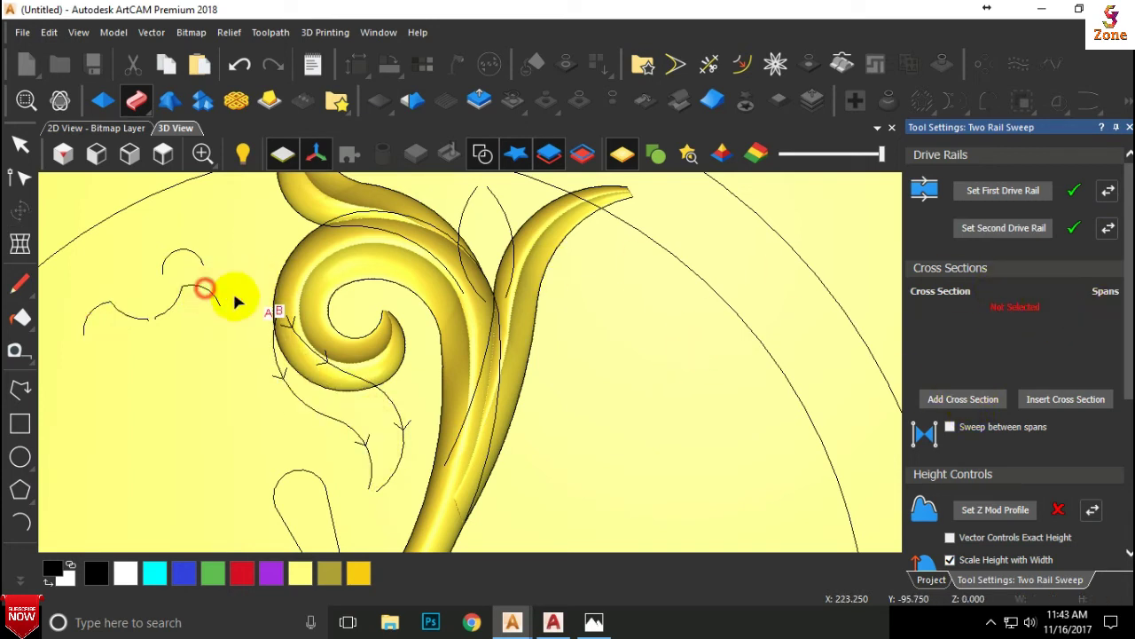
pyautogui.click(204, 284)
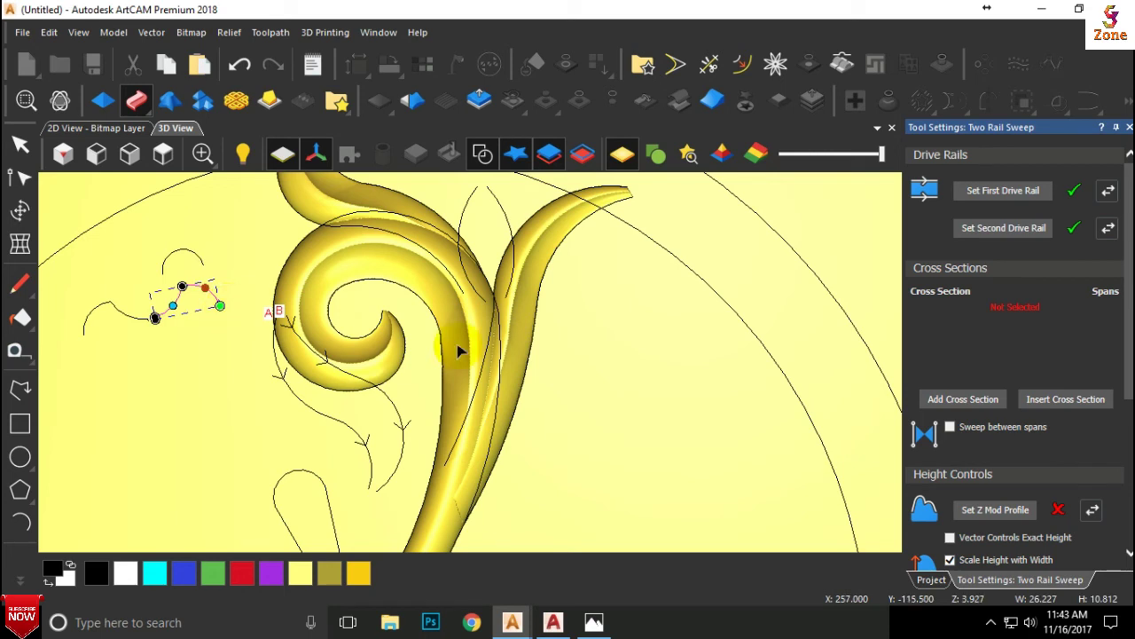
pyautogui.click(951, 401)
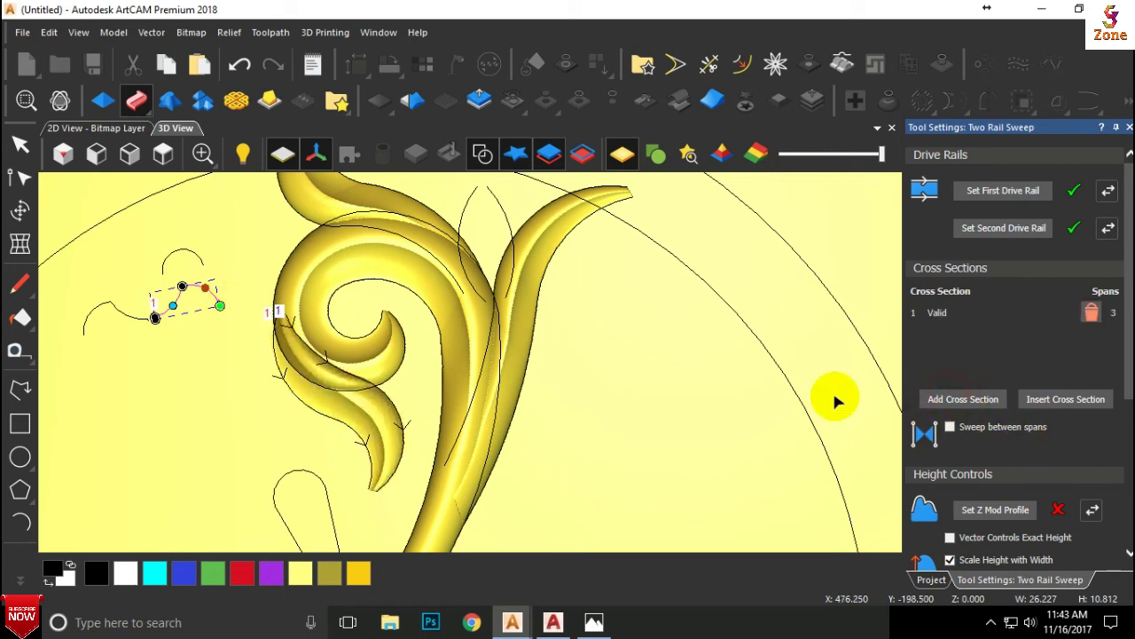
pyautogui.click(195, 257)
pyautogui.click(941, 399)
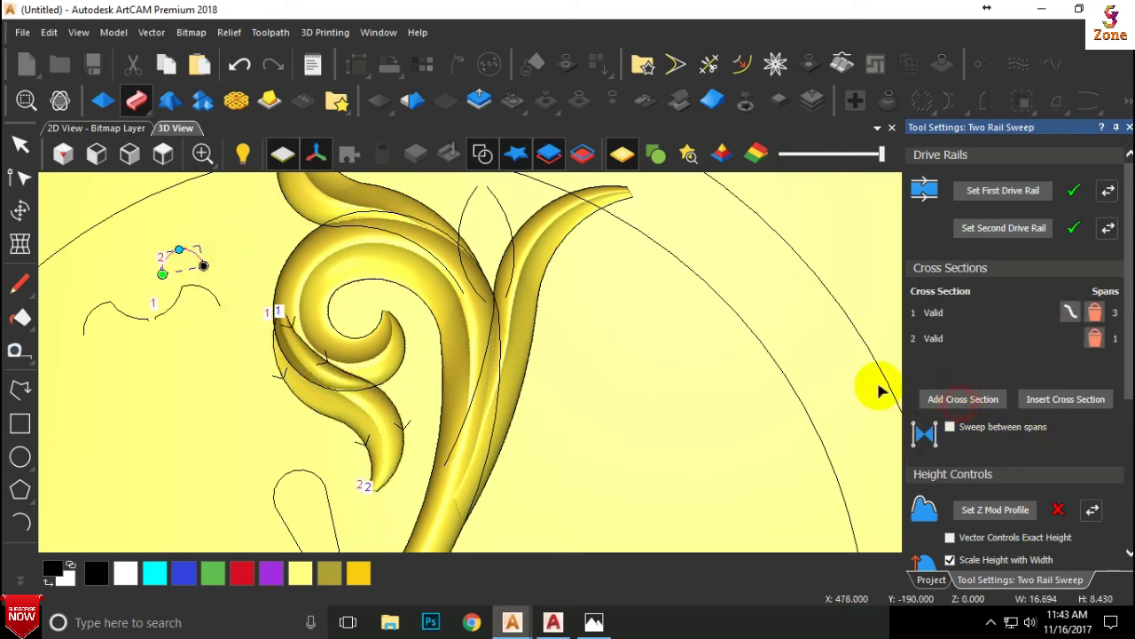
pyautogui.click(1108, 190)
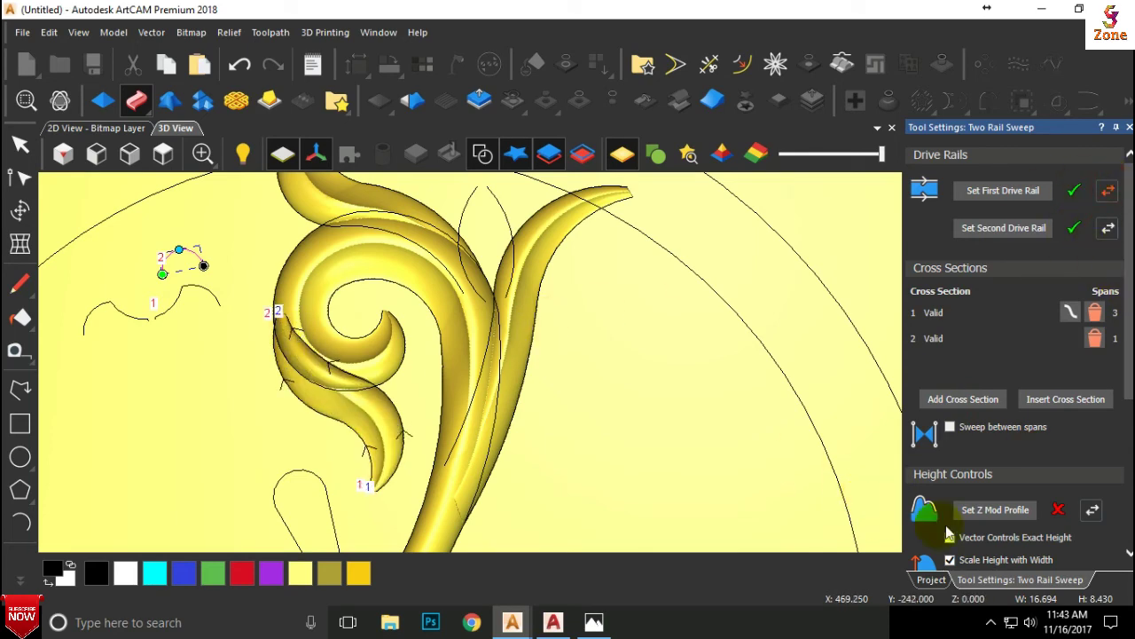
pyautogui.scroll(-3, 1022, 463)
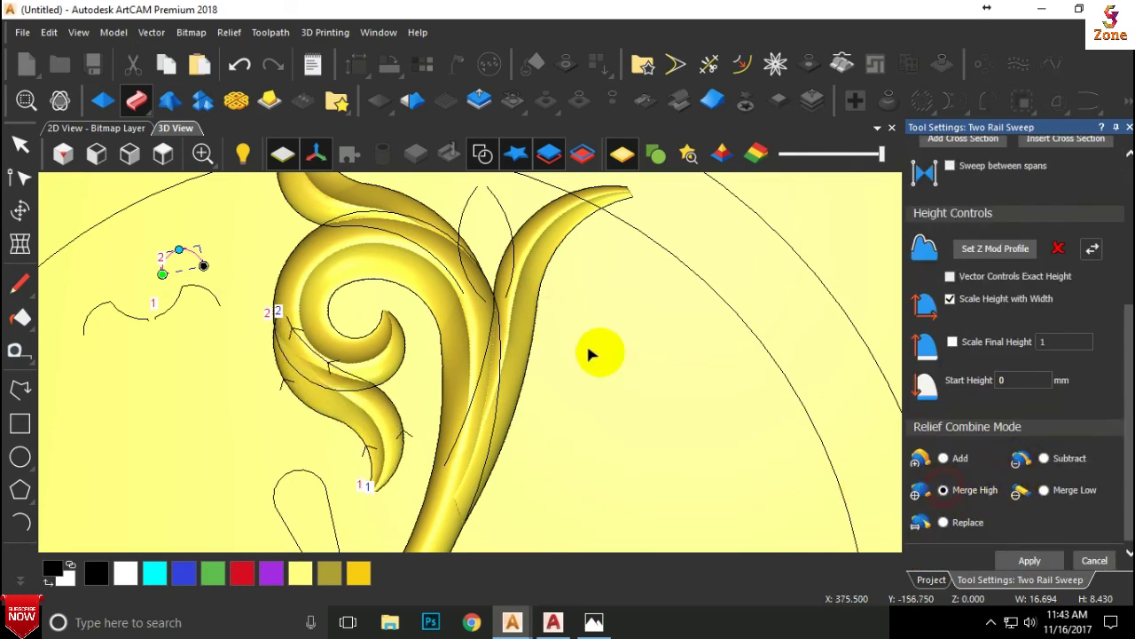
# Step: Reshape the rail curve inside the spiral leaf by dragging its nodes to follow the leaf
pyautogui.scroll(3, 286, 329)
pyautogui.scroll(-2, 393, 406)
pyautogui.scroll(1, 469, 348)
pyautogui.scroll(1, 506, 284)
pyautogui.scroll(2, 444, 423)
pyautogui.scroll(1, 436, 426)
pyautogui.scroll(-1, 350, 282)
pyautogui.moveTo(350, 282); pyautogui.dragTo(413, 390)
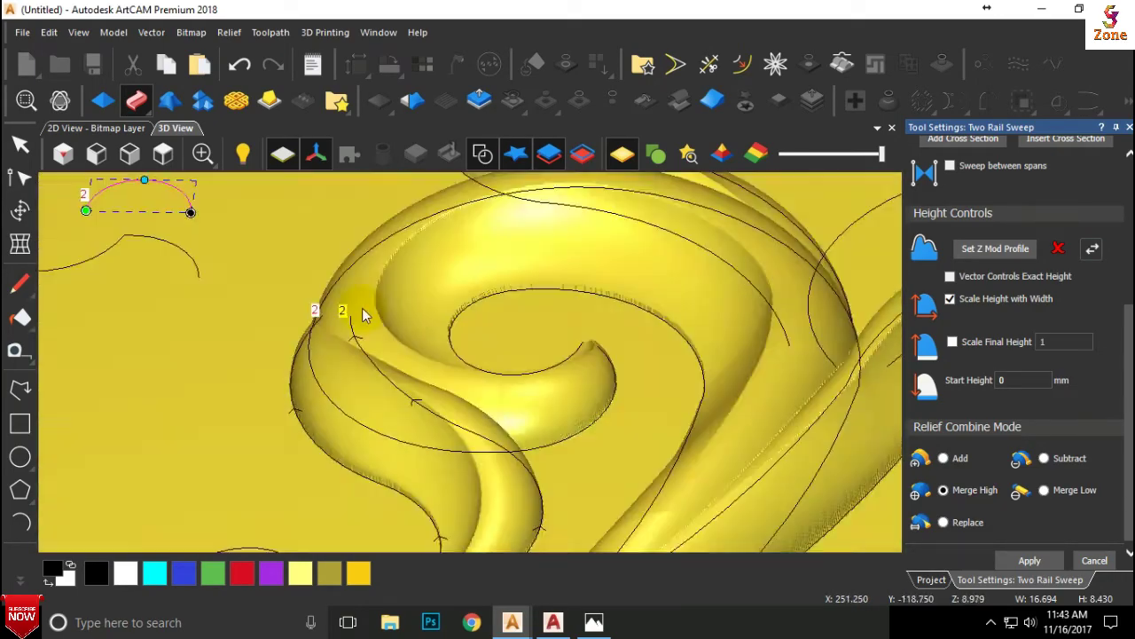
pyautogui.click(423, 396)
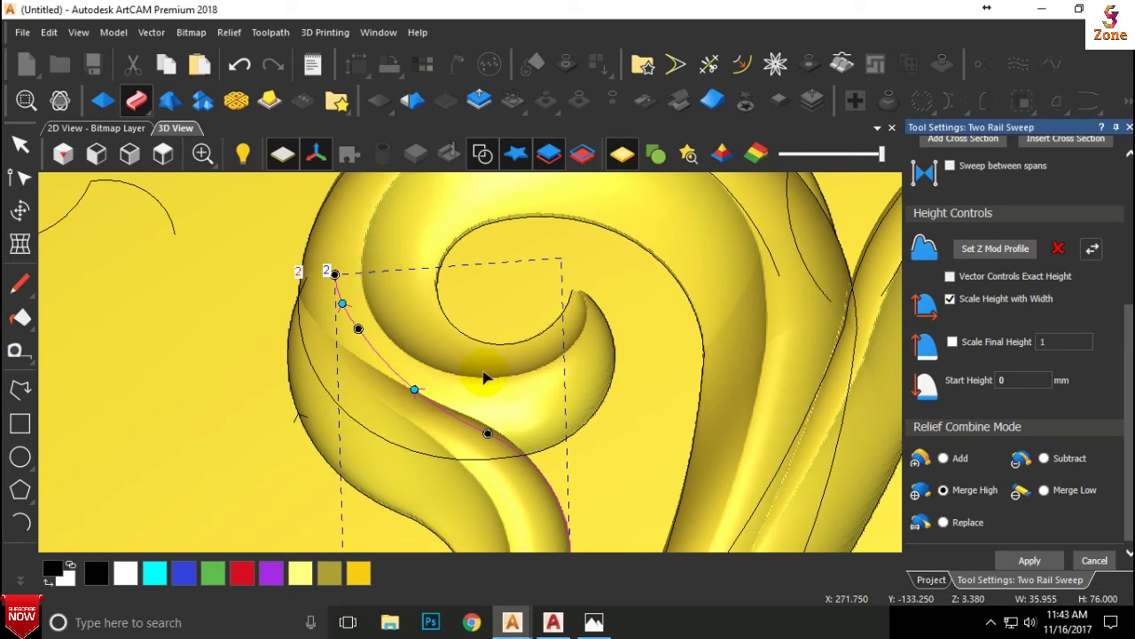
pyautogui.moveTo(417, 392); pyautogui.dragTo(399, 405)
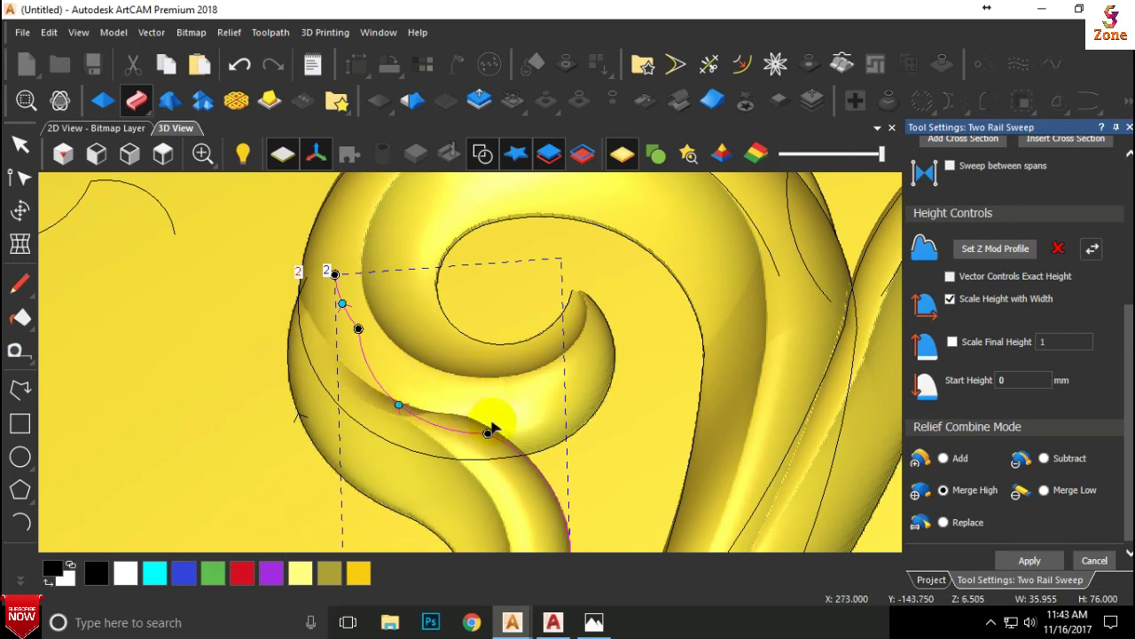
pyautogui.moveTo(486, 433); pyautogui.dragTo(480, 461)
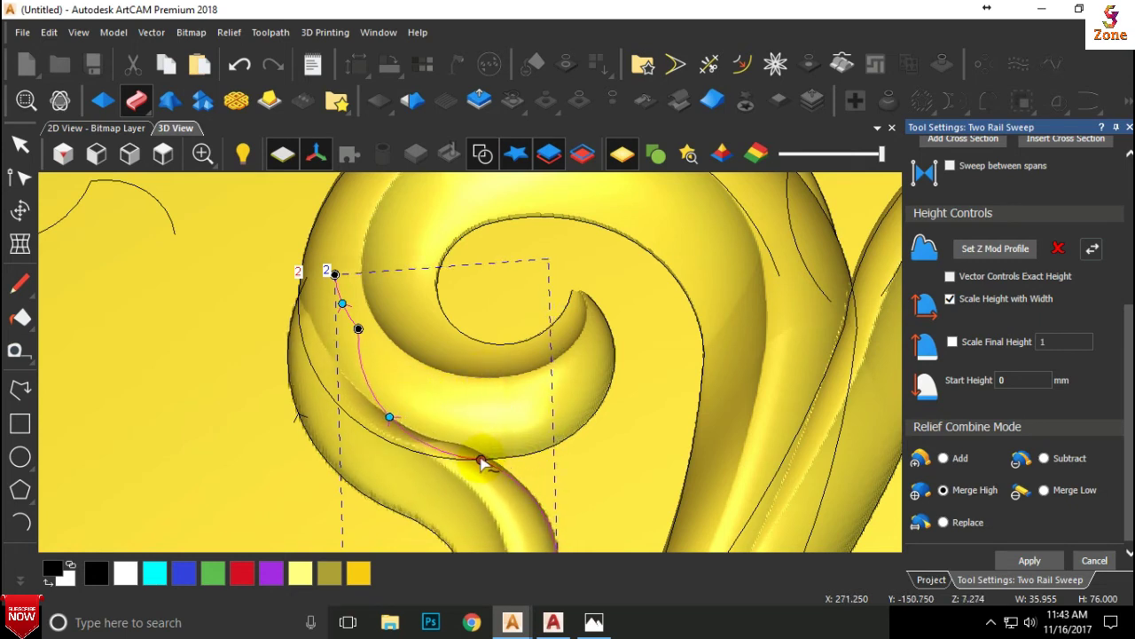
pyautogui.moveTo(393, 421); pyautogui.dragTo(399, 415)
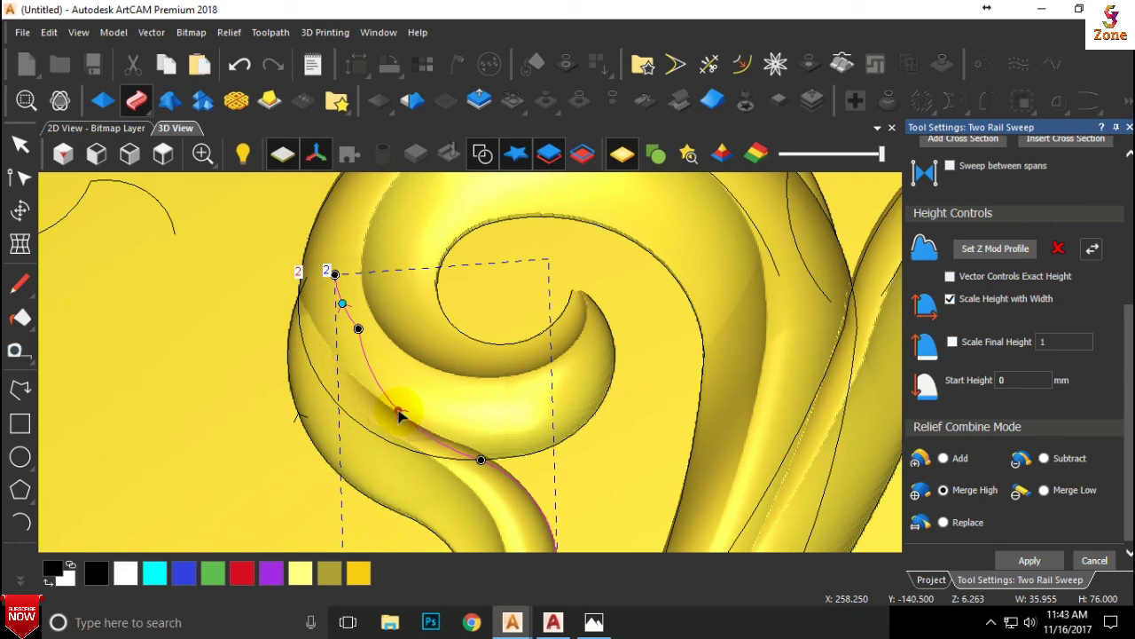
pyautogui.moveTo(334, 279); pyautogui.dragTo(328, 280)
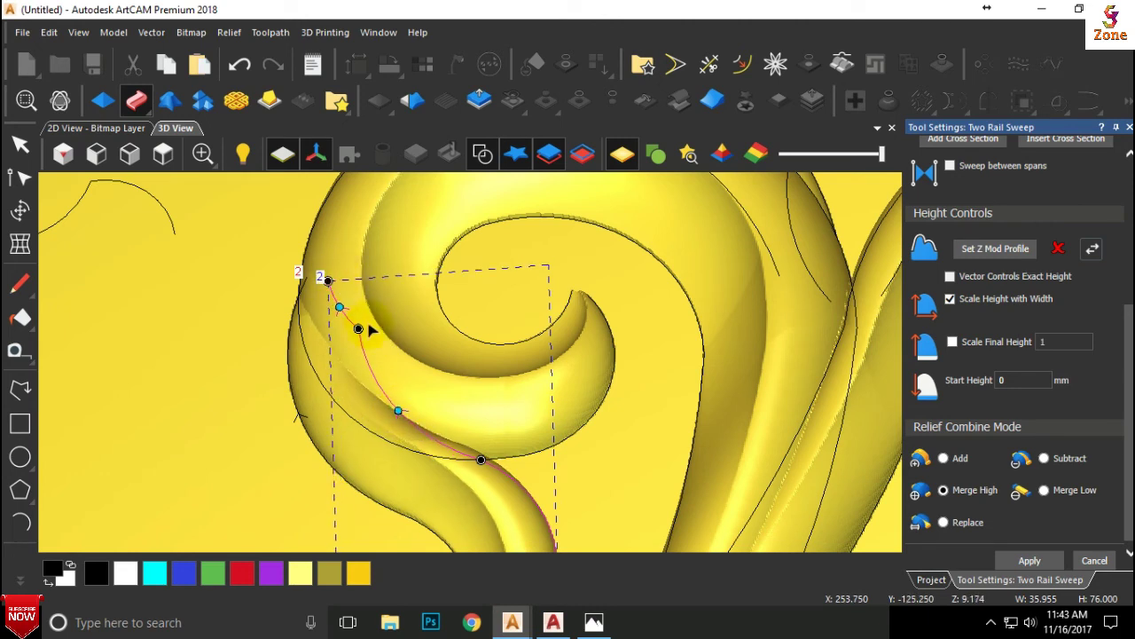
pyautogui.moveTo(358, 329); pyautogui.dragTo(337, 346)
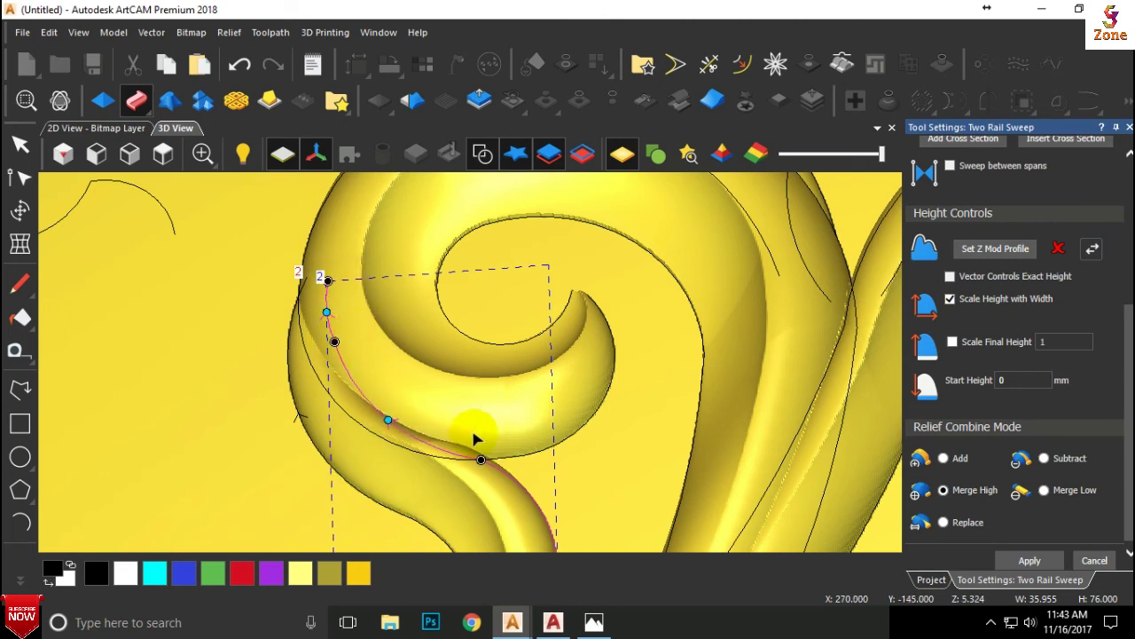
pyautogui.moveTo(483, 440); pyautogui.dragTo(470, 423)
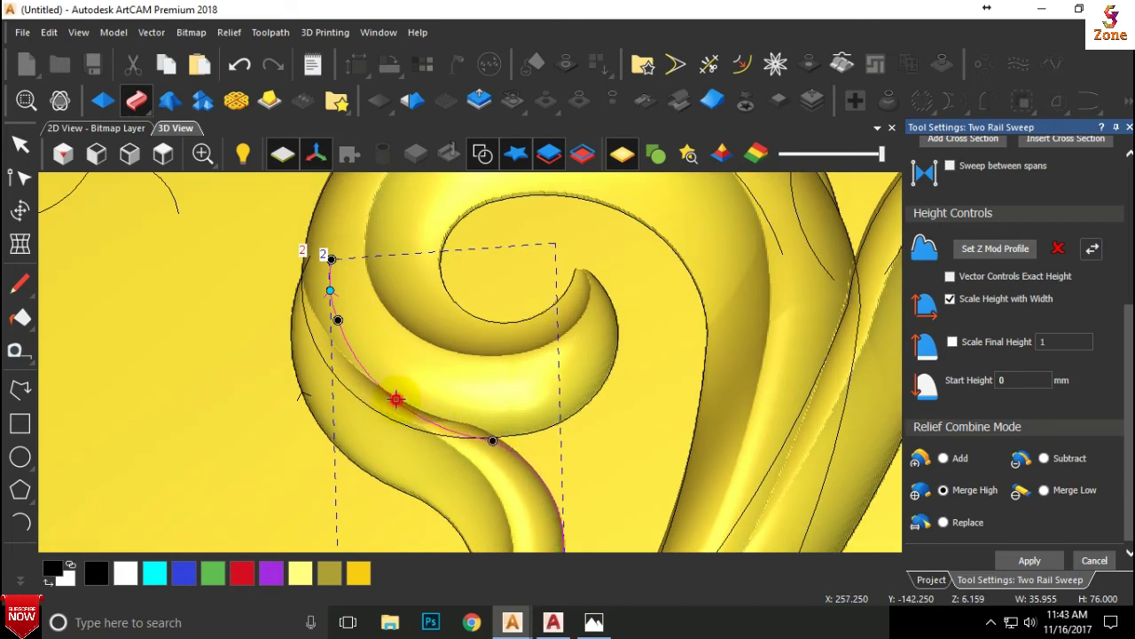
pyautogui.moveTo(395, 399); pyautogui.dragTo(400, 396)
# Step: Refine the rail endpoints near the top of the spiral and check the sweep's depth
pyautogui.moveTo(458, 427); pyautogui.dragTo(695, 371)
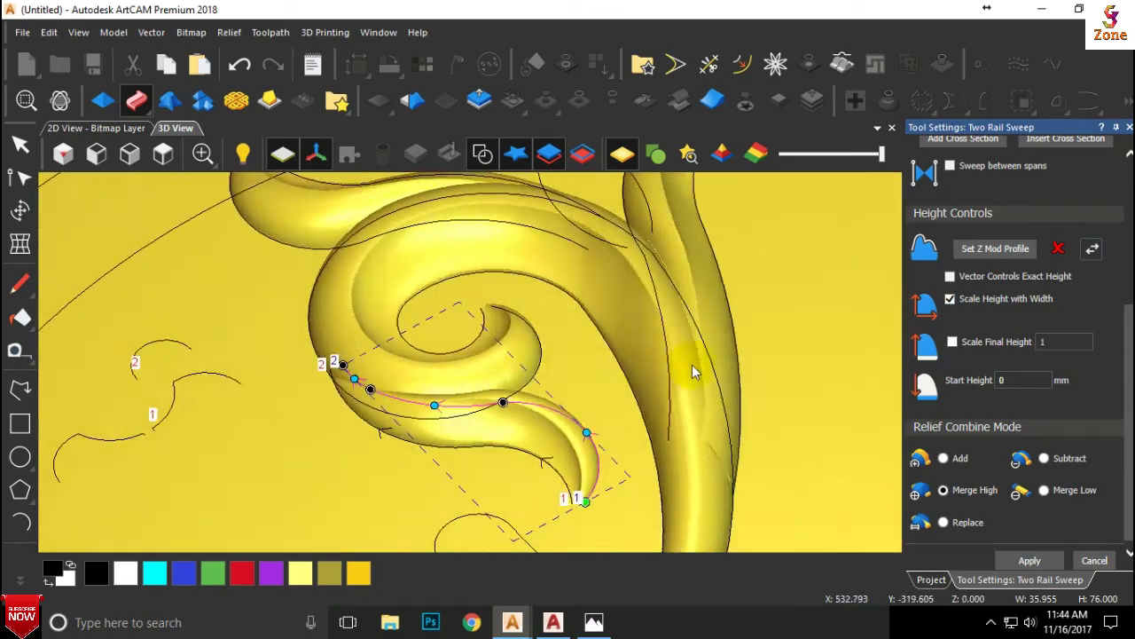
pyautogui.scroll(2, 695, 371)
pyautogui.scroll(2, 287, 329)
pyautogui.scroll(1, 275, 303)
pyautogui.moveTo(262, 259); pyautogui.dragTo(274, 255)
pyautogui.moveTo(302, 338); pyautogui.dragTo(305, 336)
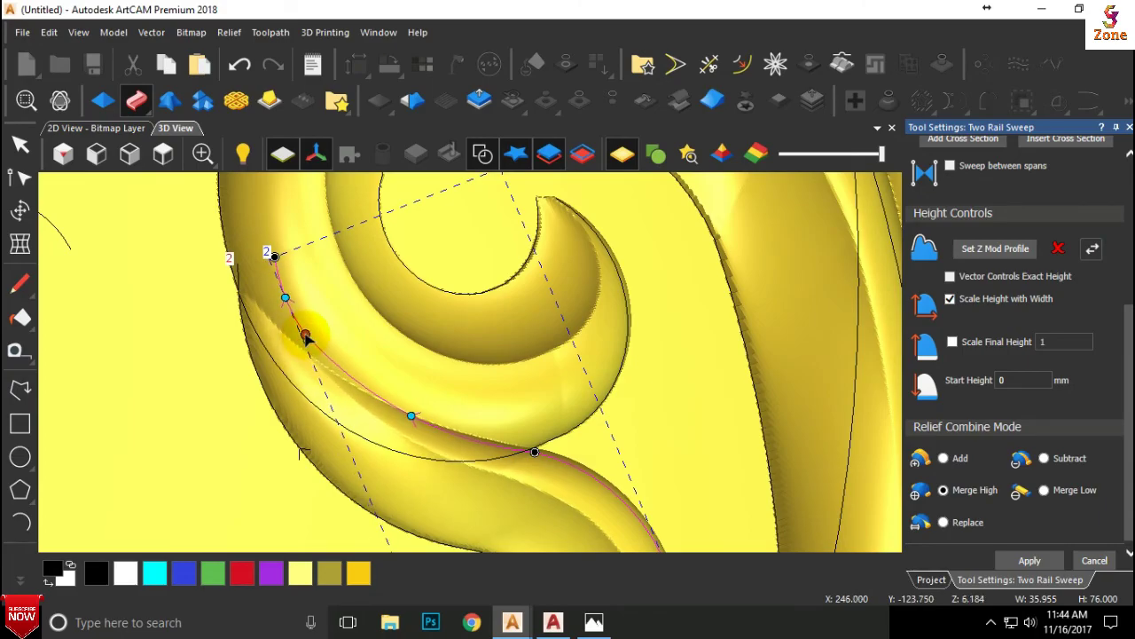
pyautogui.scroll(-2, 372, 344)
pyautogui.moveTo(426, 372); pyautogui.dragTo(561, 274, button='middle')
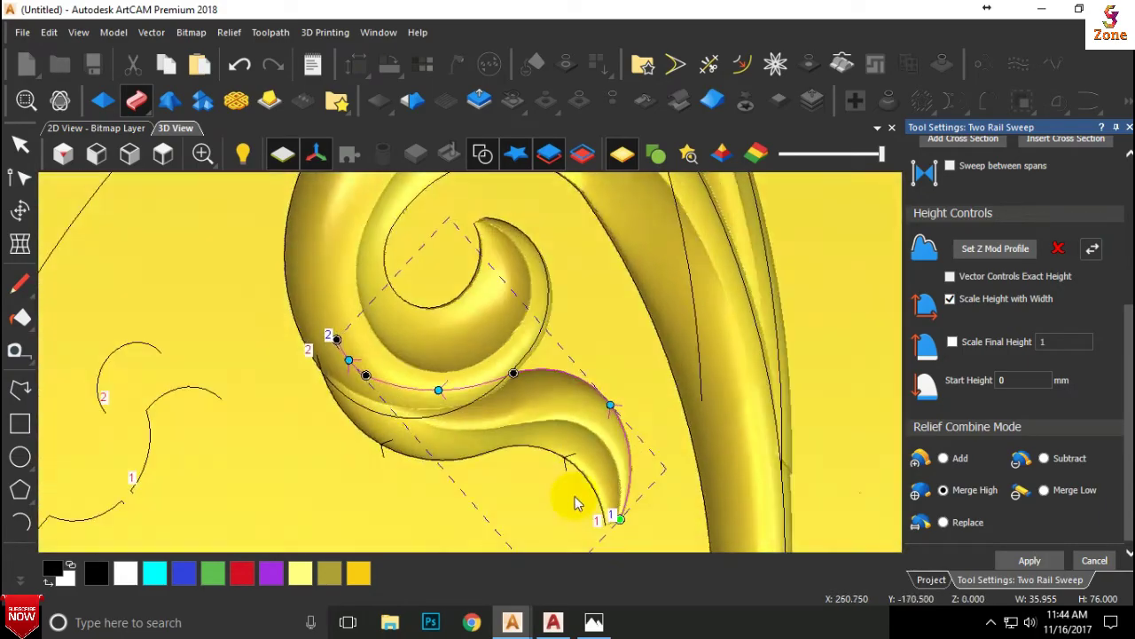
pyautogui.moveTo(574, 503)
pyautogui.mouseDown(button='middle')
pyautogui.moveTo(501, 434)
pyautogui.moveTo(332, 451)
pyautogui.mouseUp(button='middle')
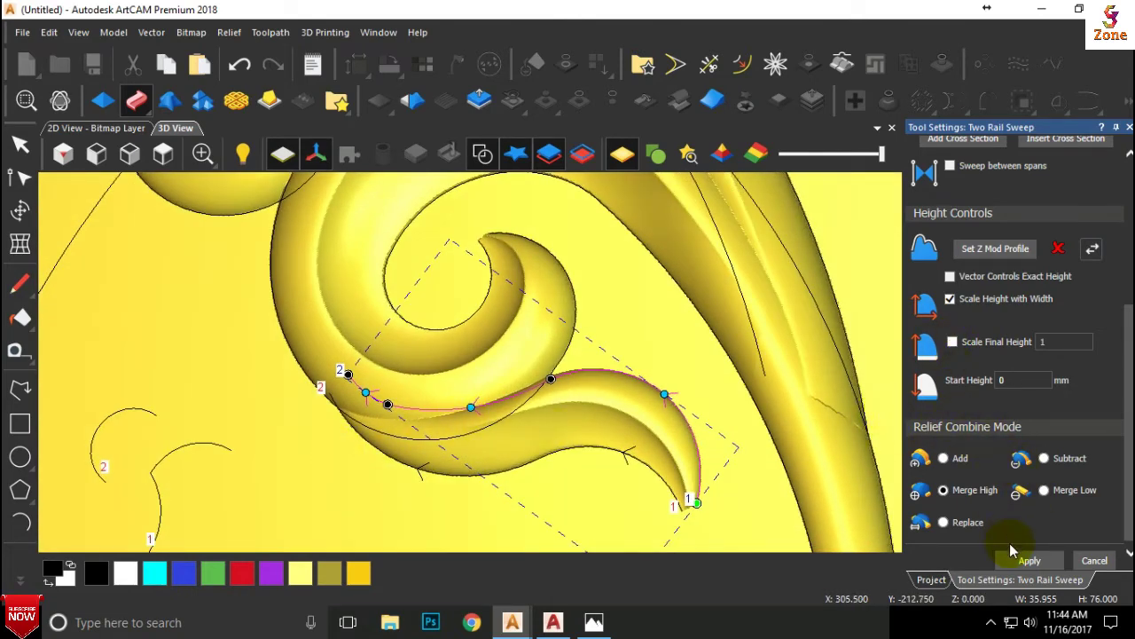
# Step: Scale the sweep's final height to 10, adjust the outer rail node, and apply it merged high
pyautogui.click(955, 343)
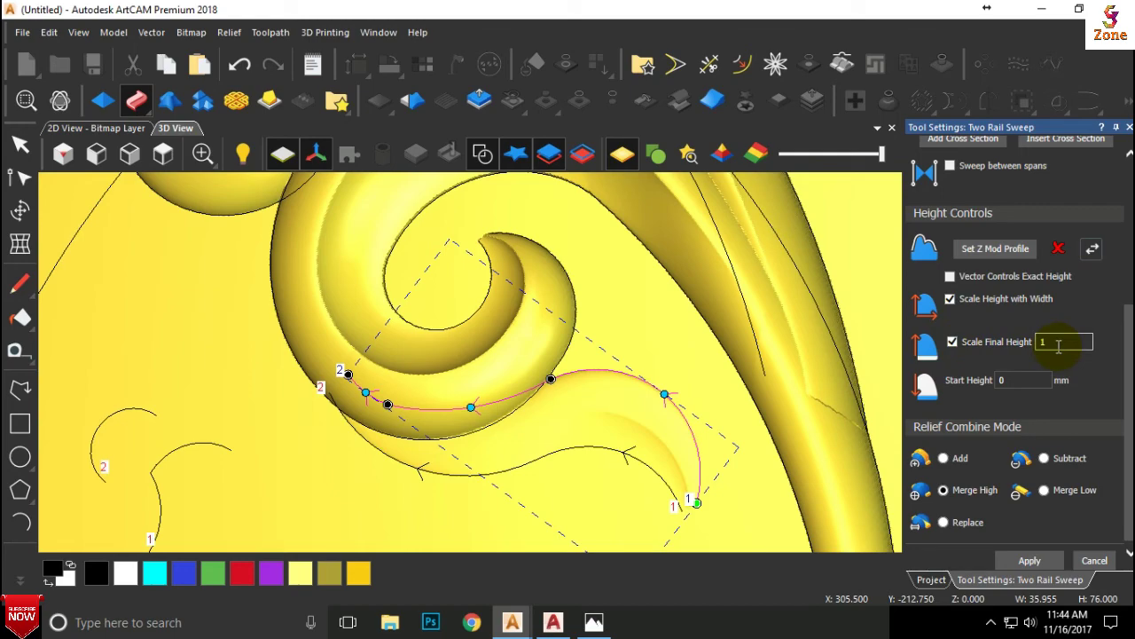
pyautogui.write('10')
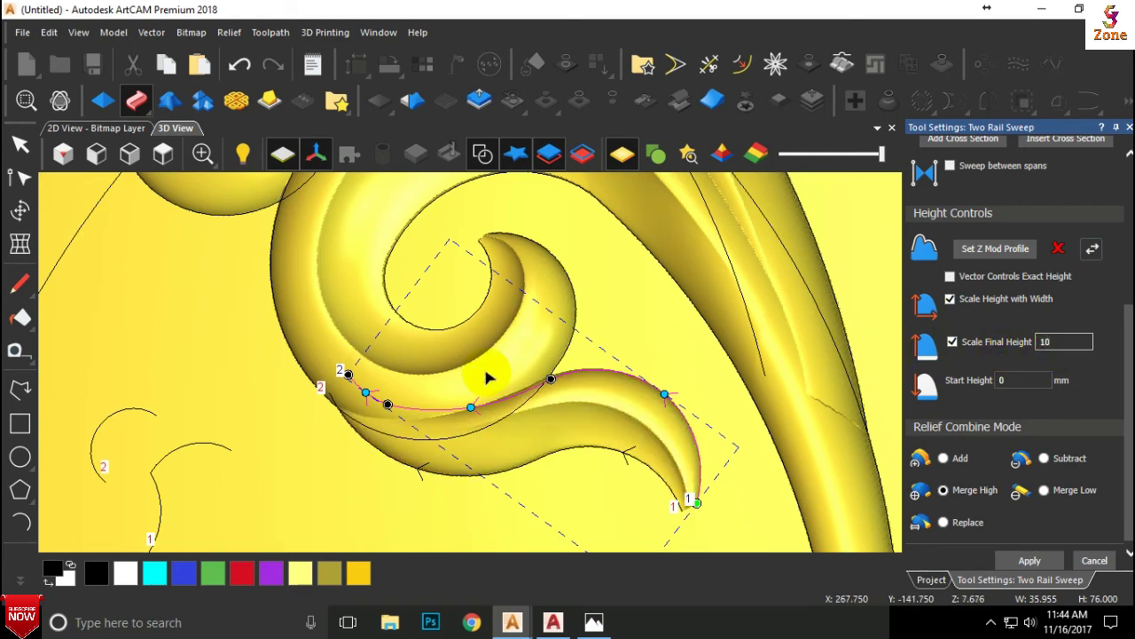
pyautogui.scroll(2, 262, 426)
pyautogui.scroll(2, 668, 350)
pyautogui.moveTo(668, 343)
pyautogui.mouseDown()
pyautogui.moveTo(824, 254)
pyautogui.moveTo(835, 280)
pyautogui.moveTo(570, 398)
pyautogui.mouseUp()
pyautogui.click(358, 401)
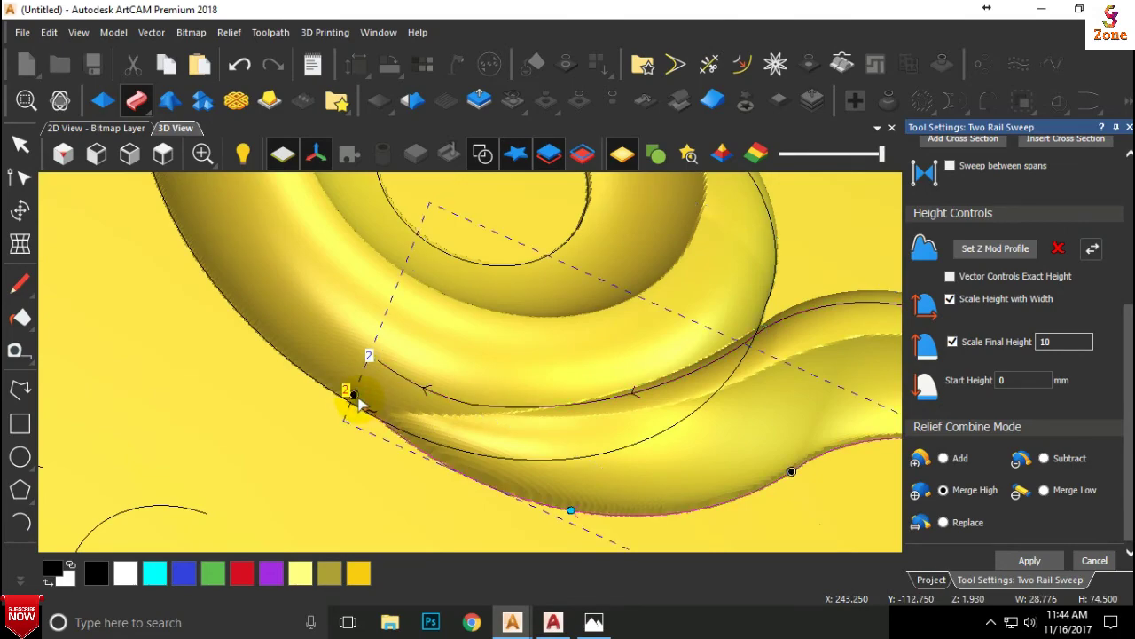
pyautogui.moveTo(353, 394); pyautogui.dragTo(299, 362)
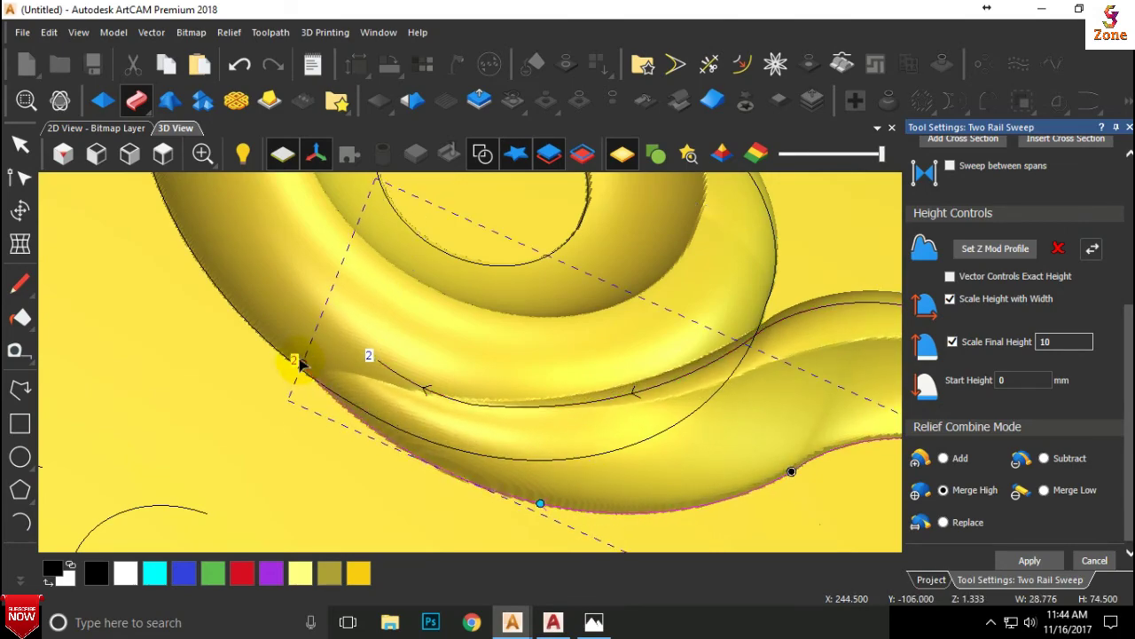
pyautogui.scroll(-3, 372, 399)
pyautogui.moveTo(544, 499); pyautogui.dragTo(793, 332)
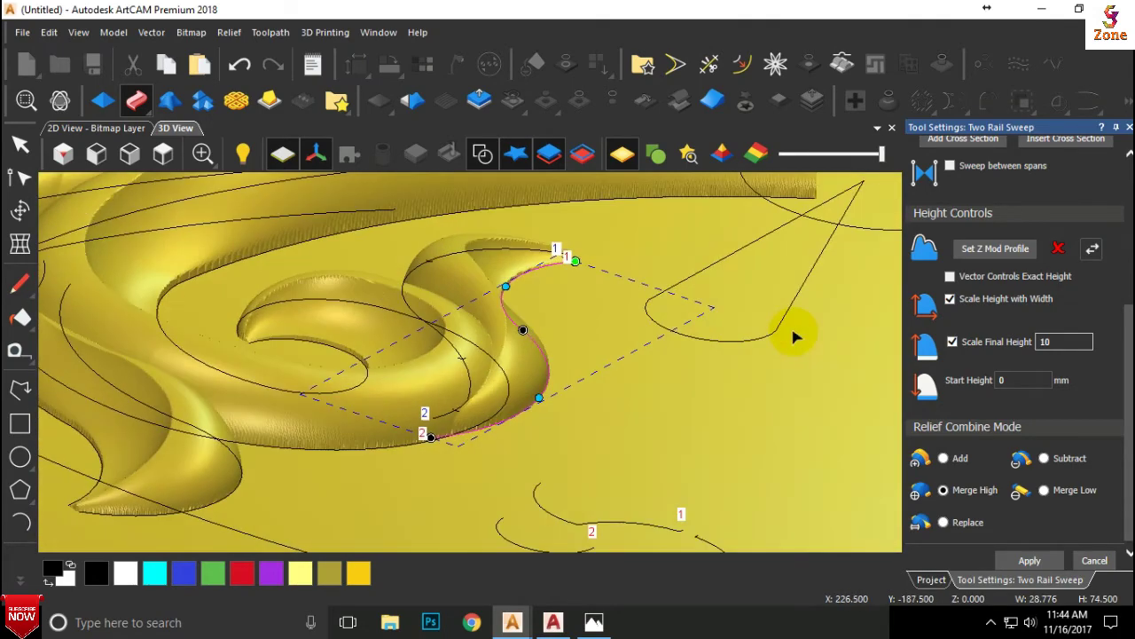
pyautogui.scroll(-1, 1064, 523)
pyautogui.click(1093, 559)
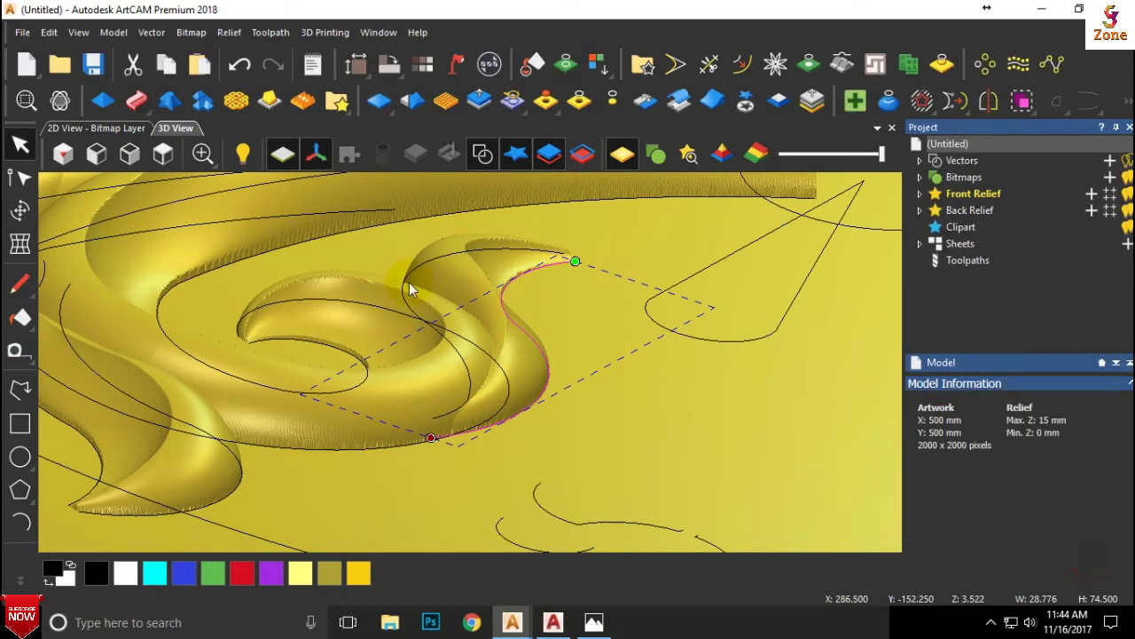
# Step: Return to a top-down view and toggle the 3D vector outlines off and back on
pyautogui.scroll(-3, 397, 392)
pyautogui.click(163, 153)
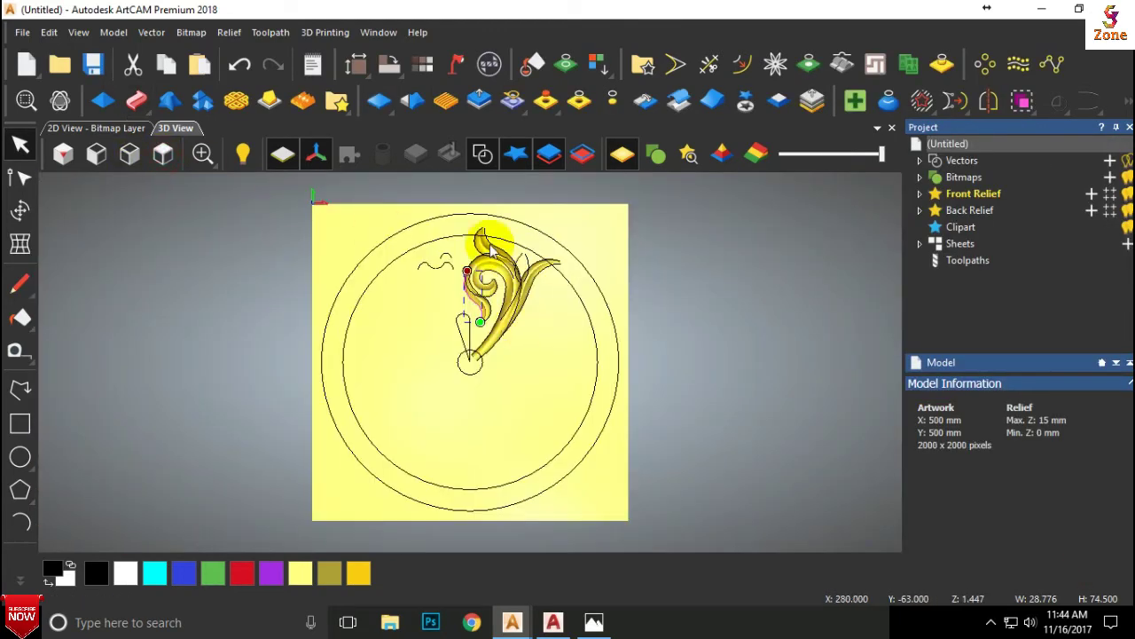
pyautogui.scroll(1, 483, 191)
pyautogui.click(482, 154)
pyautogui.scroll(2, 524, 352)
pyautogui.scroll(1, 478, 314)
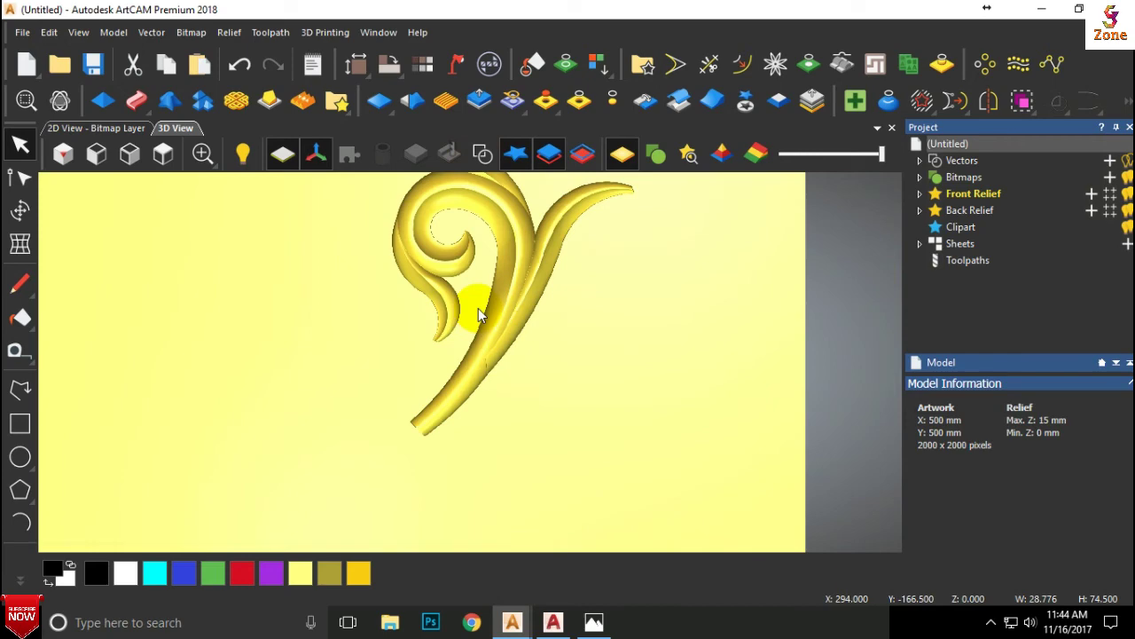
pyautogui.scroll(-2, 459, 263)
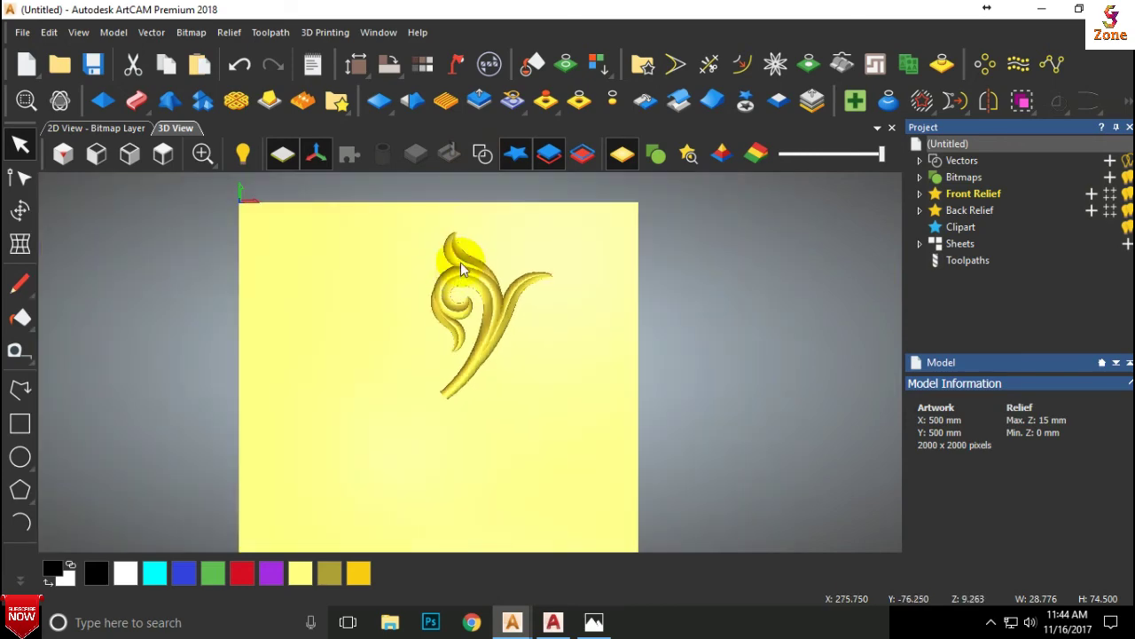
pyautogui.click(482, 154)
pyautogui.scroll(2, 507, 288)
pyautogui.scroll(2, 507, 288)
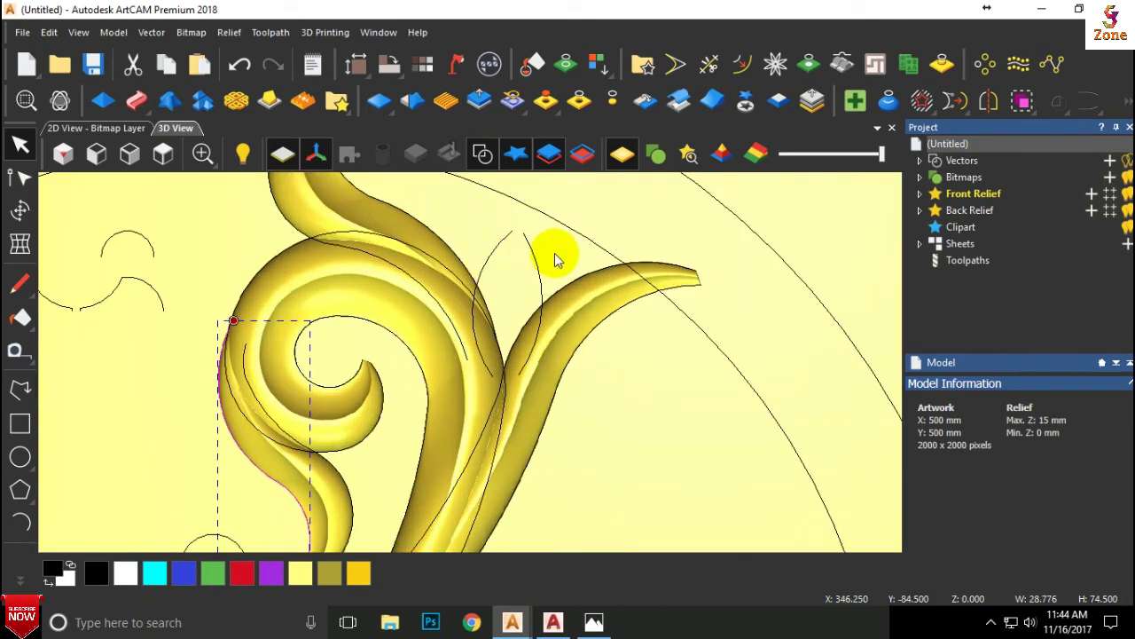
# Step: Select the small leaf outline, choose the Polyline tool, and check the rosette reference photo
pyautogui.click(482, 252)
pyautogui.scroll(2, 482, 253)
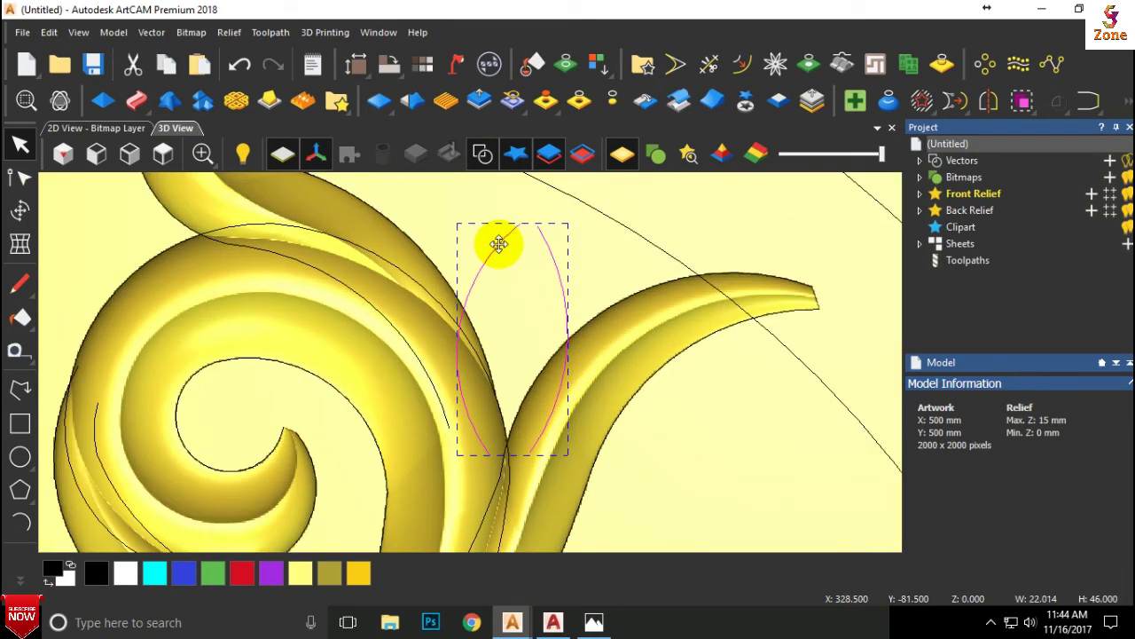
pyautogui.scroll(-2, 472, 255)
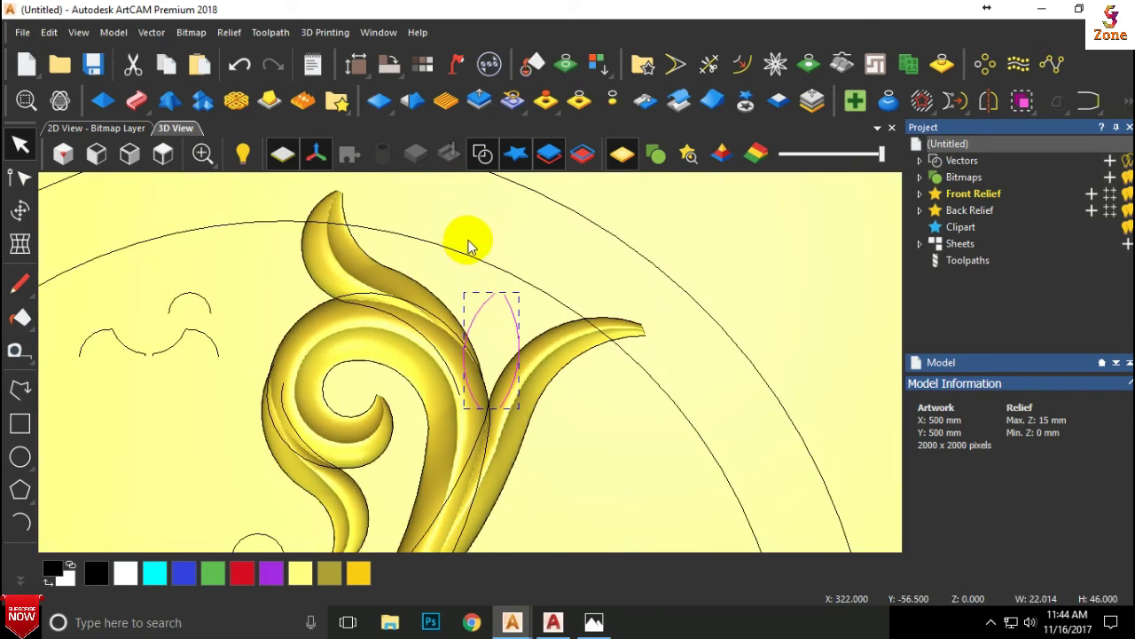
pyautogui.click(21, 389)
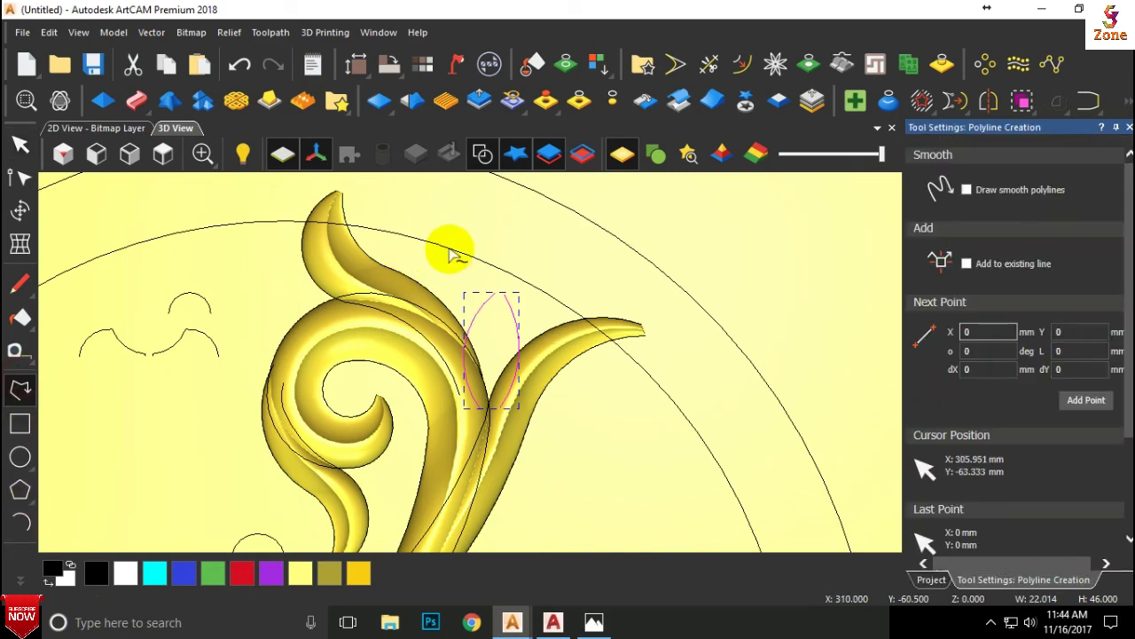
pyautogui.scroll(2, 457, 250)
pyautogui.click(594, 622)
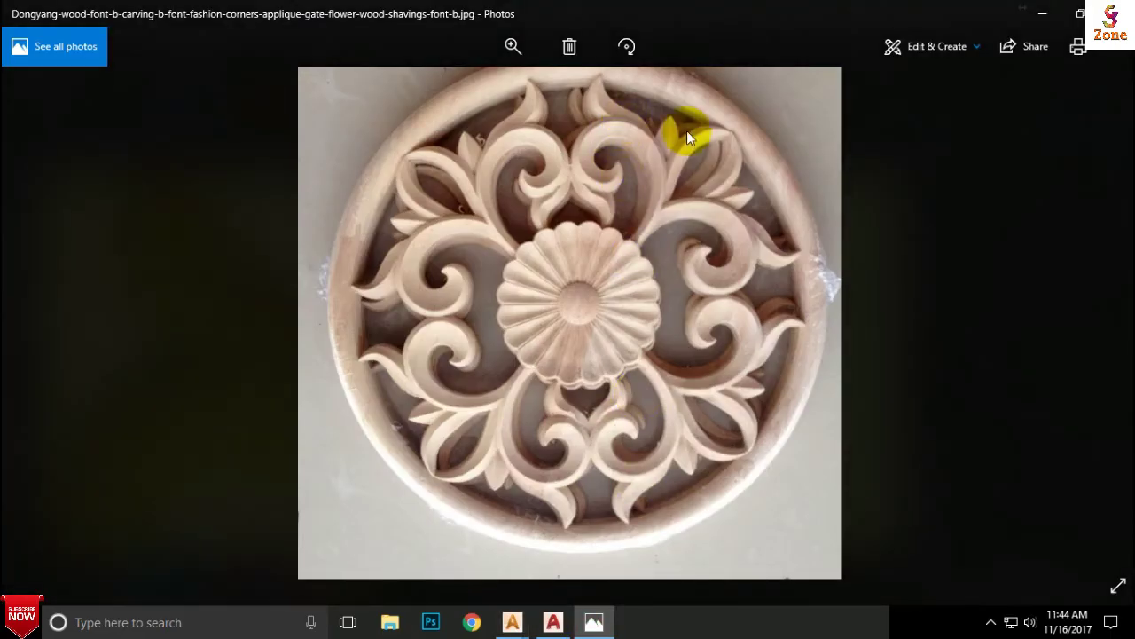
pyautogui.click(553, 622)
pyautogui.click(676, 548)
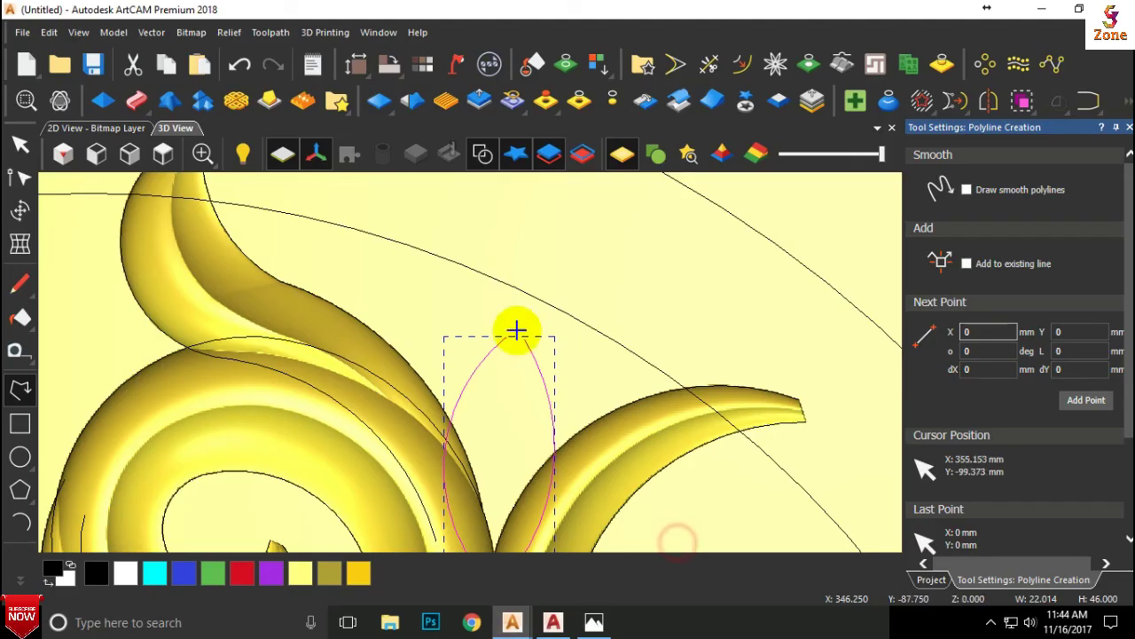
# Step: Draw a small two-segment peaked polyline above the leaf
pyautogui.scroll(-1, 449, 291)
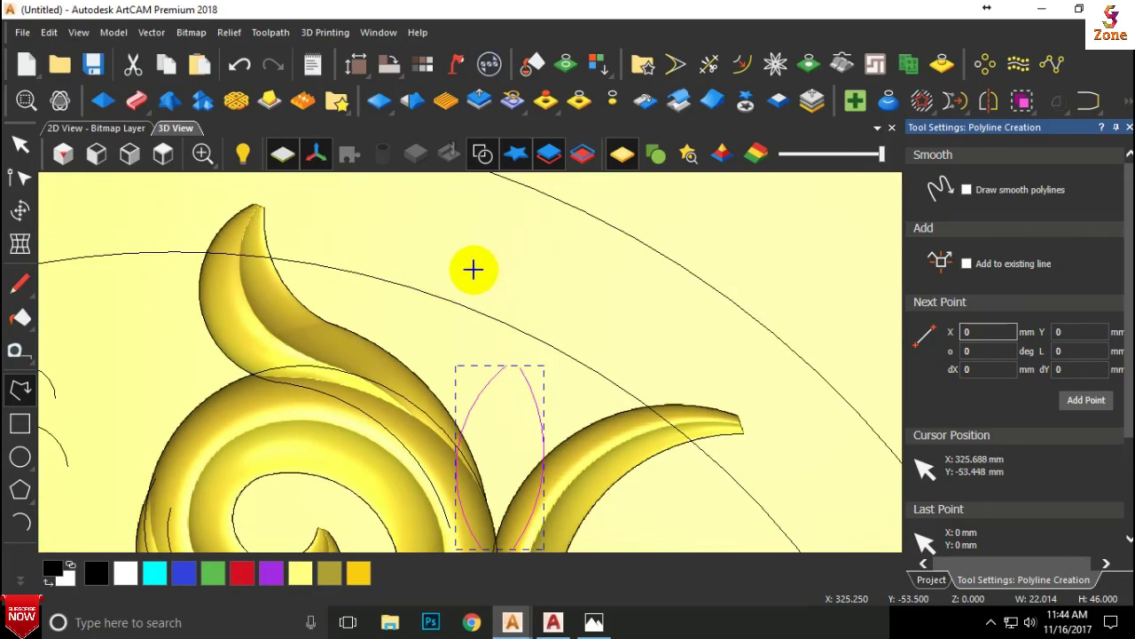
pyautogui.click(472, 268)
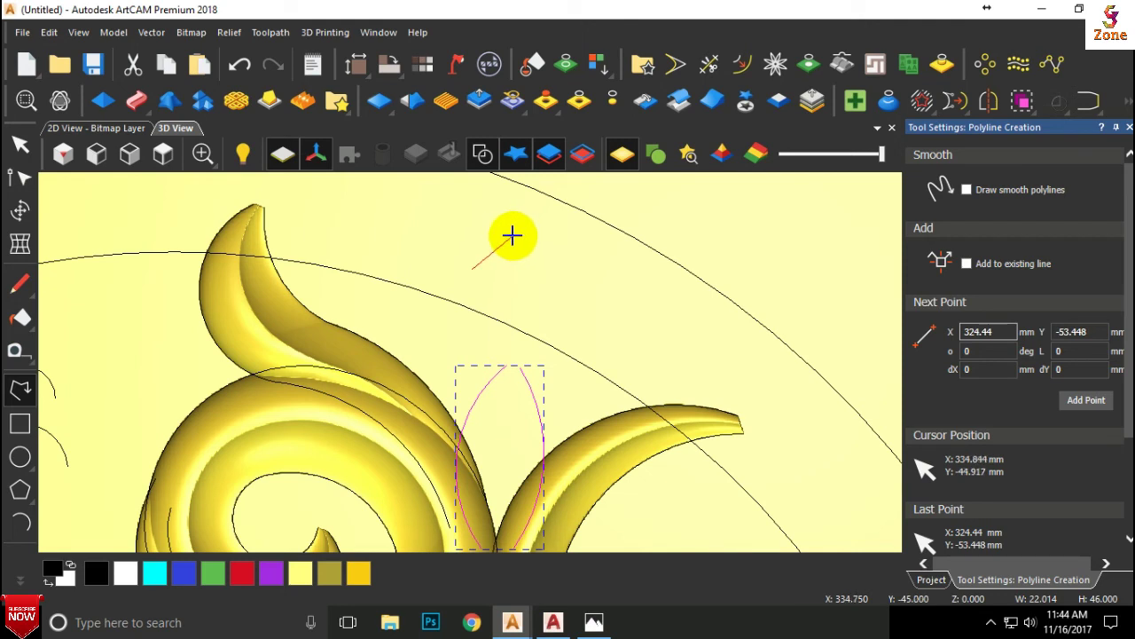
pyautogui.click(518, 220)
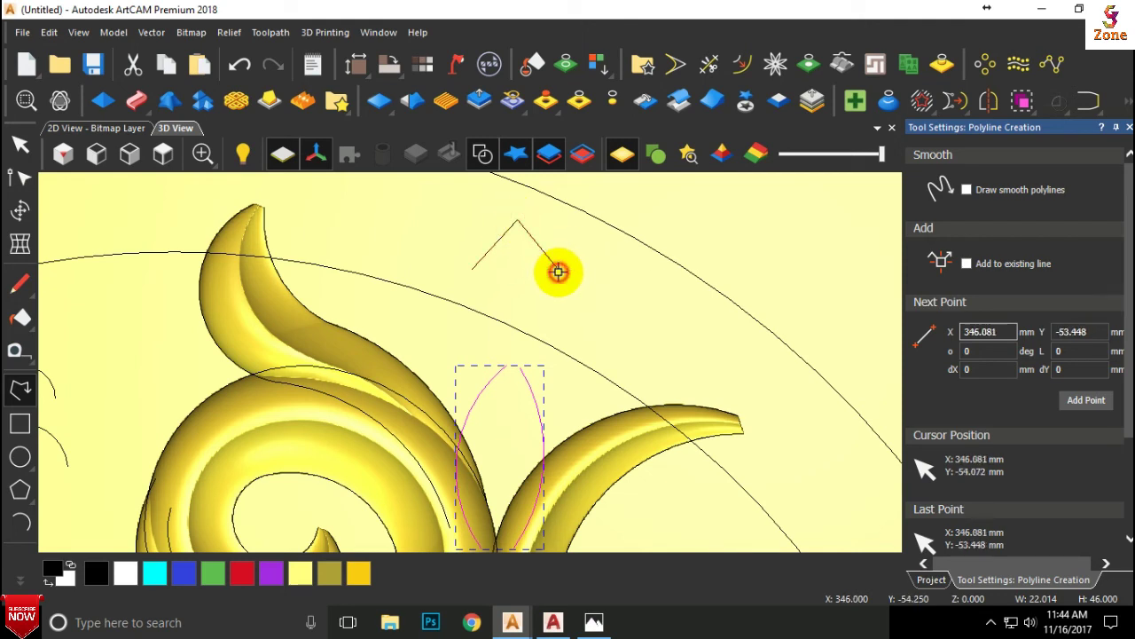
pyautogui.press('Escape')
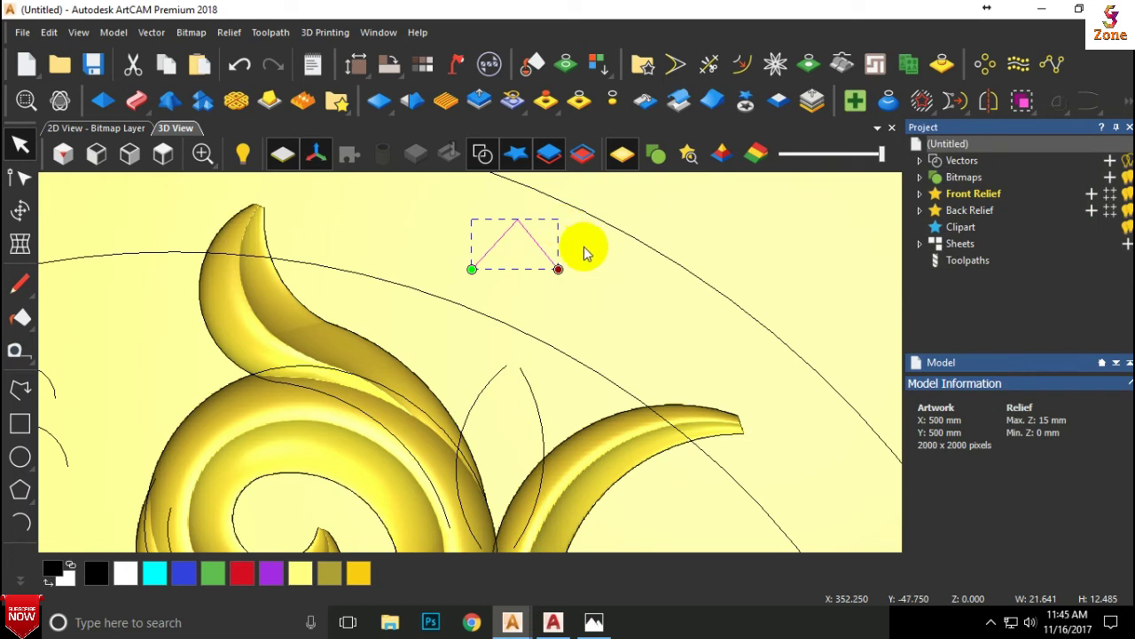
# Step: Select the oval leaf outline as rails and start a two-rail sweep with the peaked line
pyautogui.click(552, 235)
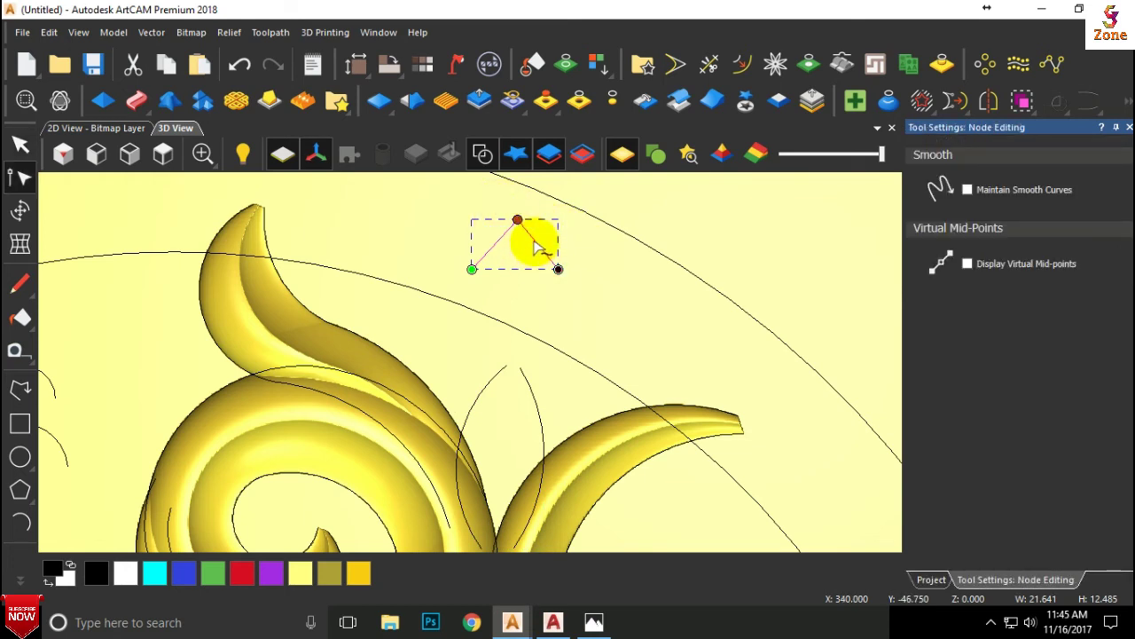
pyautogui.click(604, 261)
pyautogui.moveTo(571, 242); pyautogui.dragTo(461, 263)
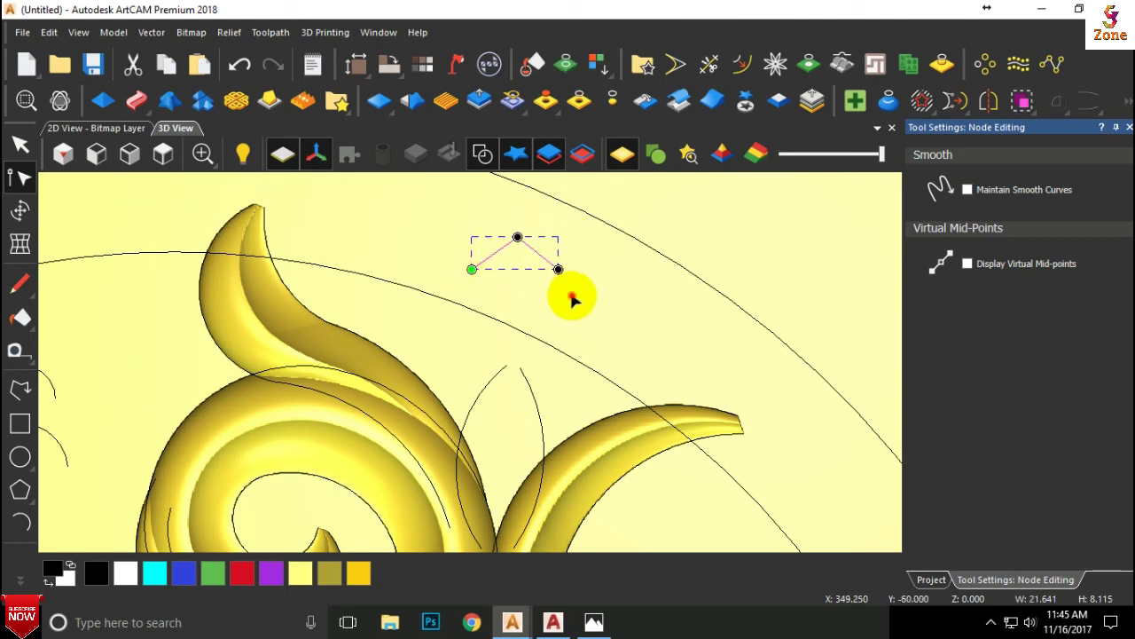
pyautogui.moveTo(545, 375); pyautogui.dragTo(450, 374)
pyautogui.click(137, 101)
pyautogui.click(523, 244)
# Step: Add the peaked line as the sweep cross section and set combine mode to Merge High
pyautogui.click(949, 399)
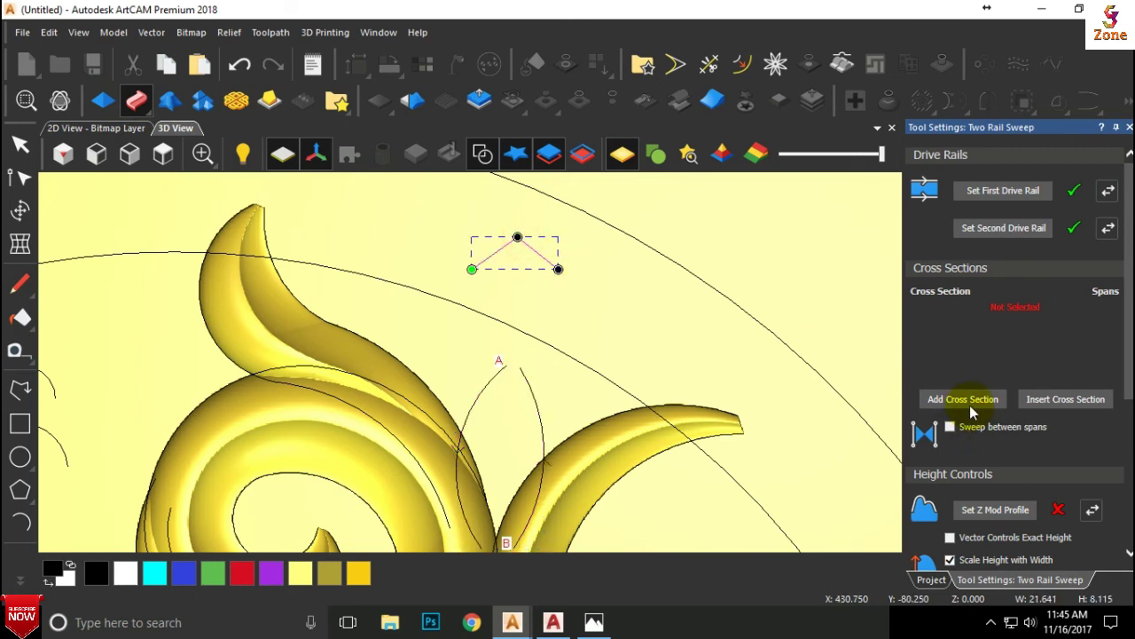
pyautogui.click(1107, 190)
pyautogui.scroll(2, 527, 373)
pyautogui.scroll(-3, 532, 380)
pyautogui.moveTo(563, 301); pyautogui.dragTo(578, 266)
pyautogui.scroll(-3, 1034, 435)
pyautogui.scroll(-1, 1034, 435)
pyautogui.click(944, 491)
# Step: Apply the leaf sweep to the relief and hide the vector outlines in 3D
pyautogui.scroll(2, 499, 400)
pyautogui.scroll(2, 474, 496)
pyautogui.scroll(2, 501, 293)
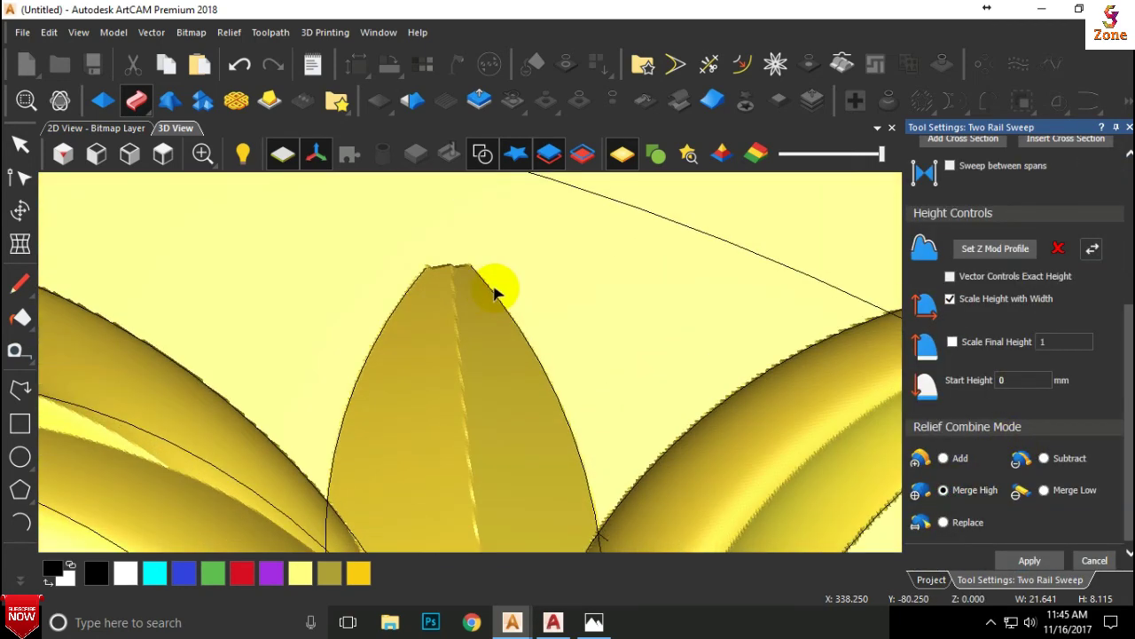
pyautogui.click(491, 289)
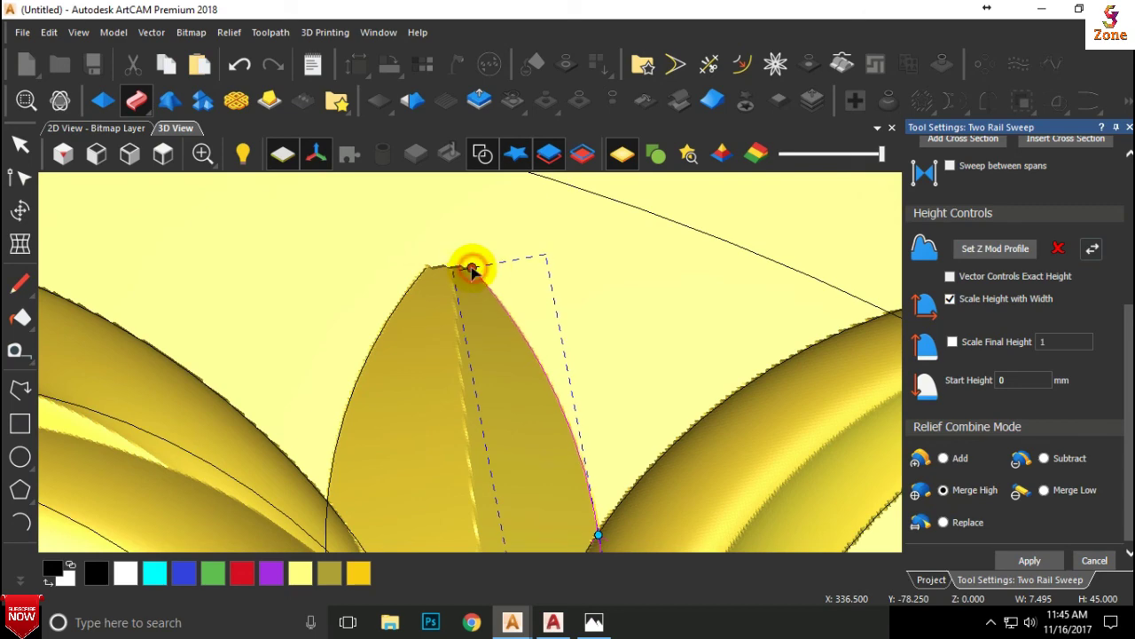
pyautogui.scroll(-2, 577, 408)
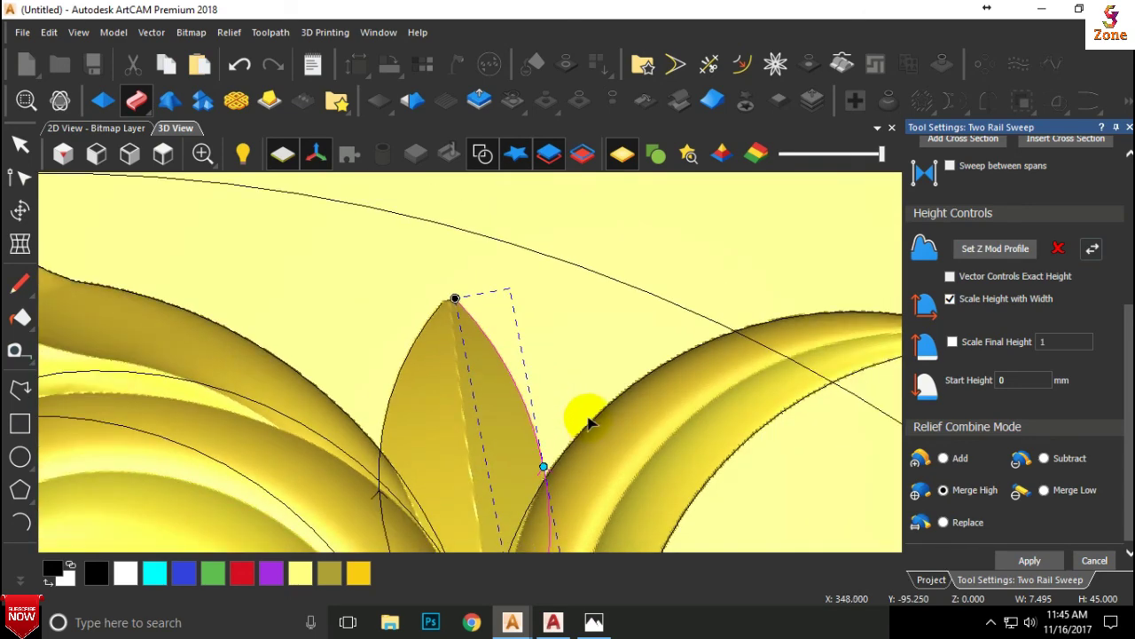
pyautogui.moveTo(545, 466)
pyautogui.mouseDown()
pyautogui.moveTo(488, 277)
pyautogui.moveTo(478, 316)
pyautogui.mouseUp()
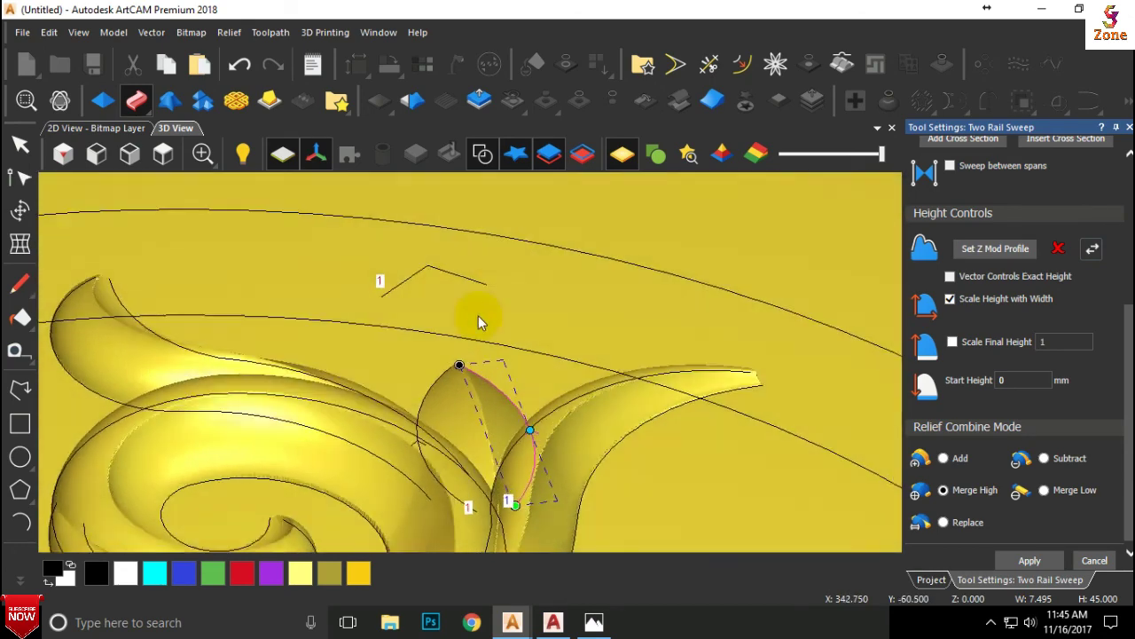
pyautogui.click(1031, 561)
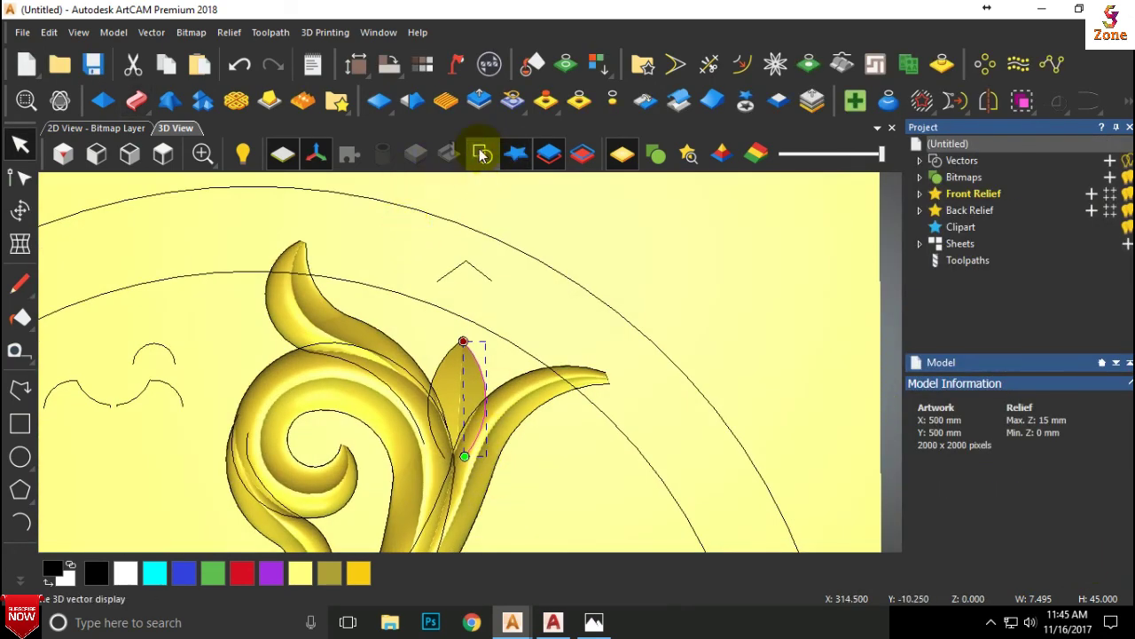
pyautogui.click(483, 154)
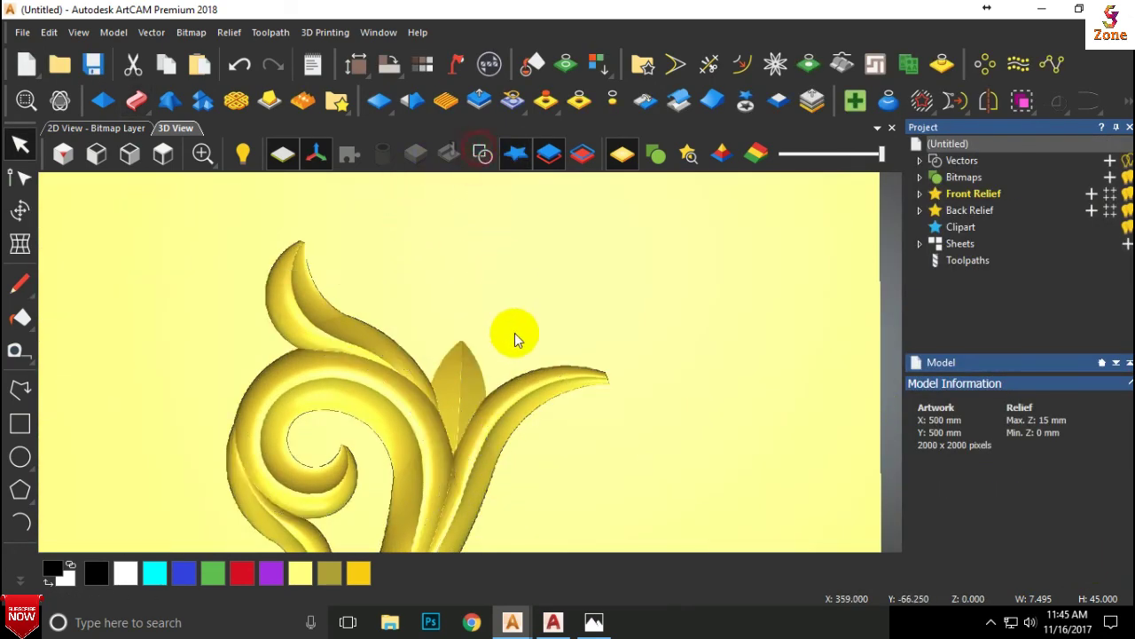
# Step: Reopen the Two Rail Sweep settings and close them again
pyautogui.scroll(-3, 514, 333)
pyautogui.scroll(-2, 499, 411)
pyautogui.scroll(-2, 470, 464)
pyautogui.scroll(1, 462, 432)
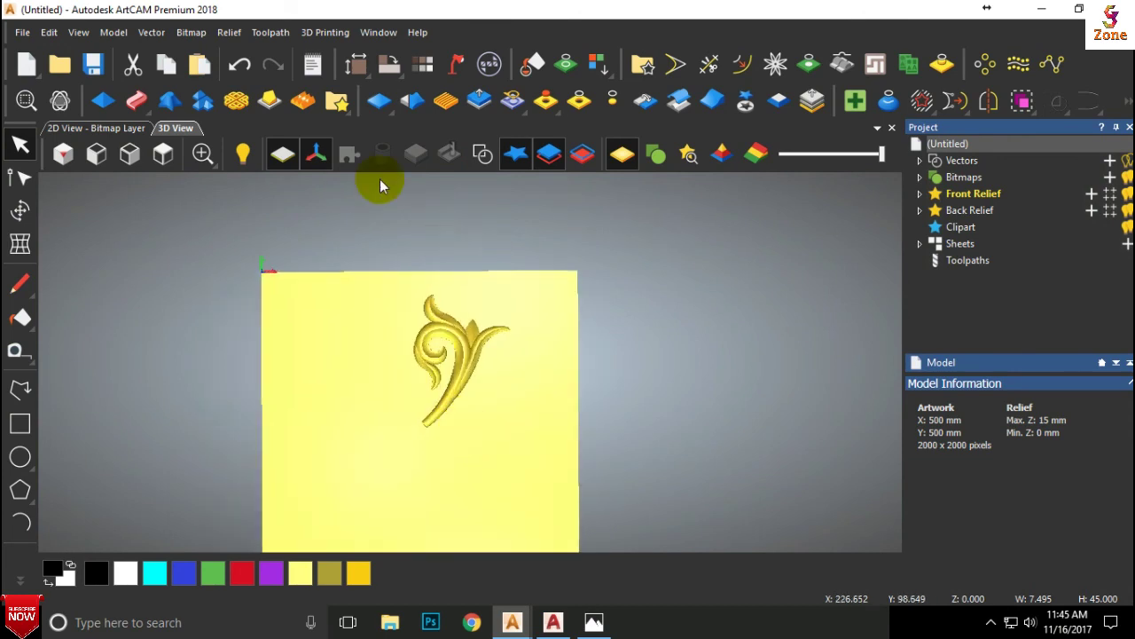
pyautogui.click(135, 100)
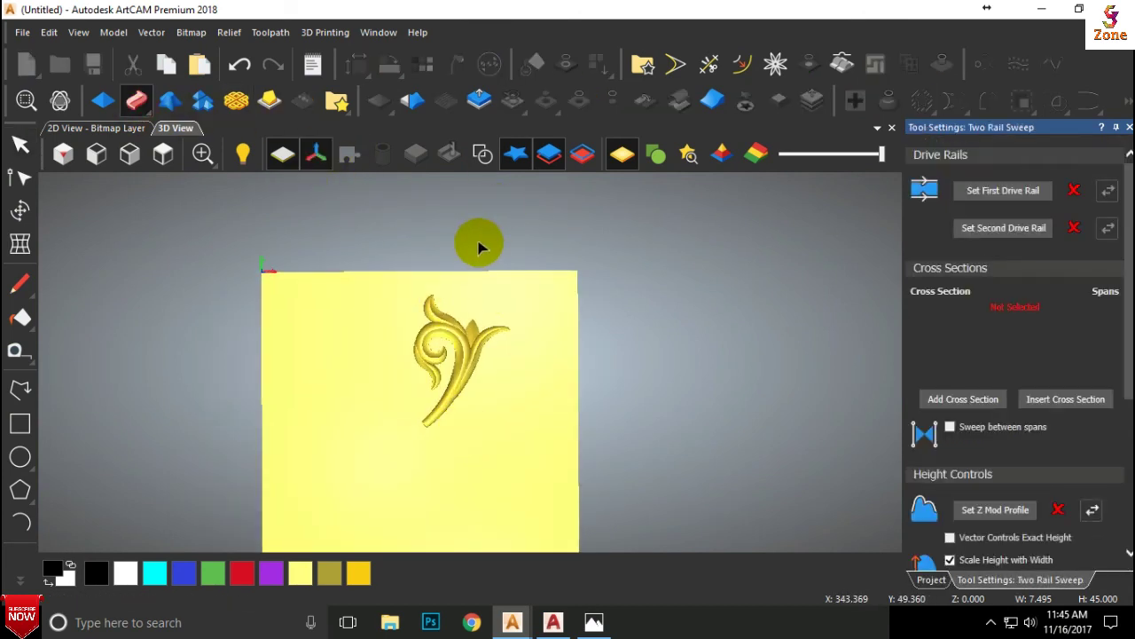
pyautogui.click(1129, 127)
# Step: Turn the 3D vector outlines back on, clear the selection, and show Front Relief's layer tools
pyautogui.click(483, 155)
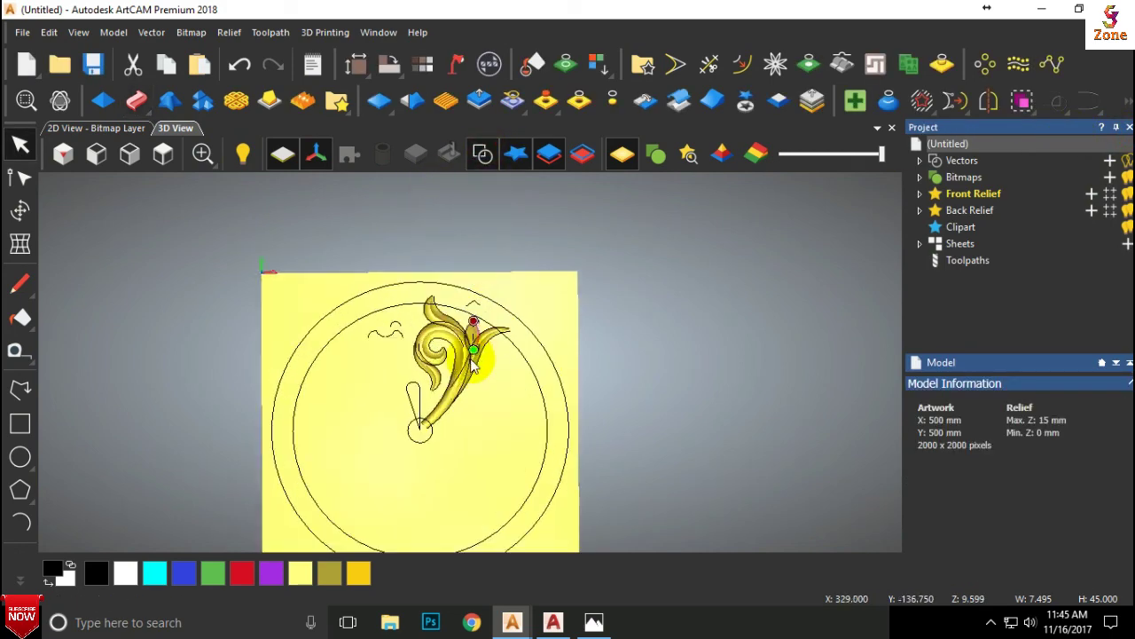
pyautogui.scroll(2, 470, 351)
pyautogui.click(527, 374)
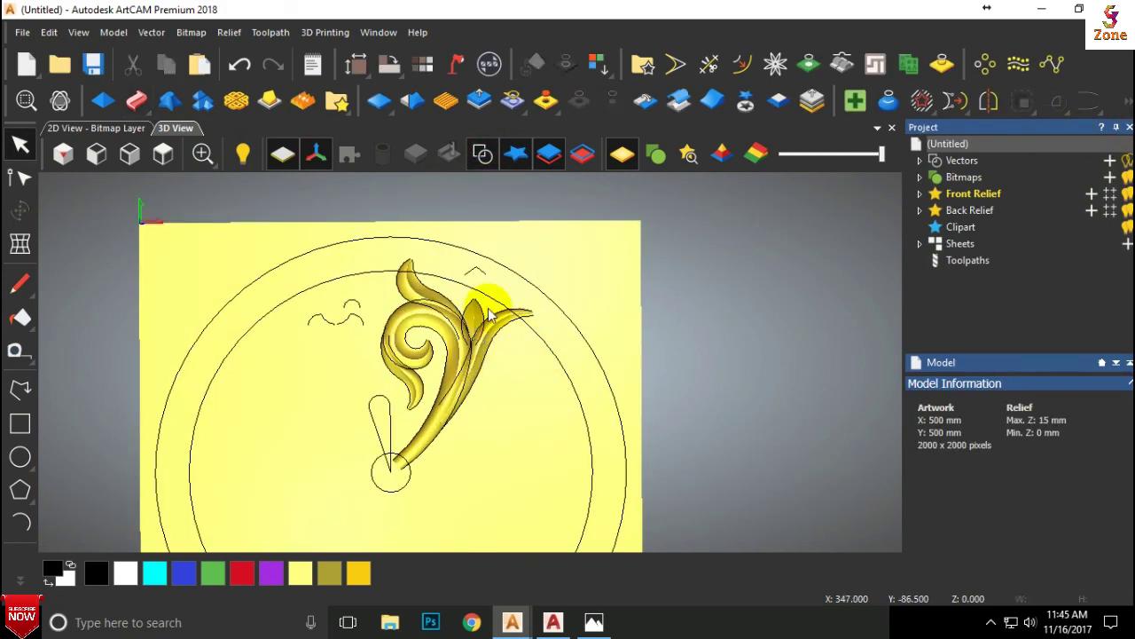
pyautogui.scroll(-1, 488, 315)
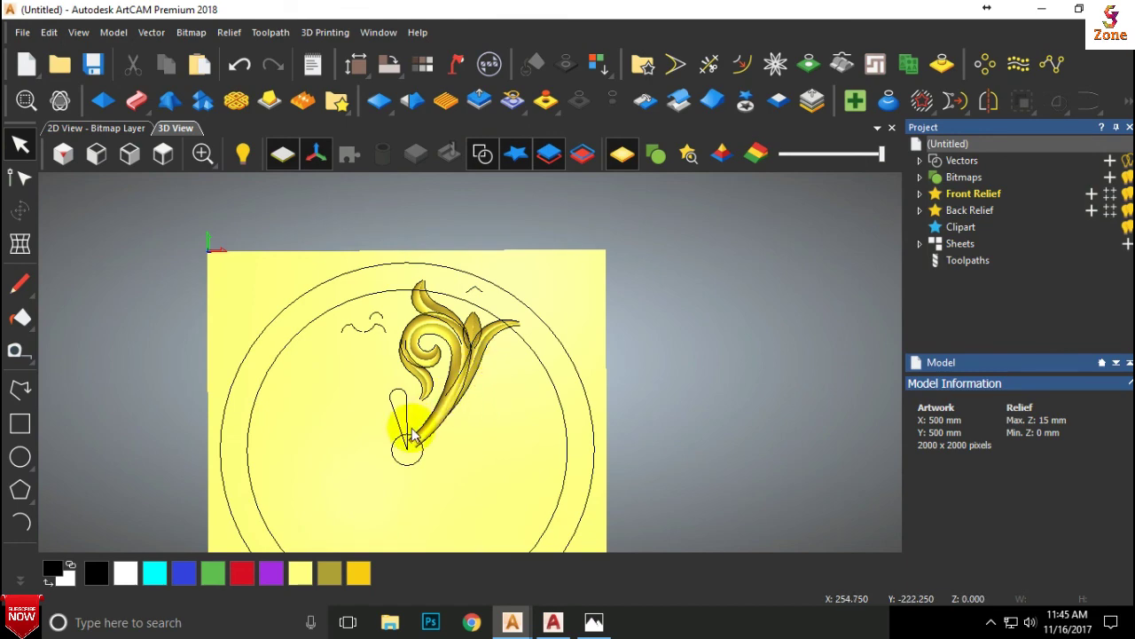
pyautogui.scroll(2, 412, 433)
pyautogui.scroll(-1, 484, 399)
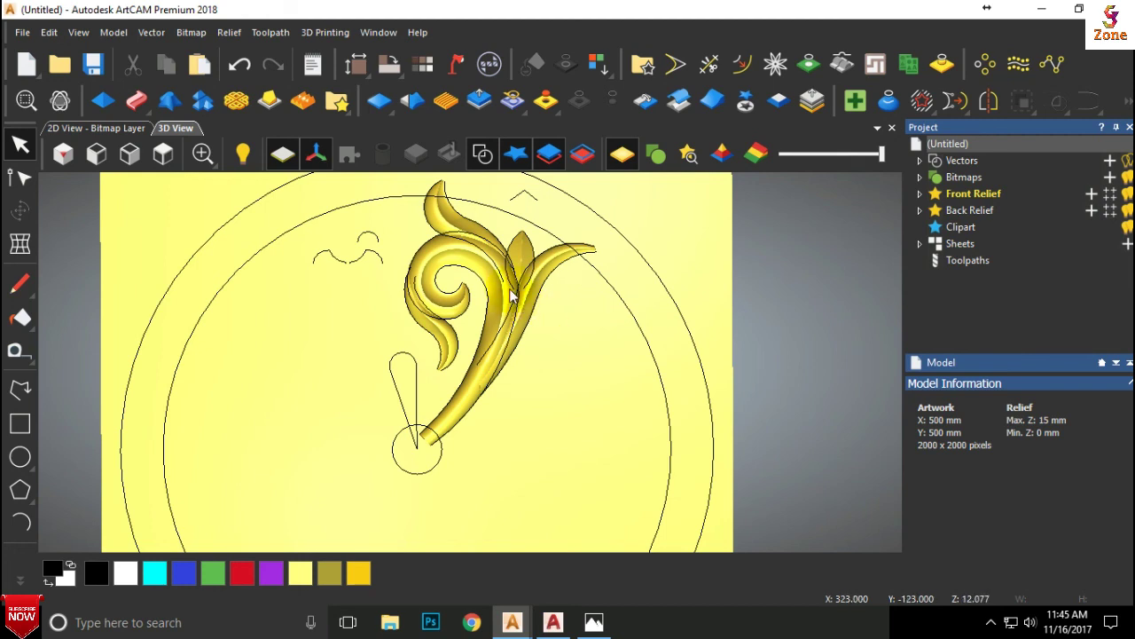
pyautogui.scroll(-1, 503, 330)
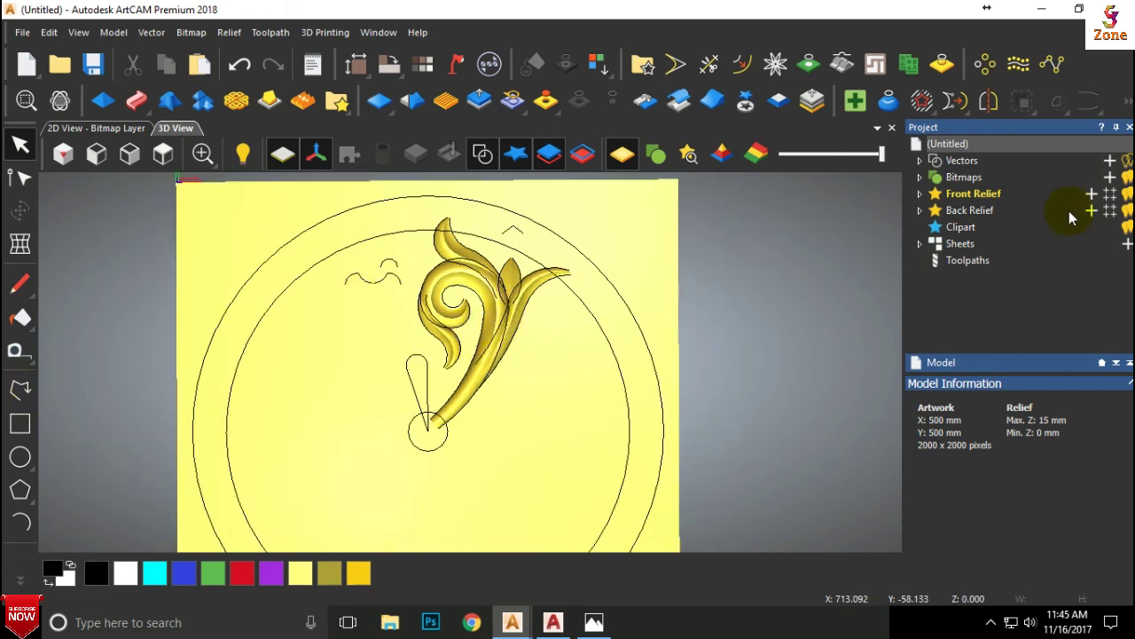
pyautogui.click(967, 197)
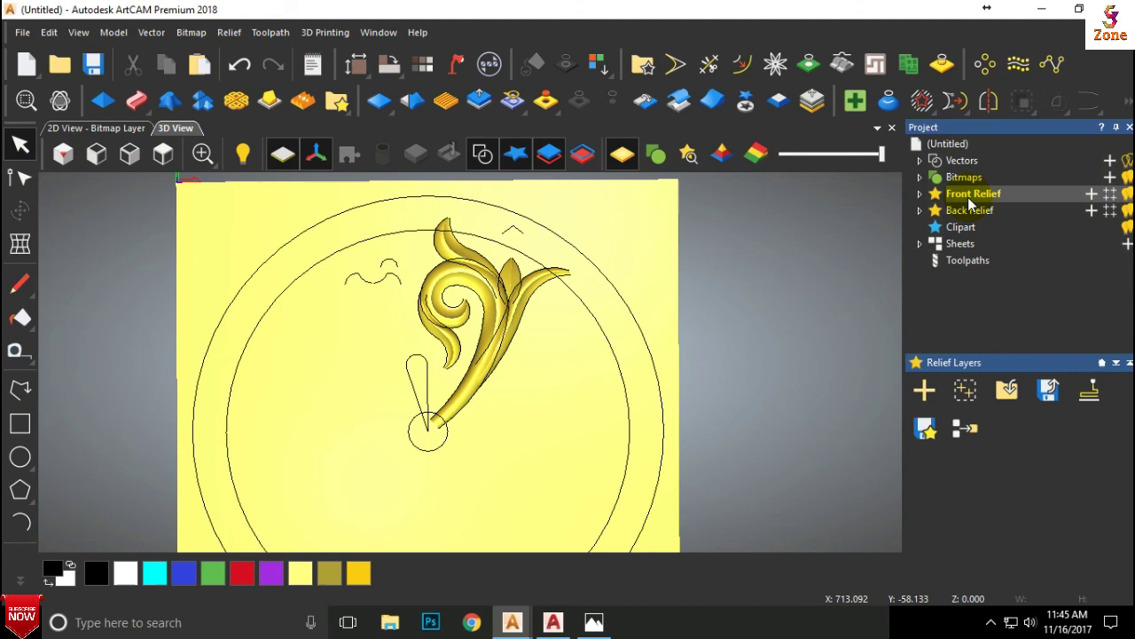
# Step: Save the composite relief as flower.rlf in the 3DModelClub reliefs folder
pyautogui.click(1048, 392)
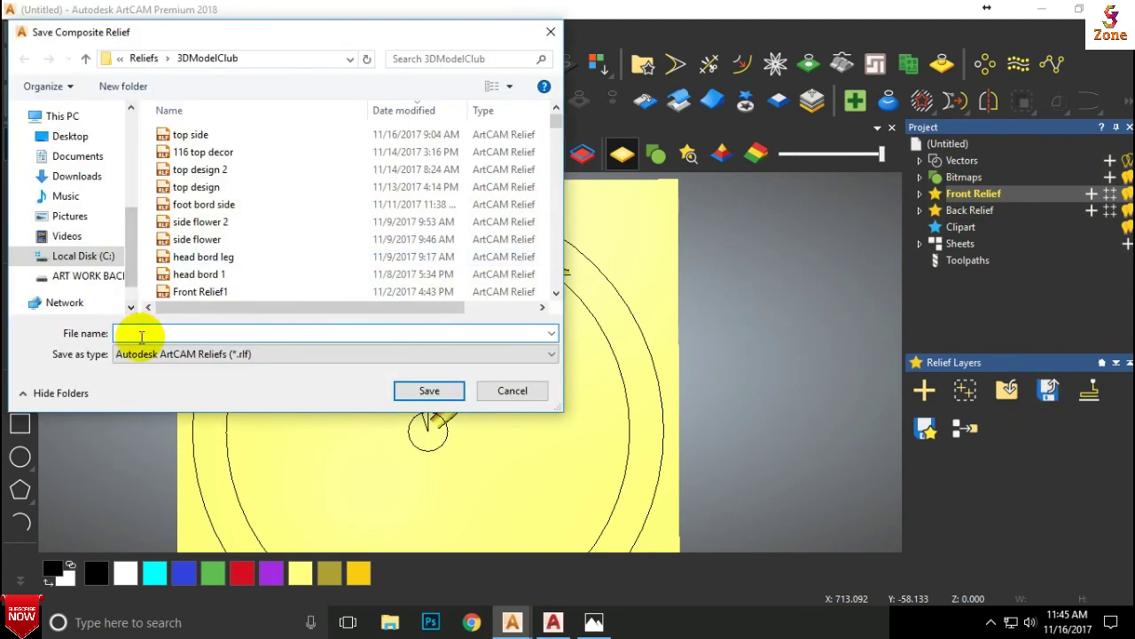
pyautogui.write('flow')
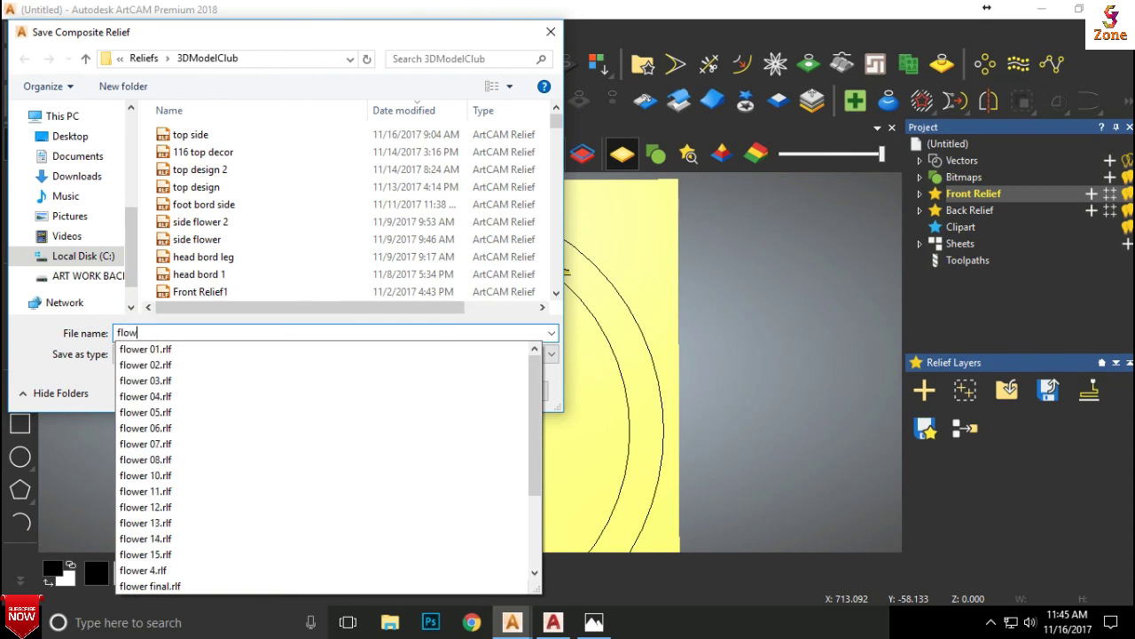
pyautogui.write('er lif')
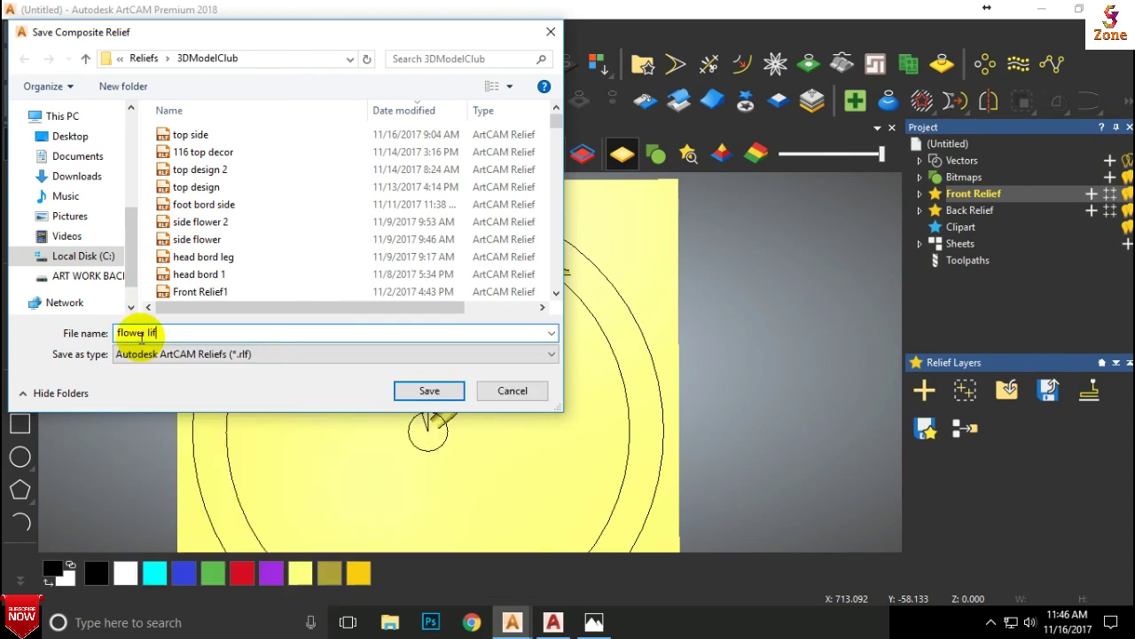
pyautogui.press('Return')
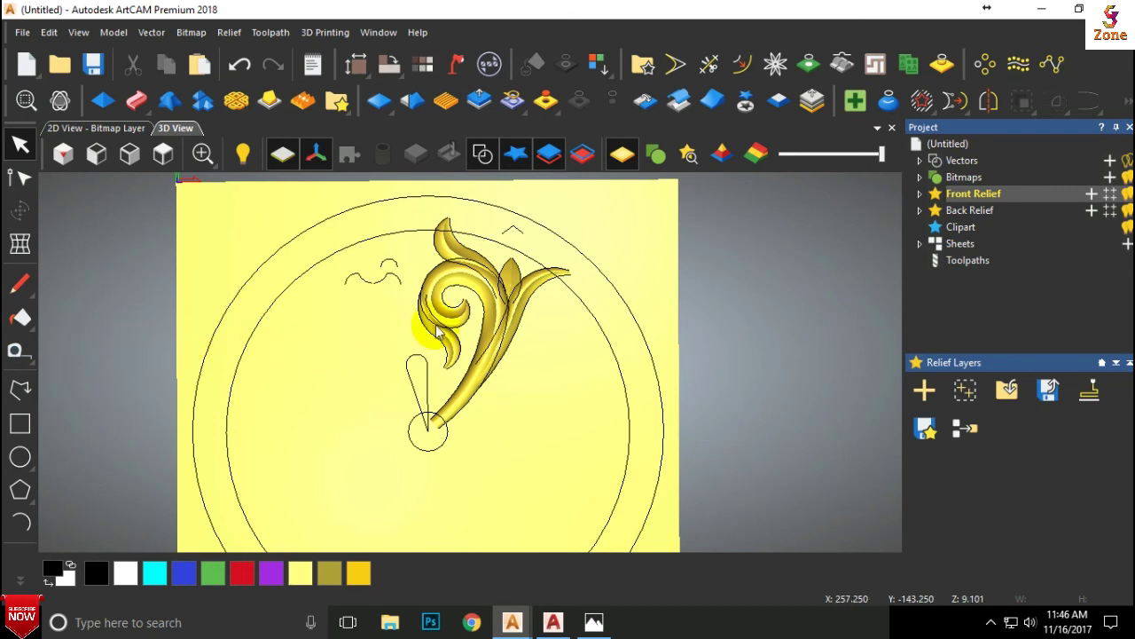
# Step: Create an empty Relief Layer 1 above the original layer and view its Add-mode properties
pyautogui.scroll(1, 523, 315)
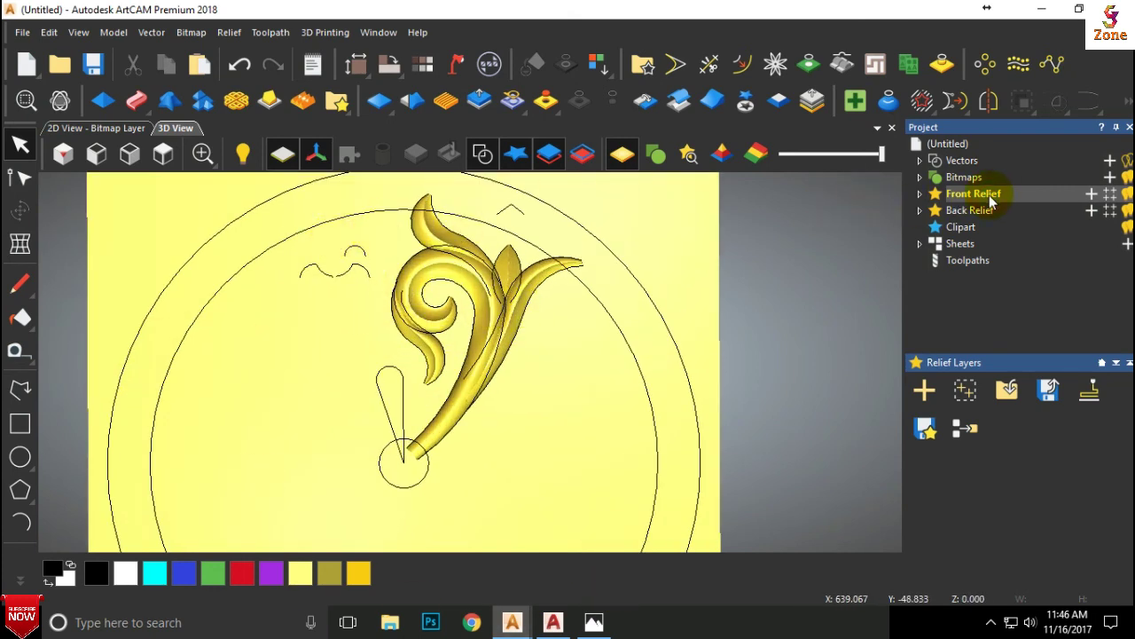
pyautogui.click(1092, 193)
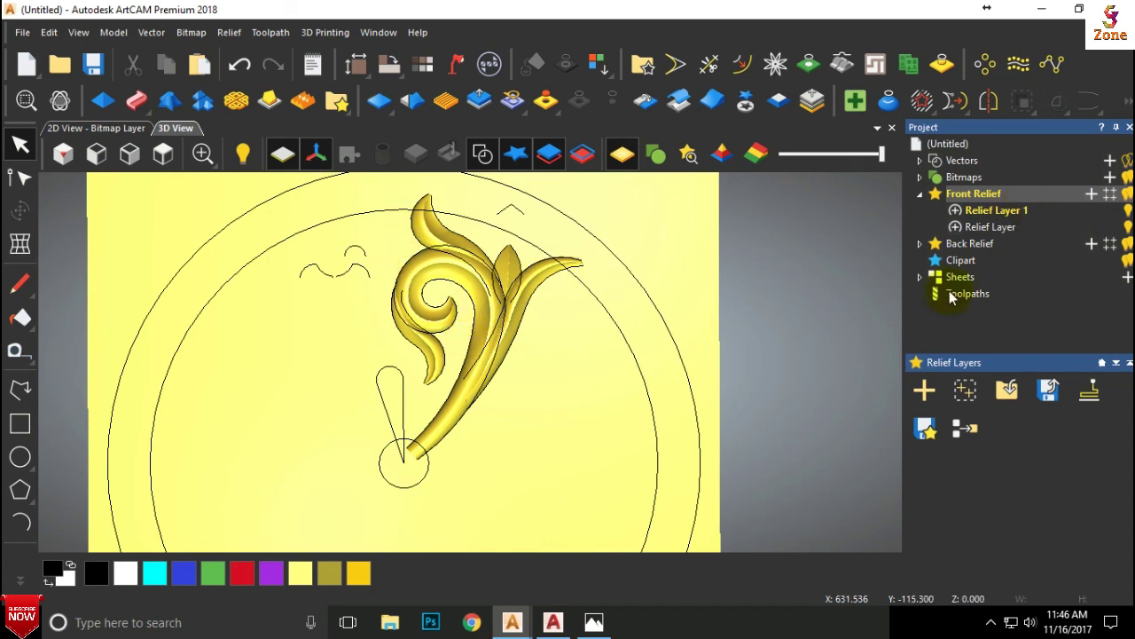
pyautogui.click(1002, 216)
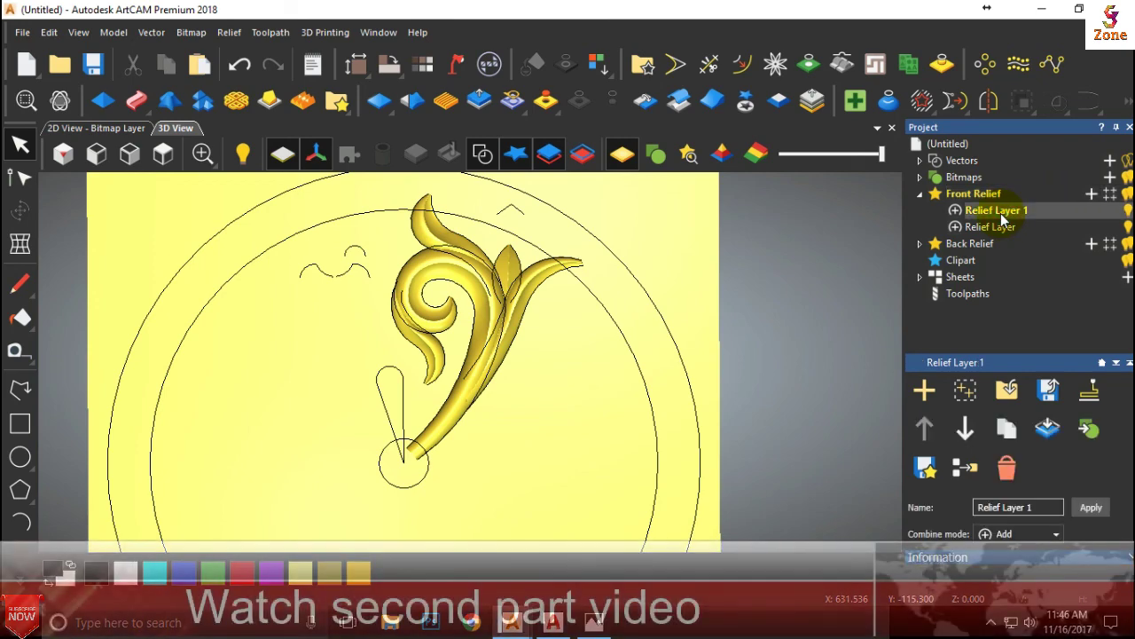